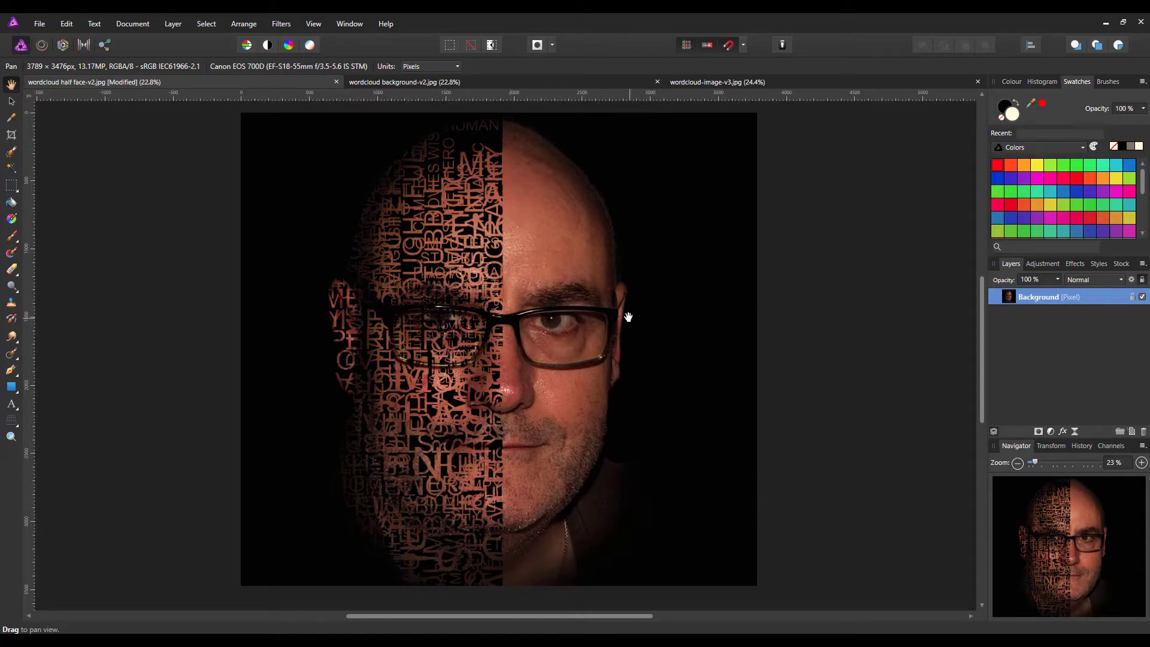
Review the finished example portraits in the wordcloud background-v2, wordcloud-image-v3 and wordcloud half face-v2 documents
left_click(466, 81)
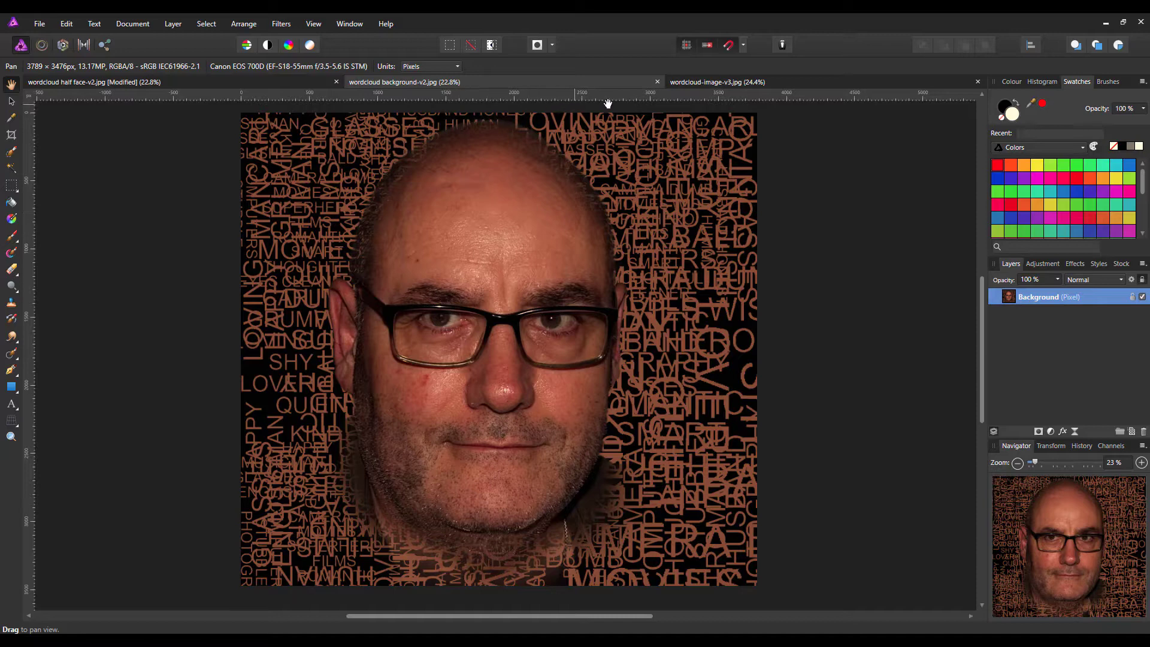
left_click(832, 81)
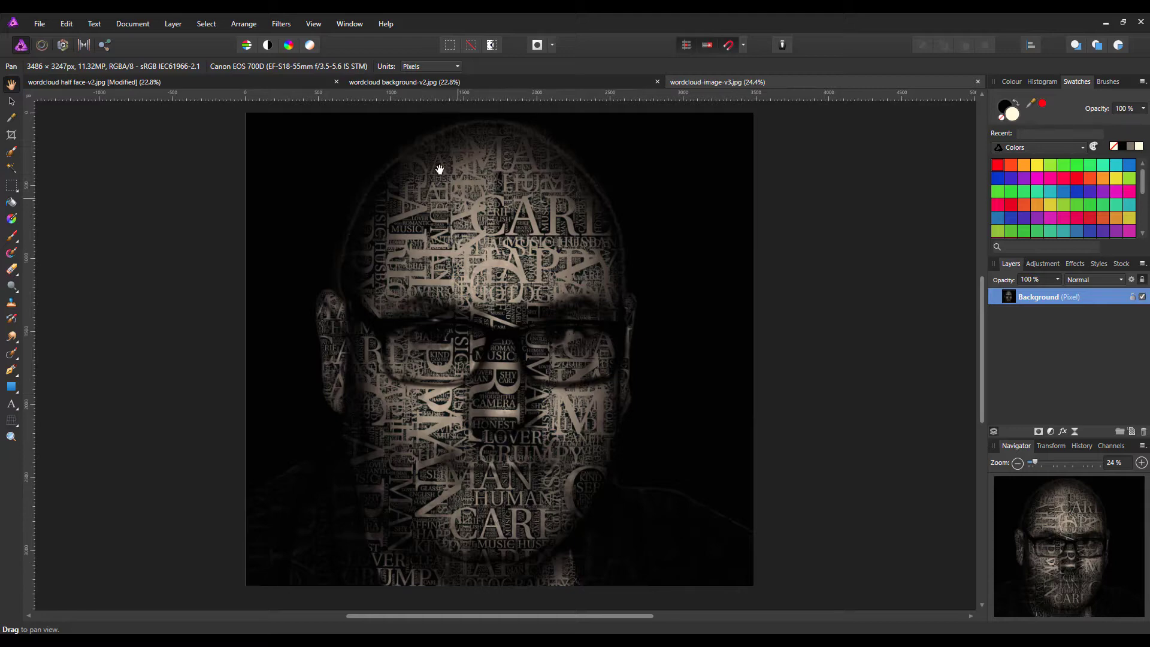
left_click(396, 84)
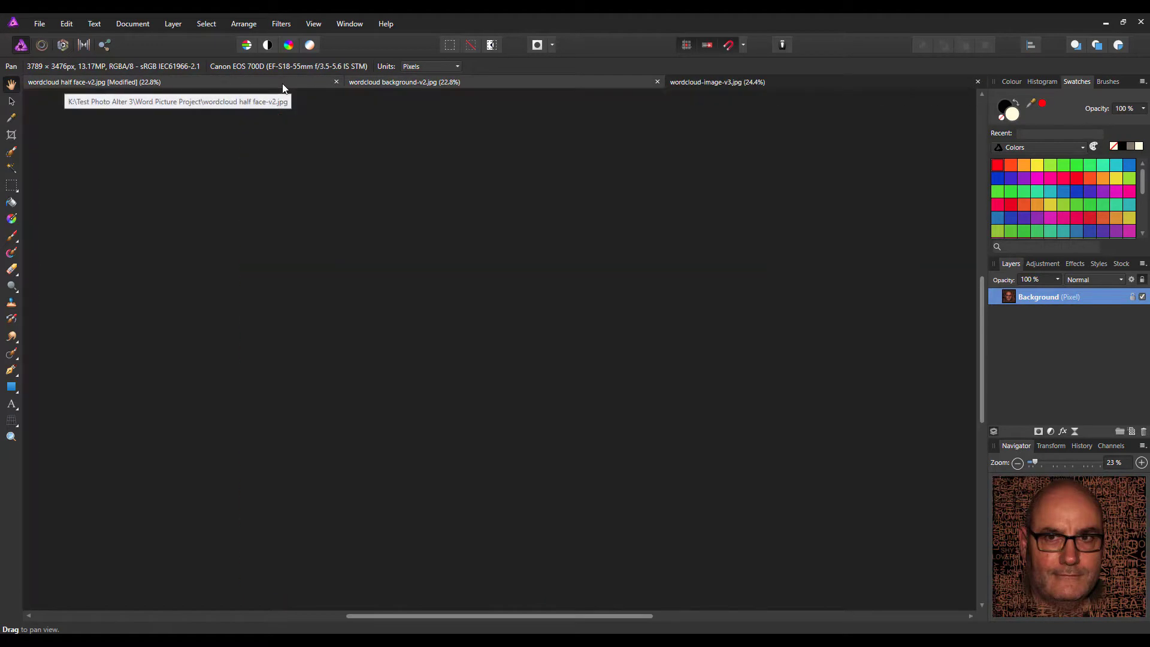
left_click(282, 87)
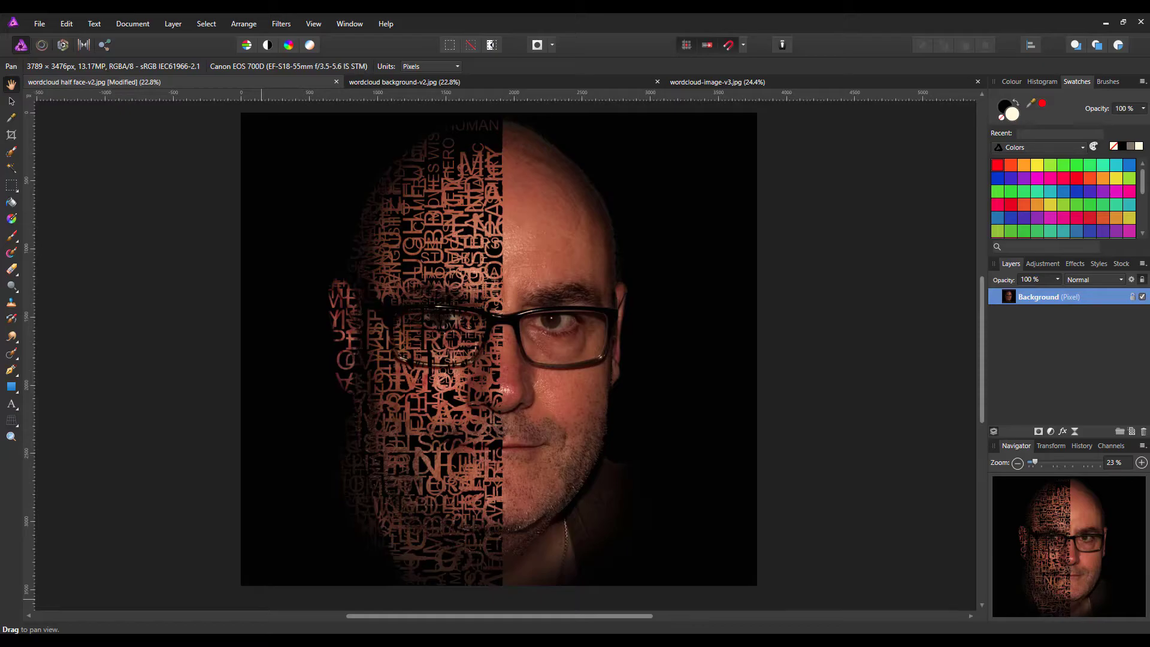
Switch to the Edge browser, close the Wordle page and bring up the WordClouds.com page
key("alt+Tab")
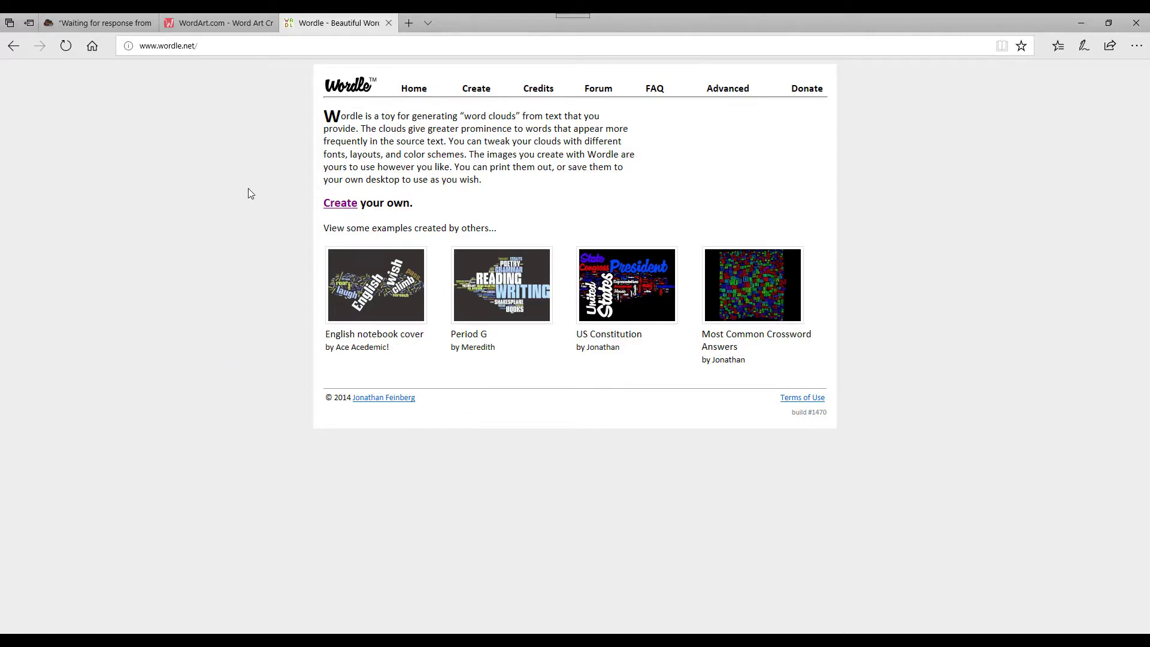
left_click(388, 24)
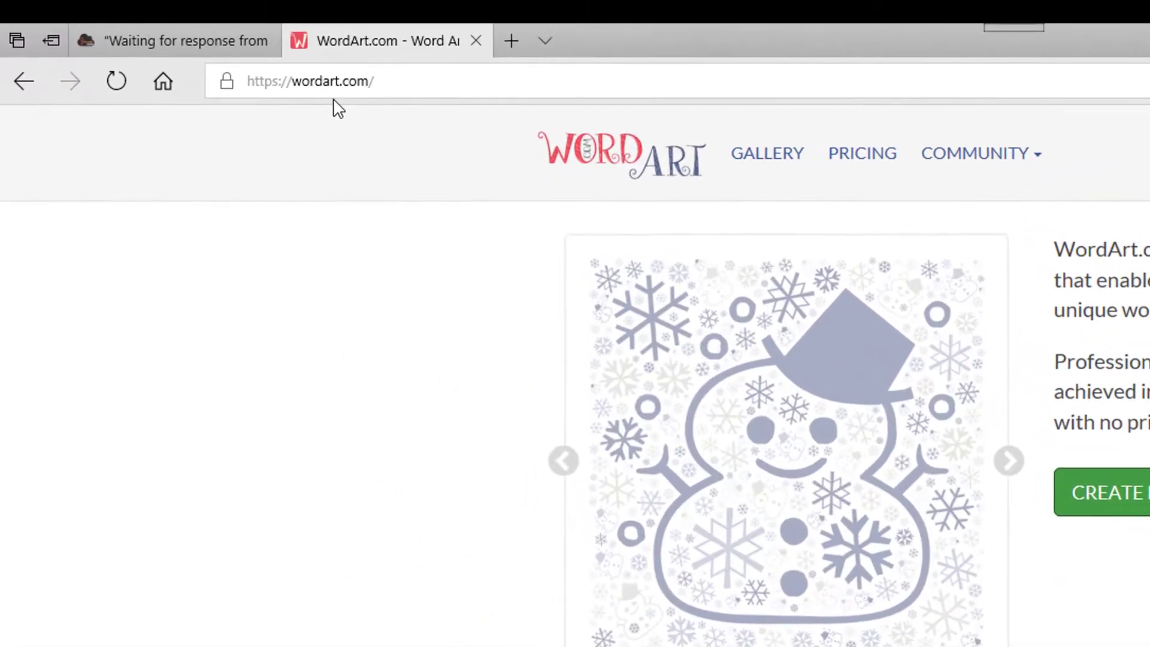
left_click(157, 45)
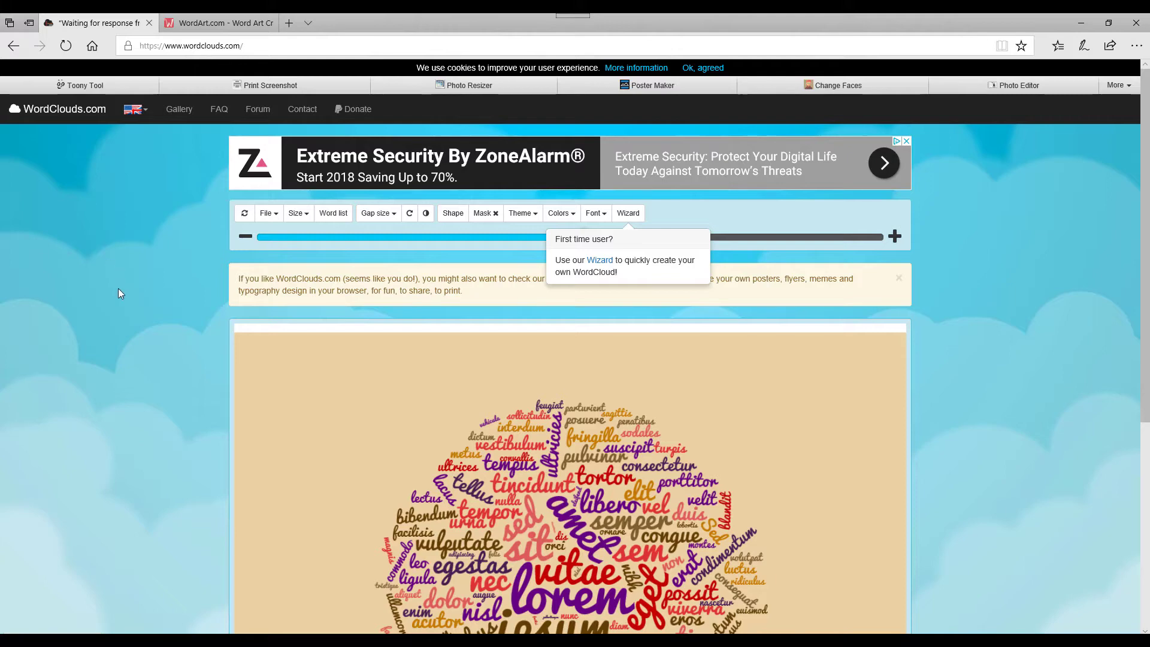
Start the word cloud wizard and choose to type or paste text as the source
scroll(118, 289, "down", 3)
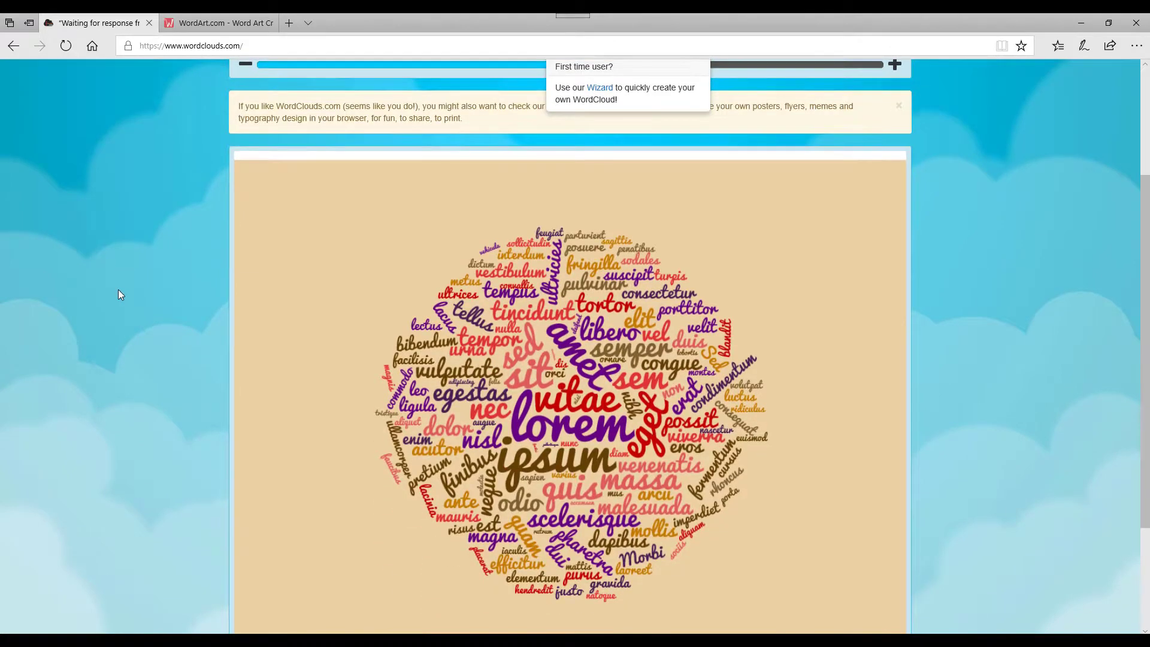
scroll(119, 294, "up", 2)
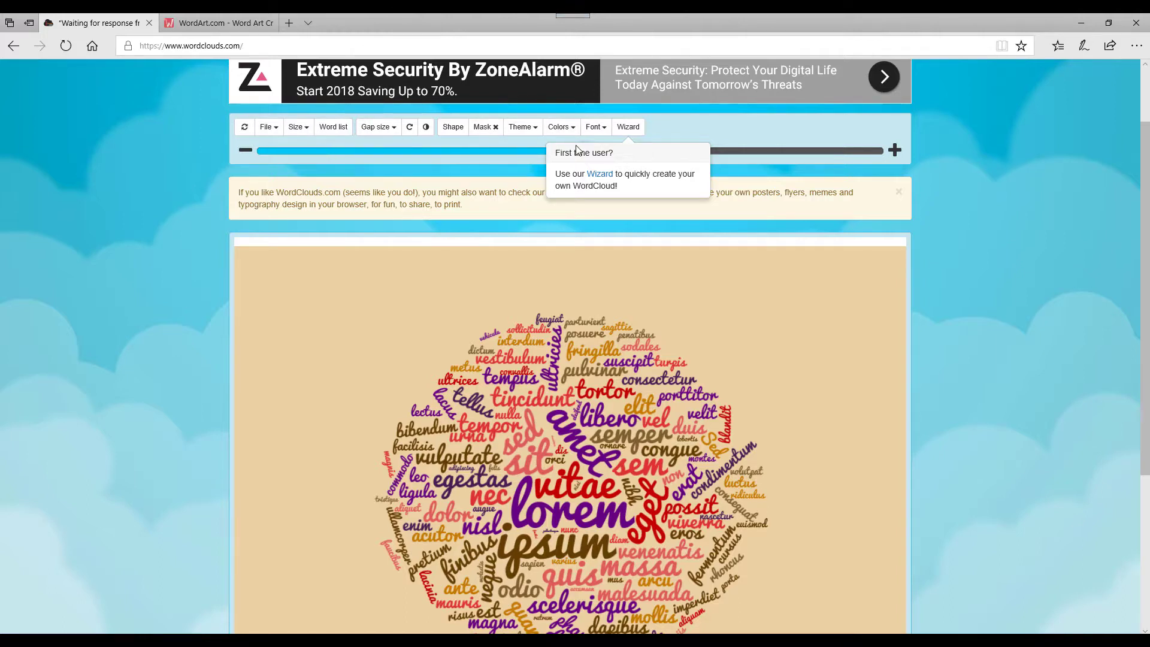
left_click(608, 174)
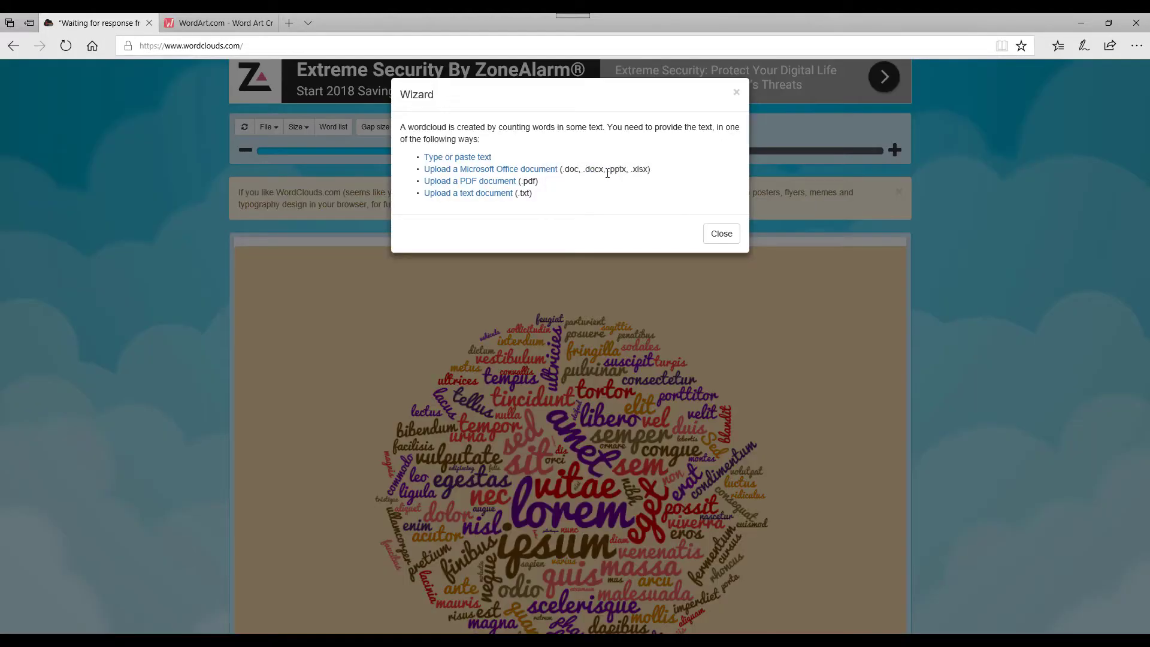
left_click(464, 159)
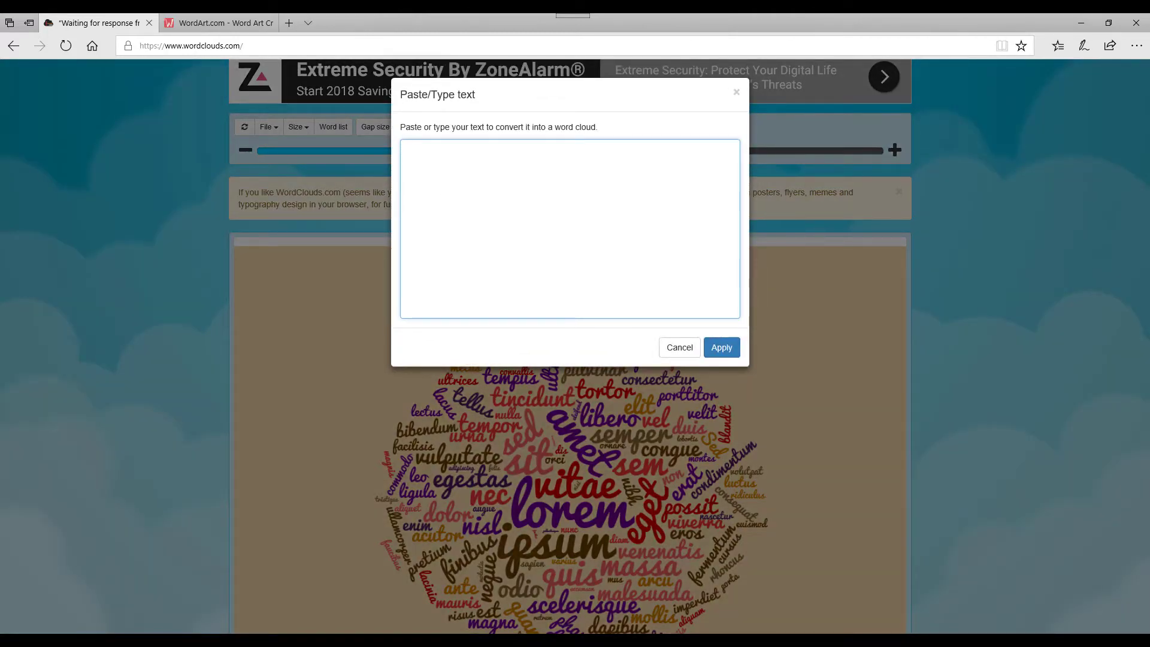
Copy the selected list of descriptive words from the Word document and return to the WordClouds.com page
key("alt+Tab")
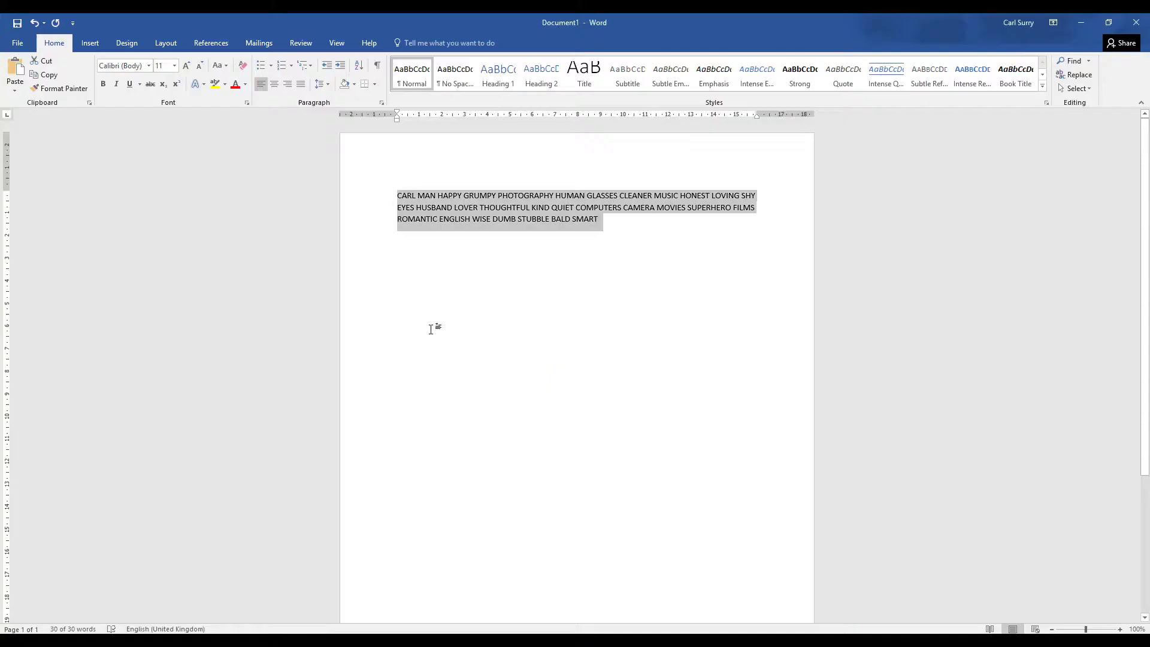
right_click(469, 211)
left_click(499, 235)
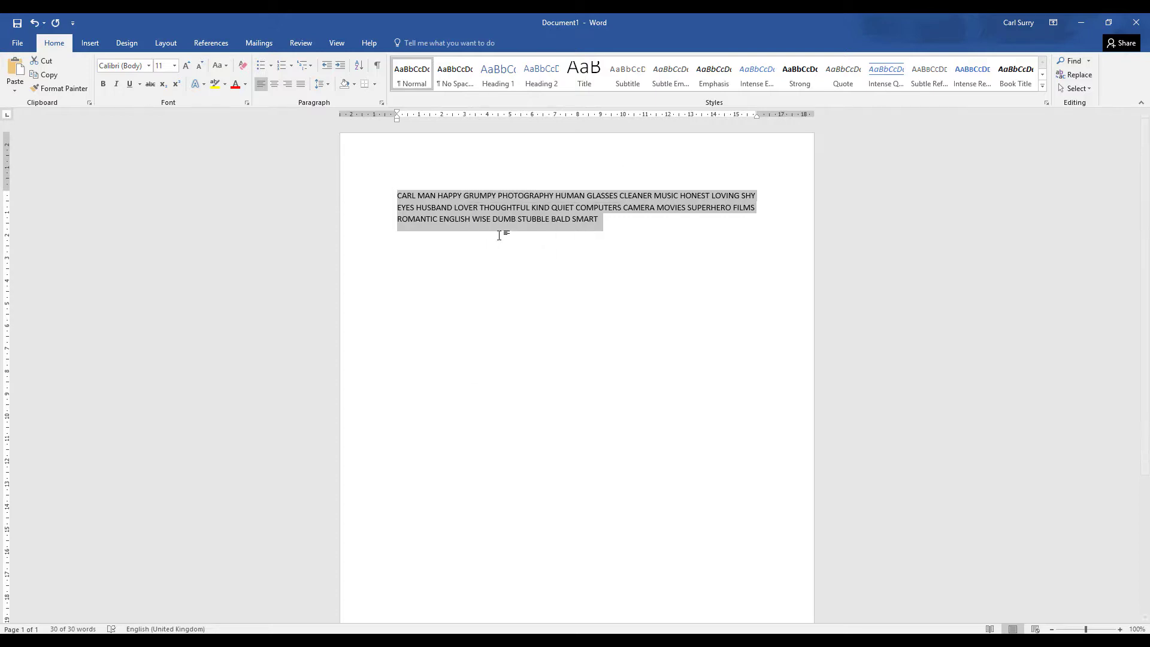
key("alt+Tab")
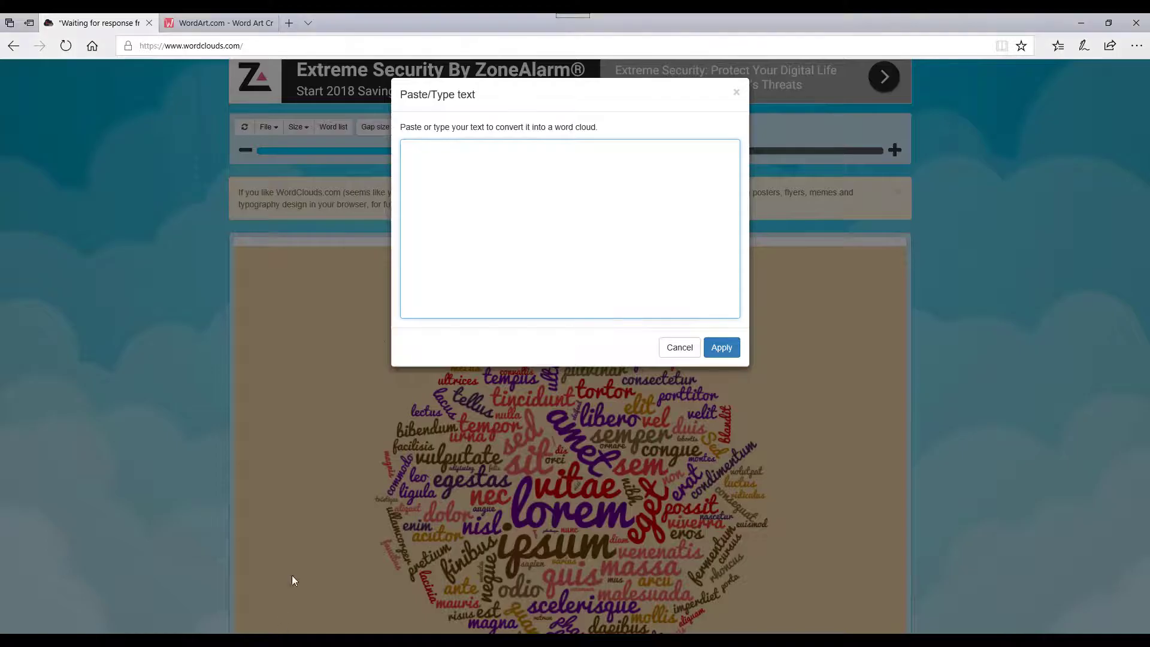
Paste the copied words into the wizard's text box, apply them to generate the word cloud, and close the wizard
left_click(436, 162)
right_click(427, 155)
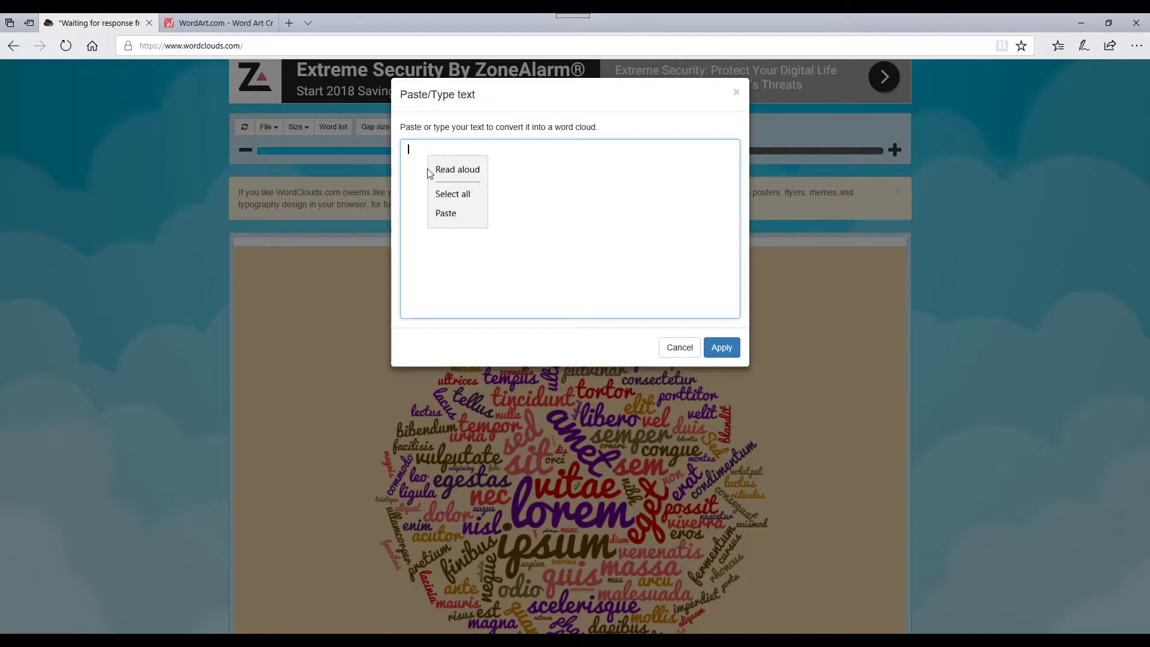
left_click(447, 214)
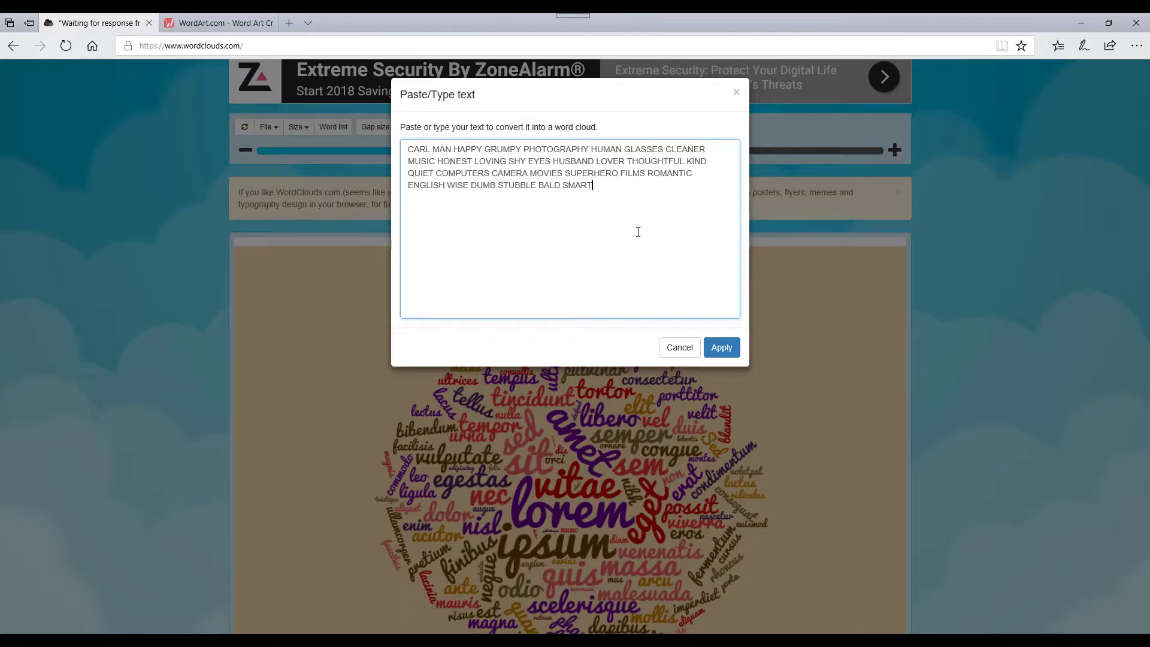
left_click(722, 347)
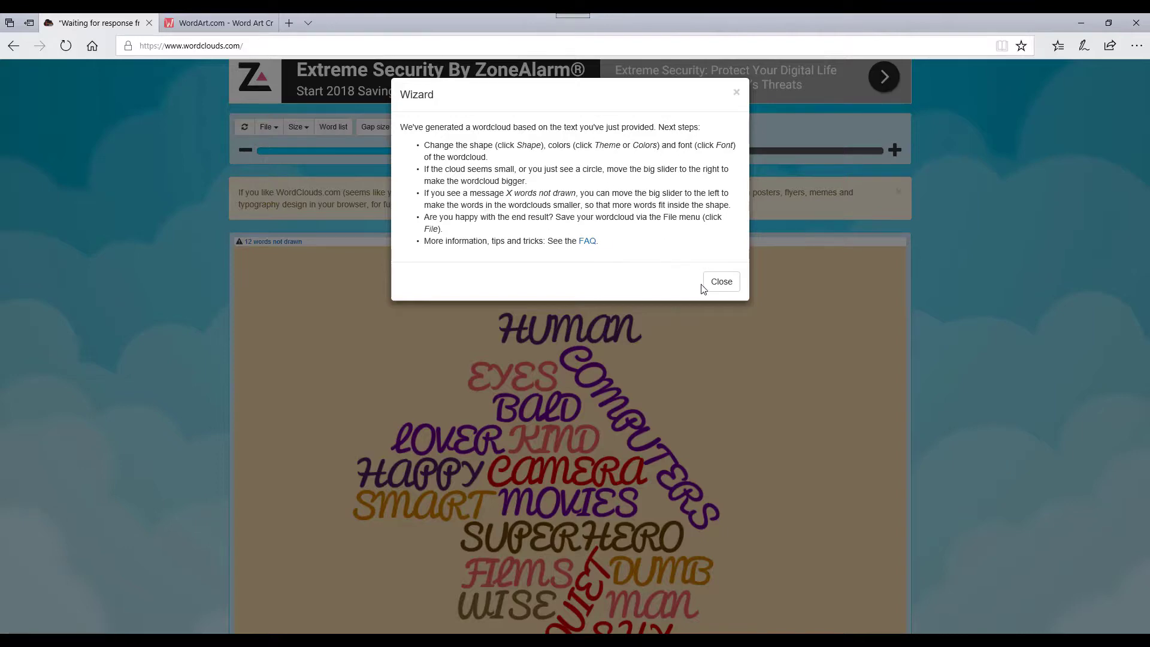
left_click(726, 285)
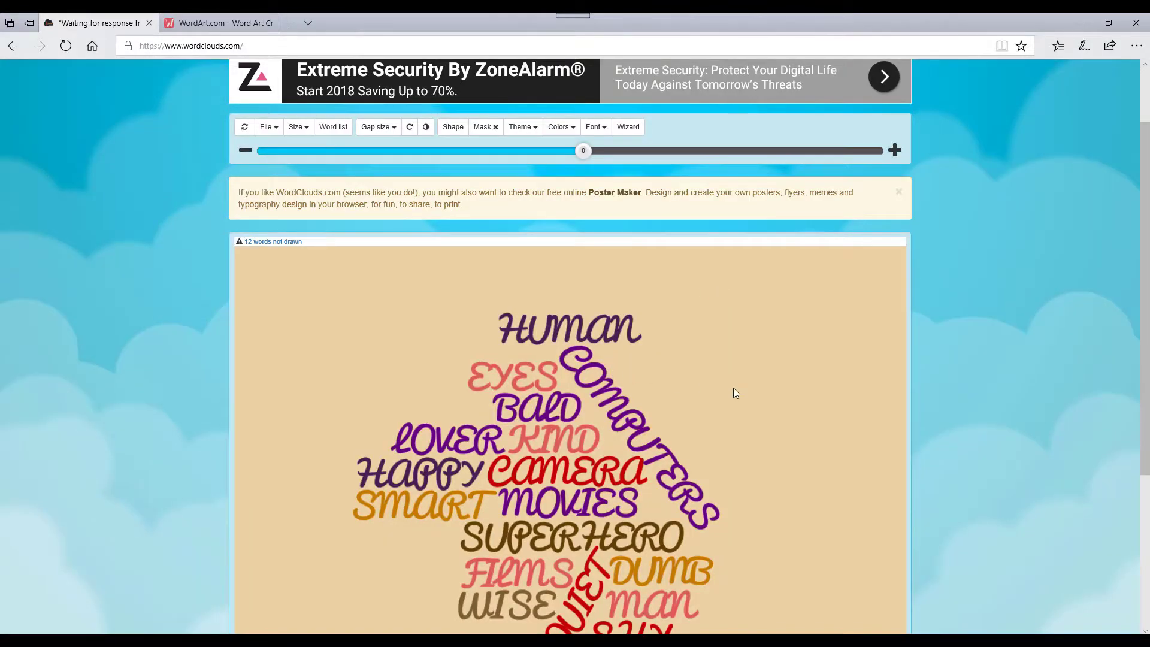
Set the word cloud's font to Arial
scroll(736, 392, "down", 2)
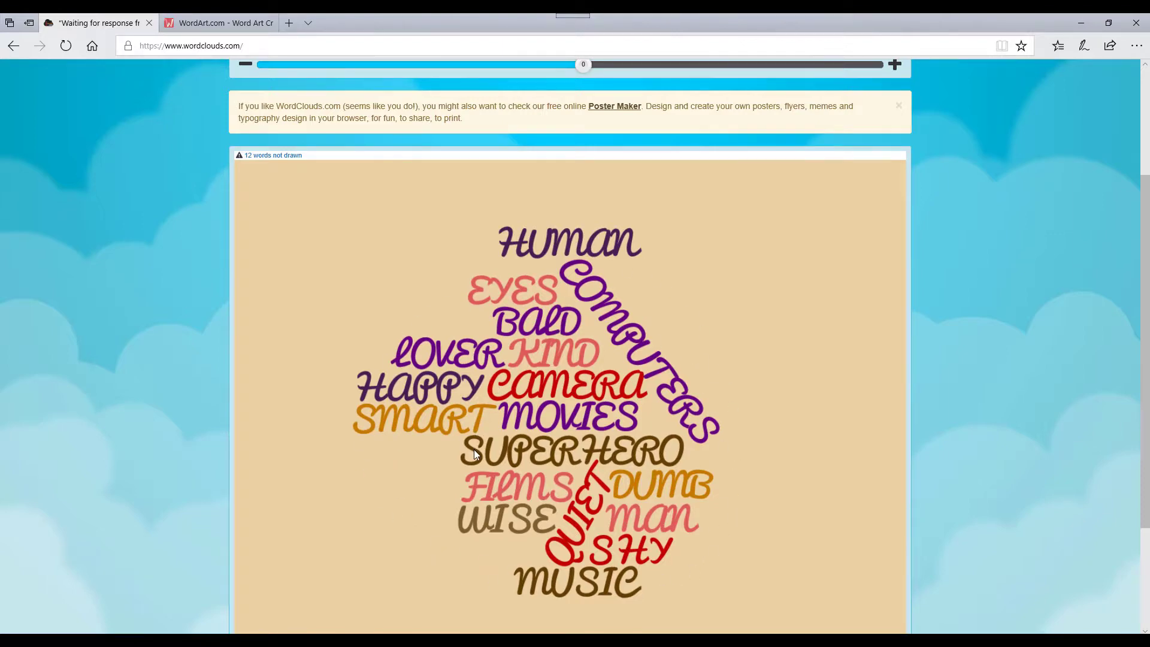
scroll(475, 453, "up", 2)
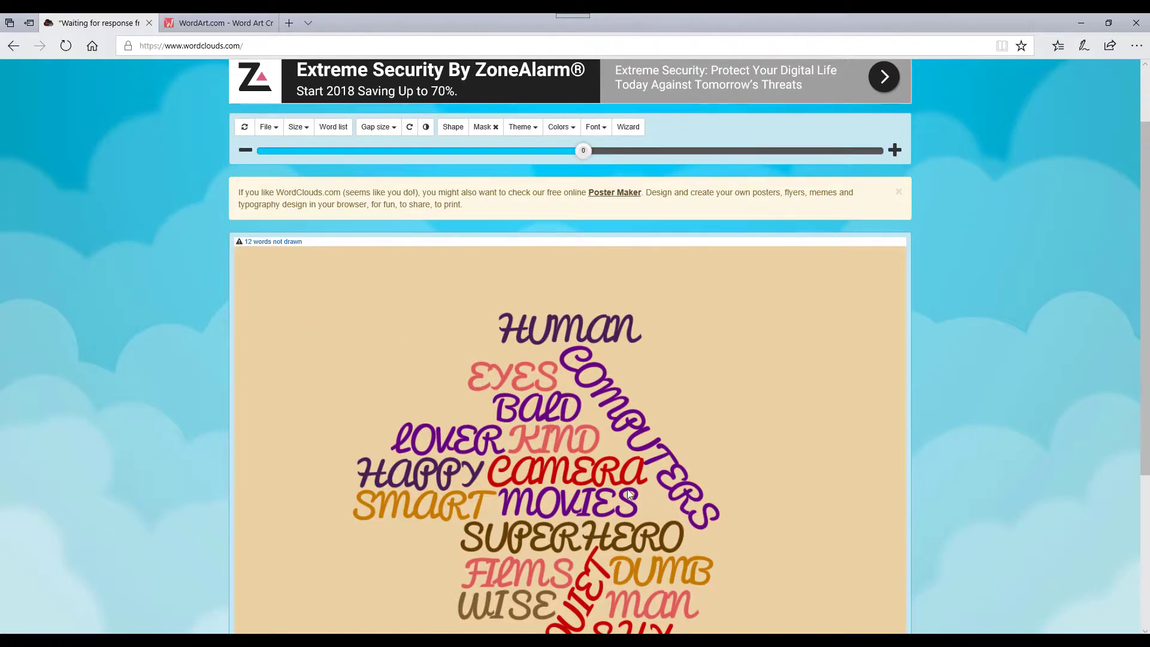
scroll(617, 502, "up", 2)
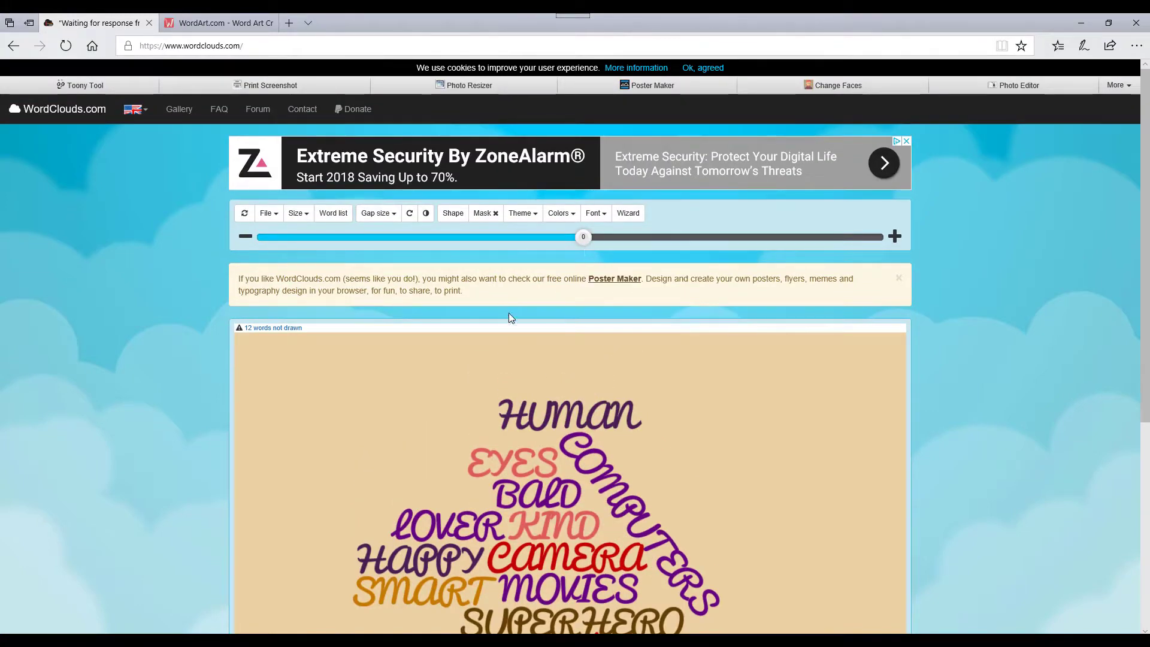
left_click(607, 218)
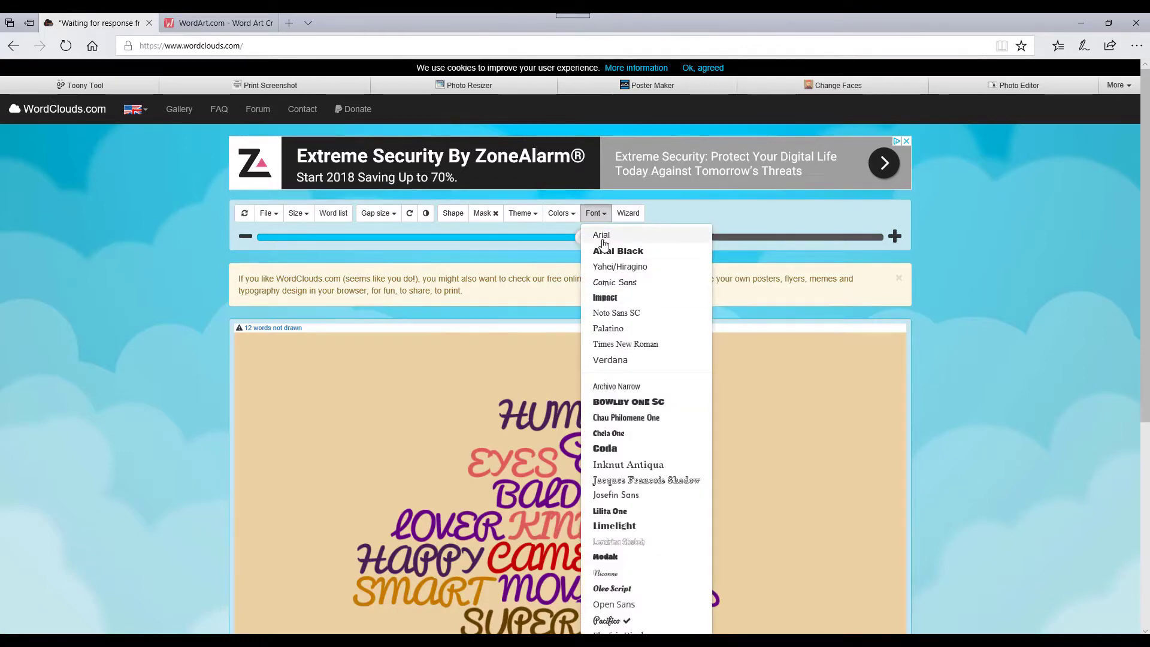
left_click(603, 237)
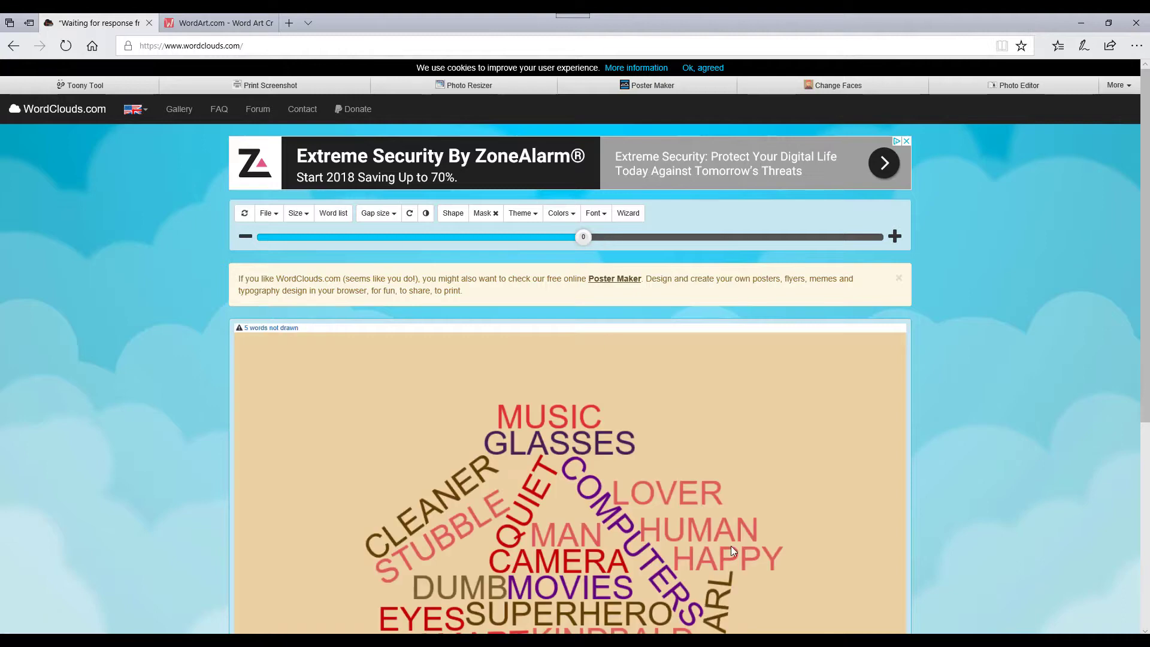
Set the word cloud's shape to the pine tree and look over the layout
scroll(730, 541, "down", 3)
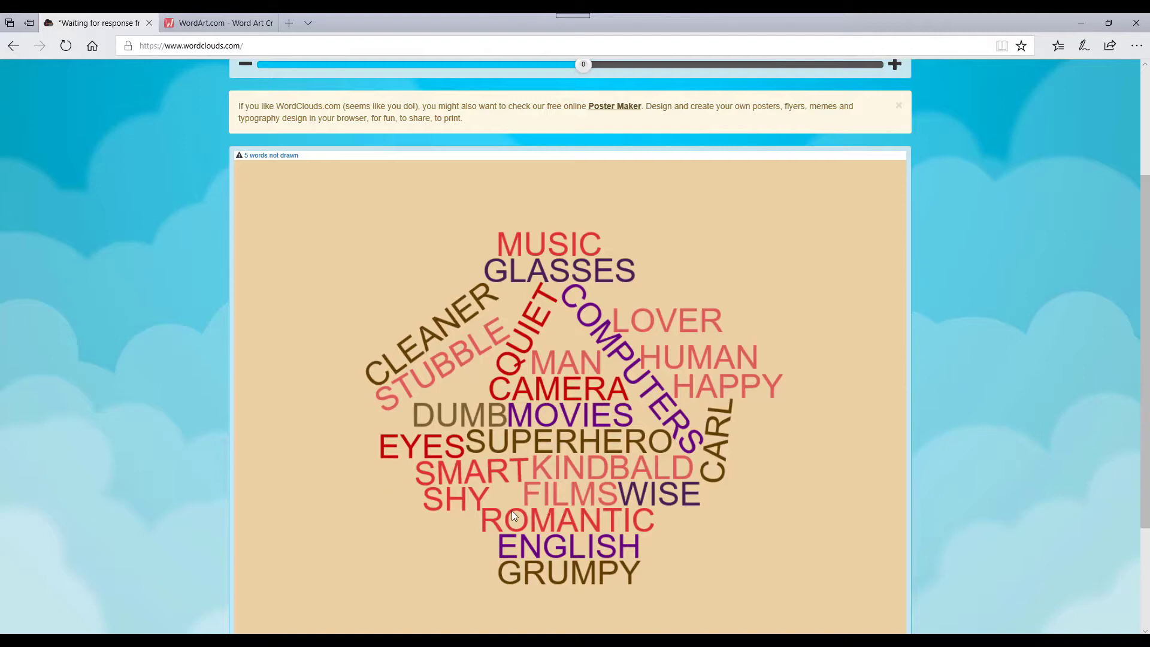
scroll(478, 521, "up", 2)
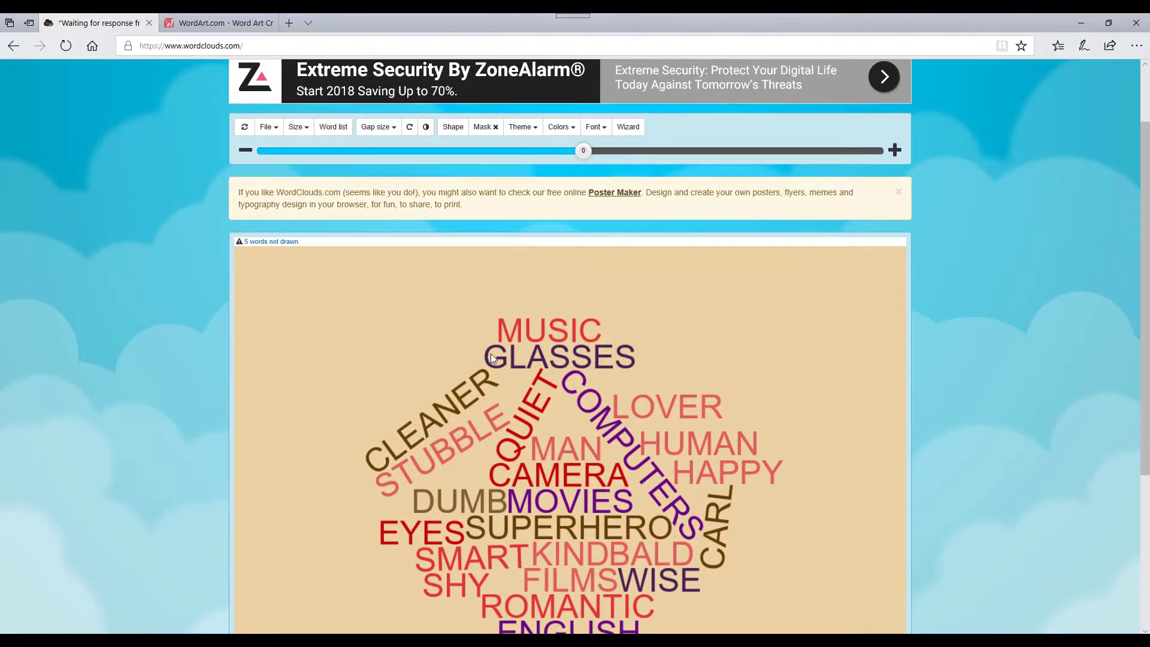
scroll(466, 357, "up", 2)
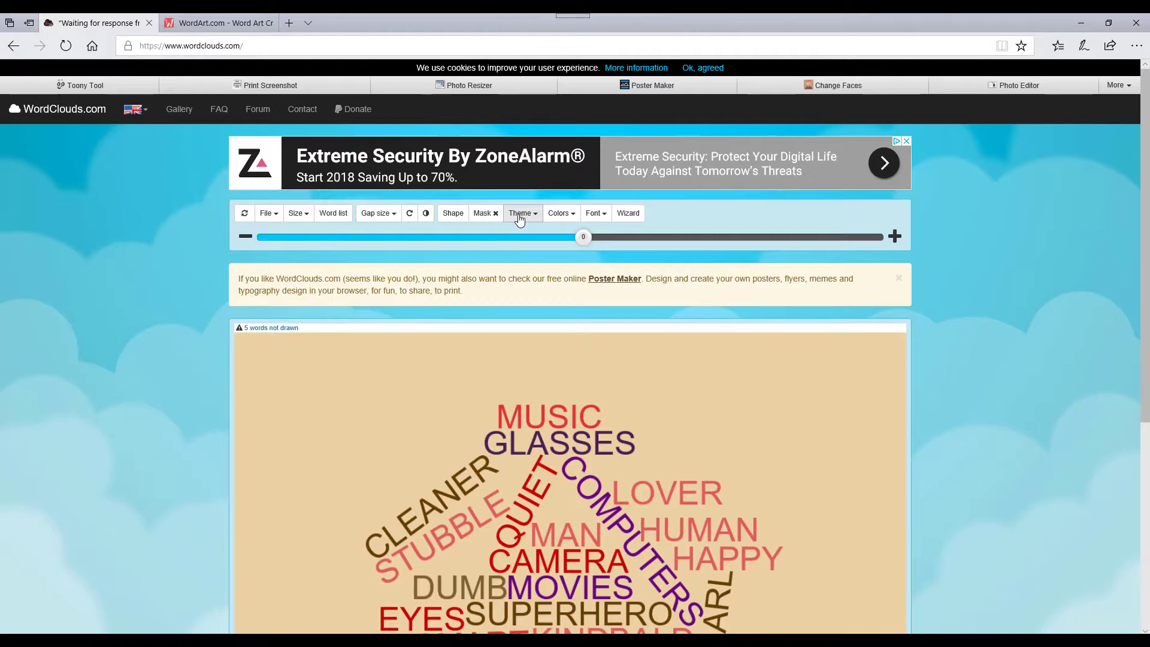
left_click(451, 216)
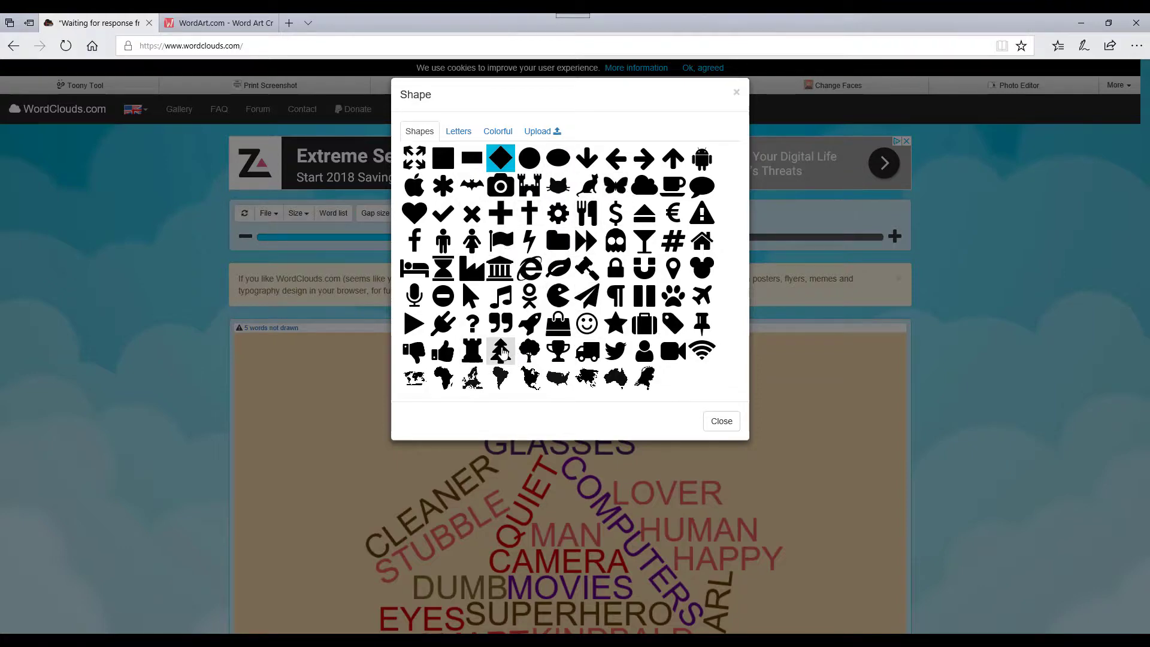
left_click(501, 351)
scroll(706, 411, "down", 4)
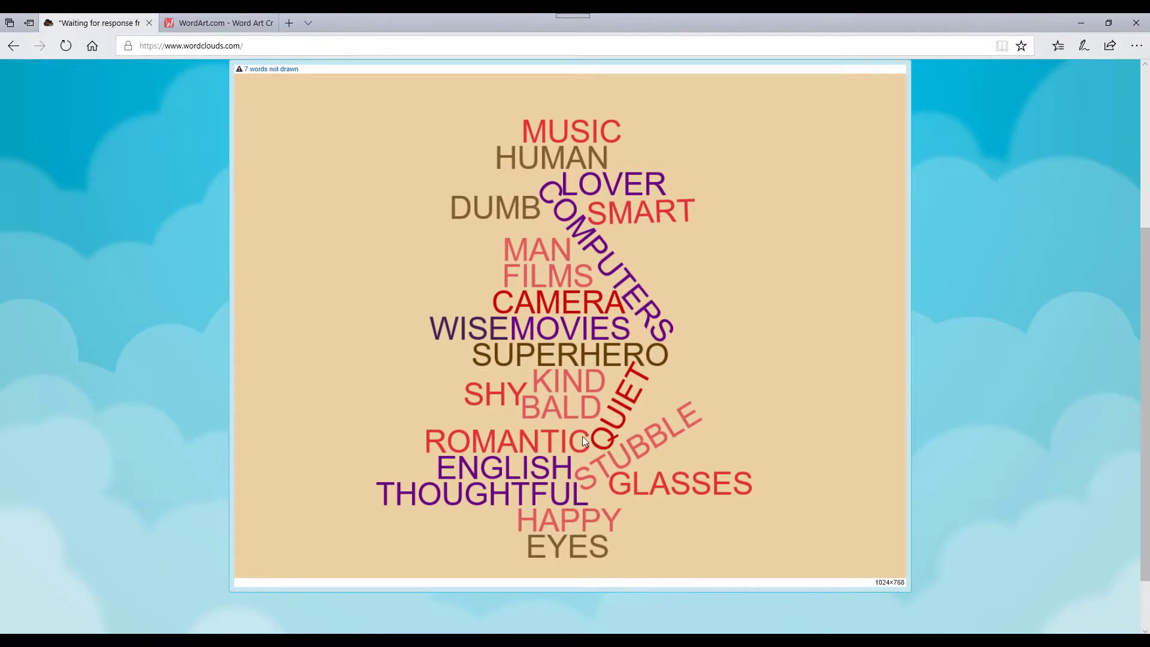
scroll(582, 438, "up", 3)
Set the word cloud's shape to the solid square
left_click(449, 128)
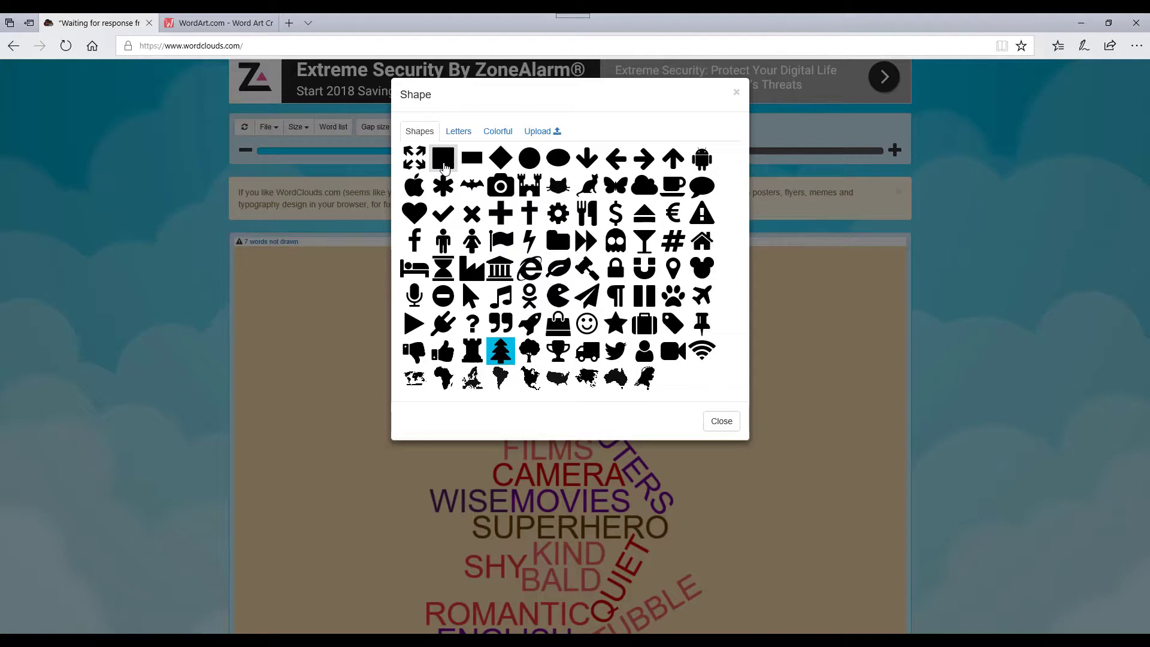
left_click(443, 160)
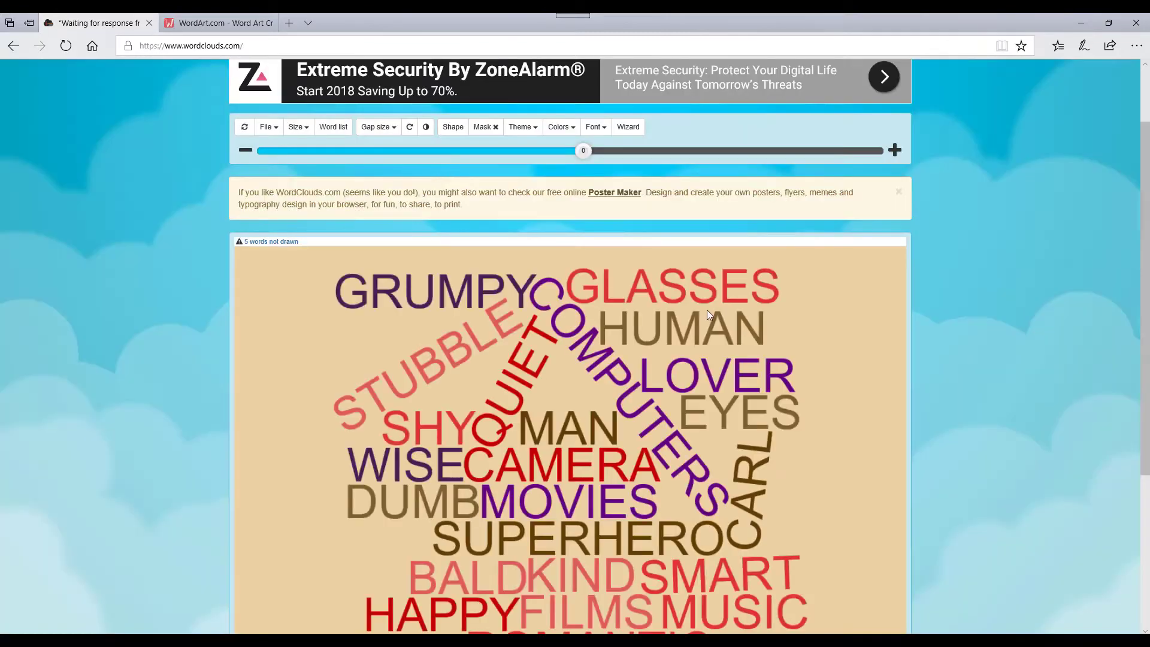
scroll(499, 415, "down", 3)
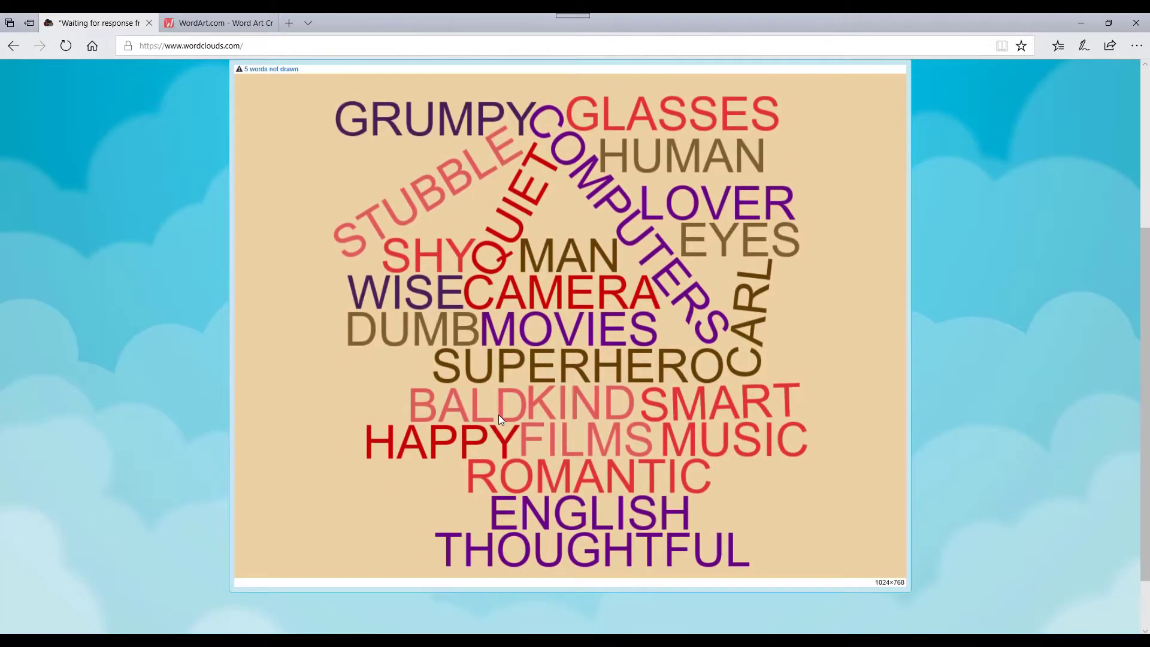
Apply the color theme with only dark grey words on a white background to the word cloud
scroll(498, 415, "up", 2)
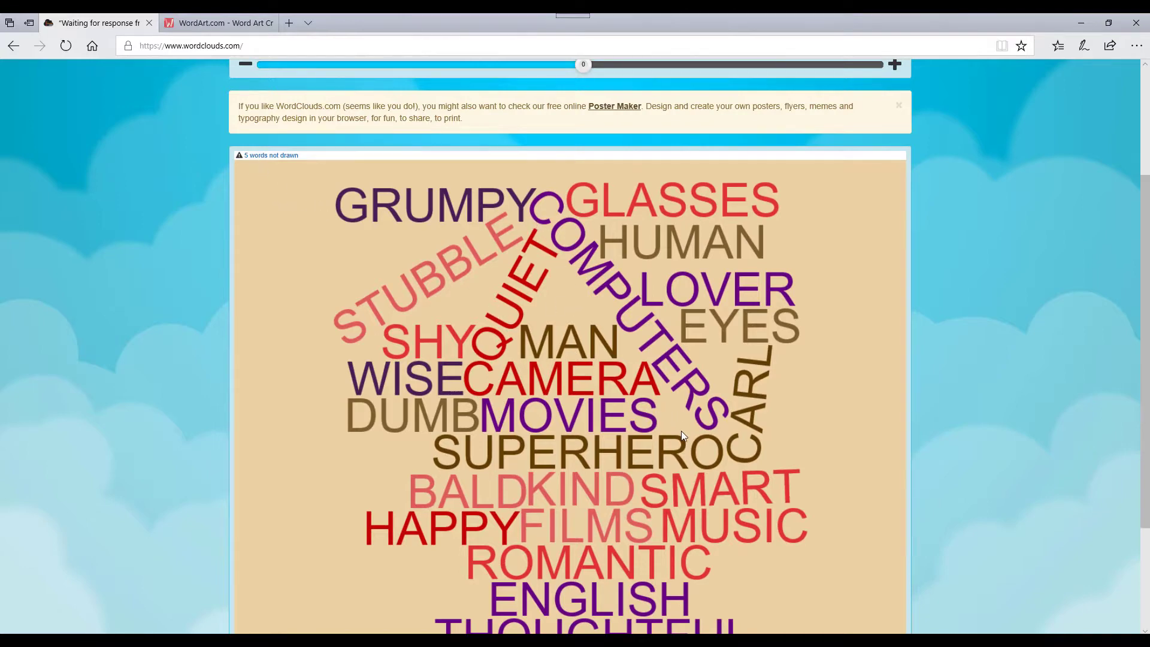
scroll(681, 430, "up", 3)
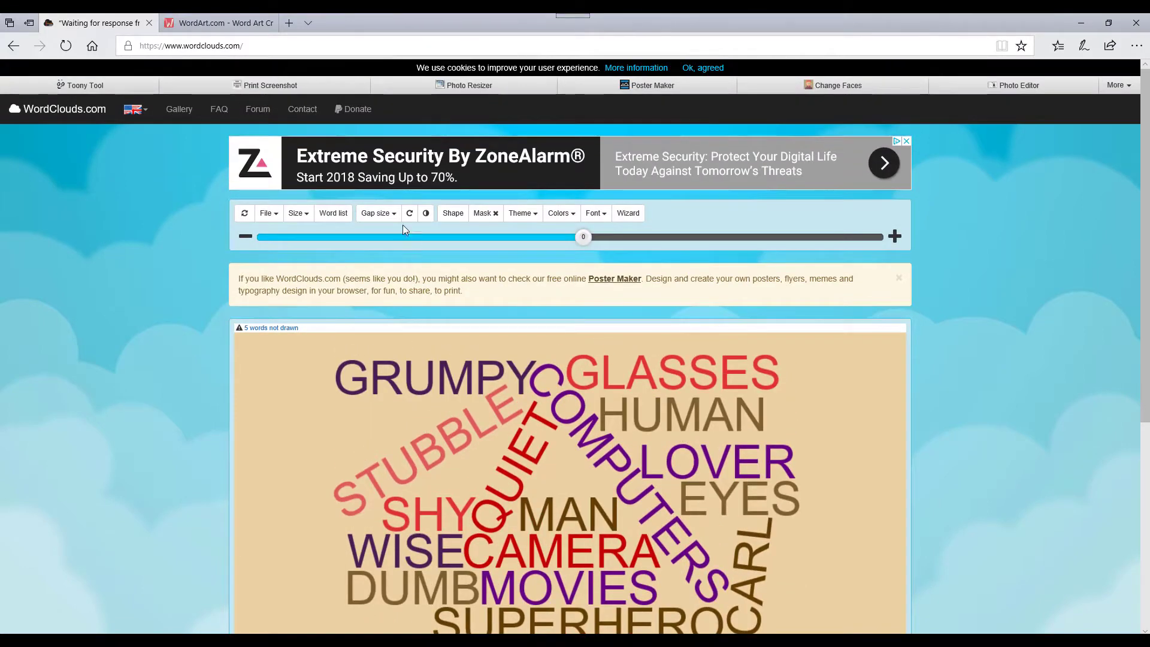
left_click(533, 220)
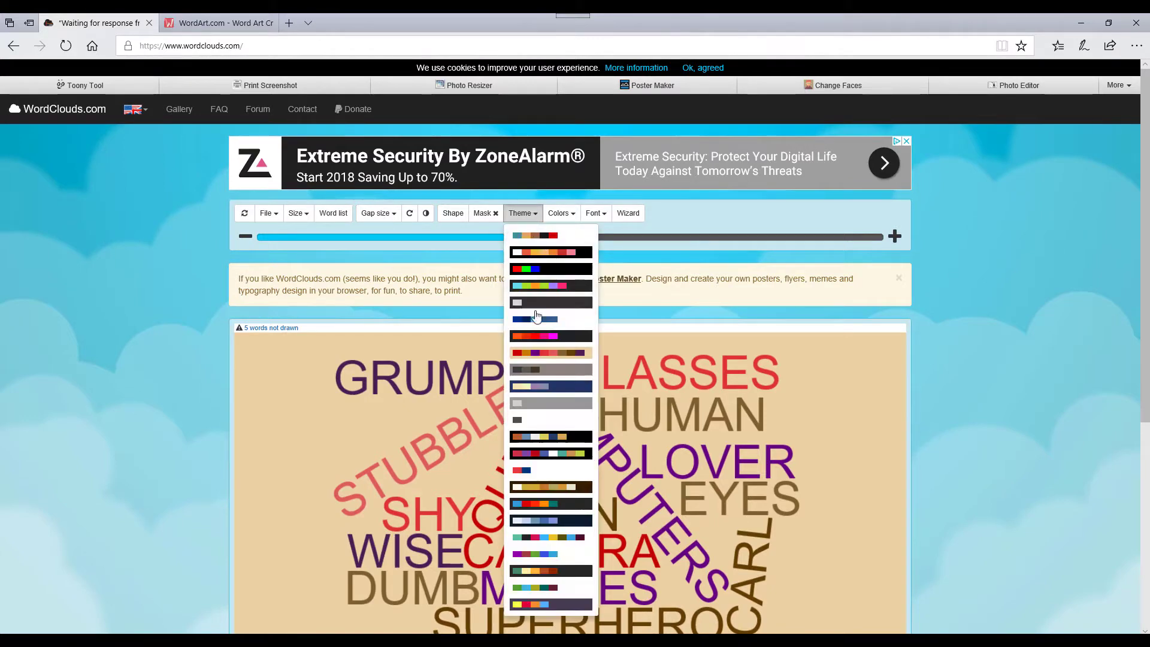
left_click(521, 423)
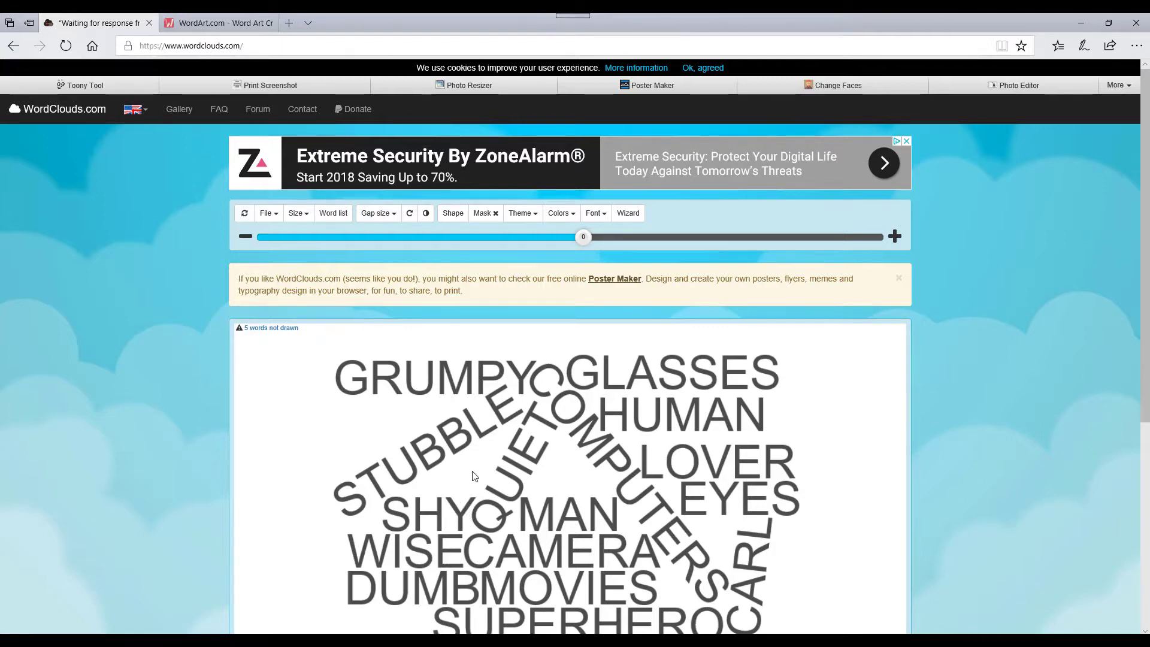
Try inverting the word cloud's square shape, look over the layout, and turn the inversion off again
scroll(474, 476, "down", 2)
scroll(437, 420, "up", 2)
scroll(404, 361, "down", 2)
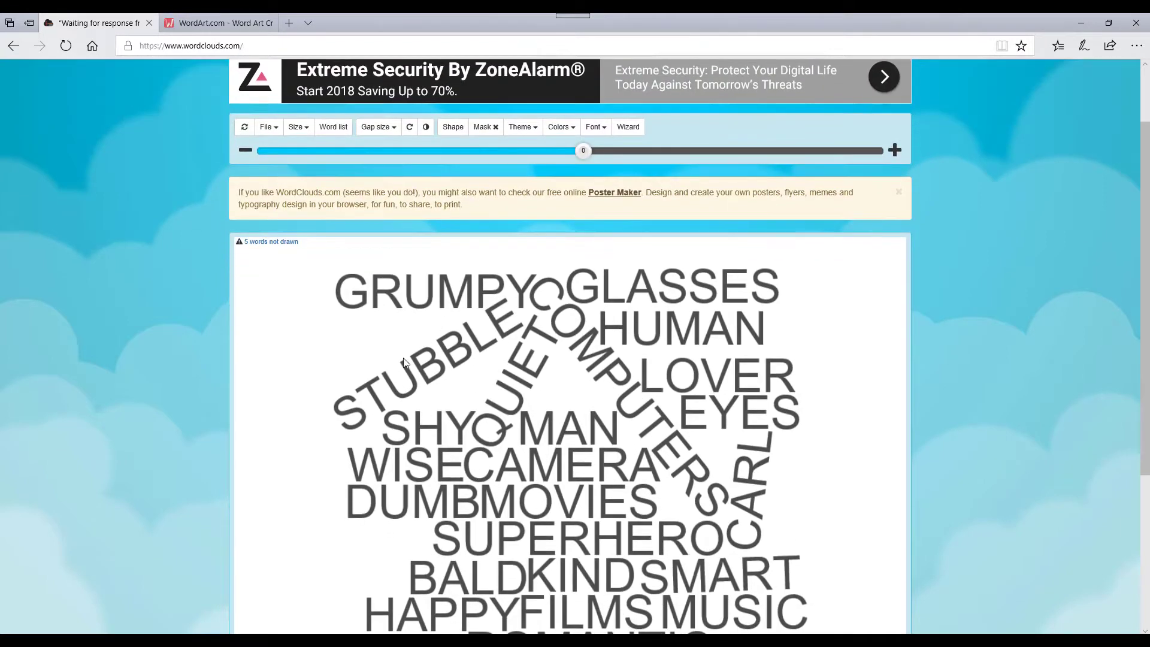
left_click(427, 128)
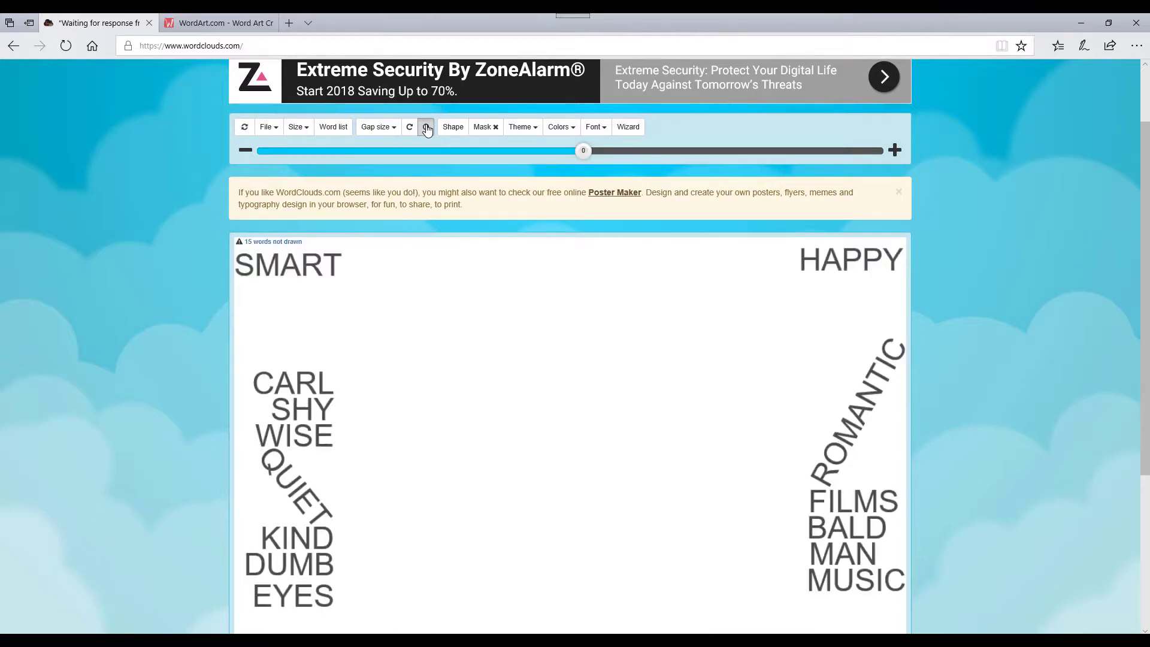
scroll(619, 503, "down", 2)
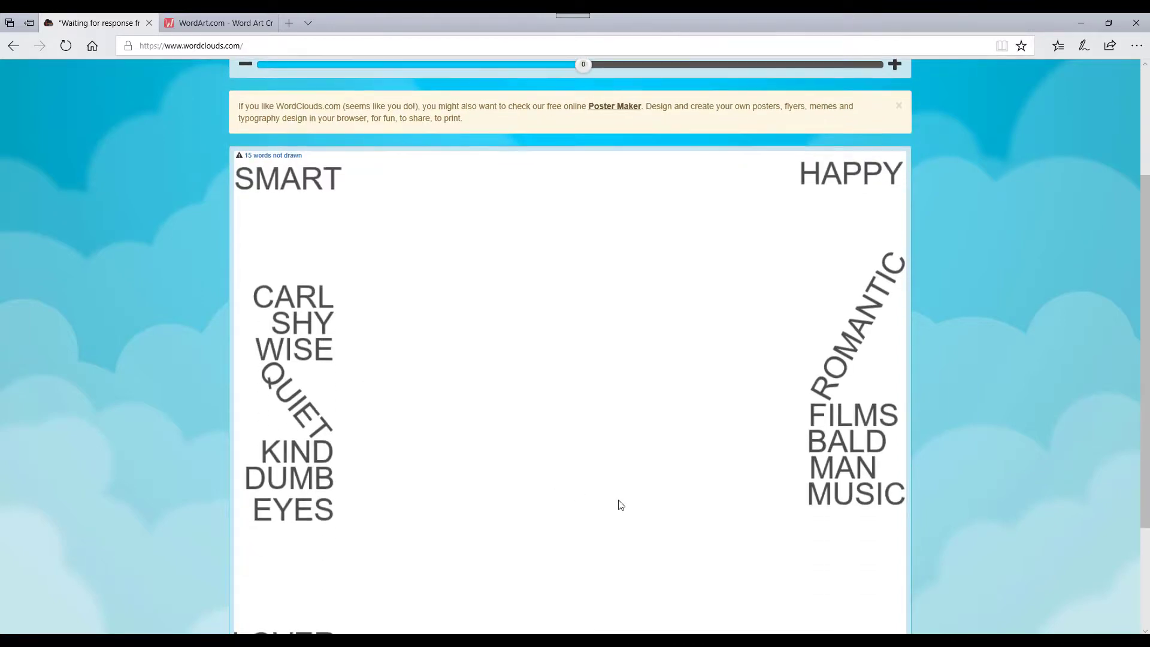
scroll(619, 503, "up", 2)
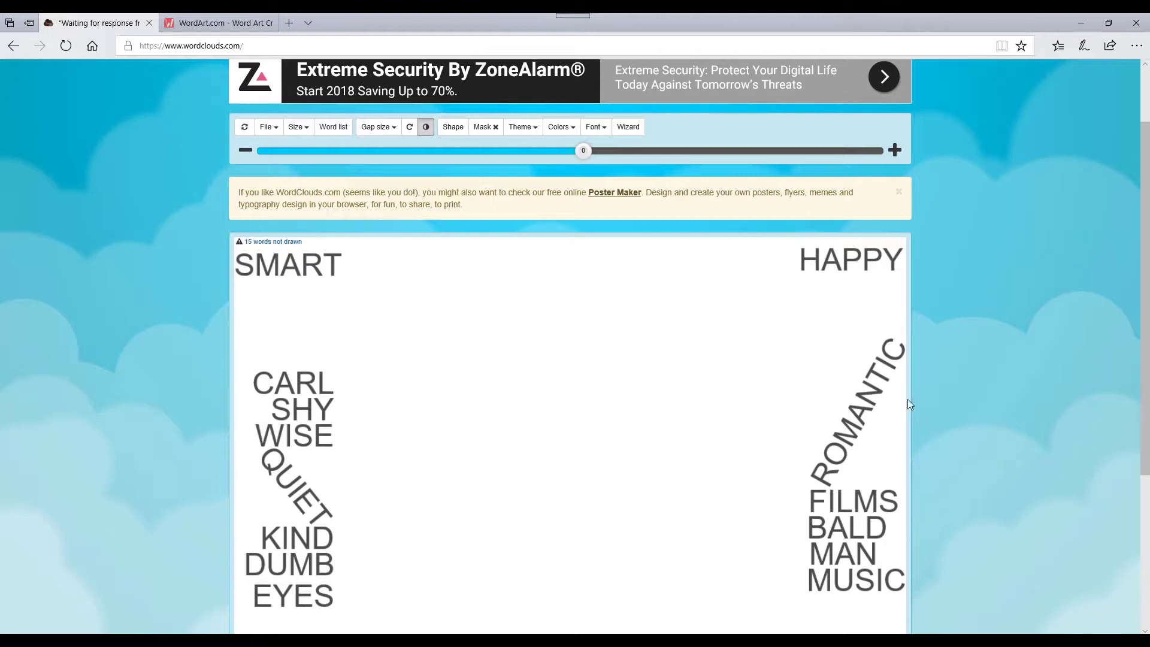
left_click(426, 127)
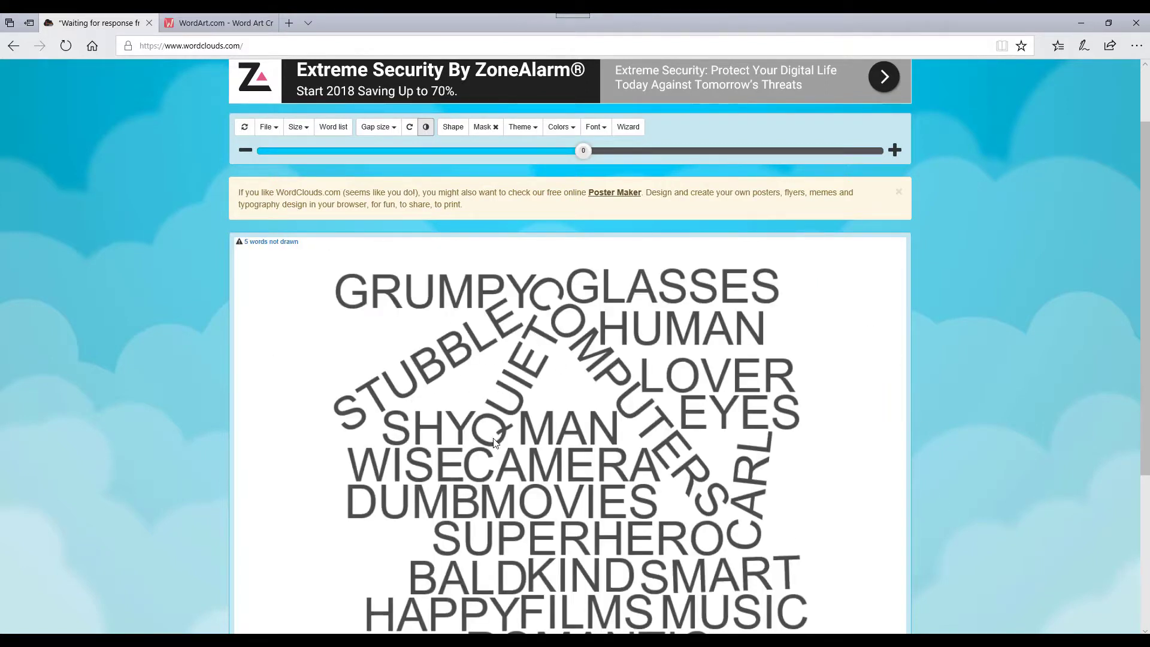
scroll(497, 433, "down", 1)
scroll(498, 430, "up", 1)
Set the first cloud color to white and the background color to black, and apply the colors
left_click(561, 127)
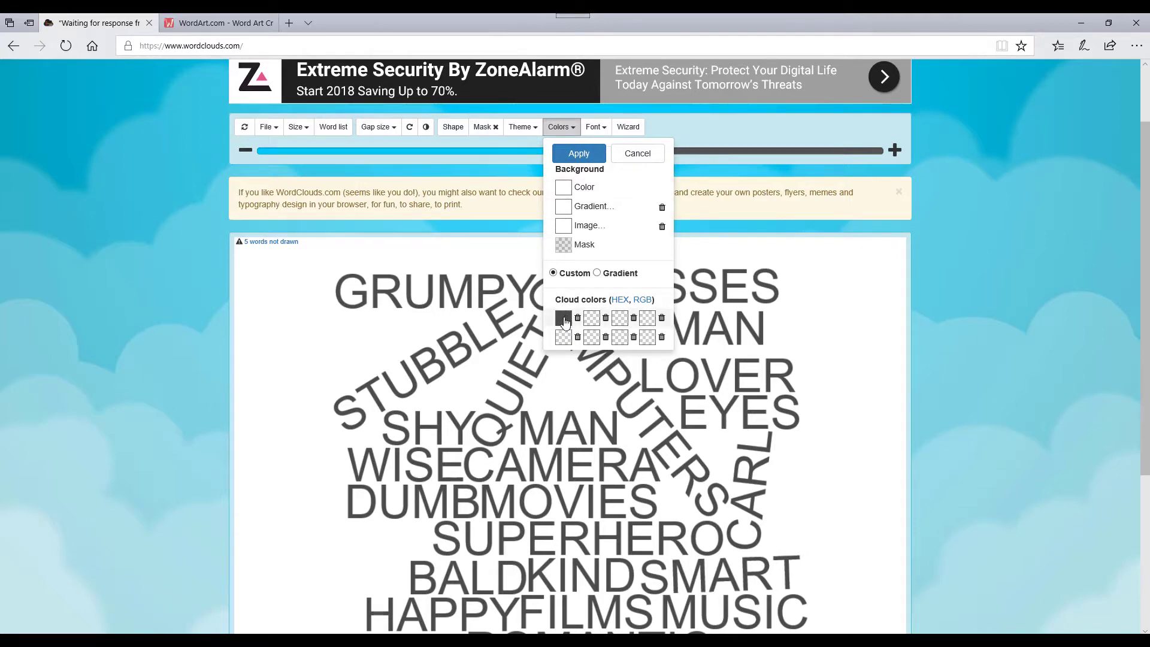
left_click(564, 321)
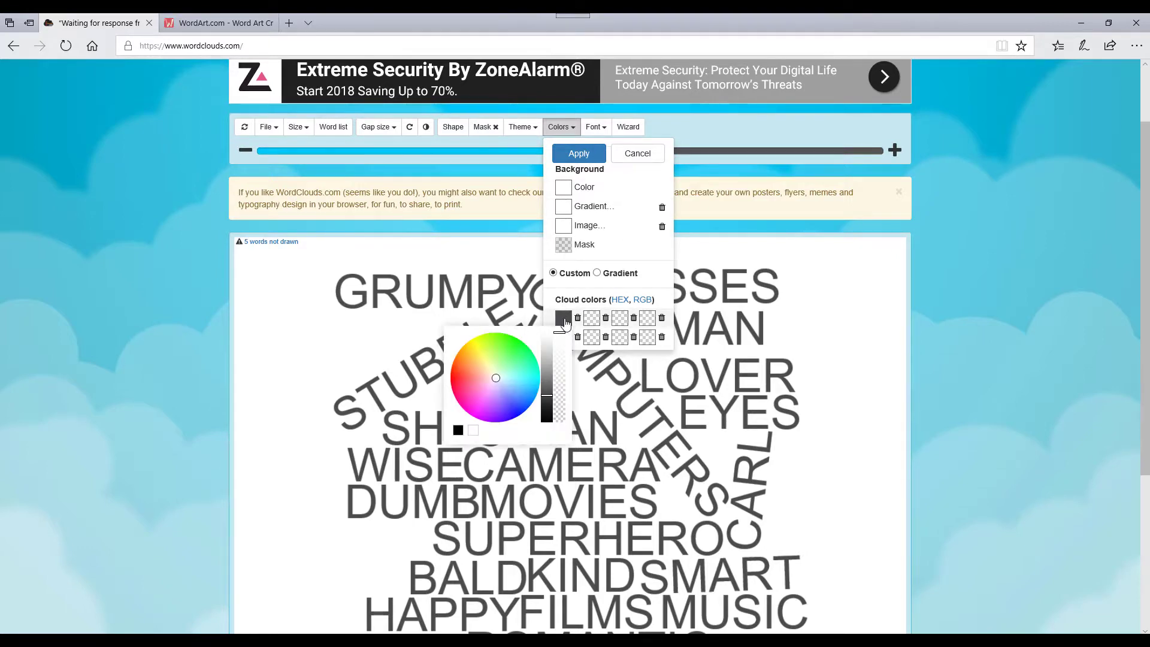
left_click(473, 431)
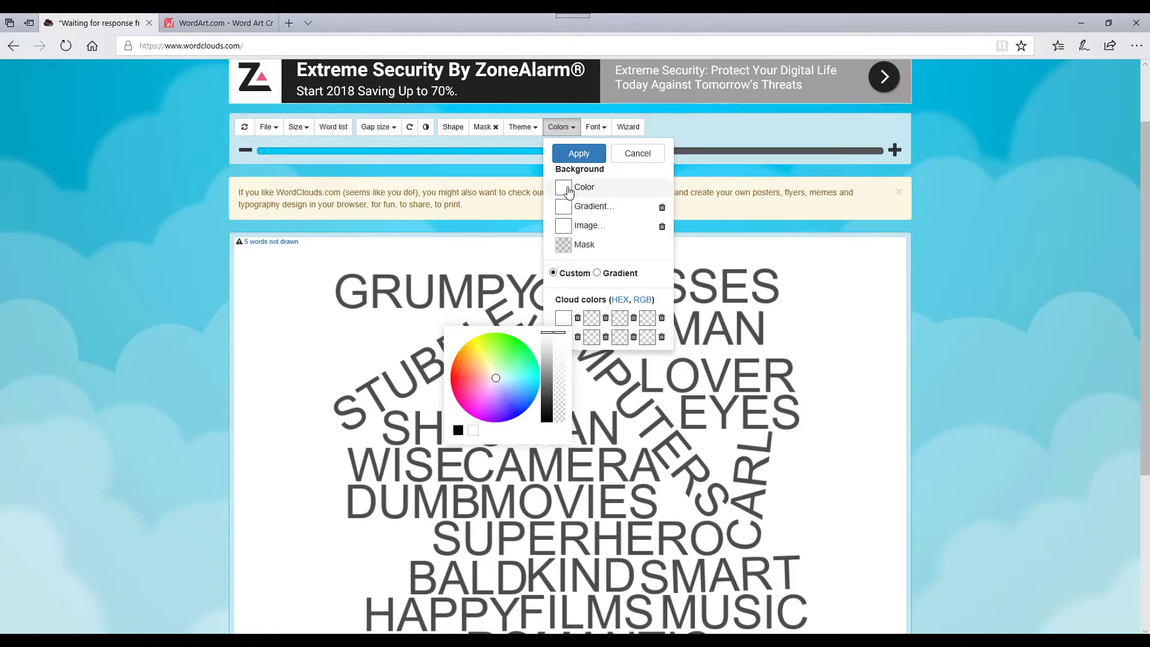
left_click(564, 188)
left_click(459, 301)
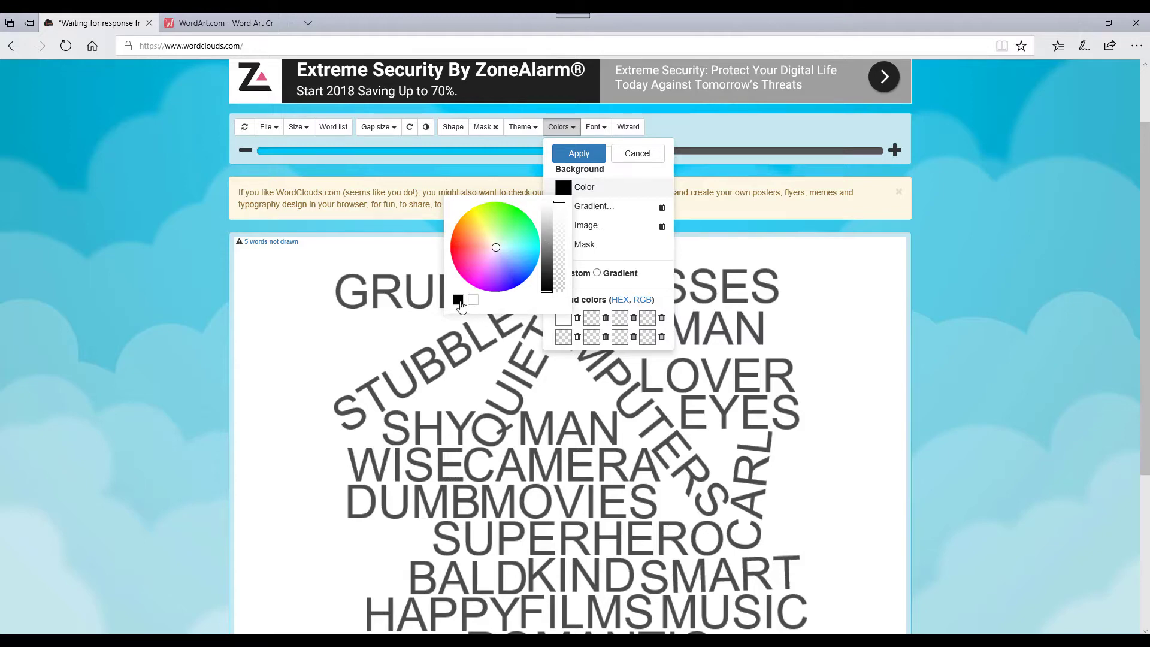
left_click(579, 154)
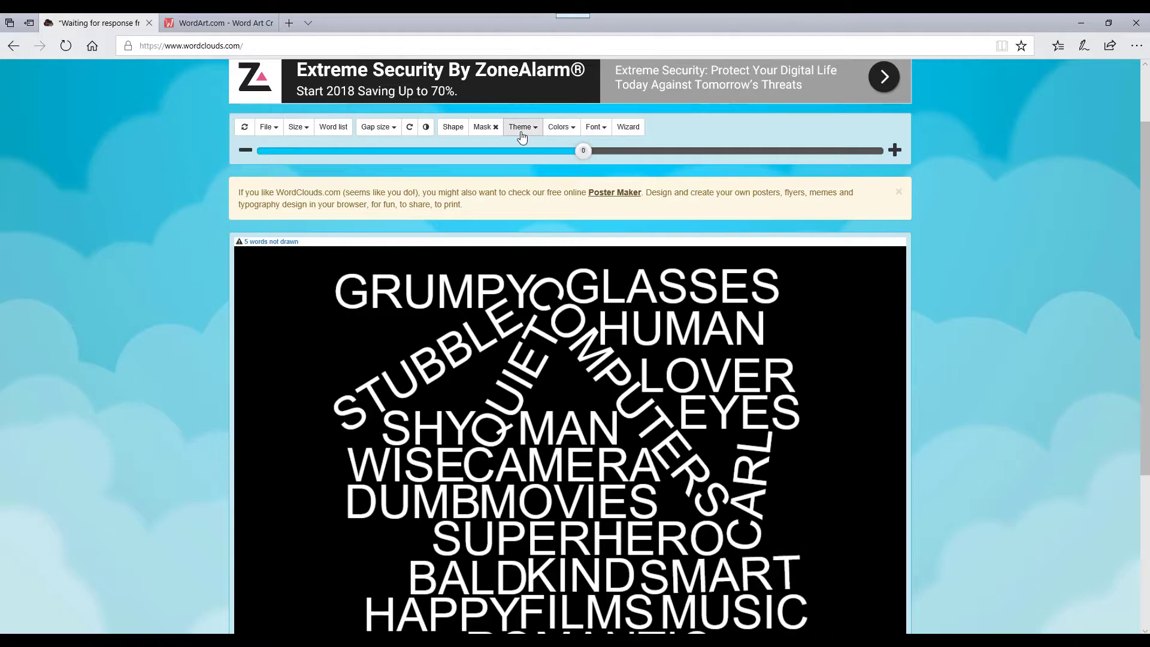
Set the word cloud's gap size to 10 and look over the spacing between the words
left_click(393, 131)
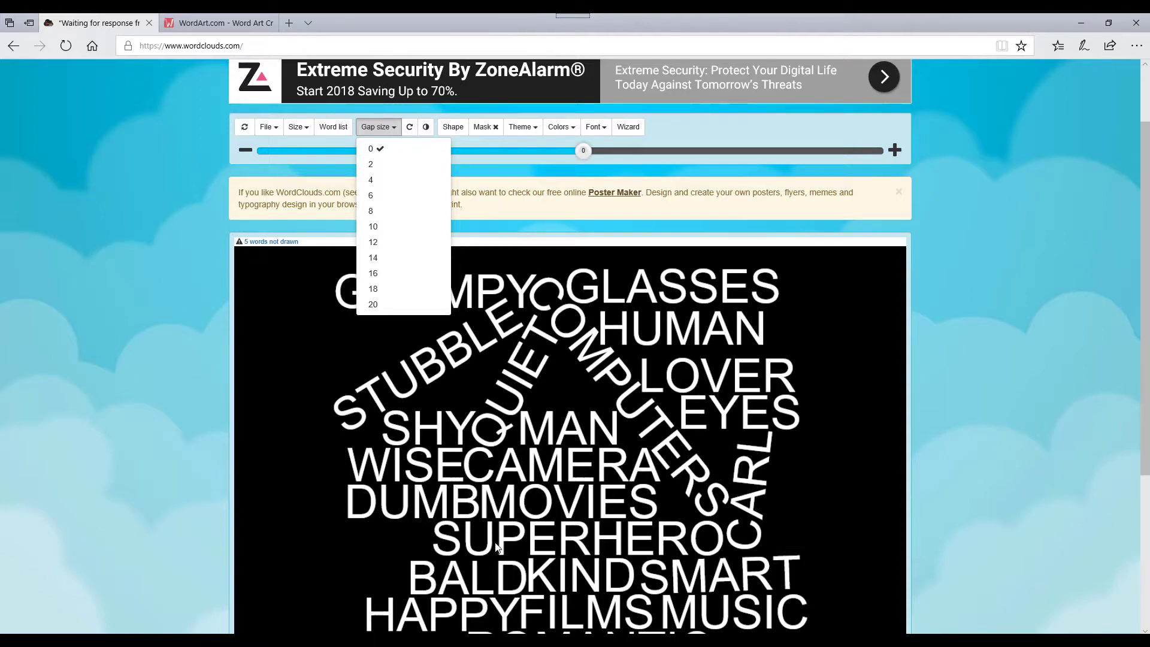
left_click(382, 233)
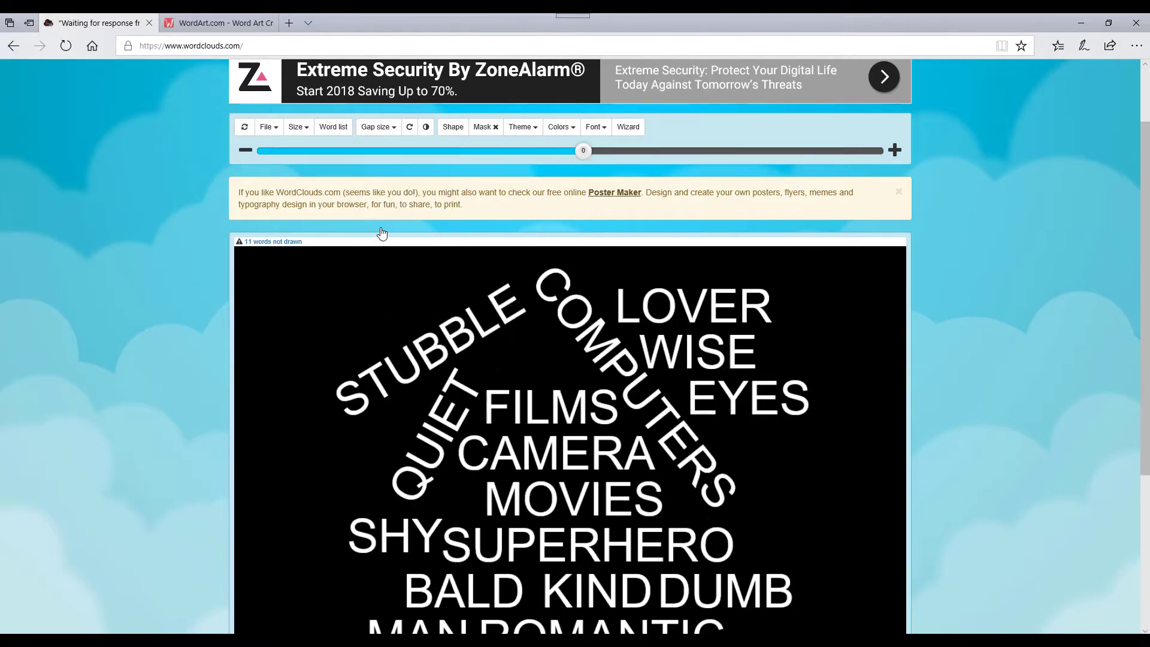
scroll(613, 447, "down", 1)
scroll(613, 446, "down", 4)
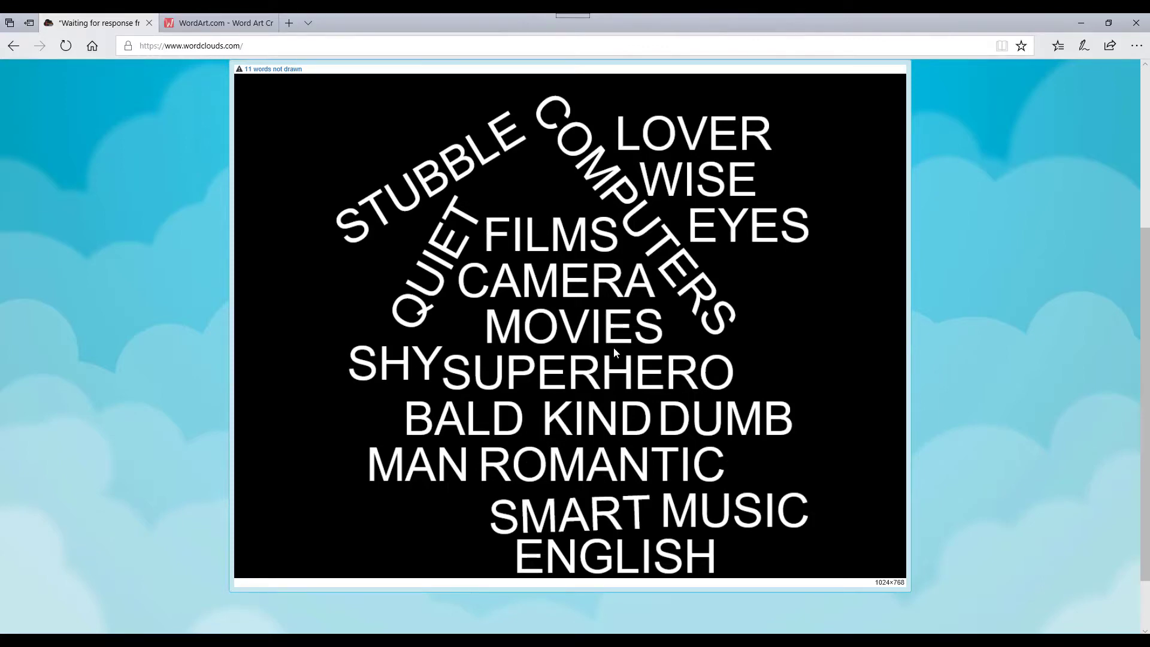
scroll(615, 343, "up", 2)
scroll(615, 343, "down", 2)
scroll(615, 343, "up", 3)
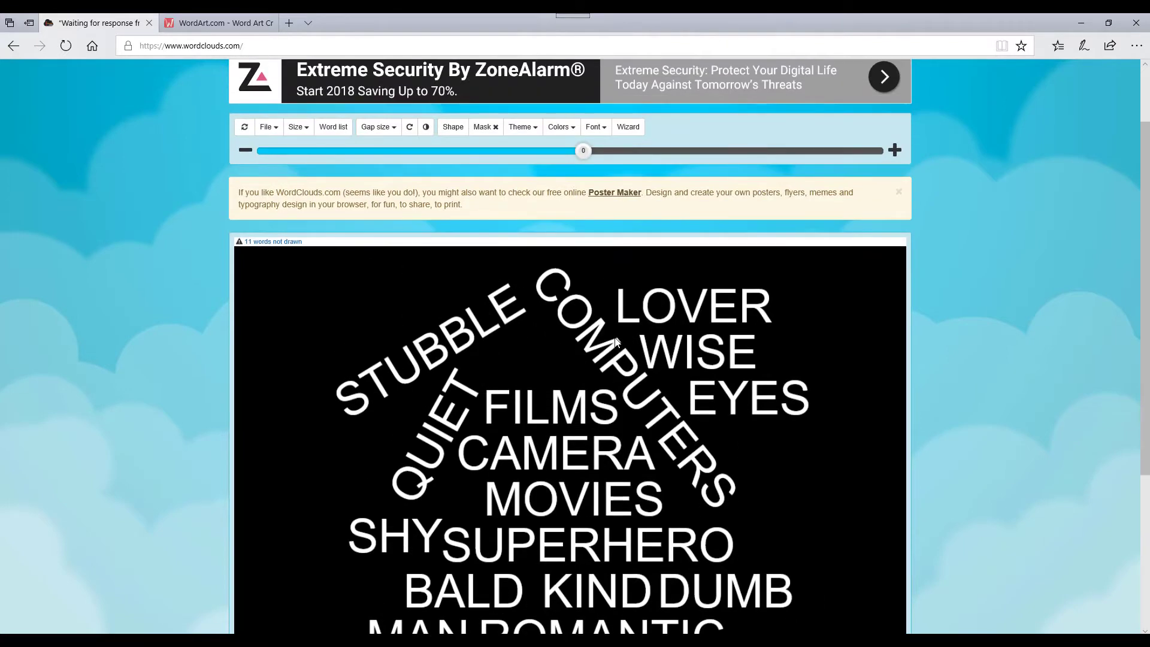
Set the direction of words to horizontal with vertical words reading downward, and look over the layout
left_click(410, 130)
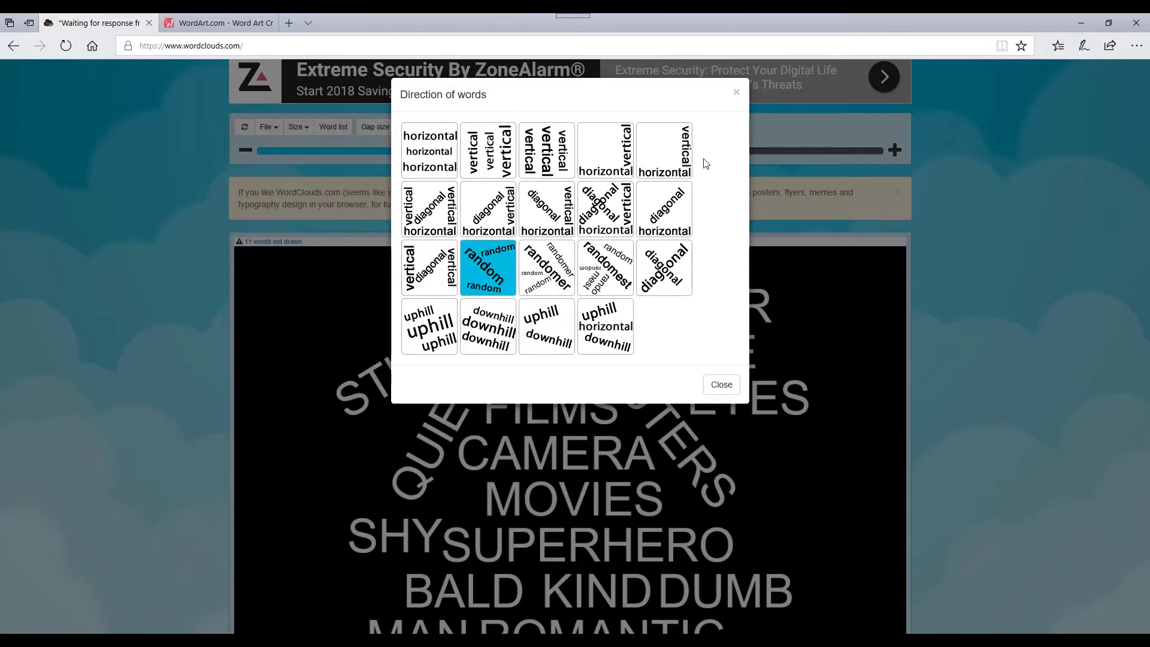
left_click(669, 160)
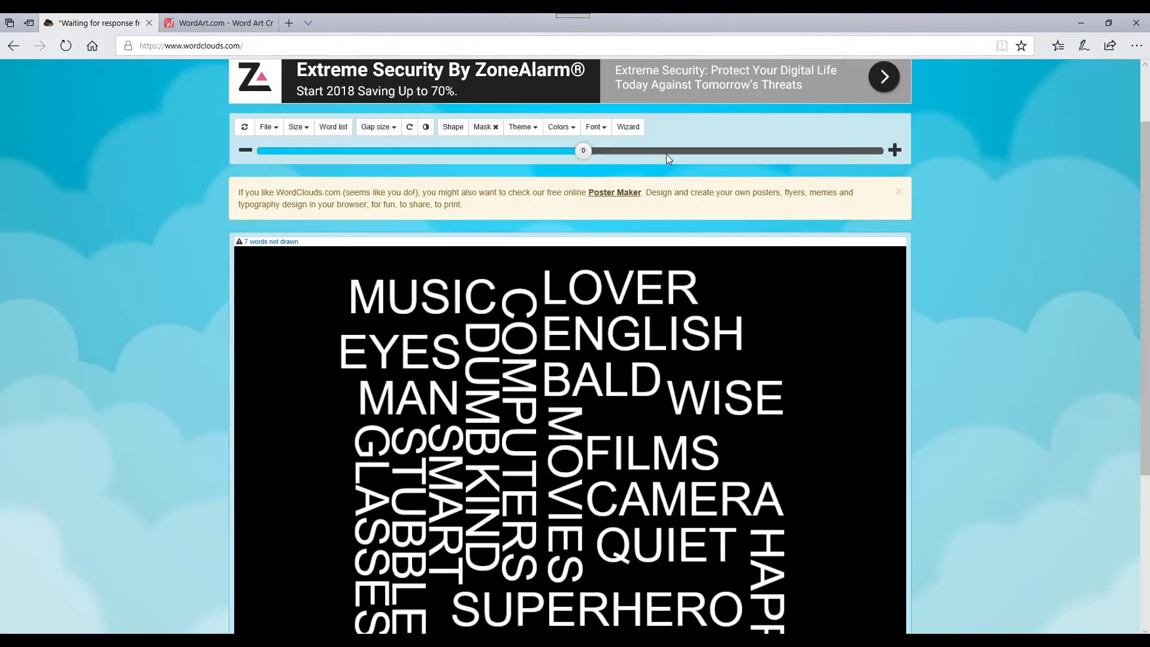
scroll(797, 347, "down", 1)
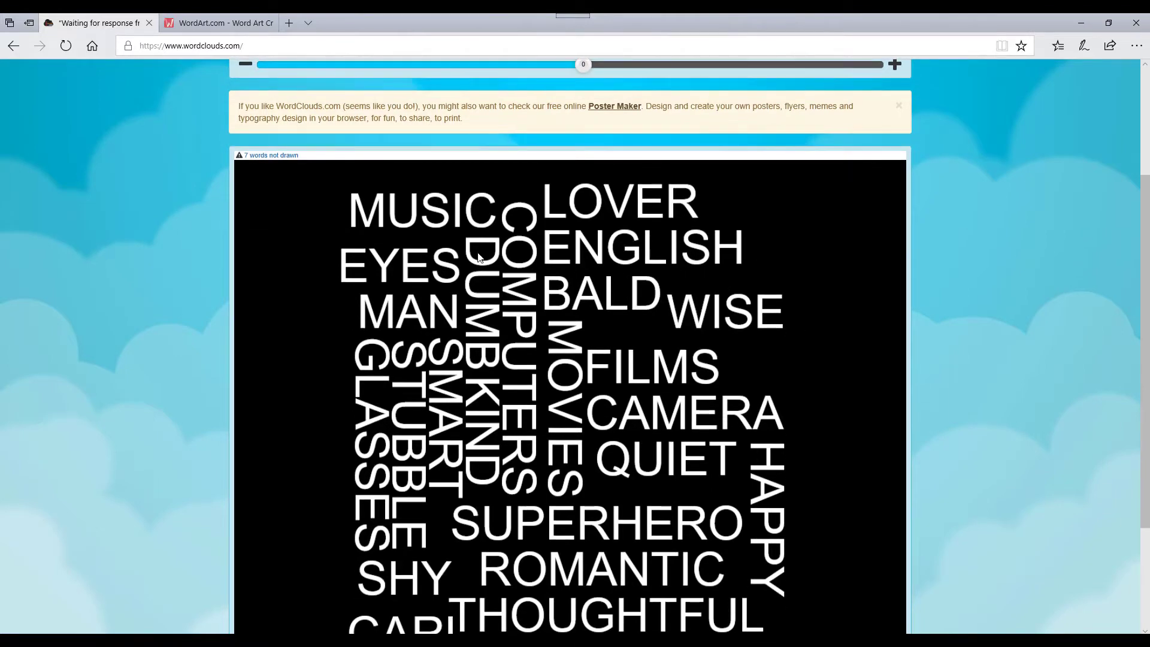
scroll(485, 443, "down", 2)
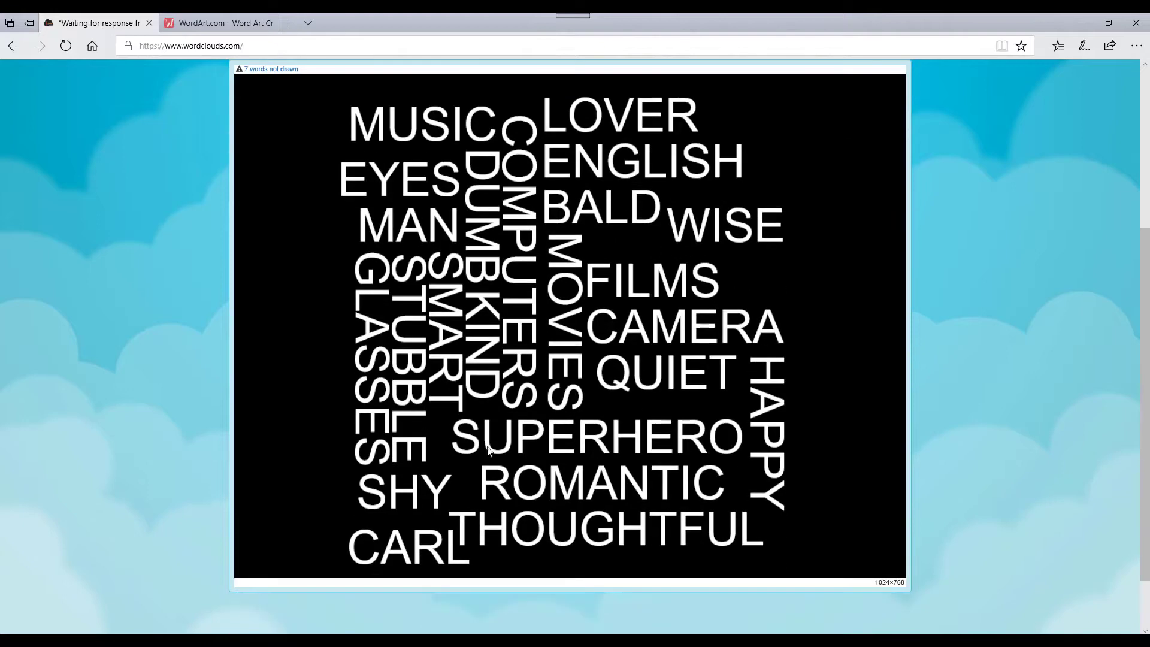
scroll(686, 458, "up", 2)
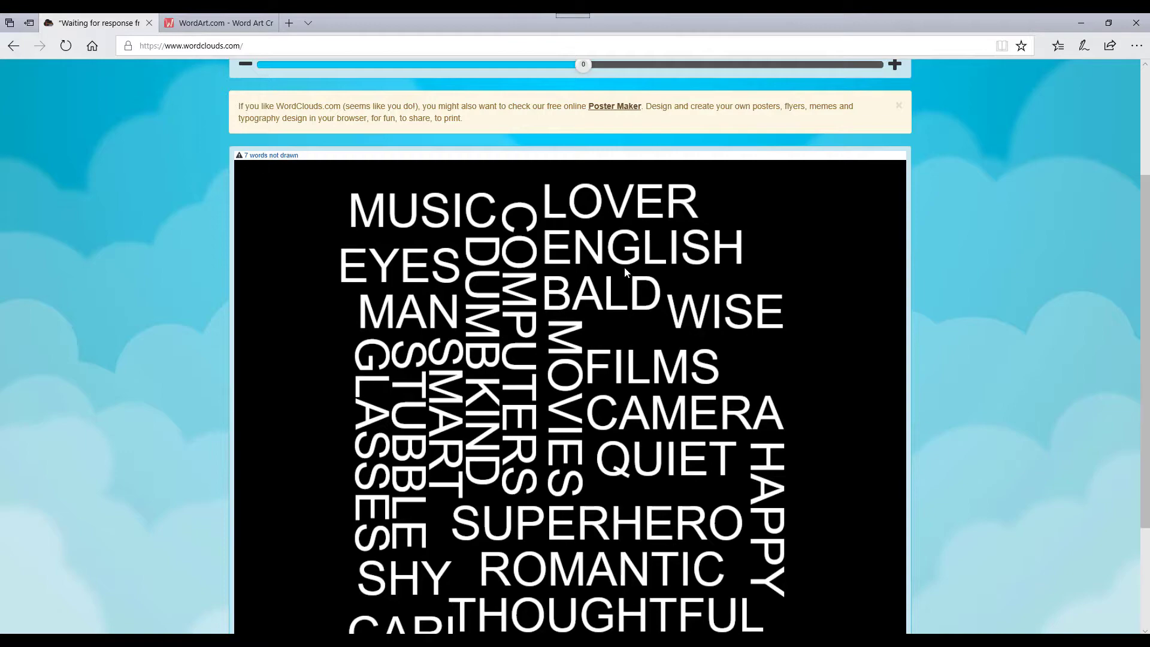
Reduce the word cloud's word size to -21 in stages and check that all words are drawn
scroll(624, 267, "up", 2)
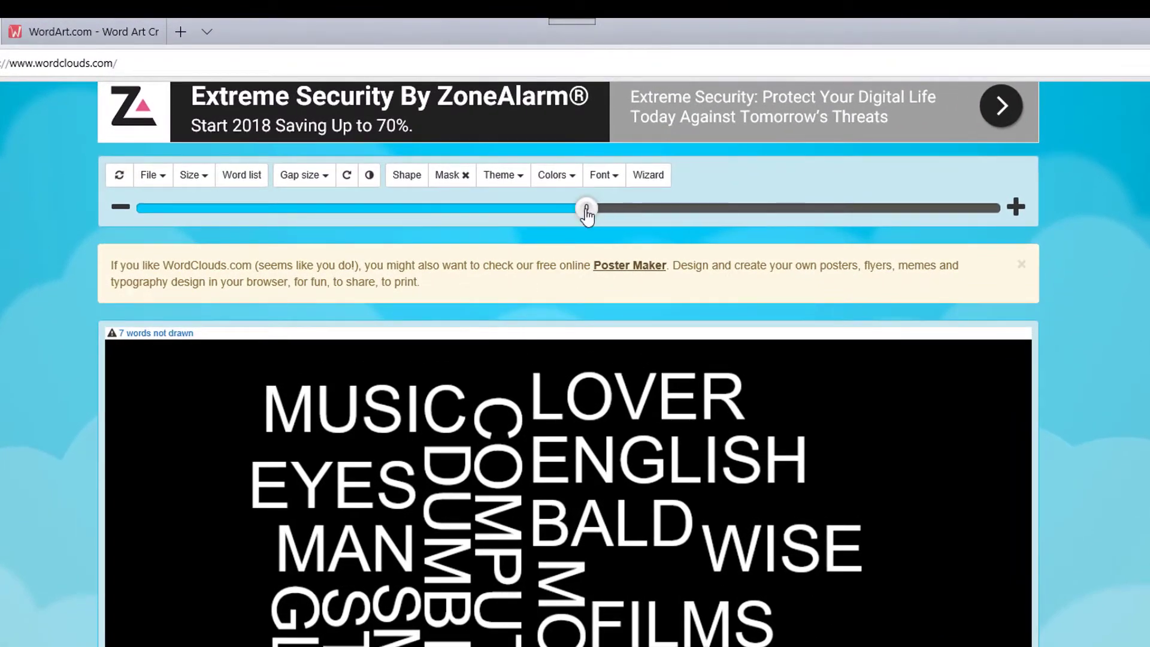
left_click_drag(585, 216, 530, 222)
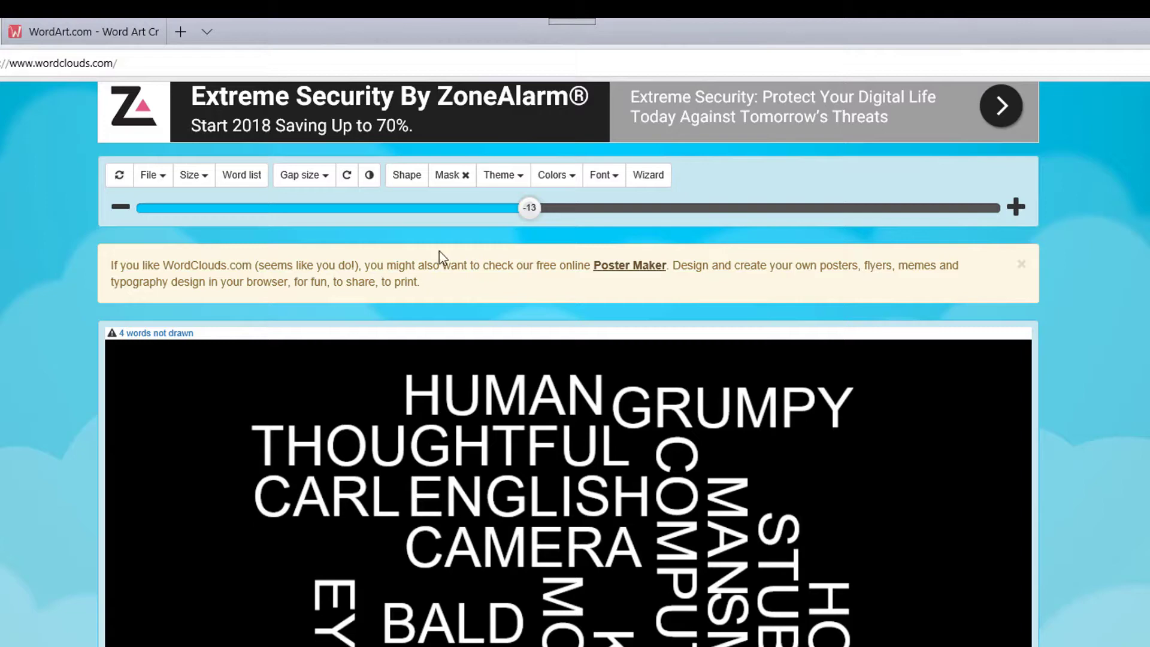
left_click_drag(530, 217, 514, 216)
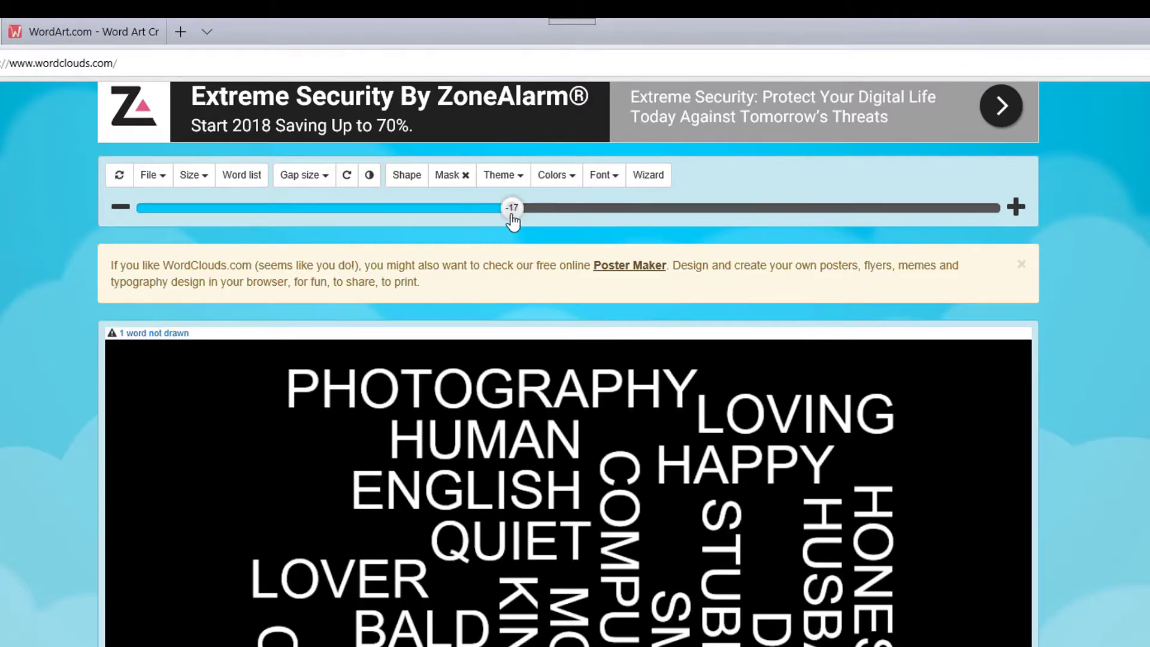
left_click_drag(513, 220, 509, 221)
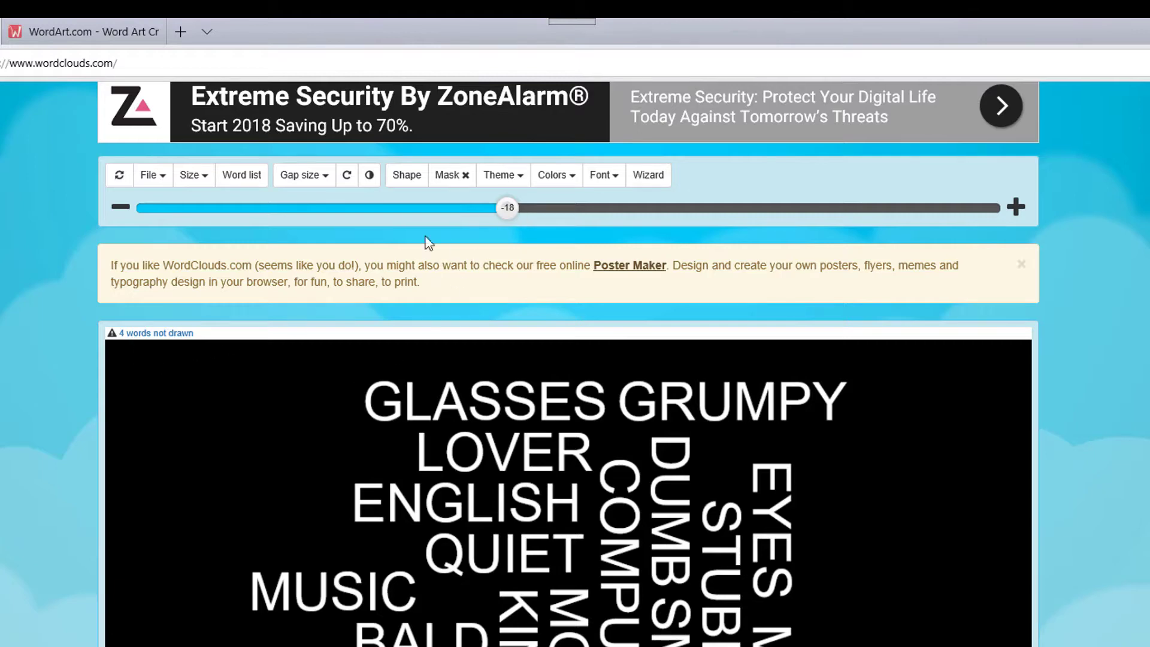
left_click_drag(509, 219, 497, 221)
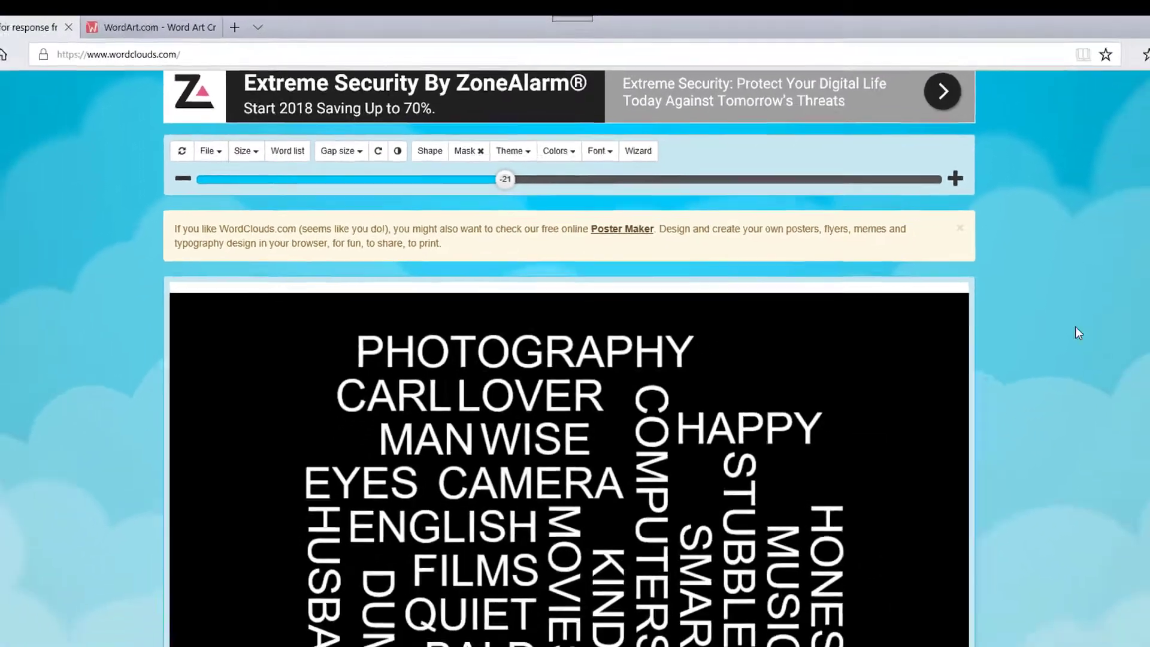
scroll(762, 472, "down", 1)
scroll(763, 473, "down", 2)
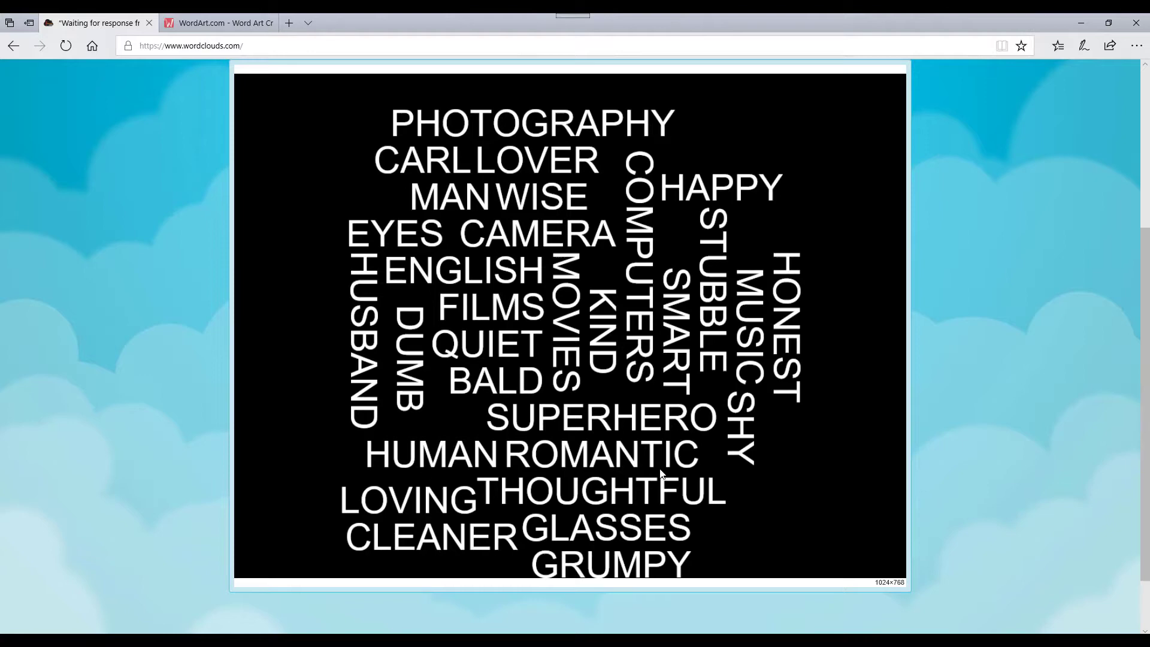
scroll(664, 475, "up", 1)
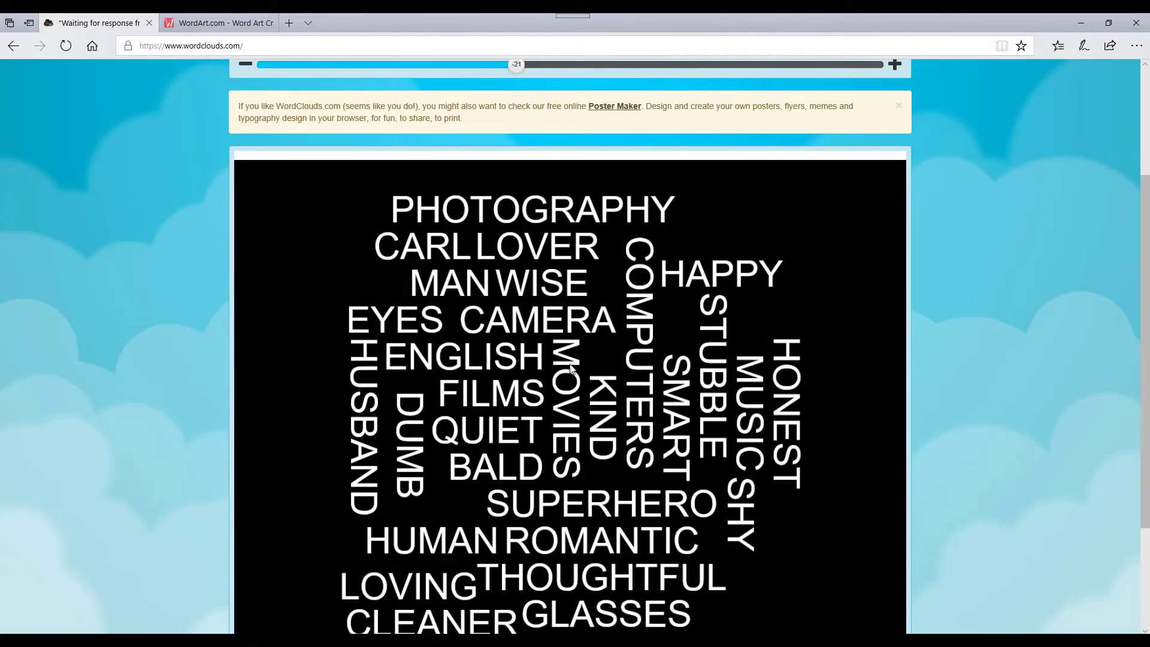
scroll(519, 346, "up", 1)
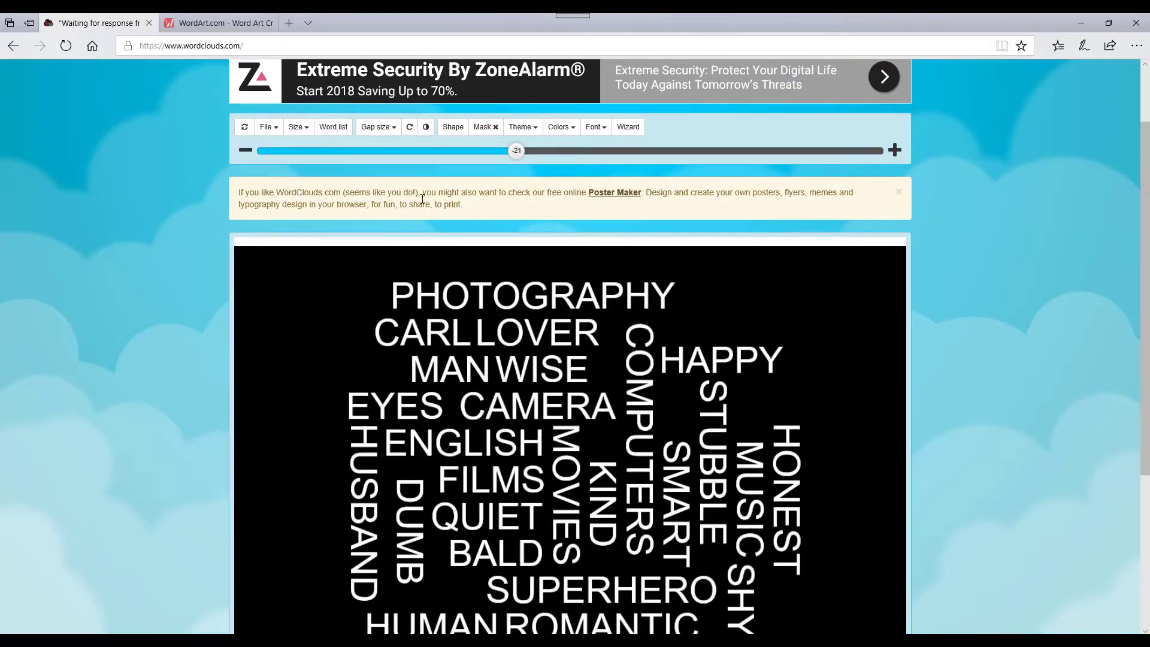
Try a gap size of 8 for the word cloud, check the layout, and set the gap size back to 10
left_click(396, 131)
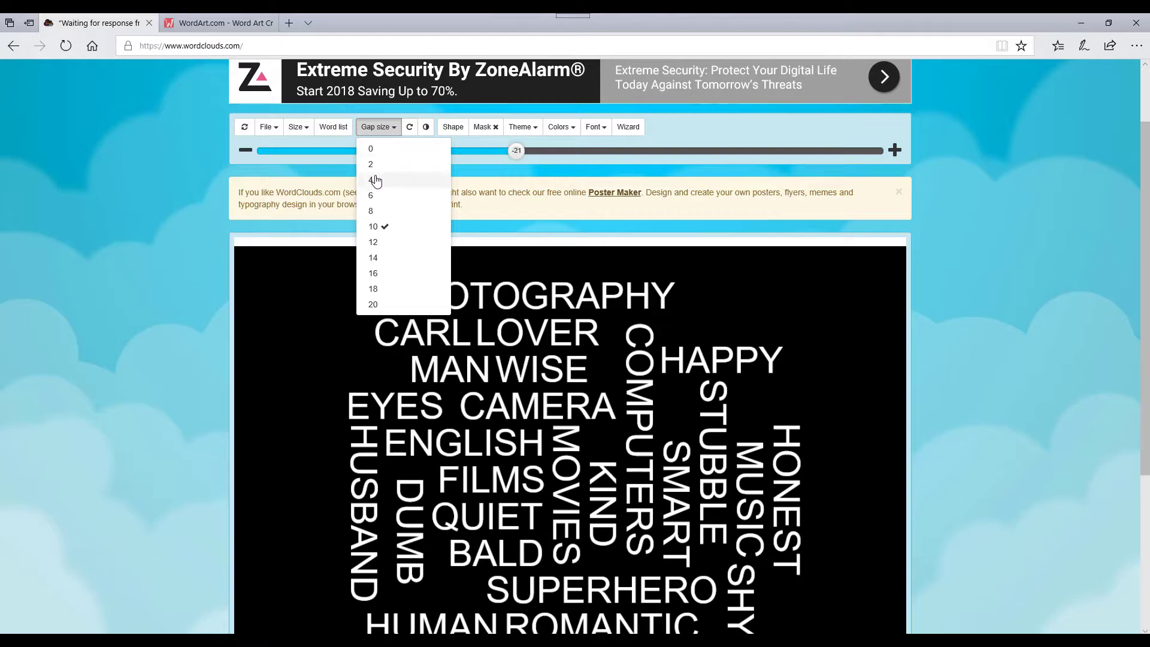
left_click(373, 212)
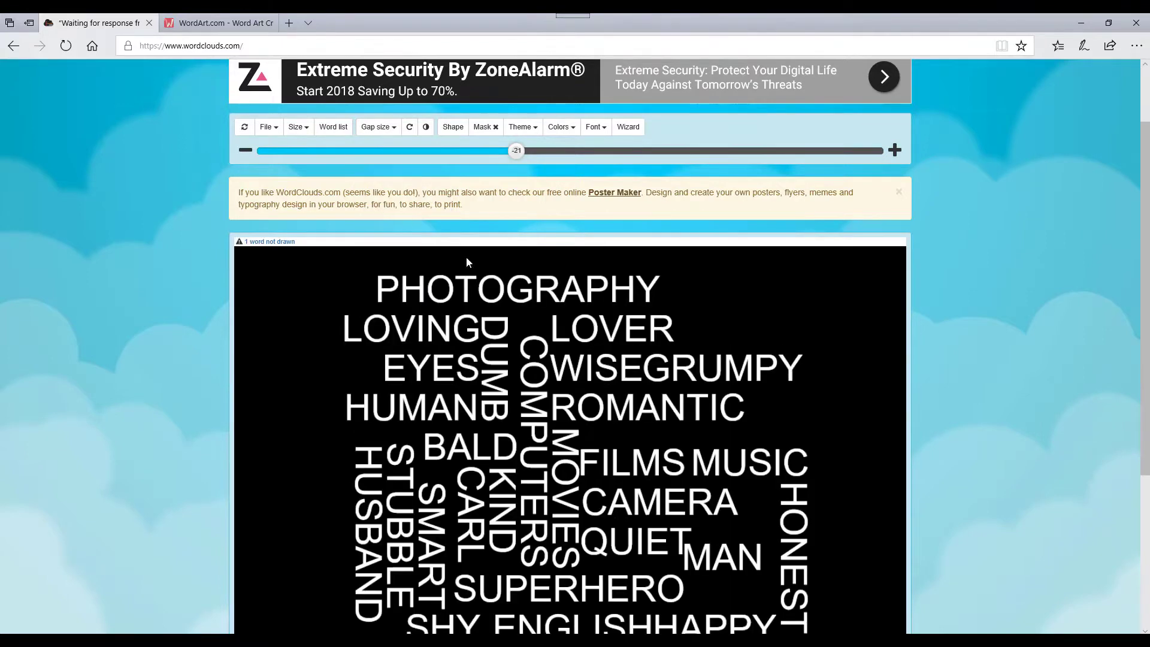
scroll(572, 375, "down", 2)
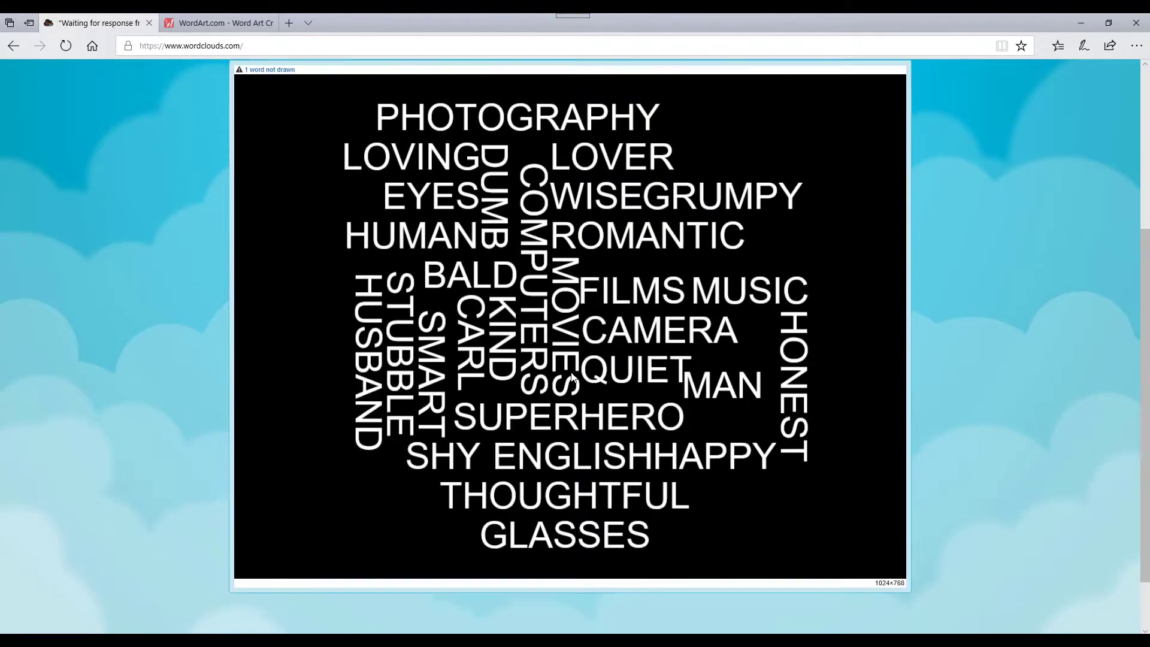
scroll(572, 376, "up", 1)
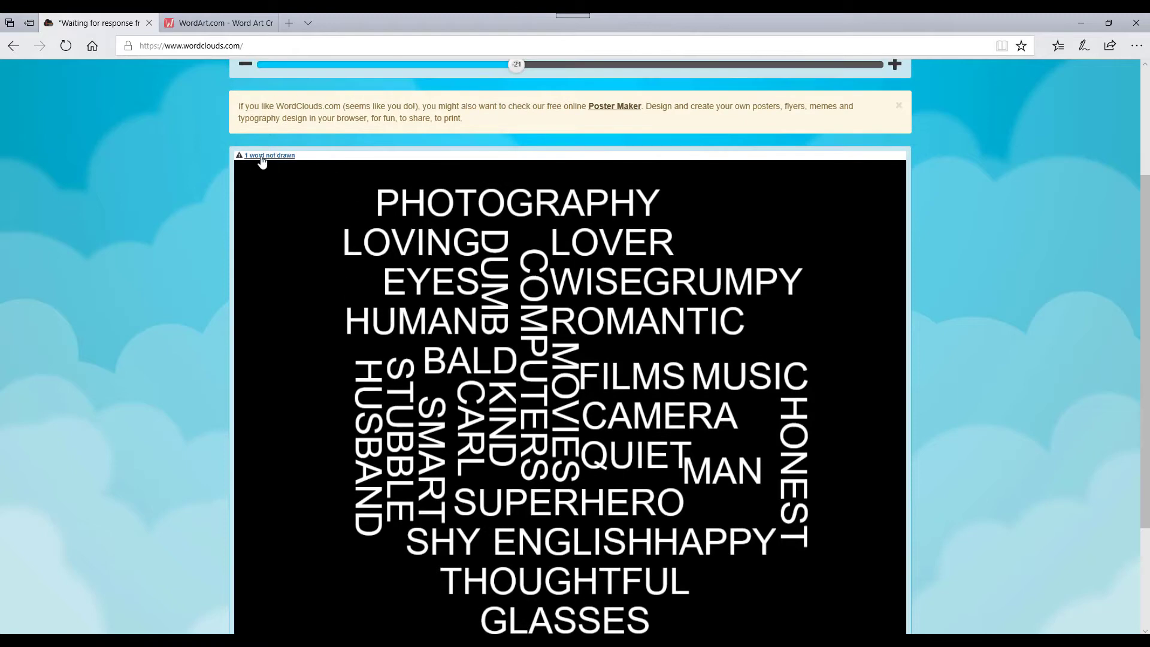
scroll(443, 331, "up", 1)
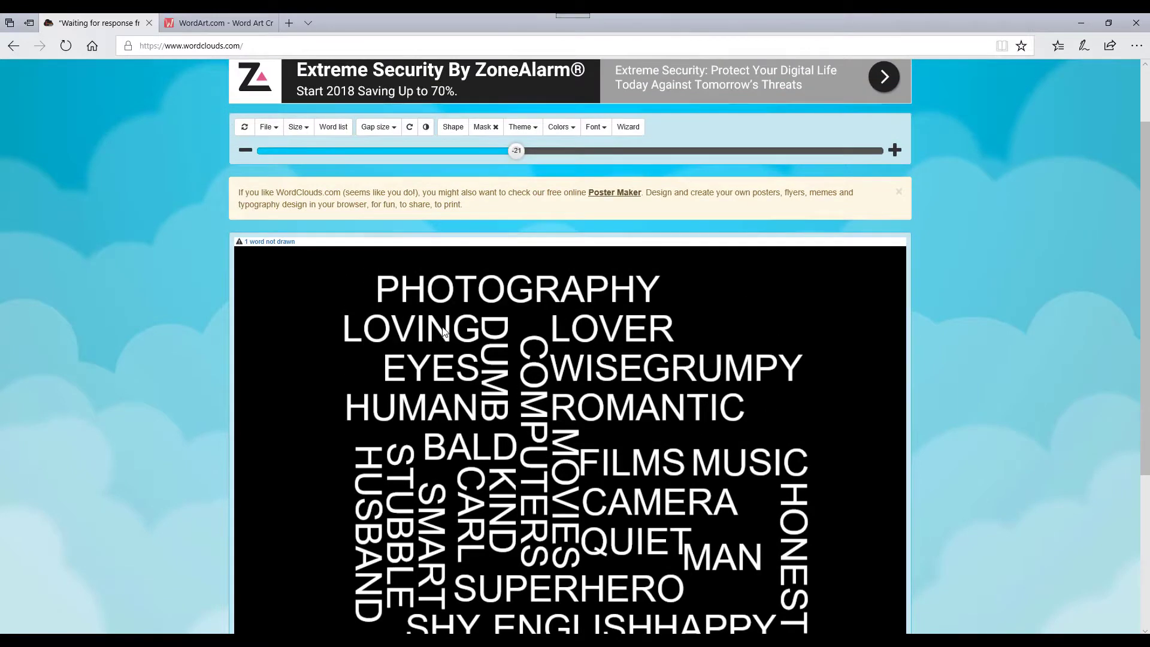
left_click(395, 128)
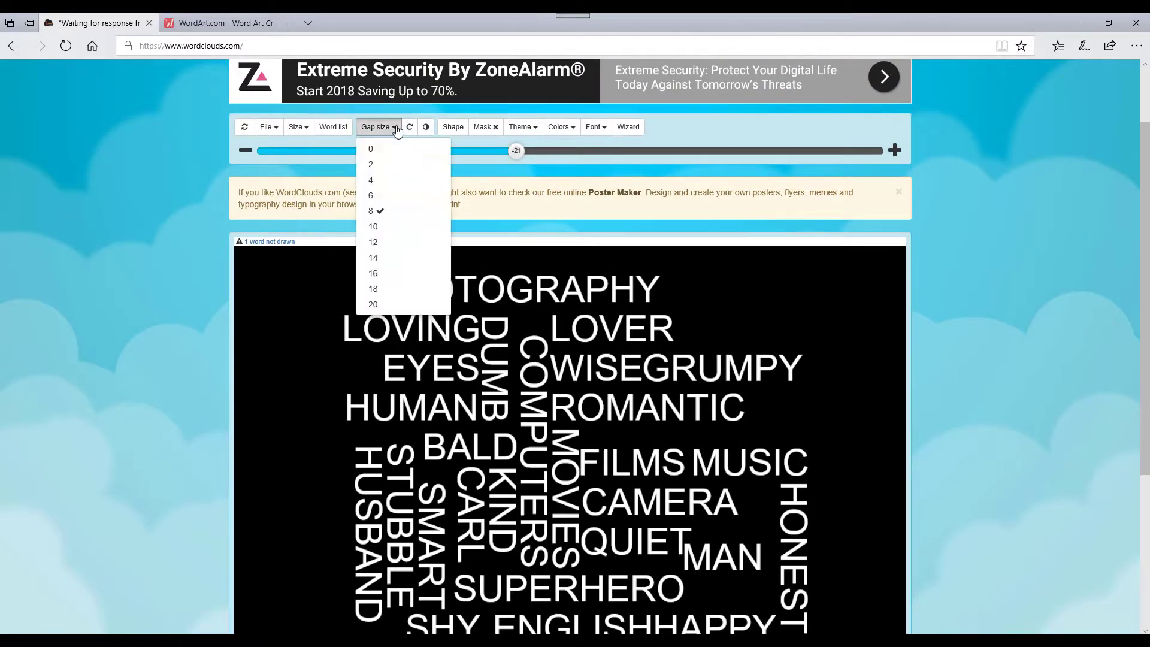
left_click(374, 226)
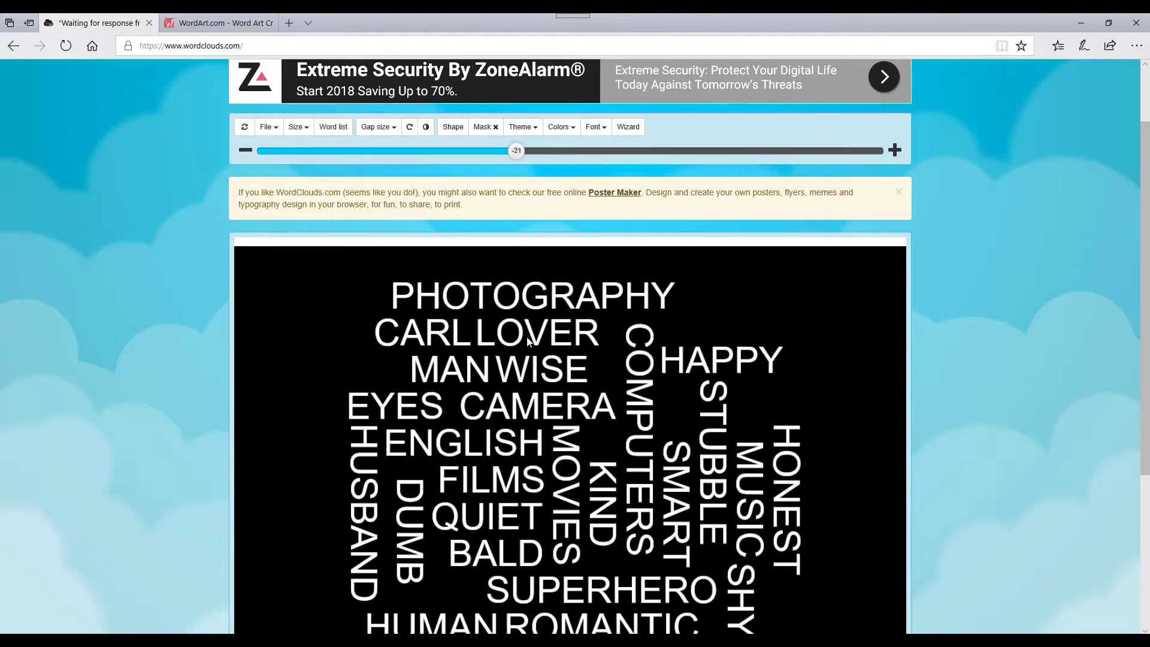
scroll(526, 336, "down", 2)
scroll(593, 452, "up", 2)
Switch to WordArt.com, start a new word art design, and visualize it with the default words
left_click(278, 133)
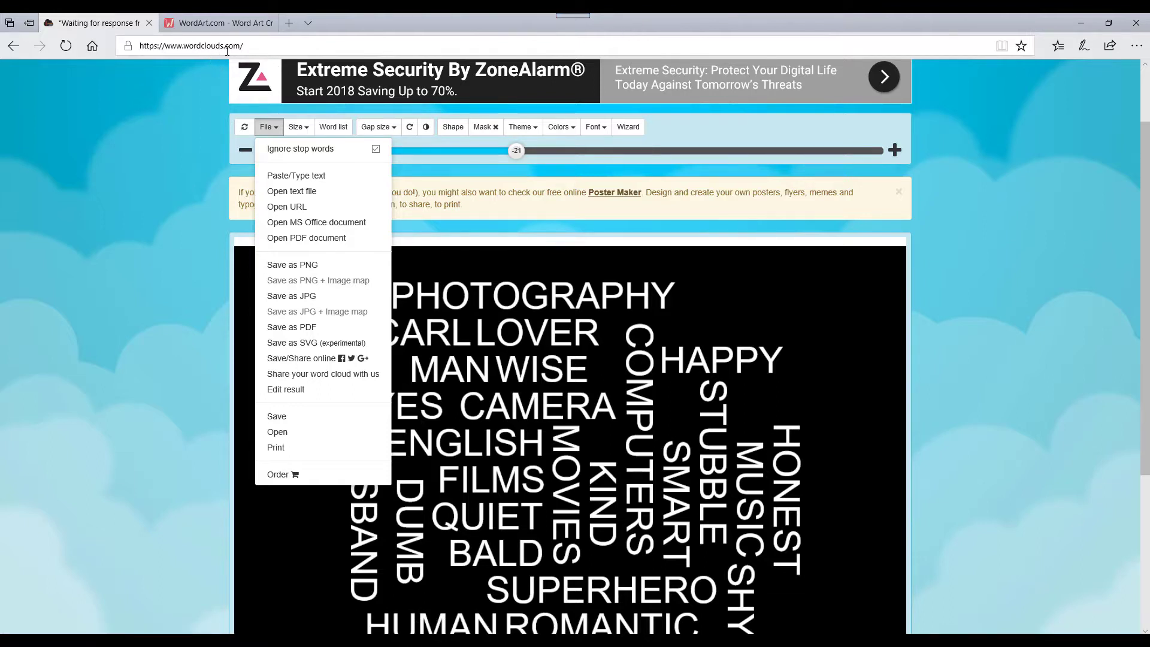
left_click(211, 23)
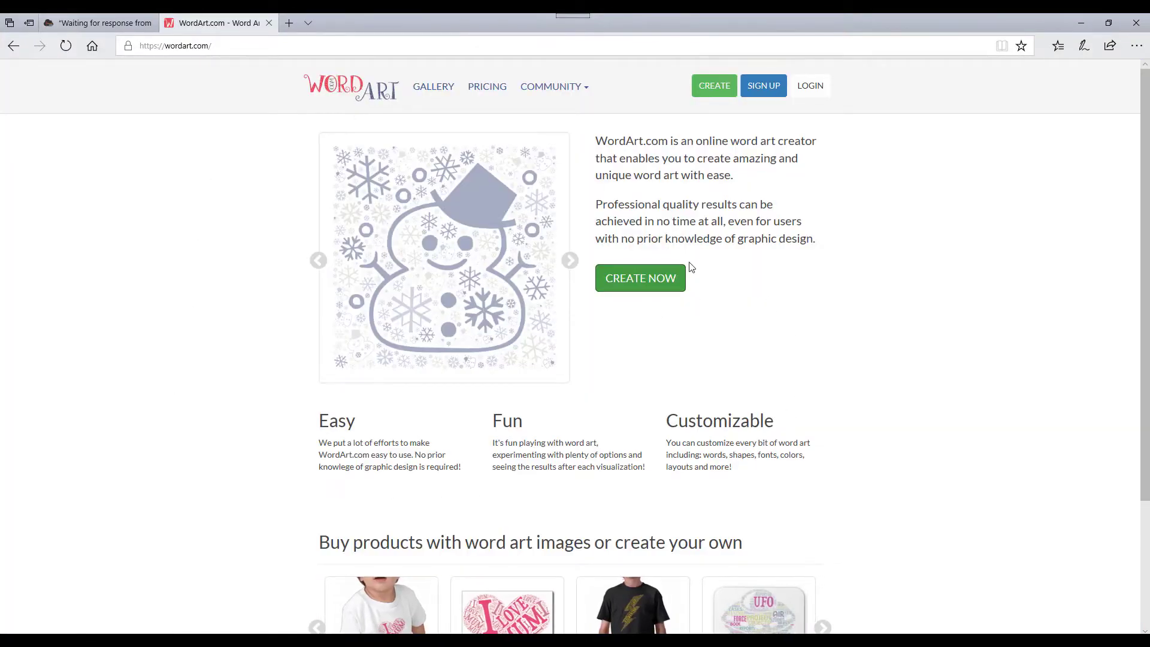
left_click(650, 285)
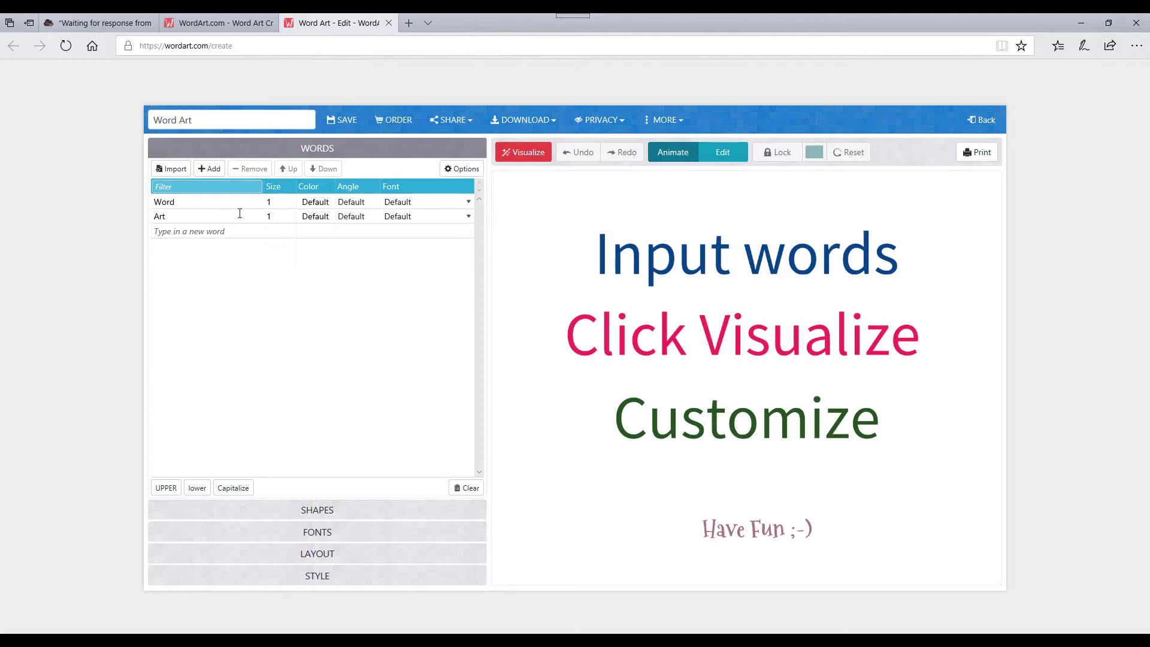
left_click(525, 155)
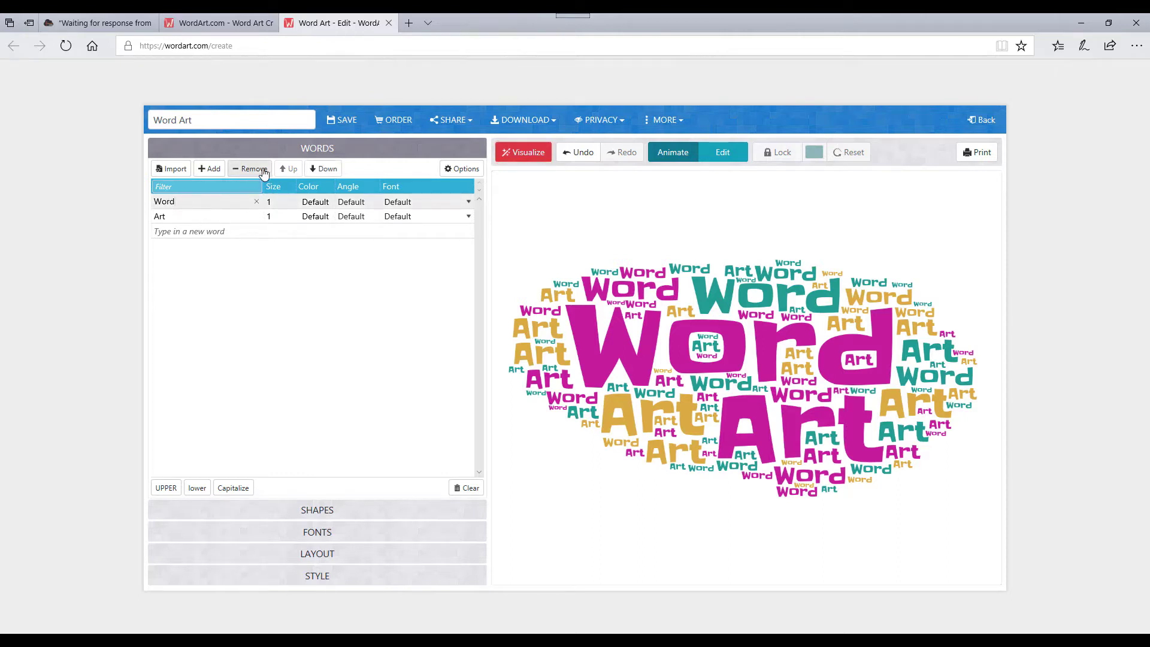
Remove the default entries Word and Art from the word list
left_click(262, 171)
left_click(206, 202)
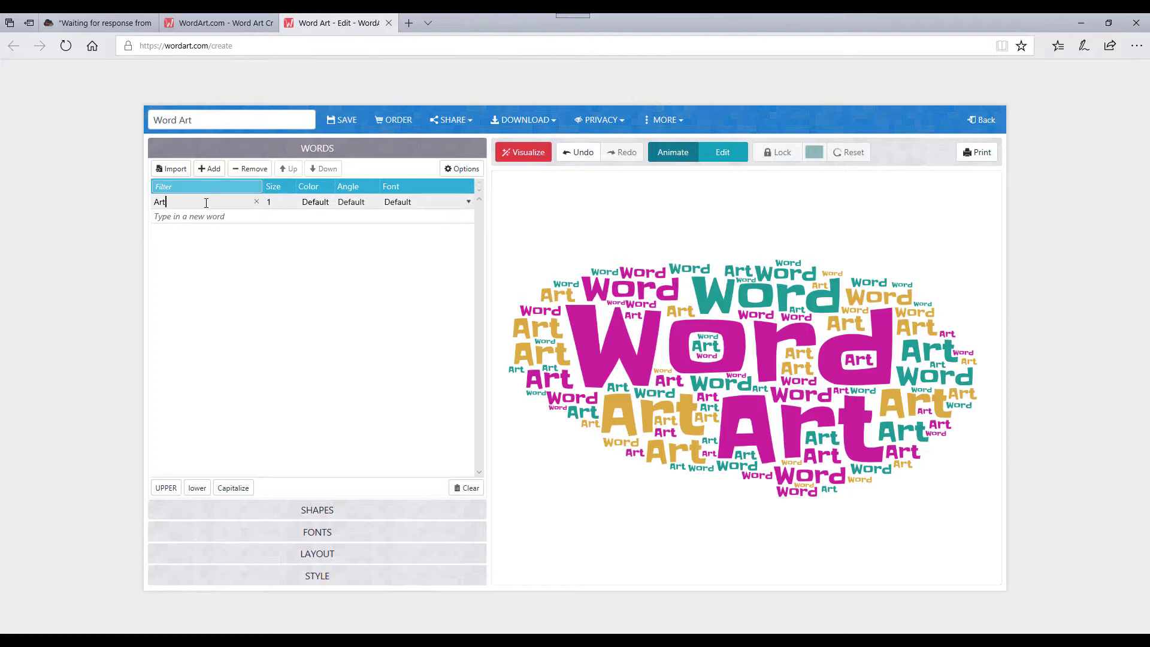
left_click(261, 171)
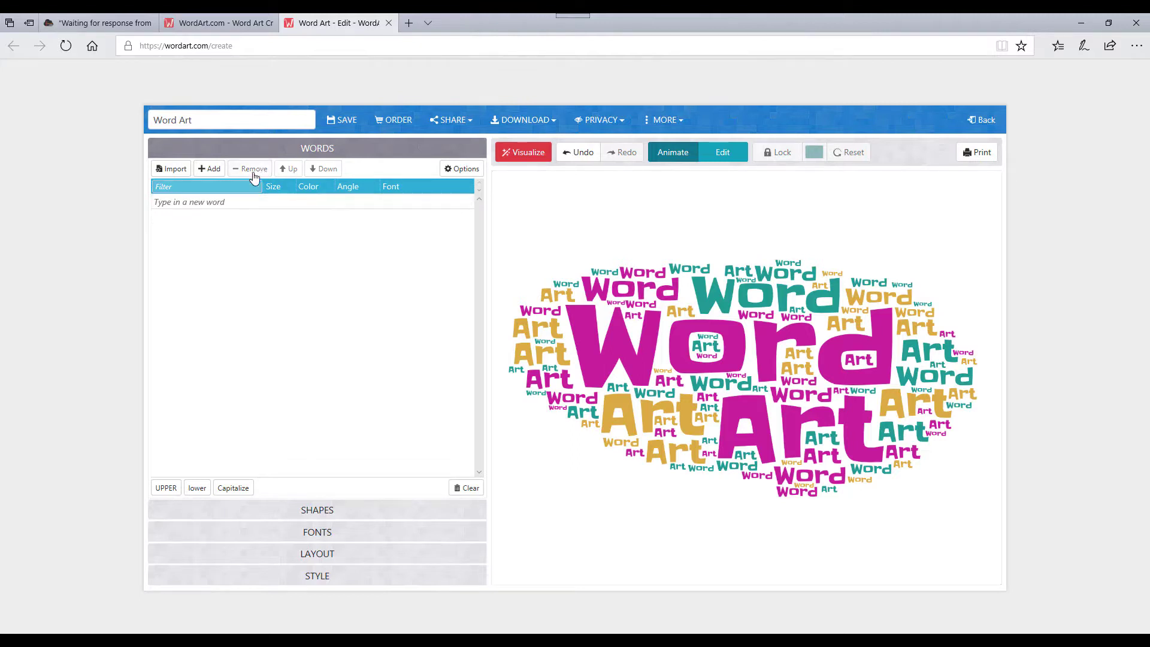
Add the person's first name, PHOTOGRAPHY, SERIF, AFFINITY and PHOTO to the word list and visualize the word art
left_click(176, 200)
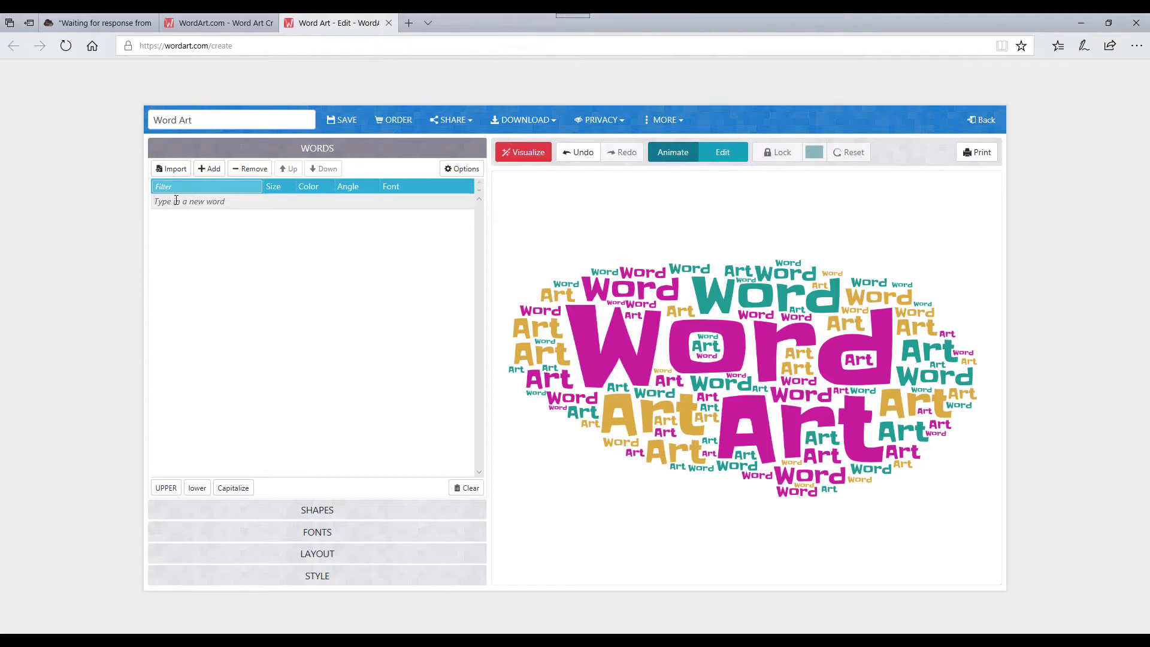
type("CARL")
left_click(214, 171)
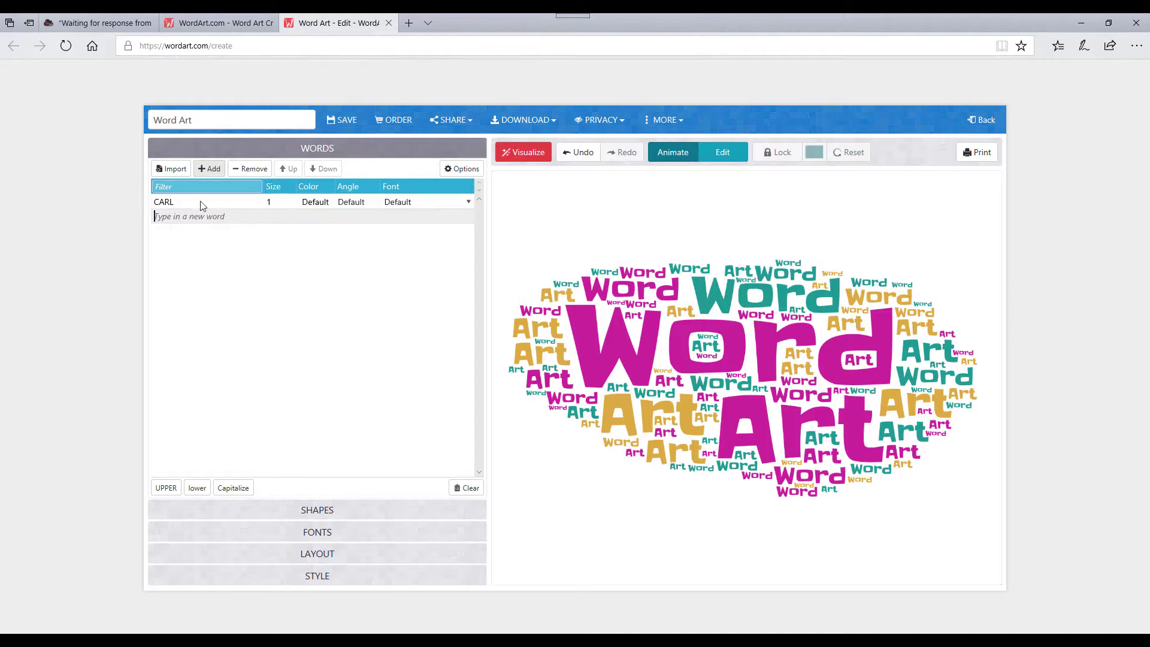
type("PHOTOGRAPHY")
left_click(214, 171)
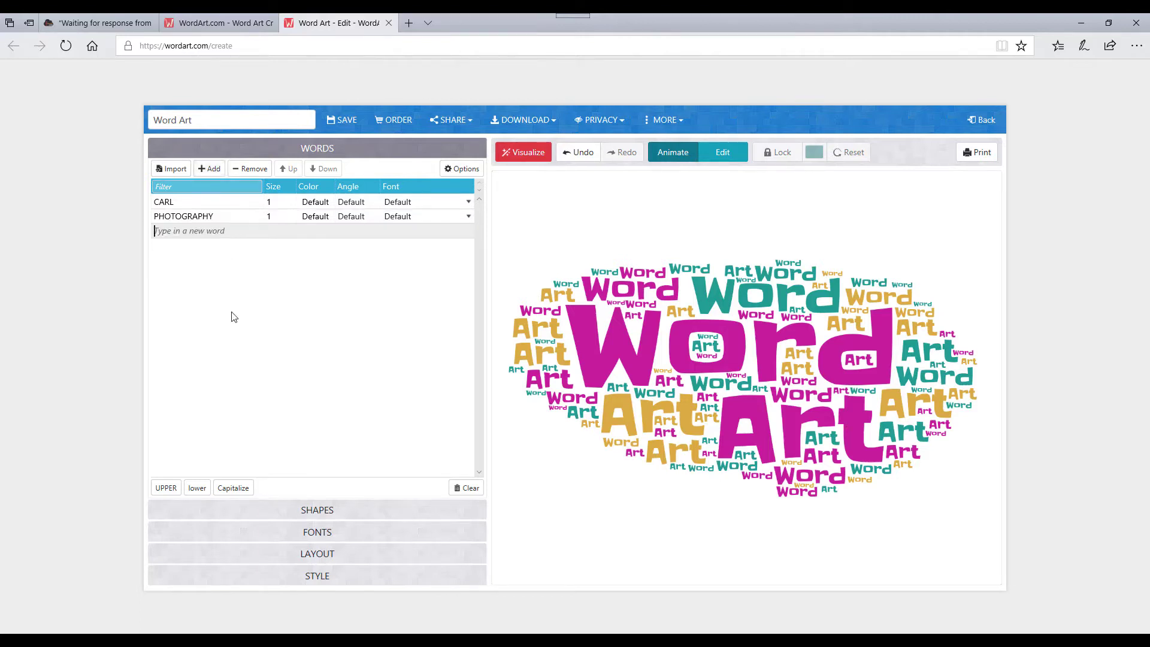
type("SERIF")
left_click(215, 172)
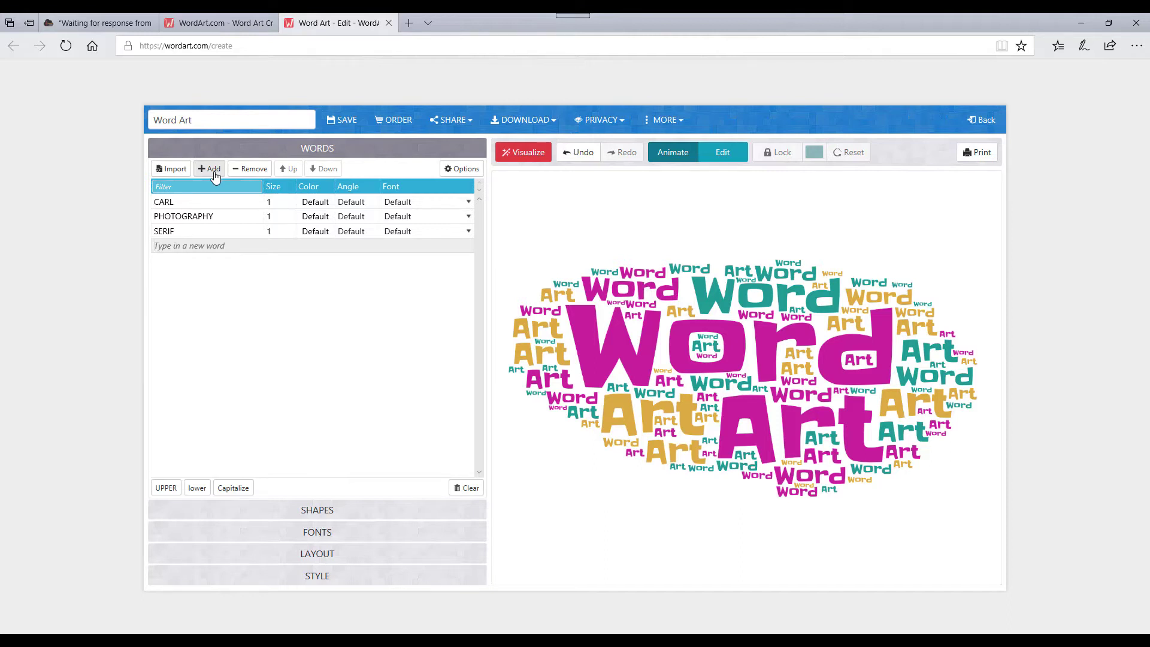
type("AFFINITY")
left_click(208, 173)
type("PHOTO")
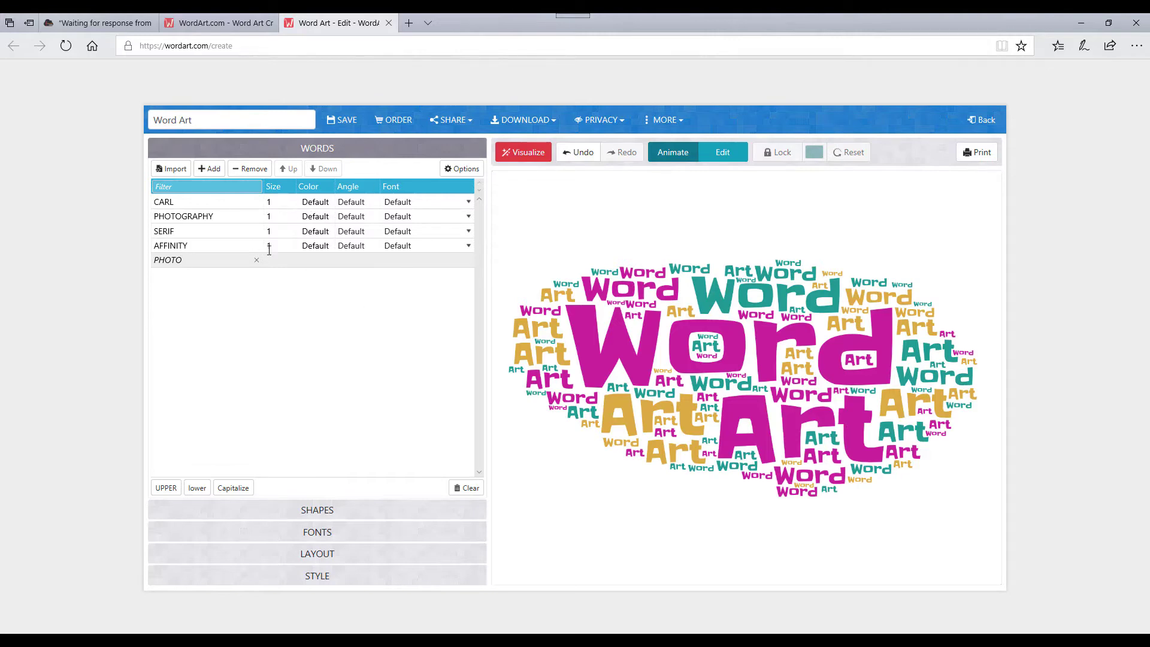
left_click(530, 154)
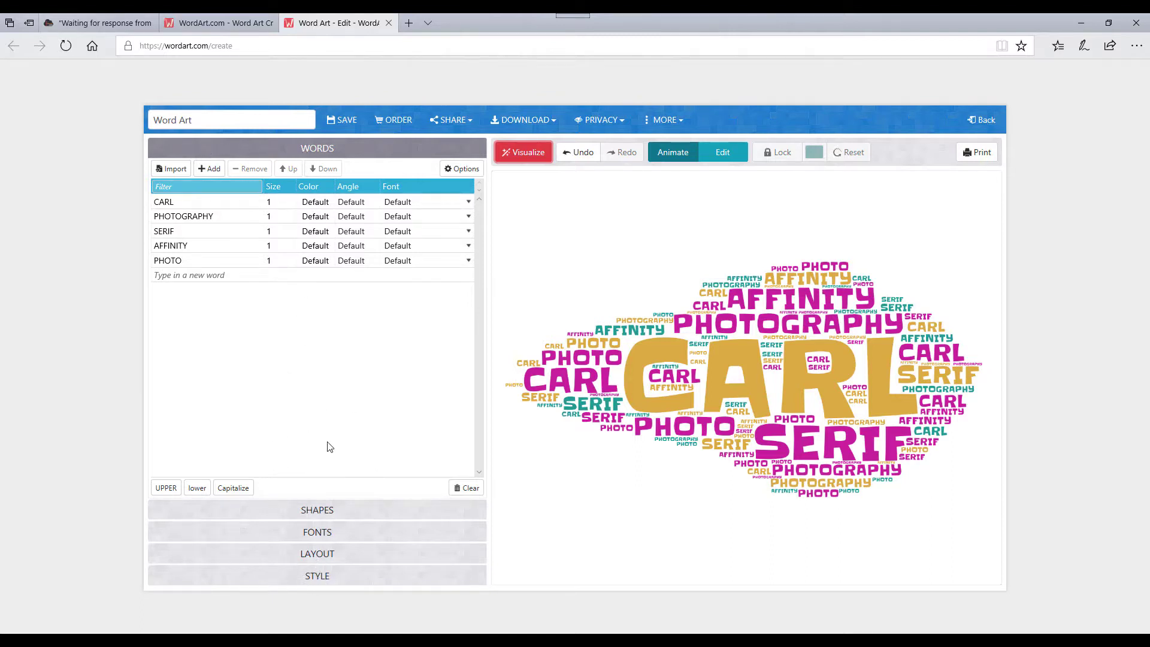
Look through the Clouds and Halloween shapes, try the black hooded ghost shape, and visualize the word art with it
left_click(331, 512)
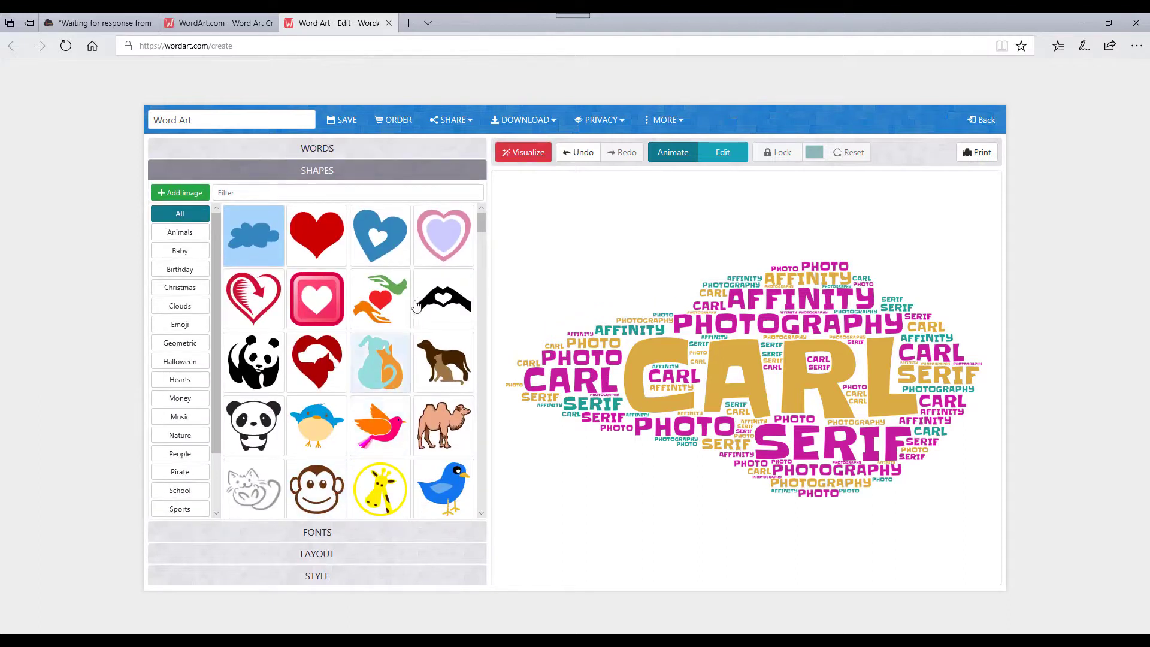
left_click(183, 309)
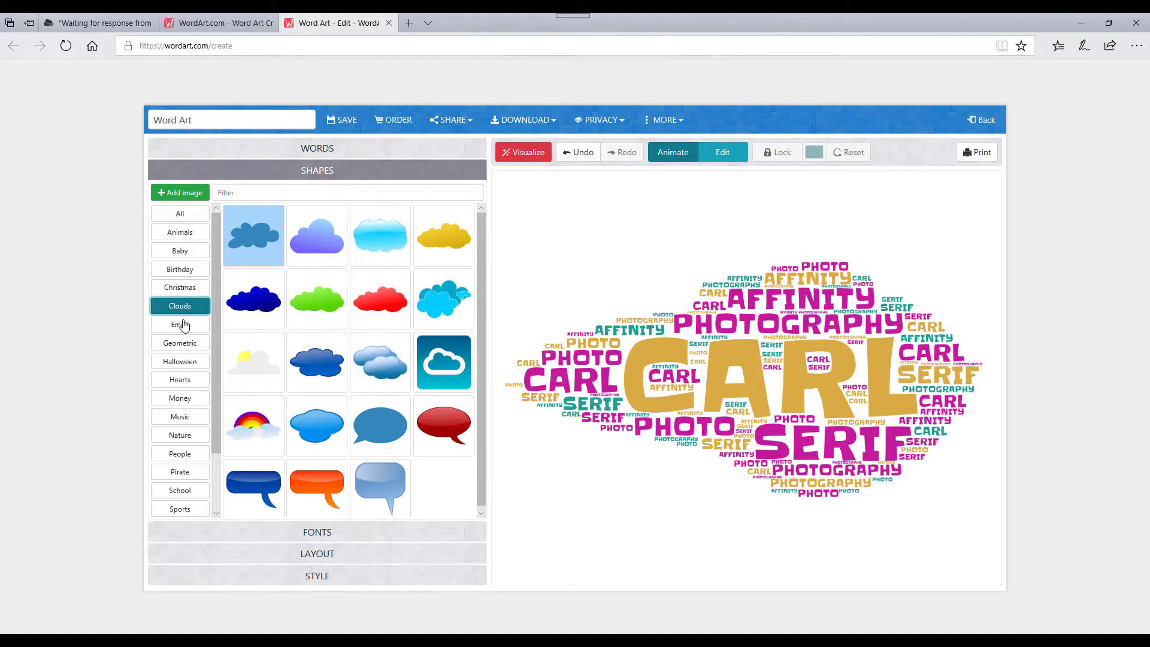
left_click(179, 361)
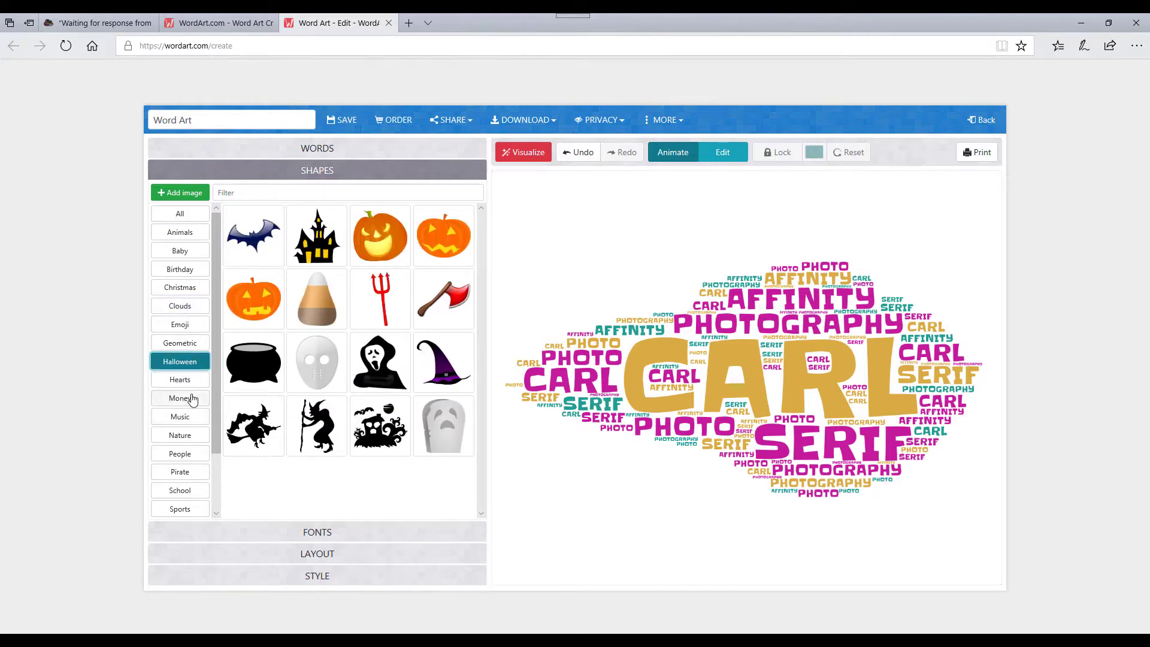
left_click(375, 373)
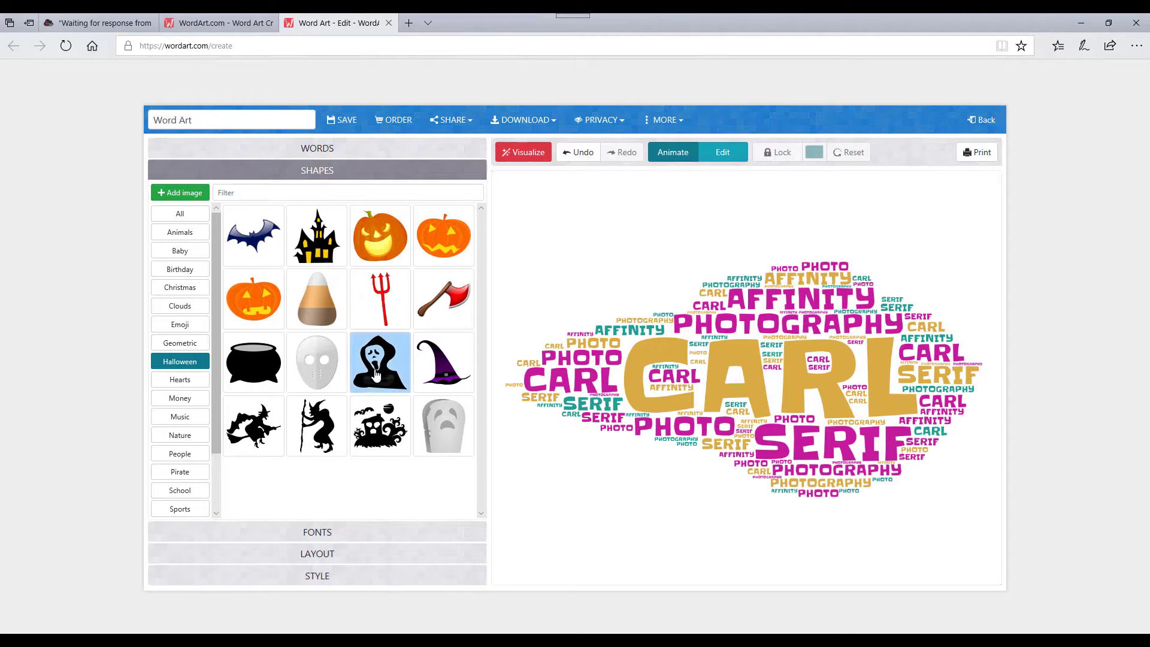
left_click(538, 154)
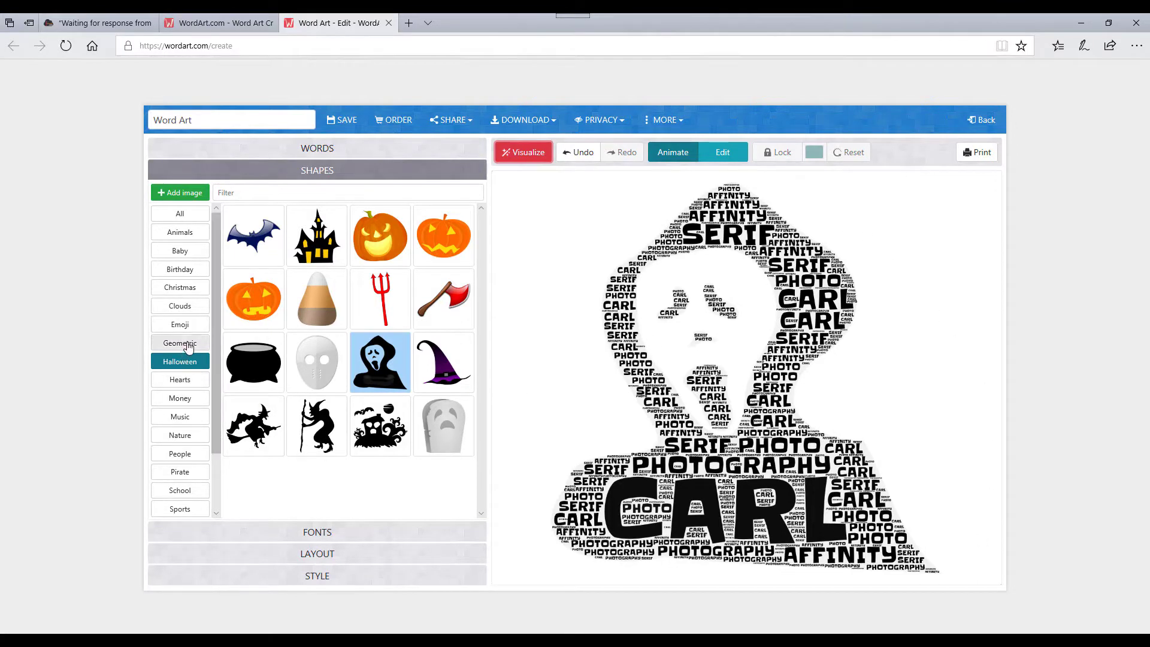
Set the word art's shape to the square from the Geometric shapes
left_click(184, 343)
left_click(309, 248)
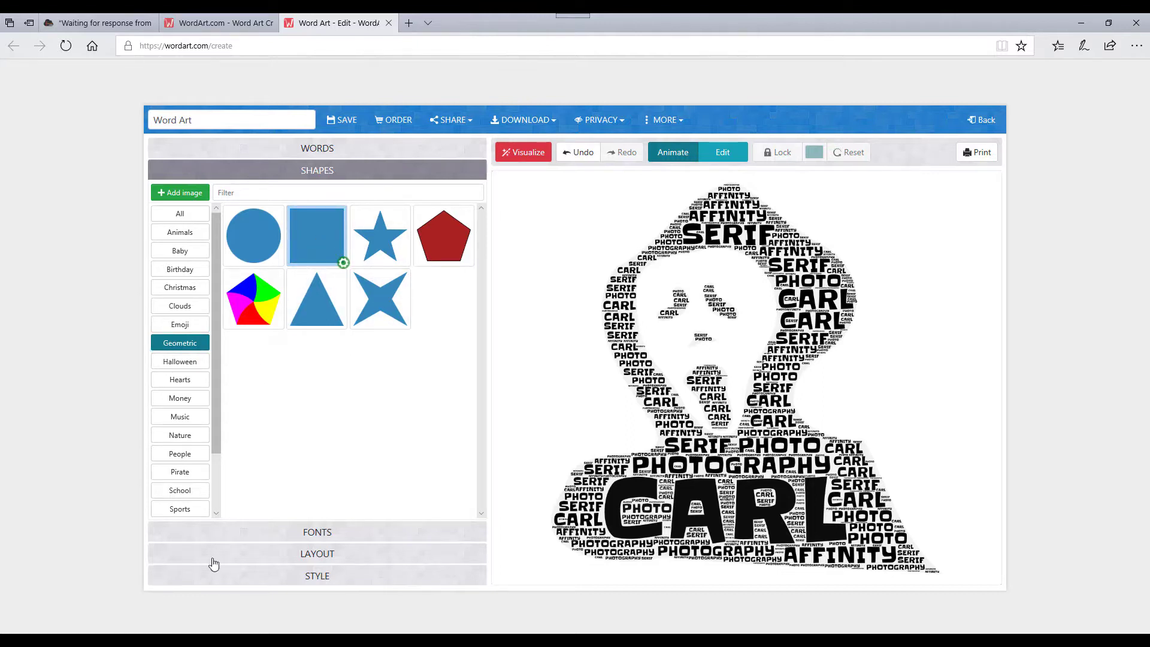
Set the font to Heuristica Regular and the layout to mixed horizontal and vertical words
left_click(317, 532)
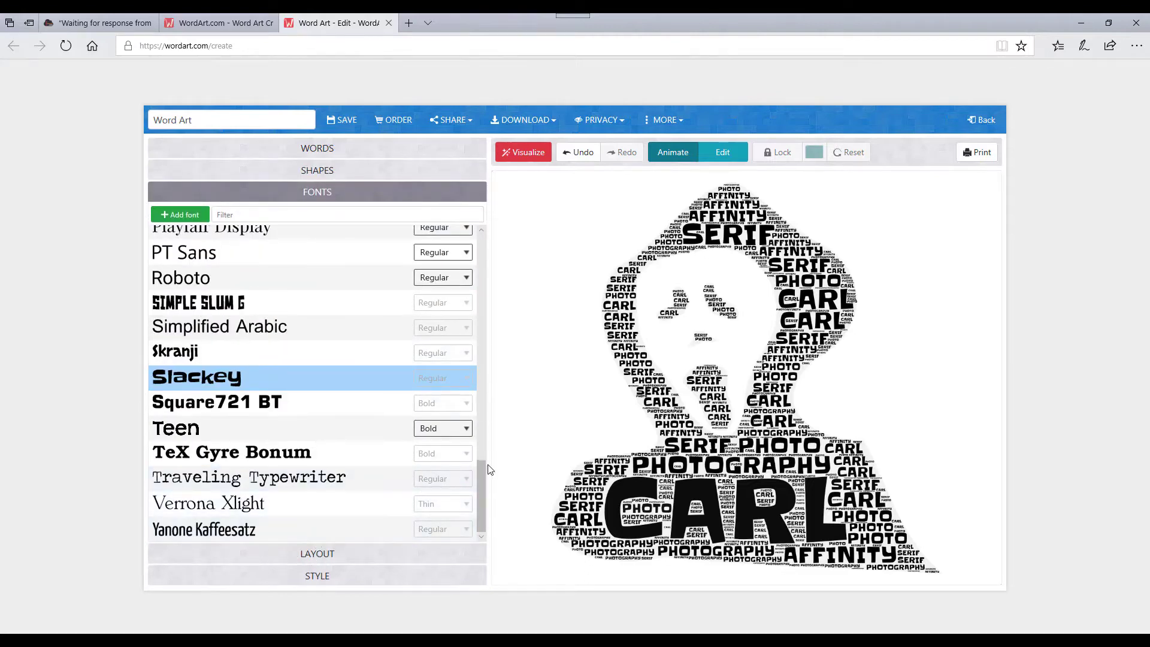
left_click_drag(481, 494, 482, 484)
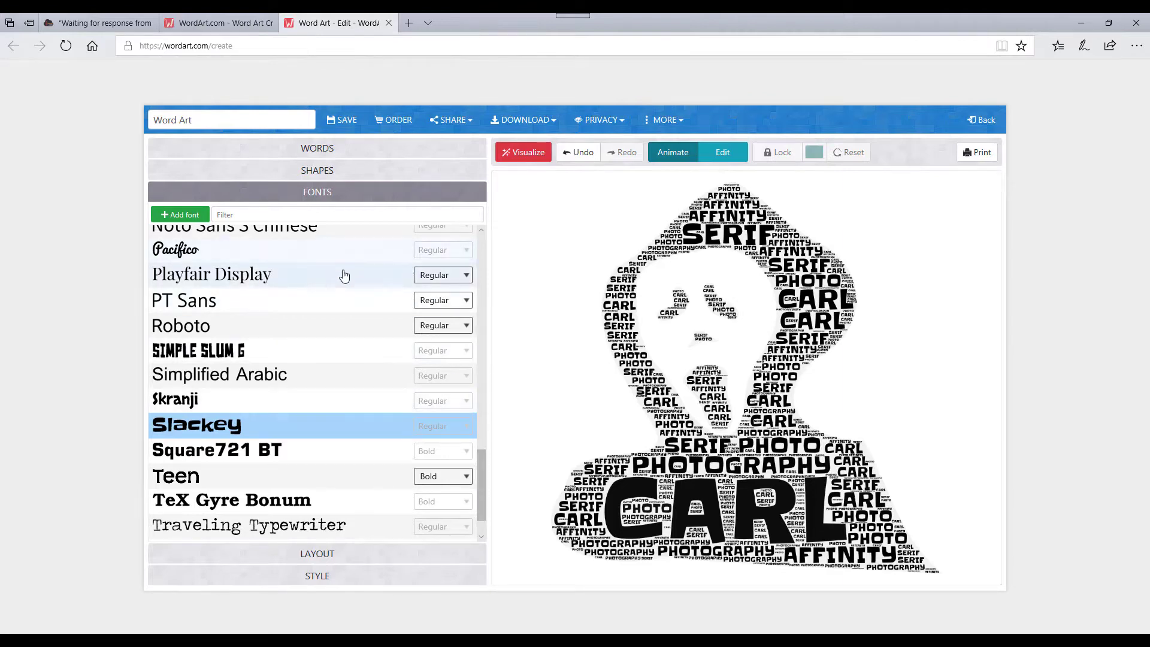
left_click_drag(480, 472, 479, 266)
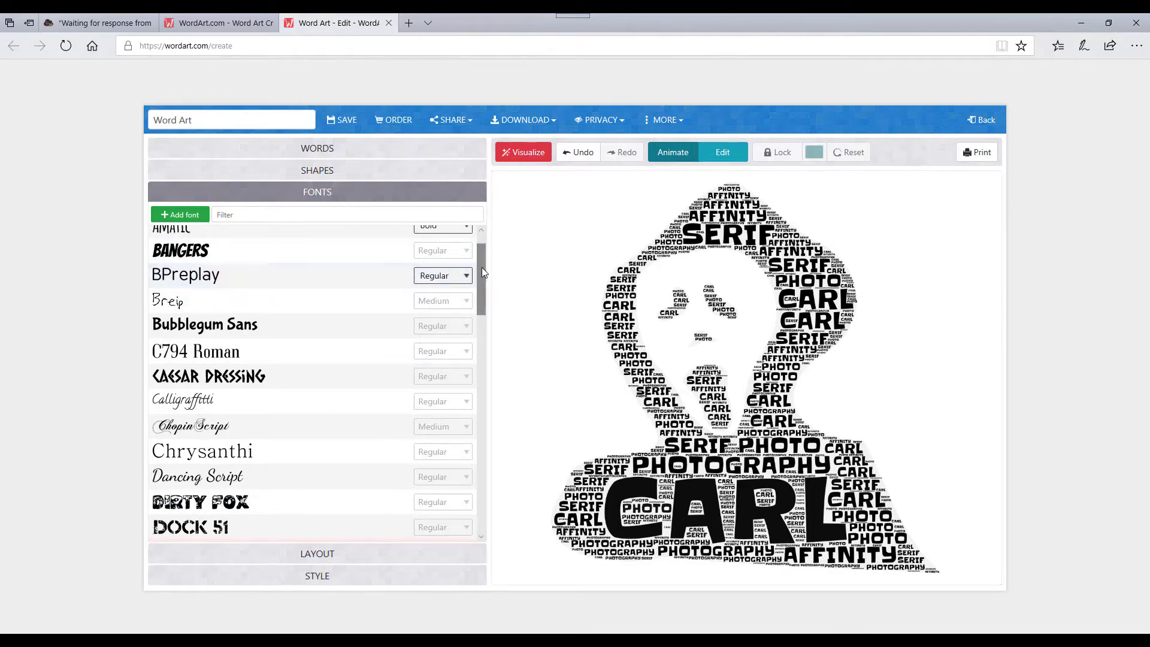
left_click_drag(482, 267, 501, 359)
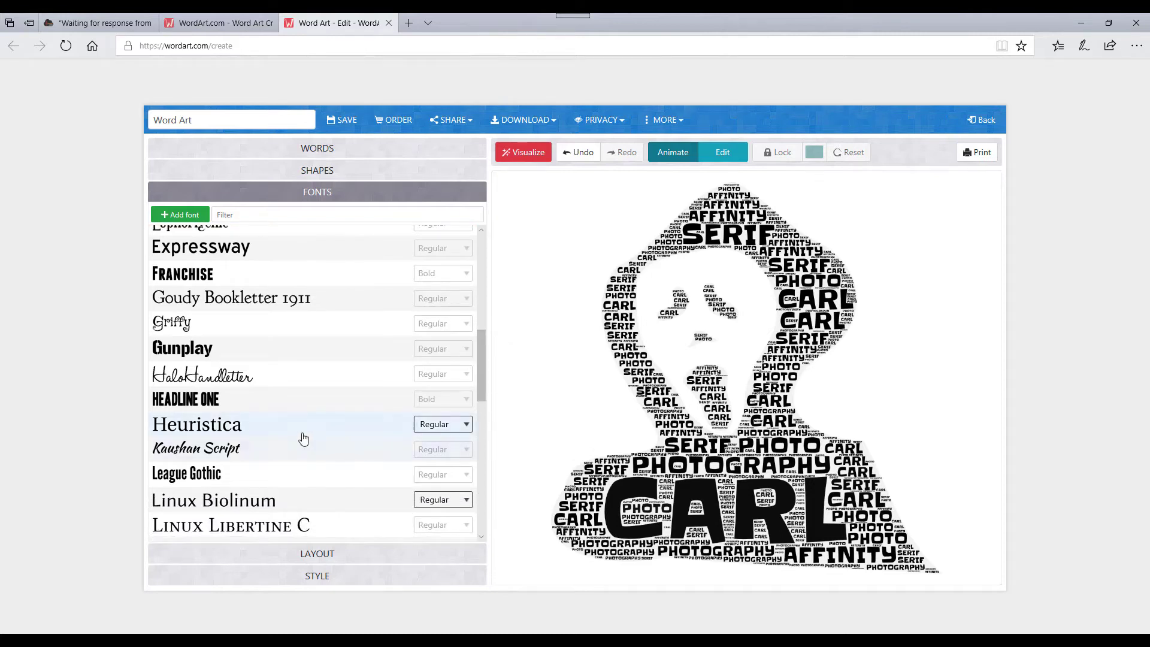
left_click(196, 426)
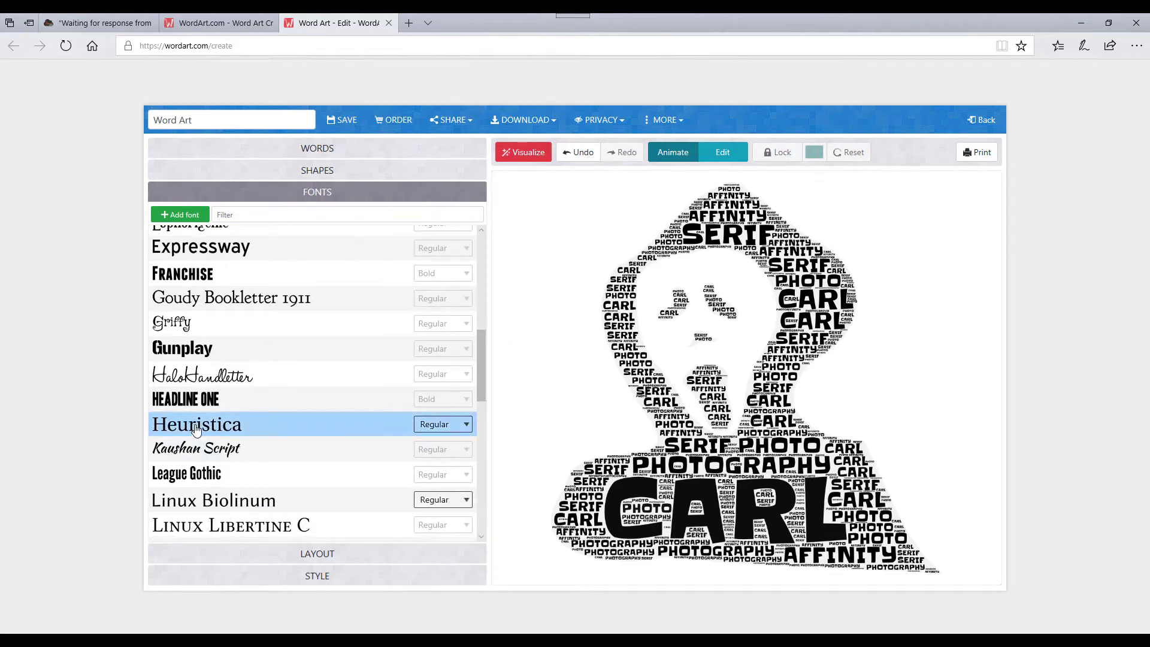
left_click(356, 558)
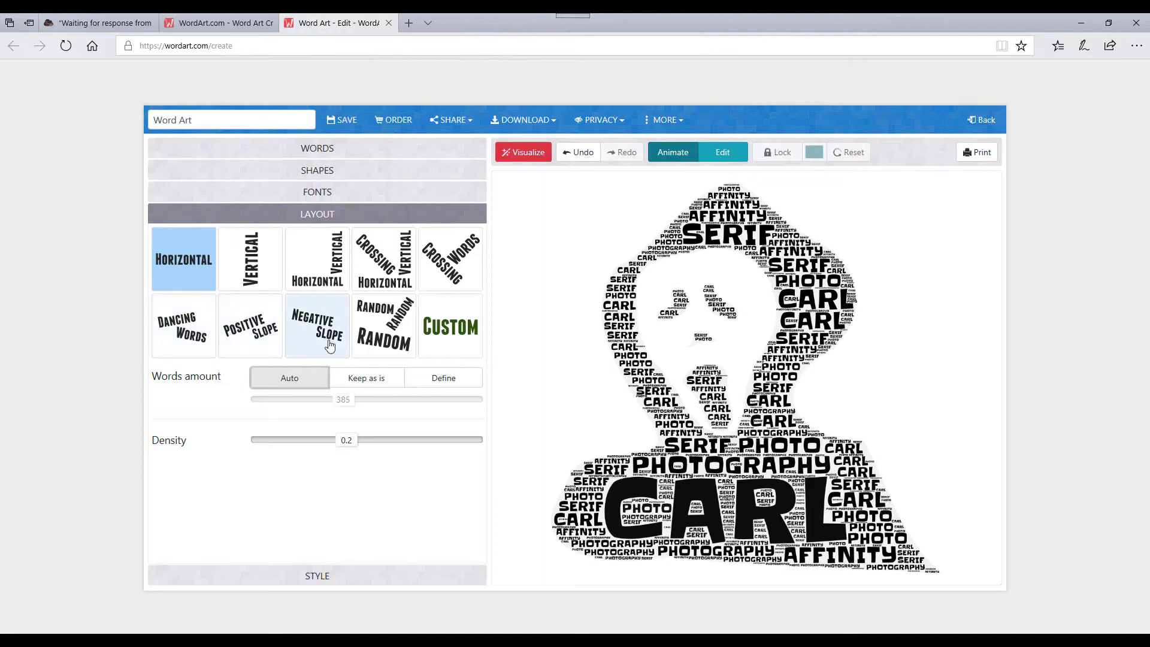
left_click(324, 278)
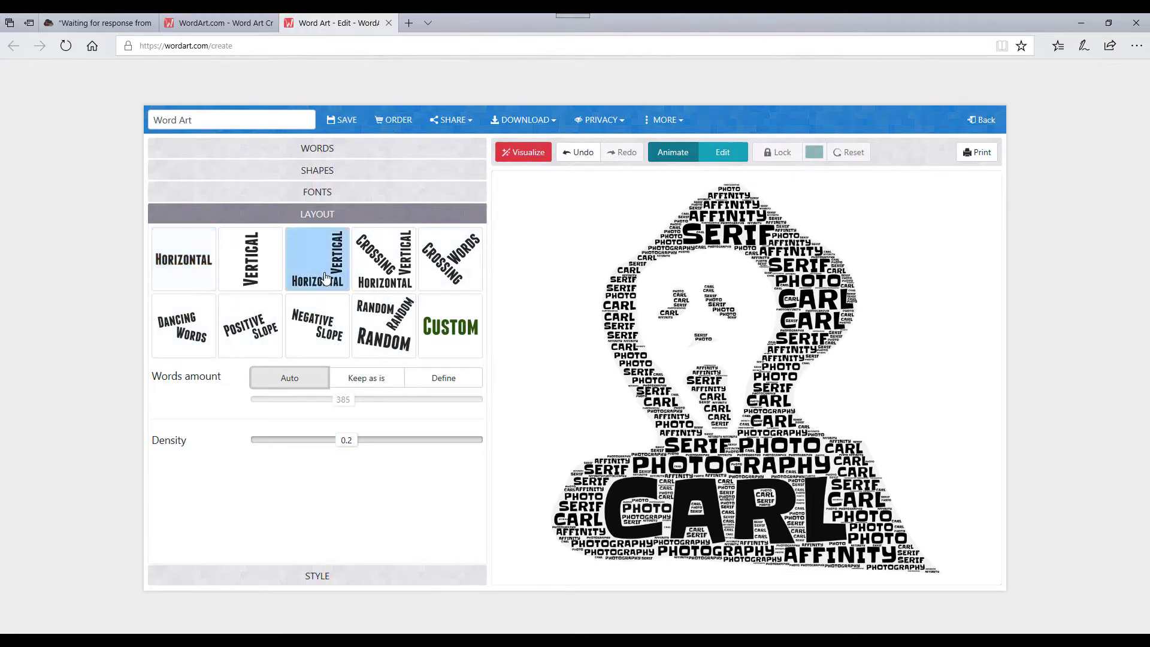
Use custom word colors, remove the three existing colors from the palette, and add white (#FFFFFF) as the only color
left_click(314, 578)
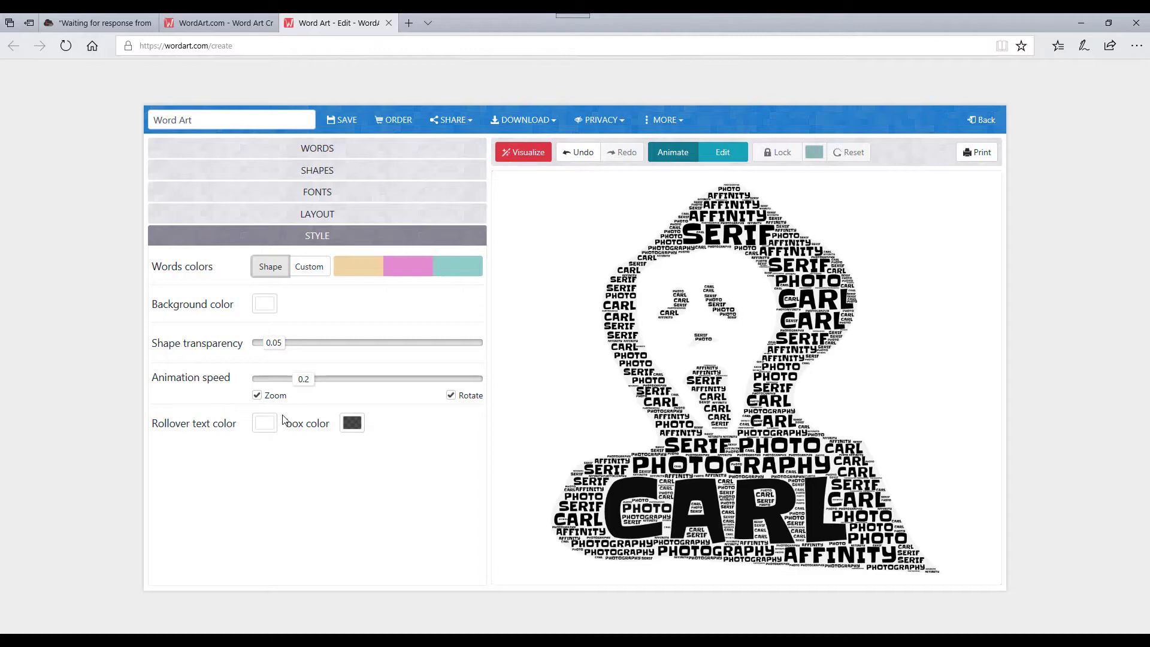
left_click(318, 276)
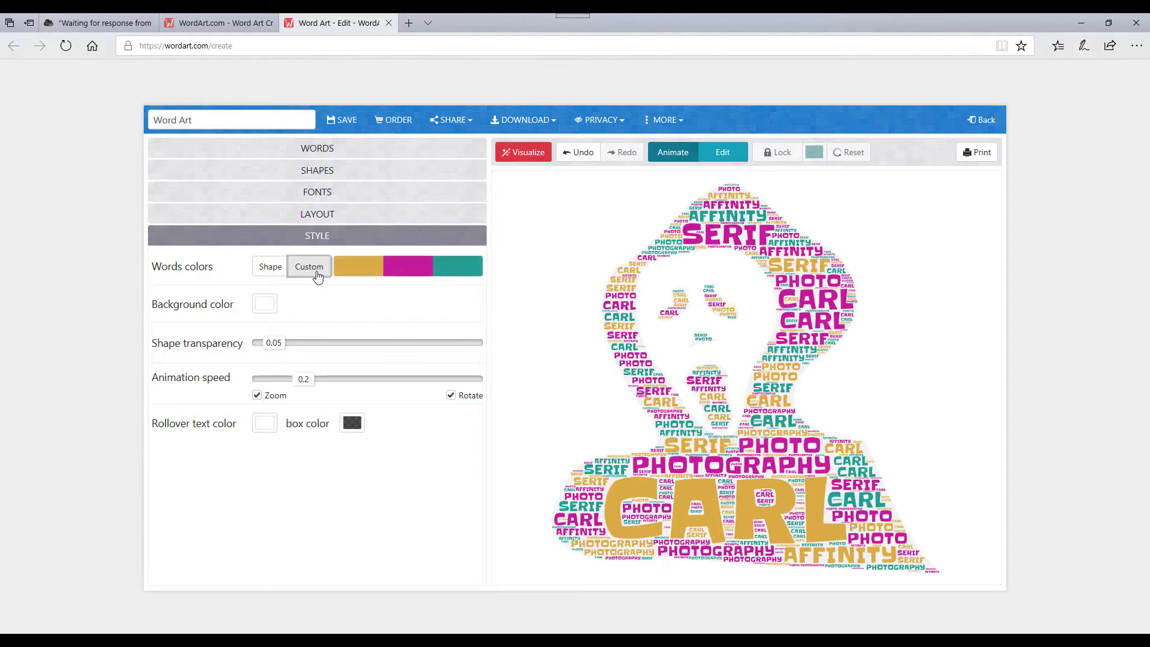
left_click(369, 272)
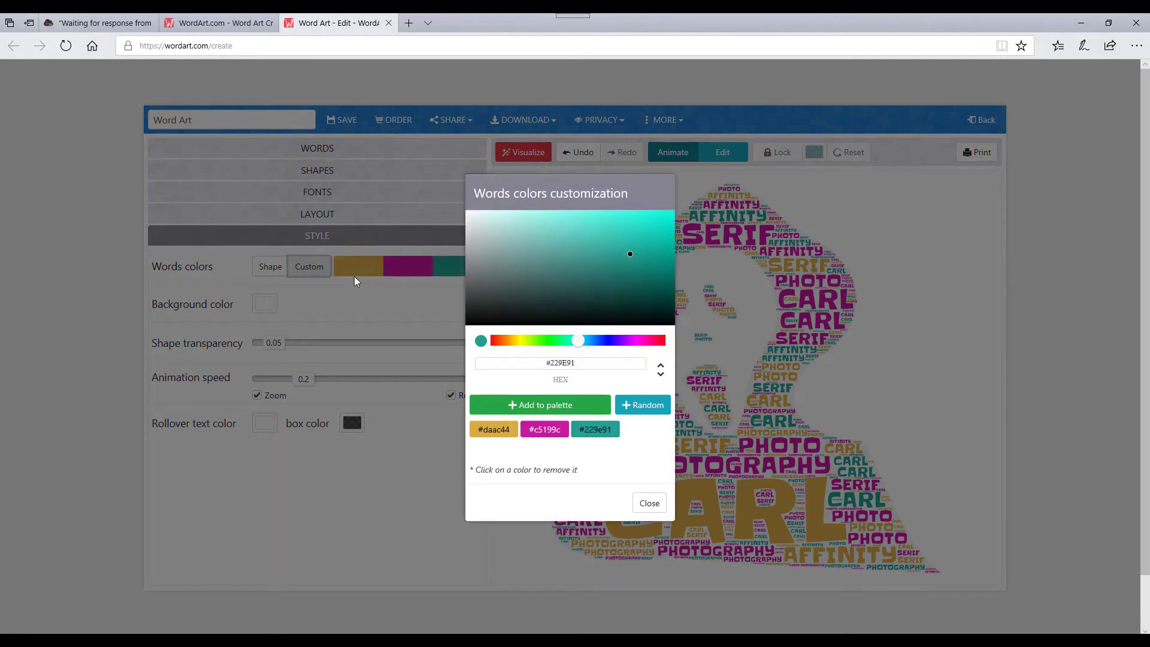
left_click(598, 431)
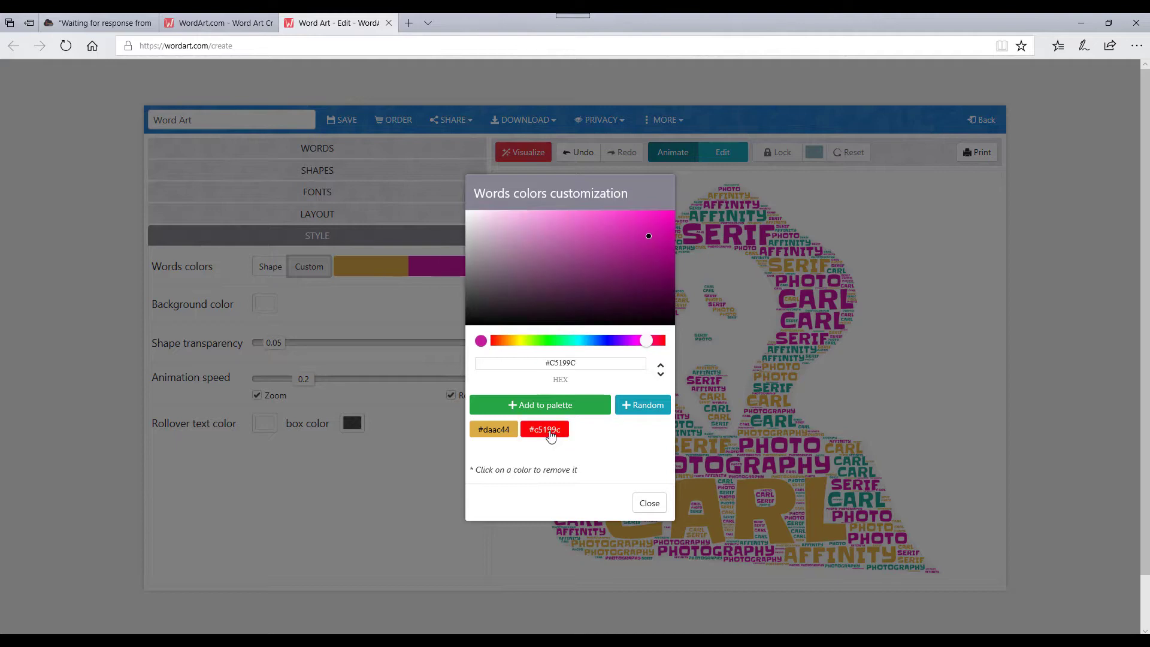
left_click(546, 430)
left_click(494, 430)
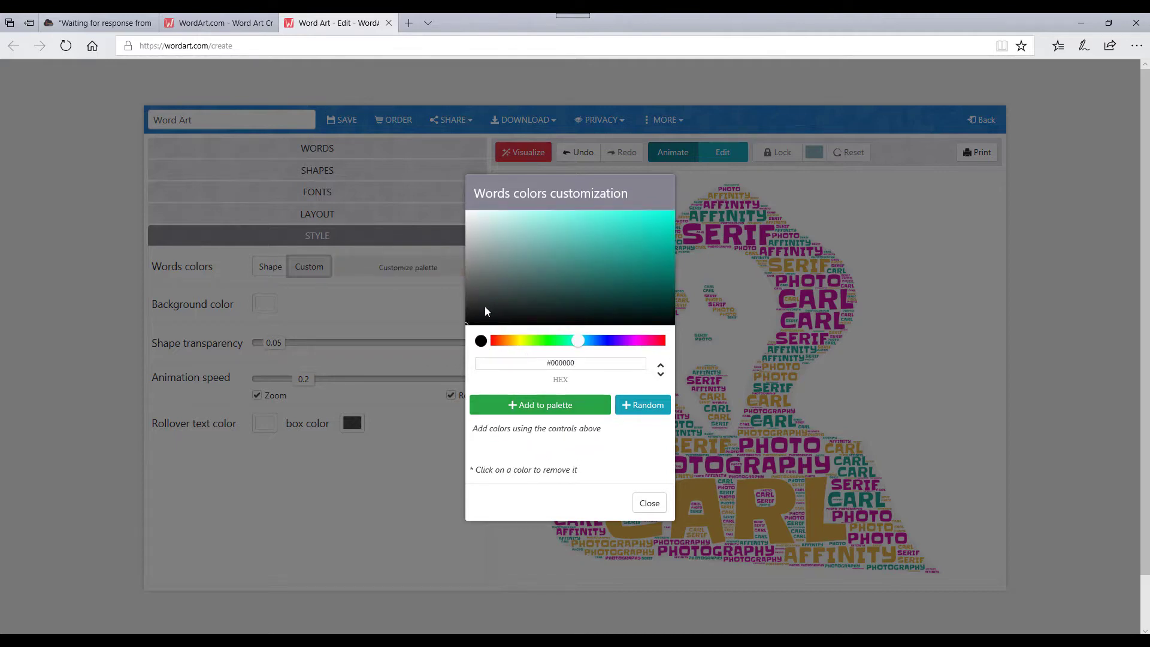
left_click_drag(469, 282, 466, 212)
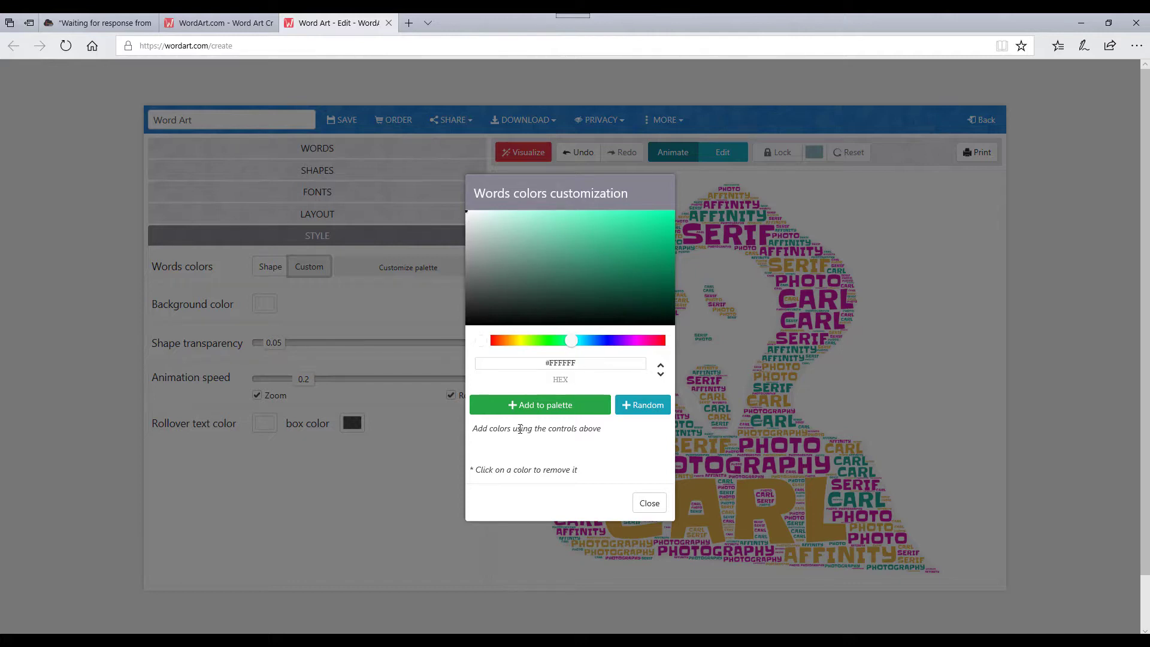
left_click(545, 409)
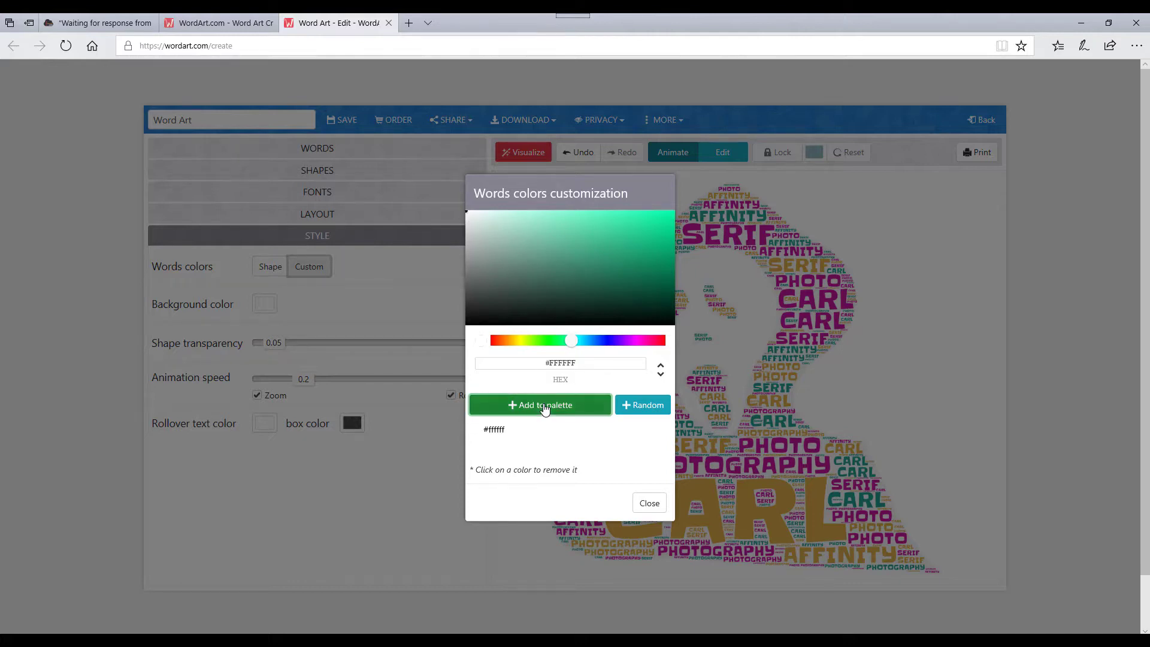
left_click(650, 508)
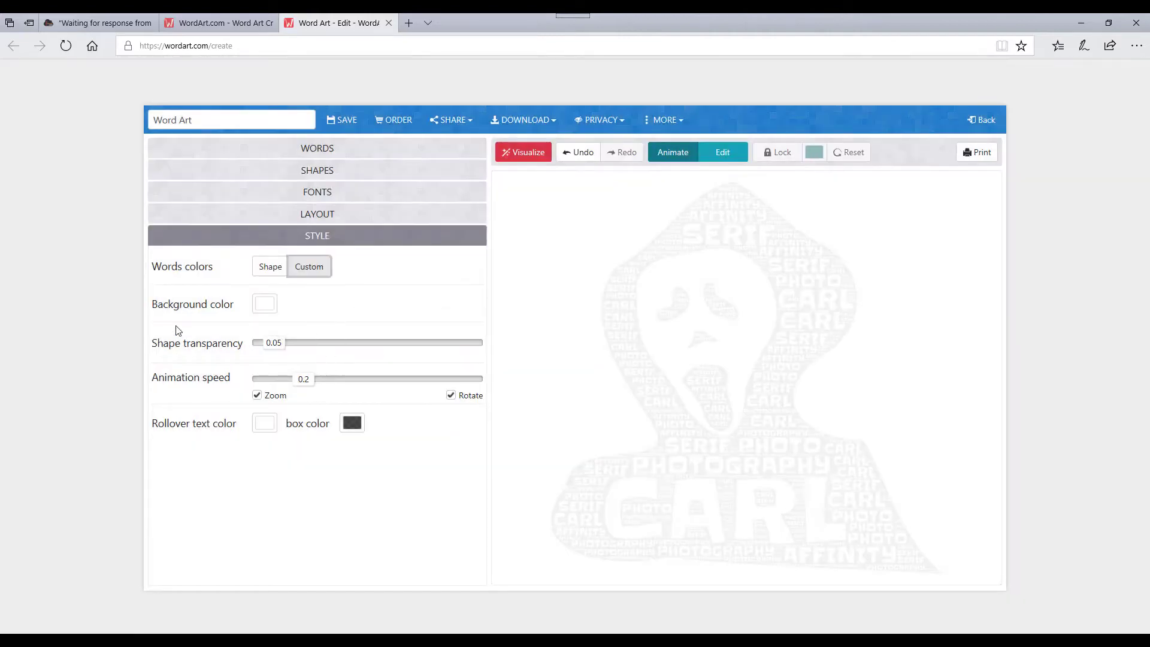
Set the word art's background color to black (#000000) and visualize the square word cloud
left_click(265, 310)
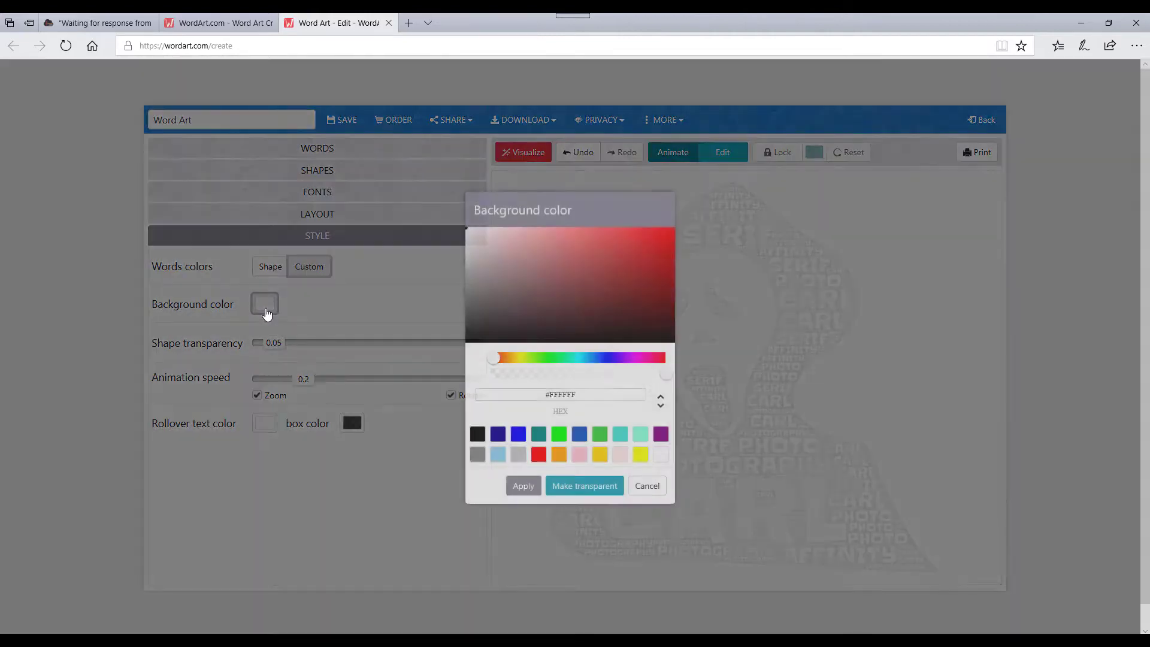
left_click(475, 341)
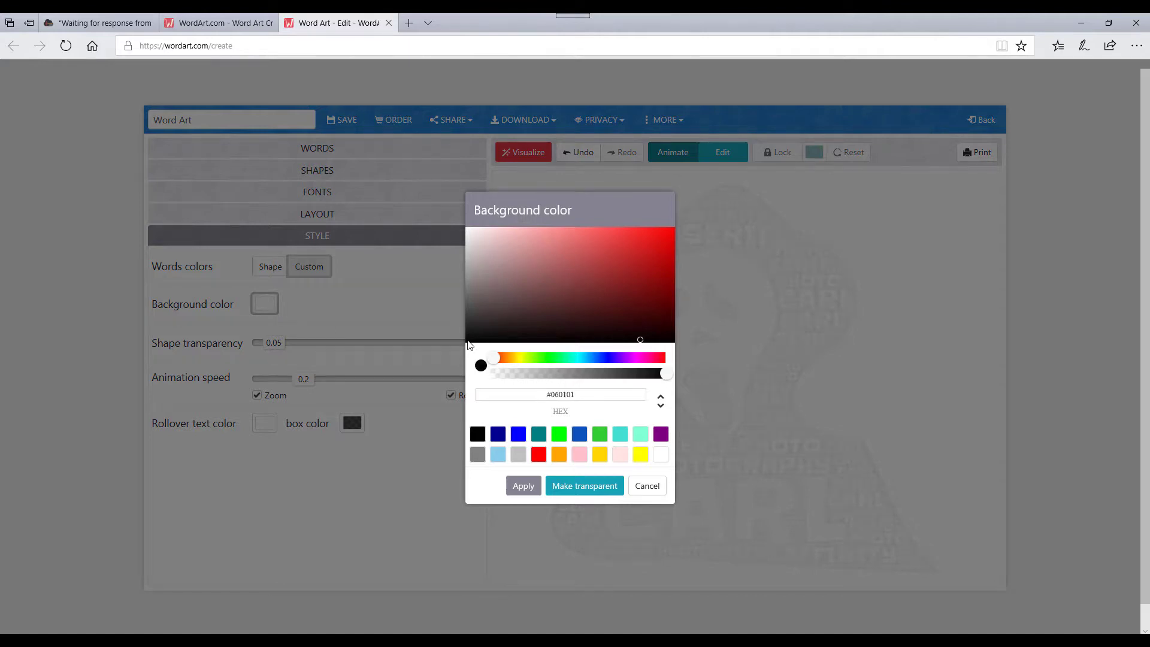
left_click(471, 340)
left_click_drag(470, 342, 469, 245)
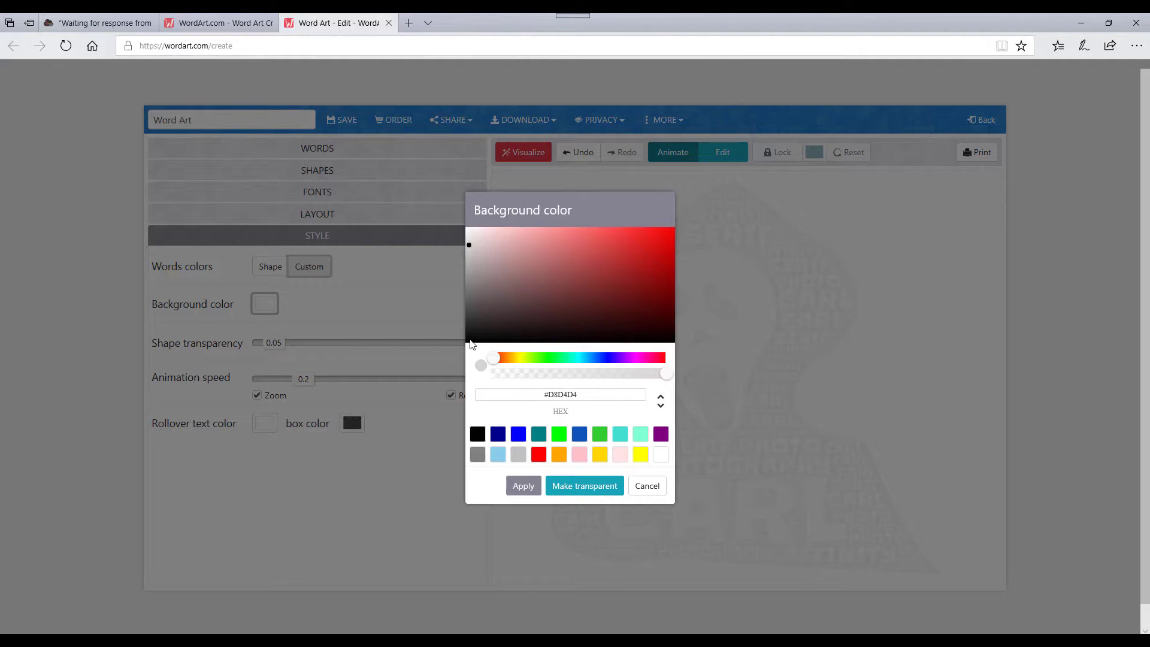
left_click(471, 344)
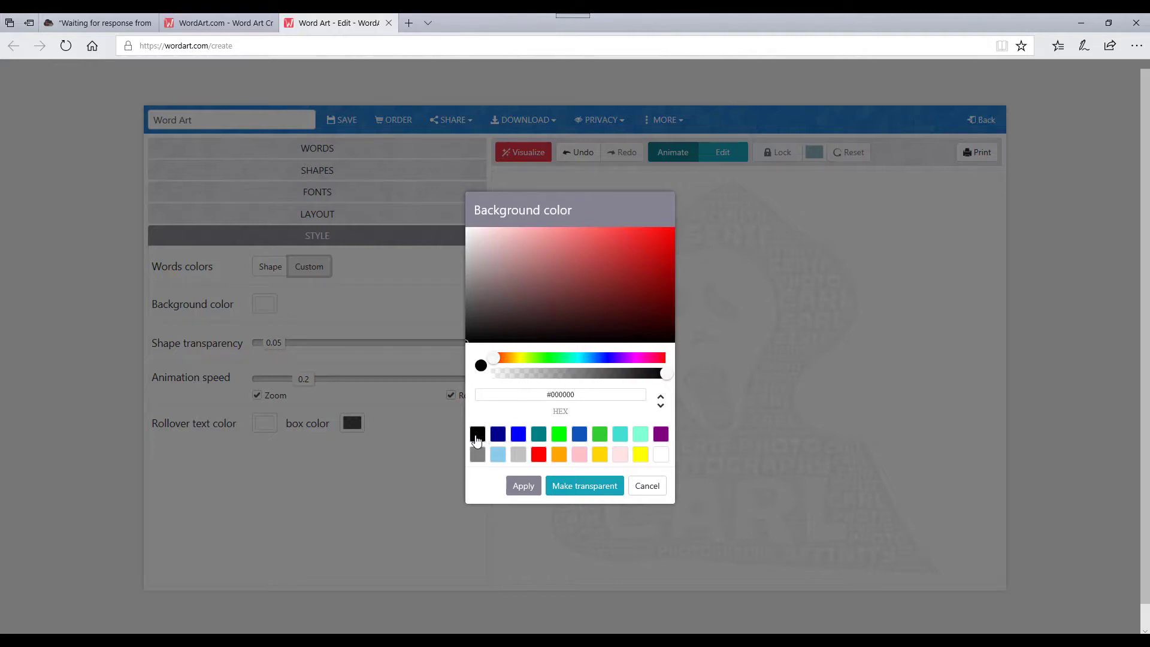
left_click(525, 487)
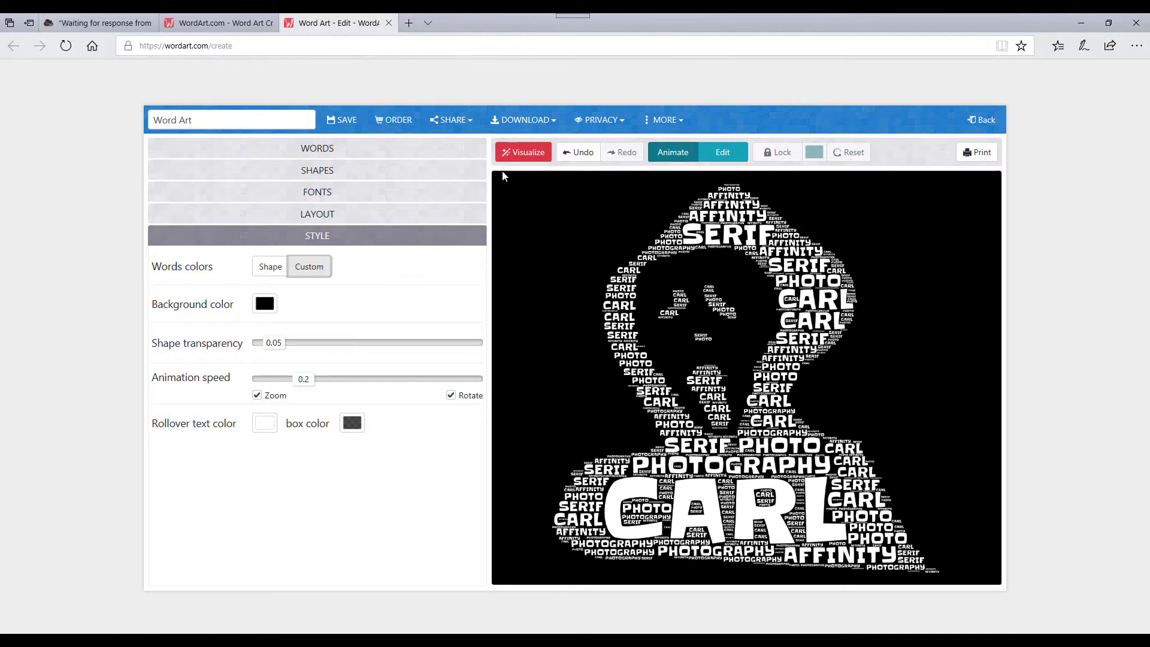
left_click(512, 153)
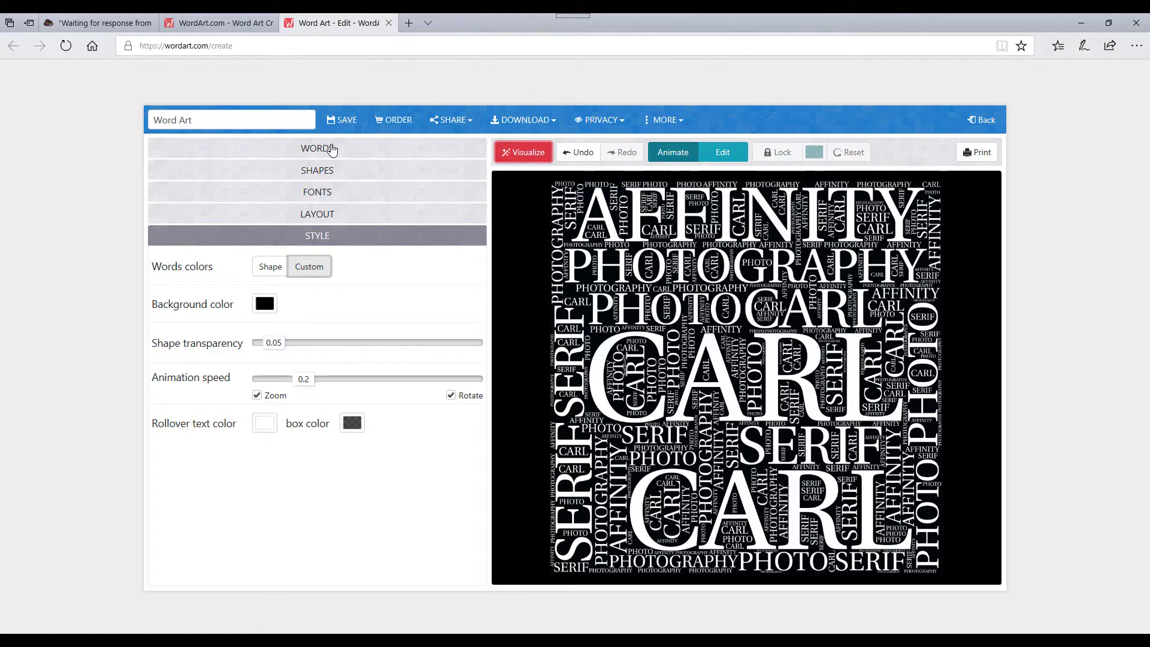
Try to save the word art without signing up, and open its download options
left_click(346, 122)
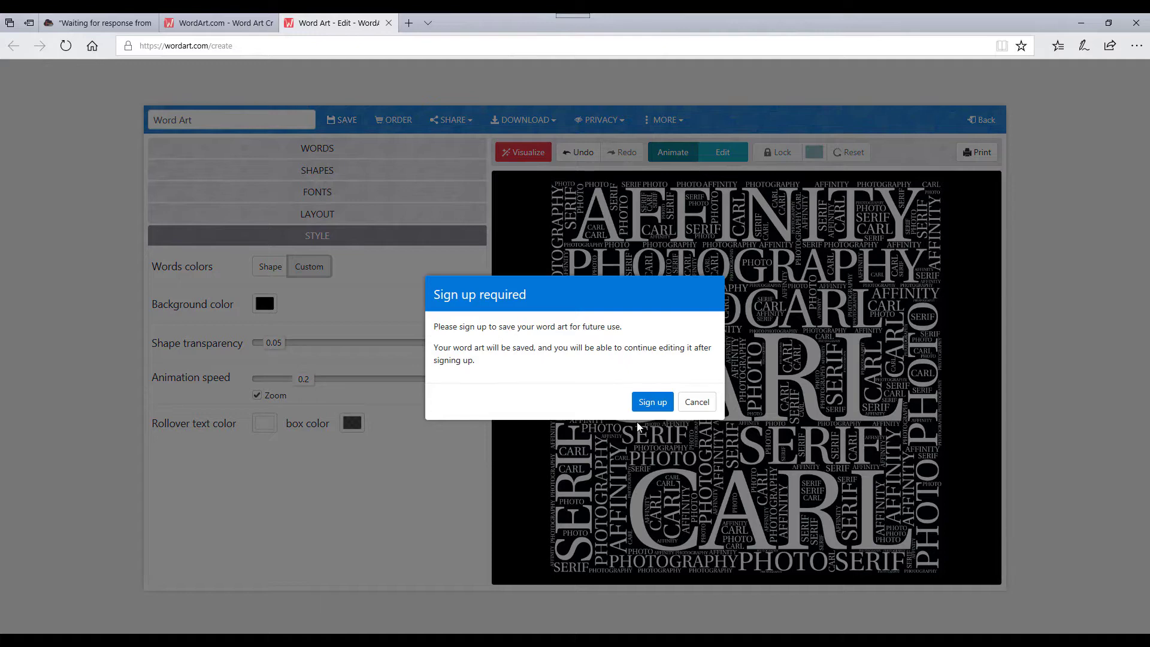
left_click(699, 410)
left_click(554, 122)
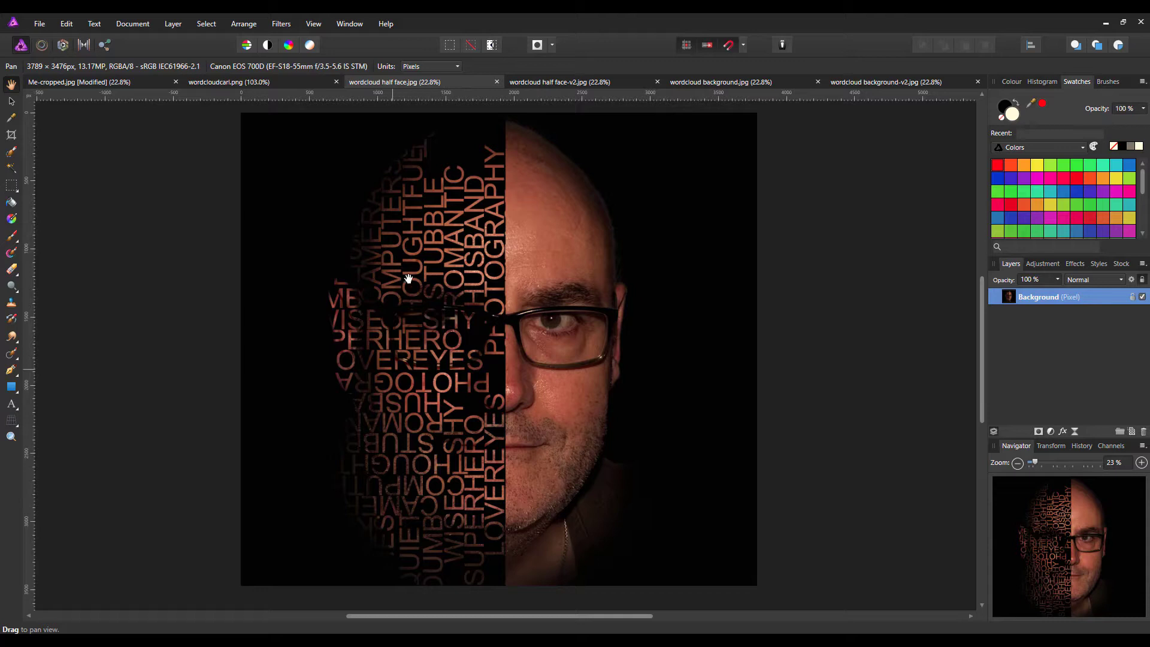
In Affinity Photo, compare both versions of the half-face word cloud portrait and both versions of the word cloud background portrait
left_click(545, 84)
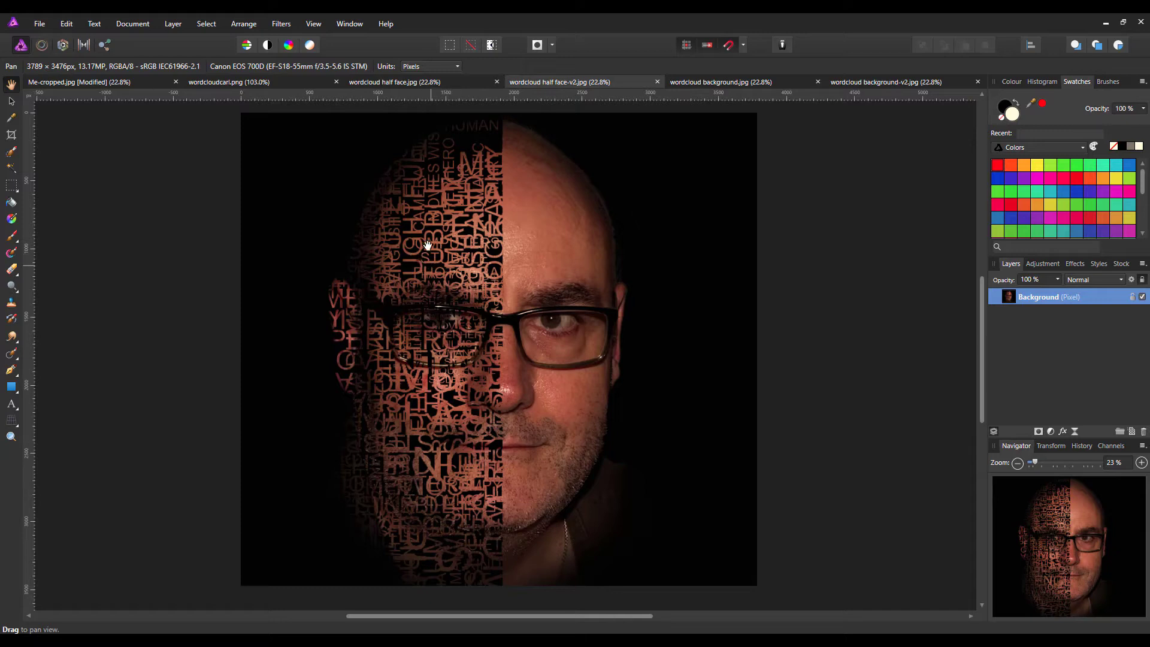
left_click(429, 82)
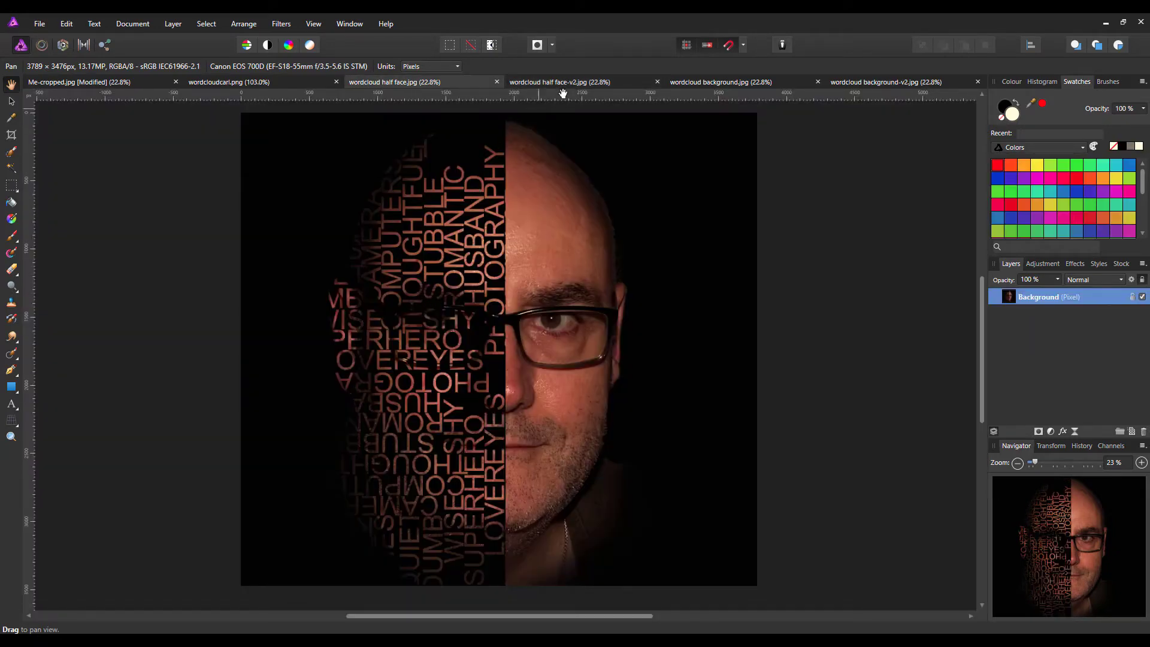
left_click(584, 82)
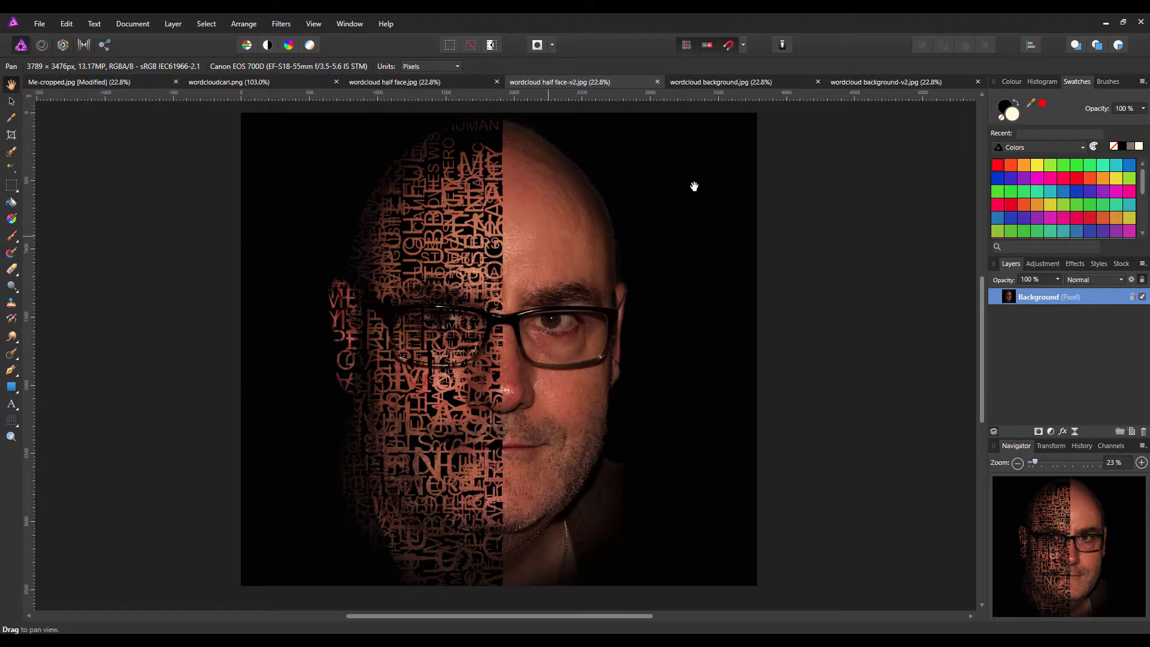
left_click(742, 82)
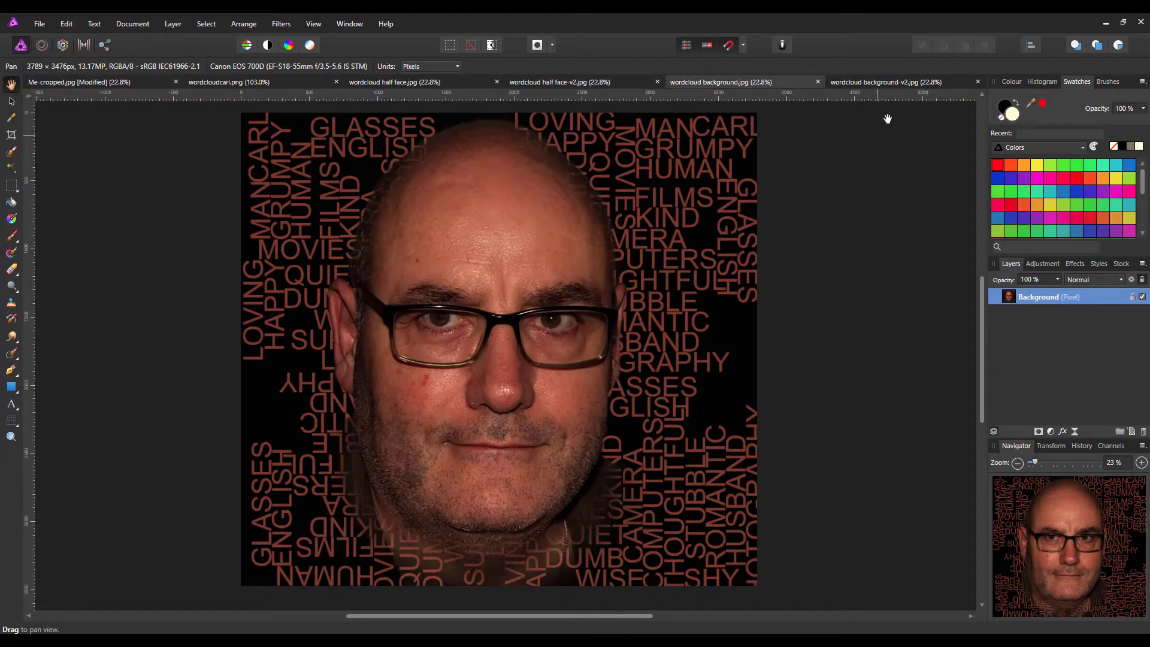
left_click(897, 82)
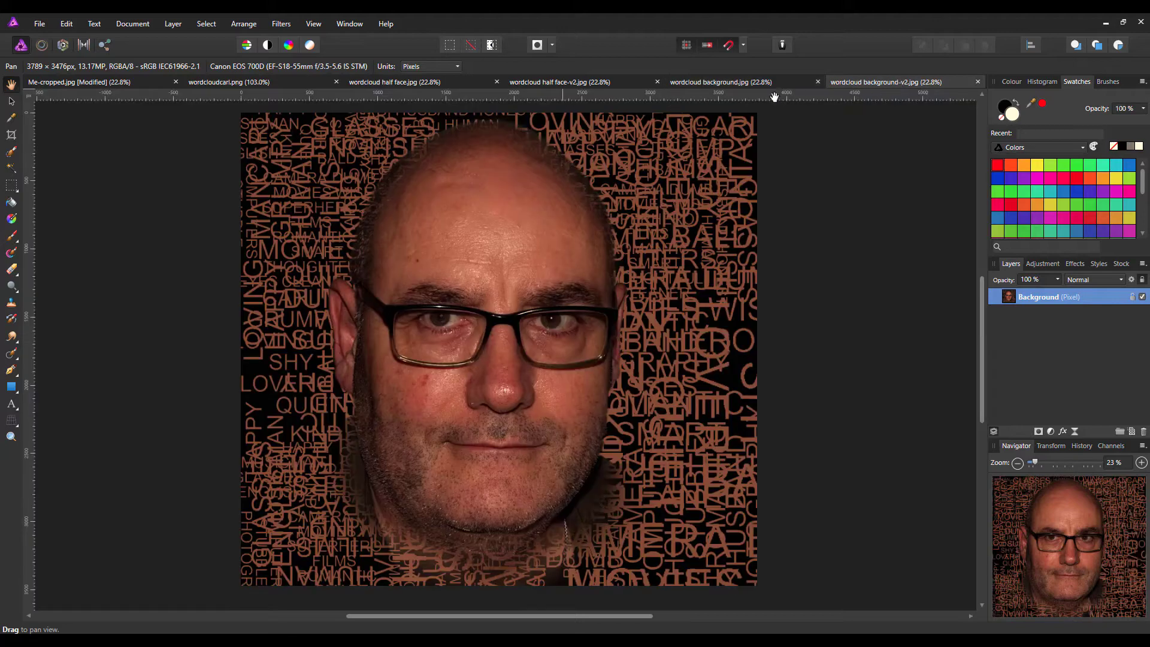
left_click(758, 86)
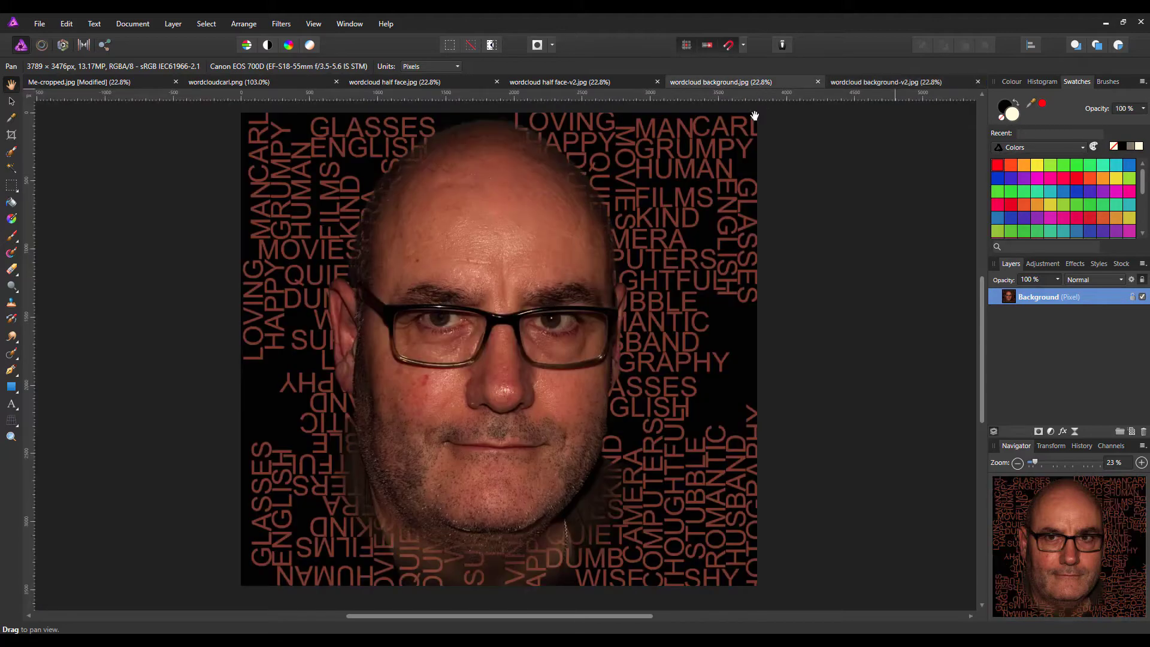
left_click(885, 86)
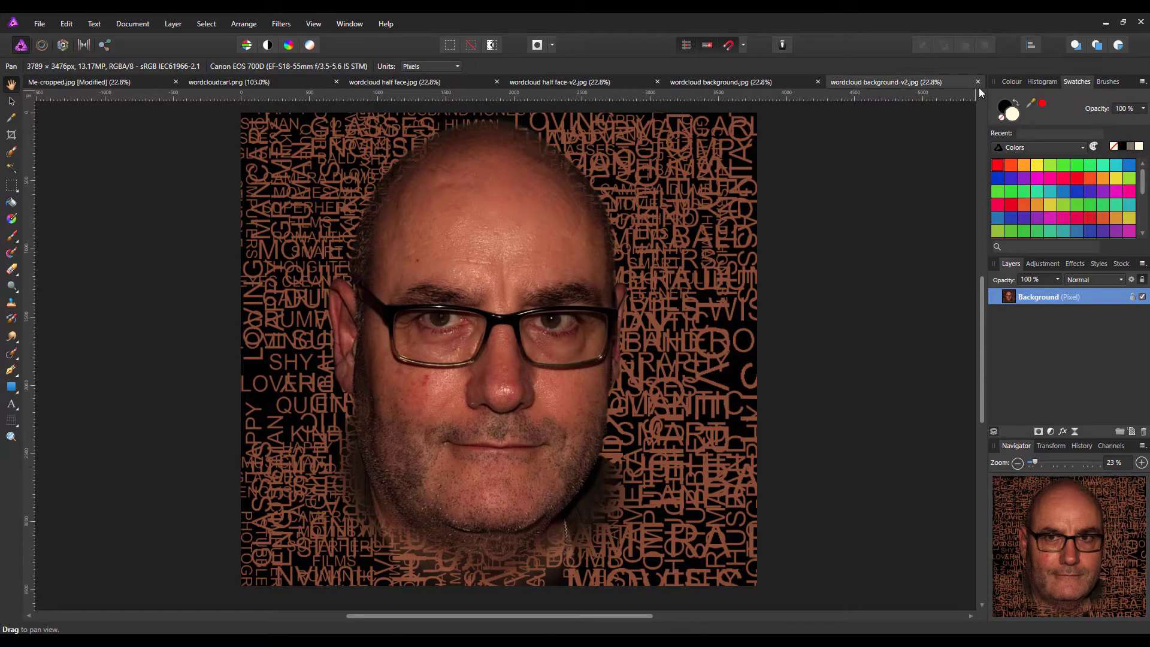
Close the four finished example documents, keeping the cropped portrait and the word cloud PNG open
left_click(979, 83)
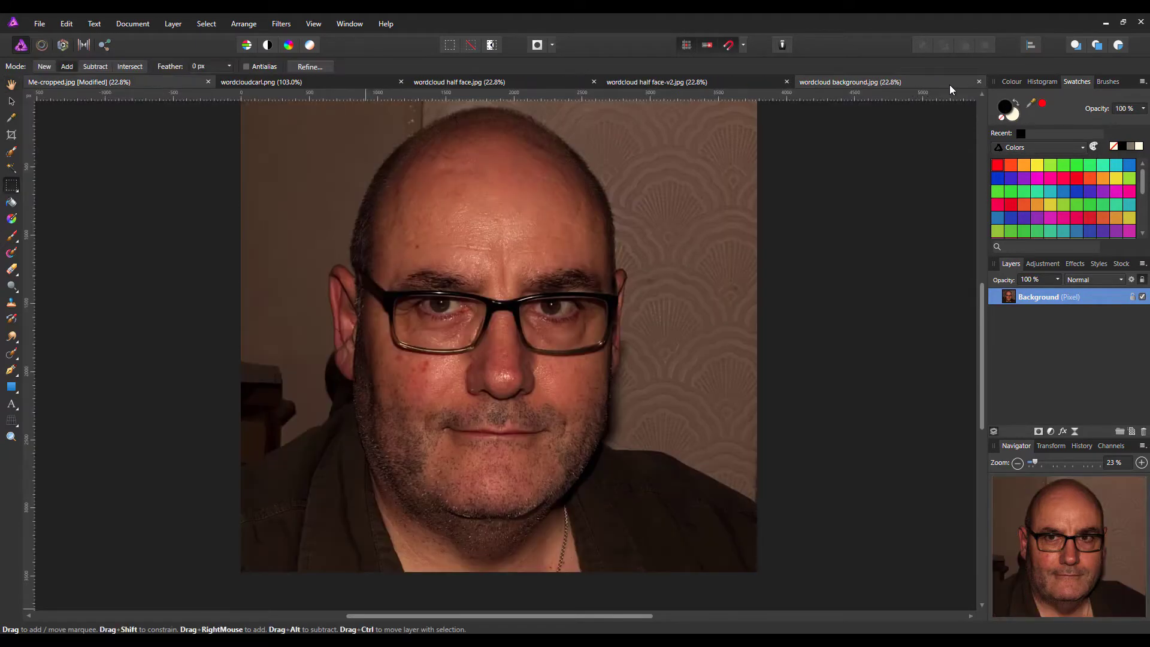
left_click(979, 82)
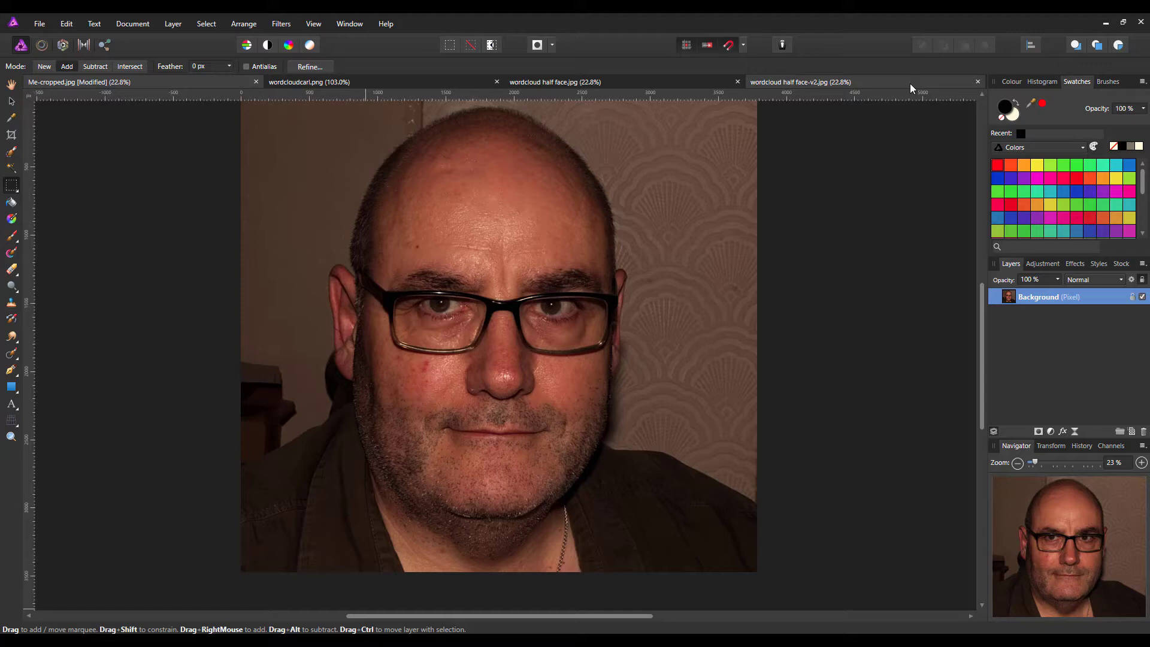
left_click(979, 82)
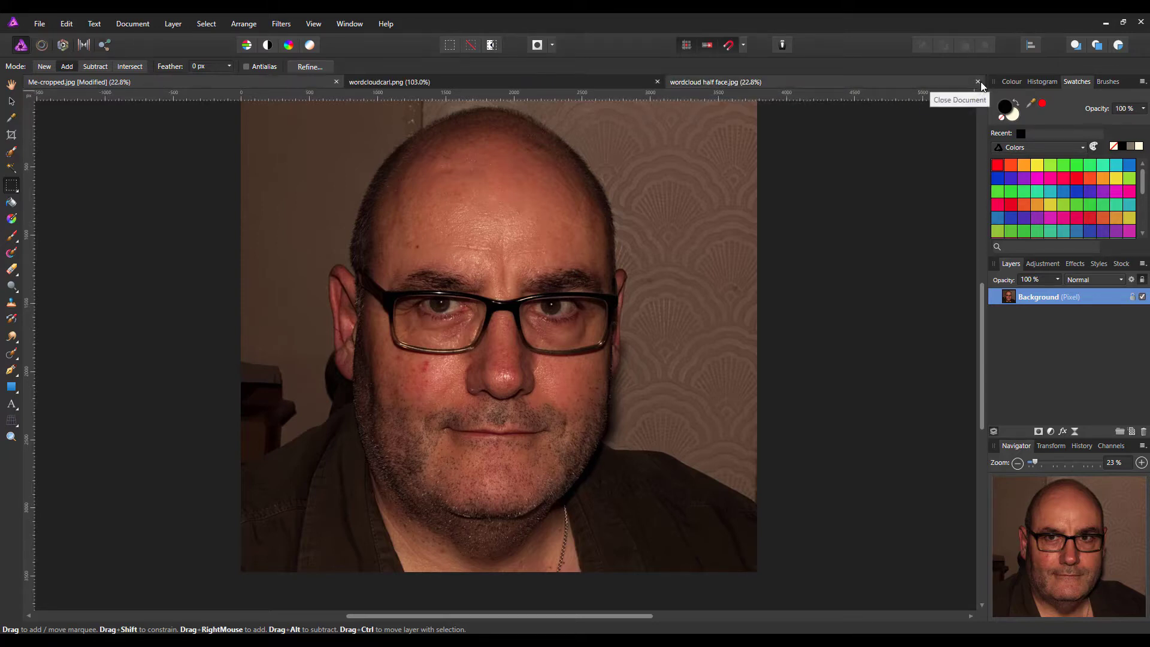
left_click(979, 81)
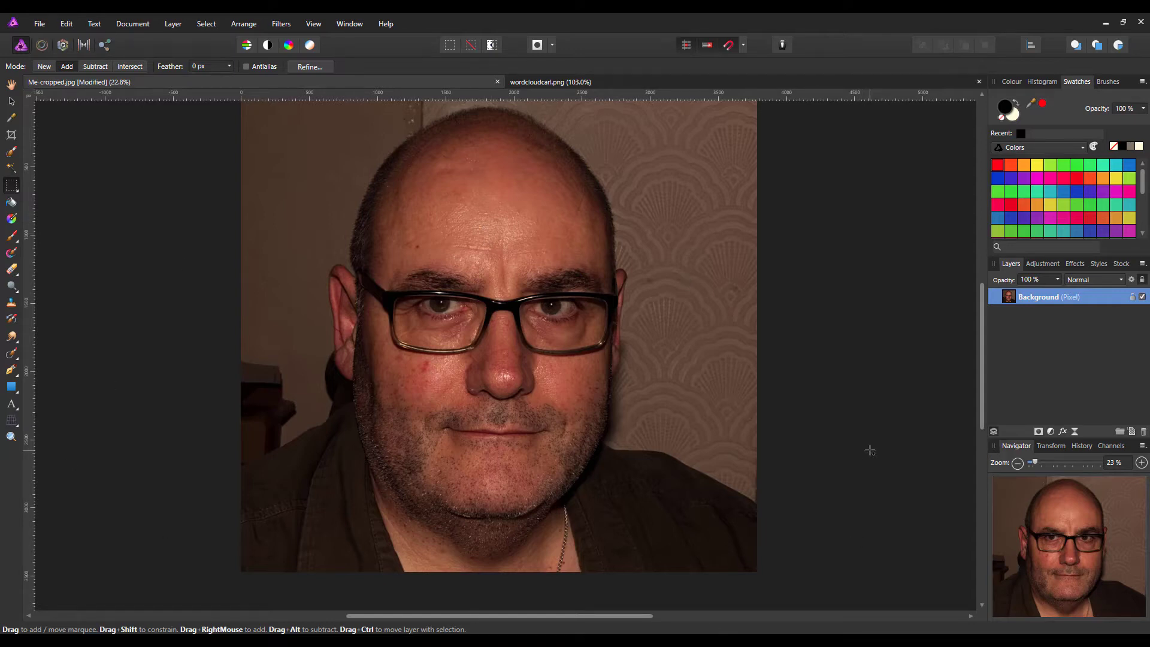
Review the cropped portrait and the word cloud PNG, and return to the Me-cropped.jpg document
left_click_drag(983, 351, 986, 342)
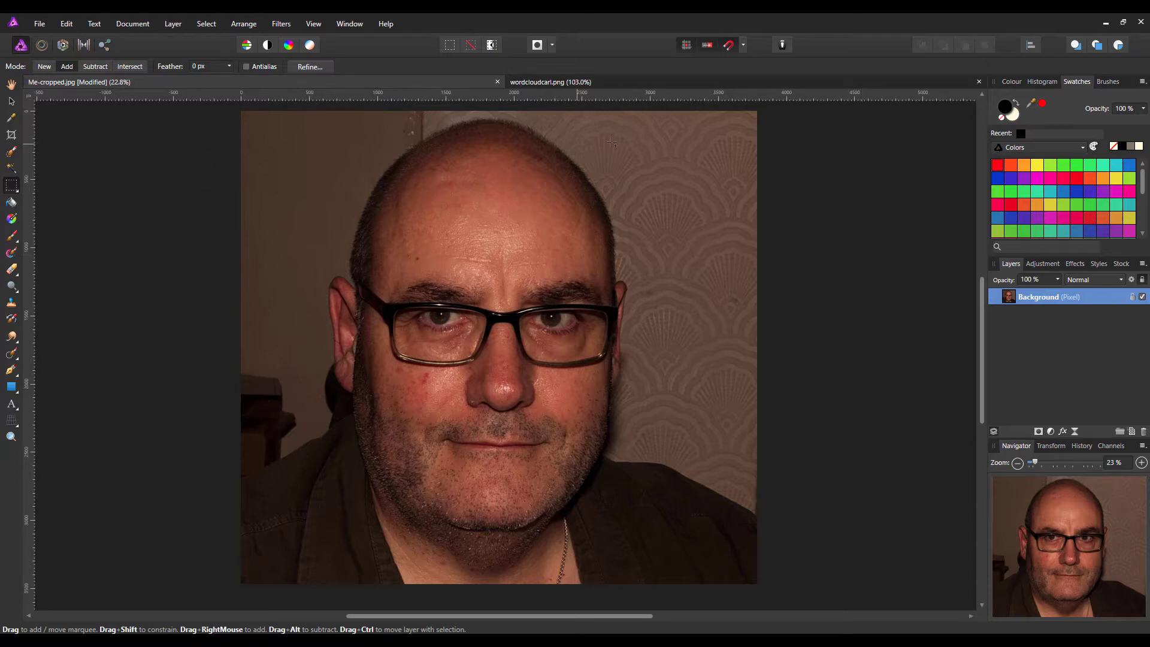
left_click(724, 81)
key("h")
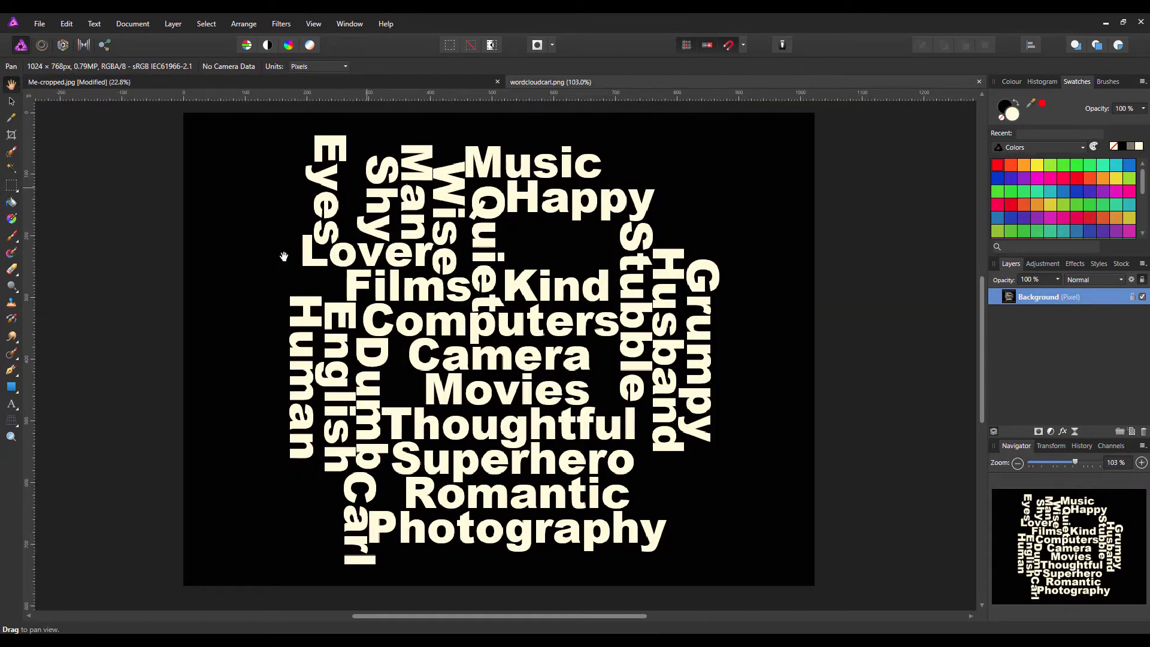
left_click(377, 83)
key("m")
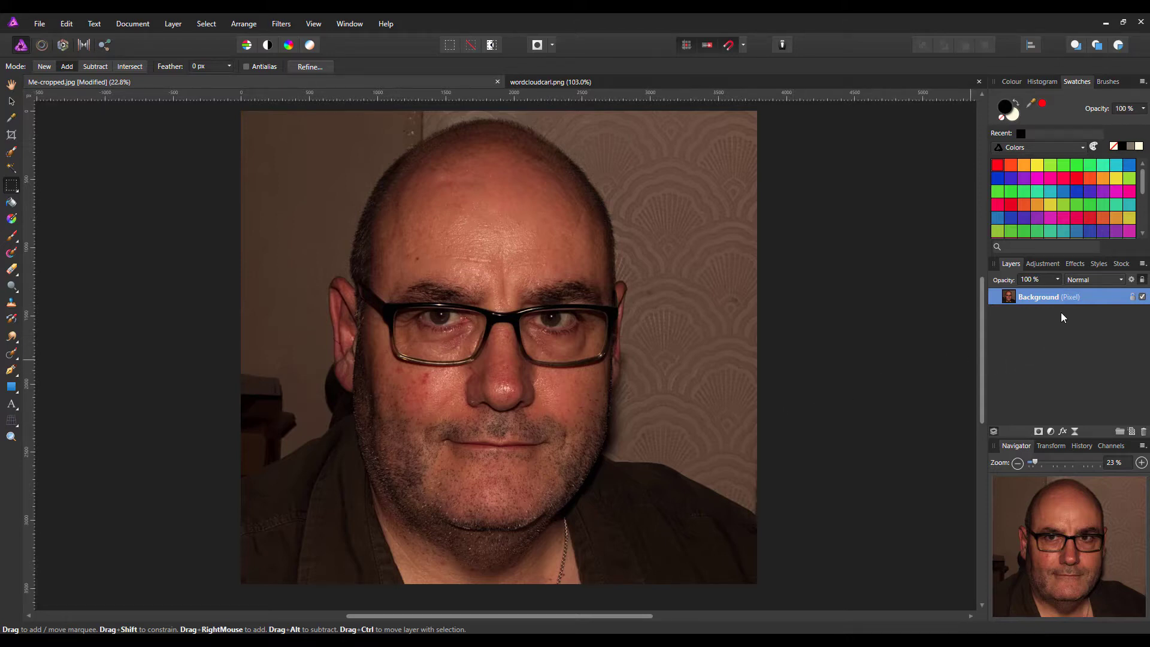
Duplicate the Background layer and add an empty pixel layer between the copy and the locked original
right_click(1070, 299)
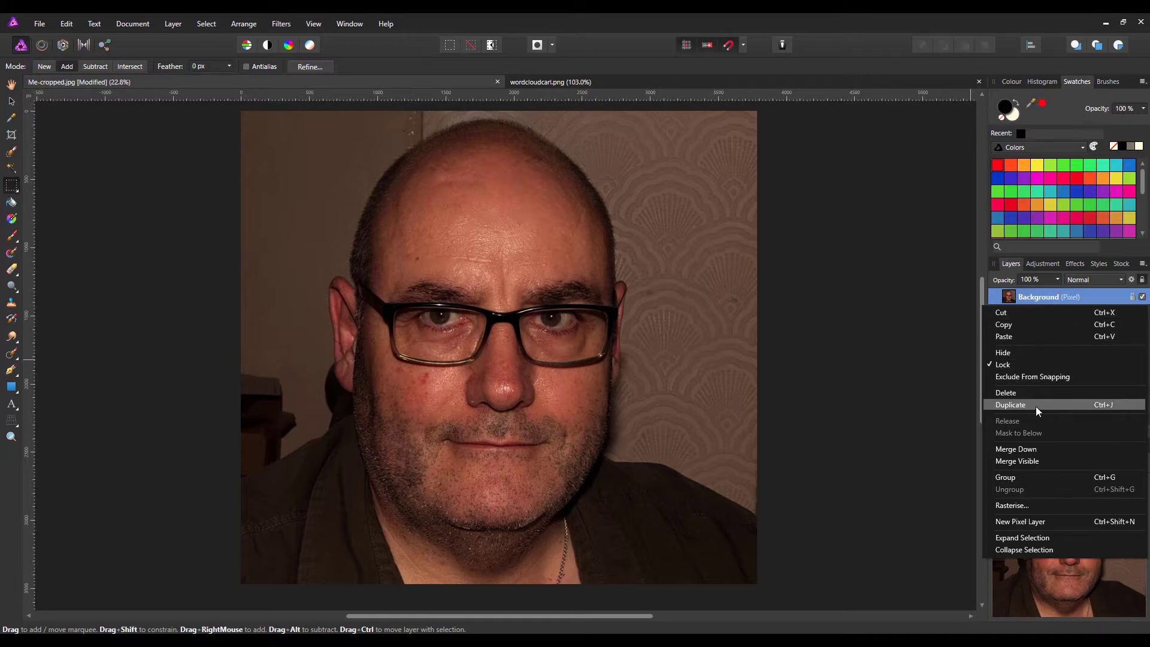
left_click(1103, 403)
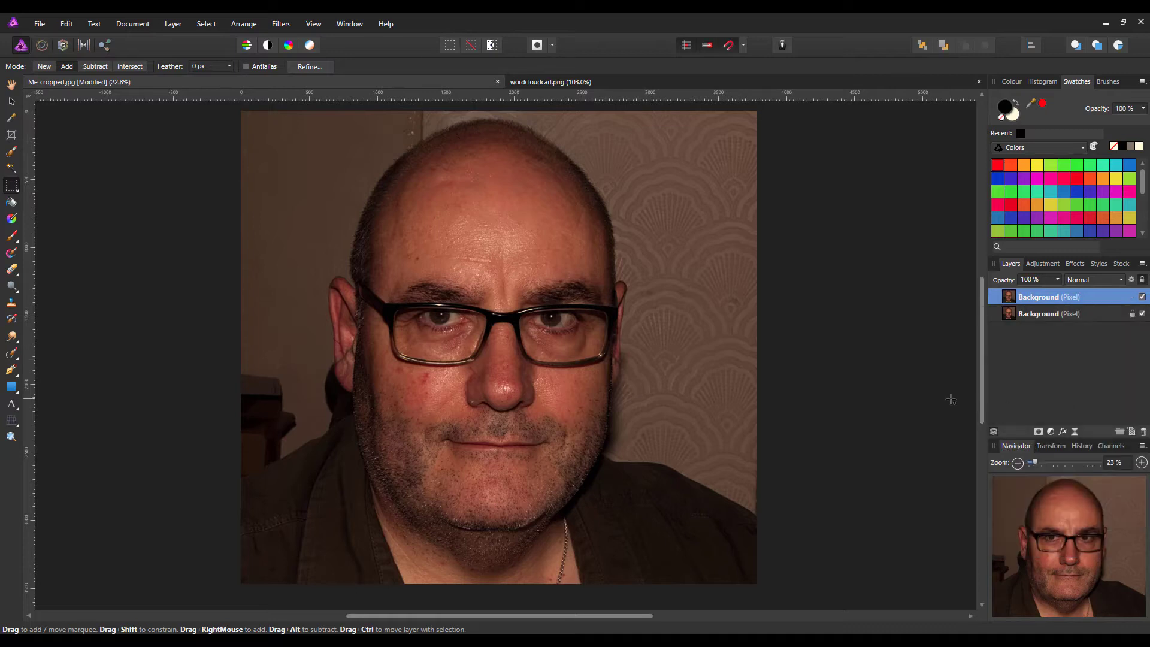
left_click(1084, 314)
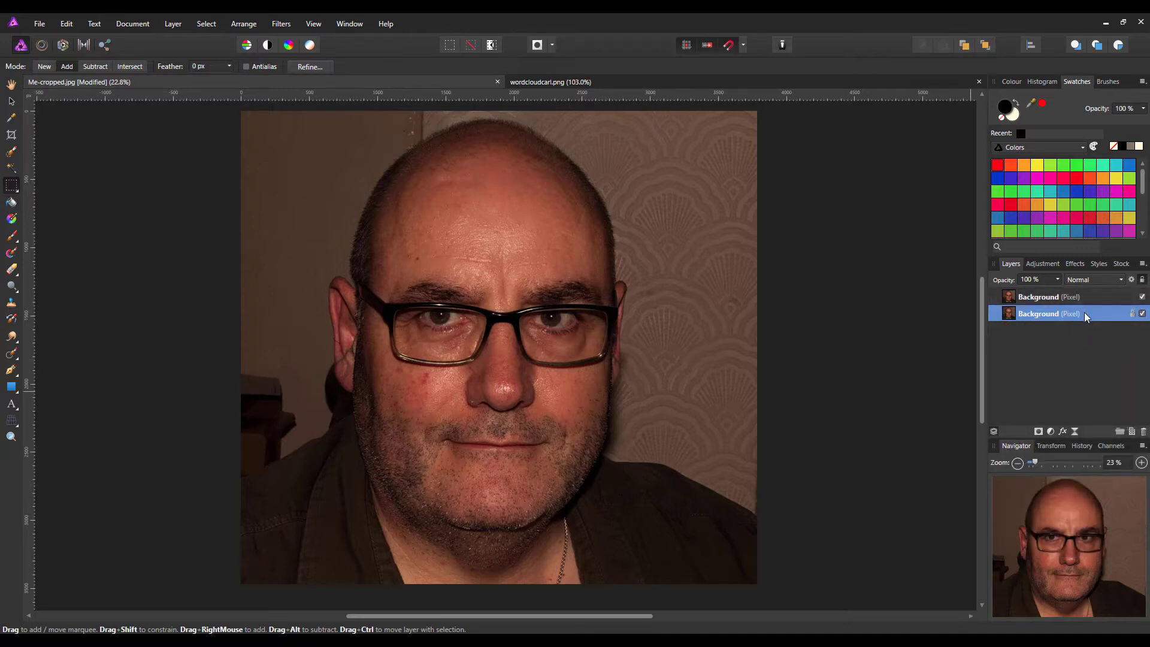
left_click(1132, 432)
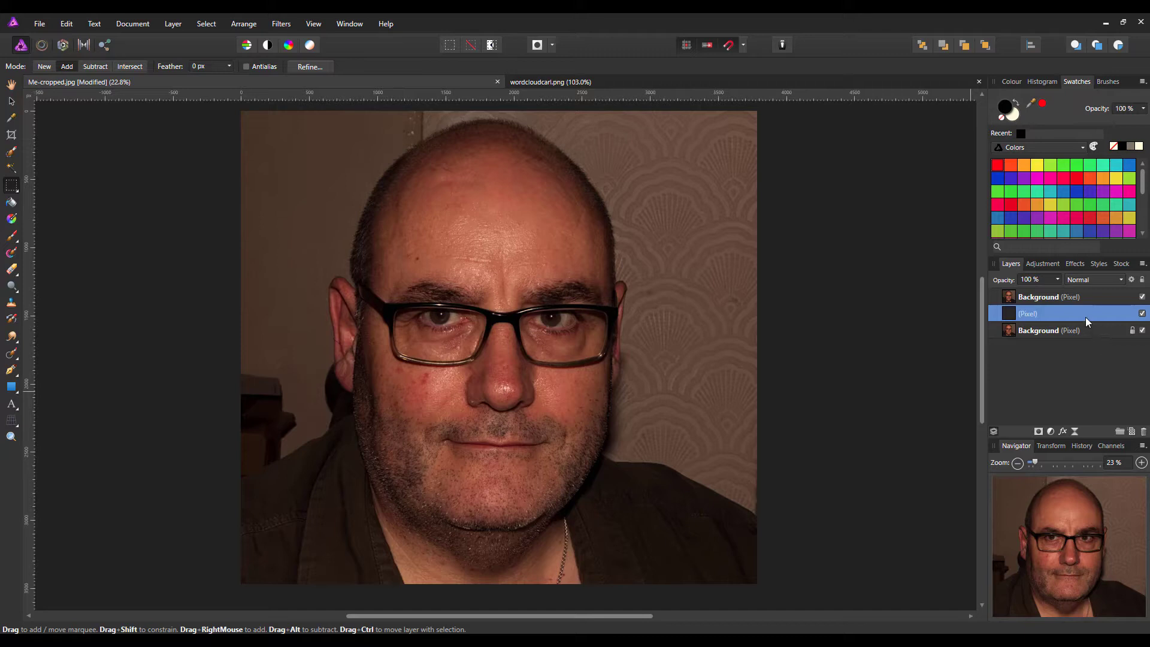
Flood fill the new pixel layer with black and check the fill by briefly hiding the portrait copy above it
left_click(12, 202)
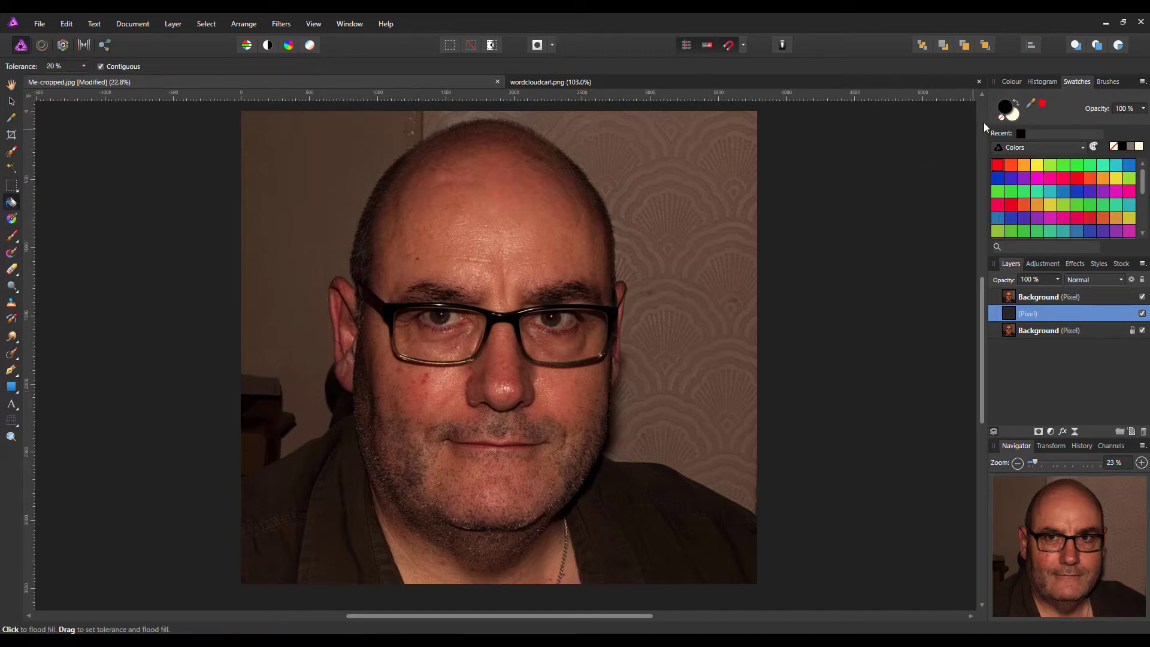
left_click(937, 308)
left_click(1143, 297)
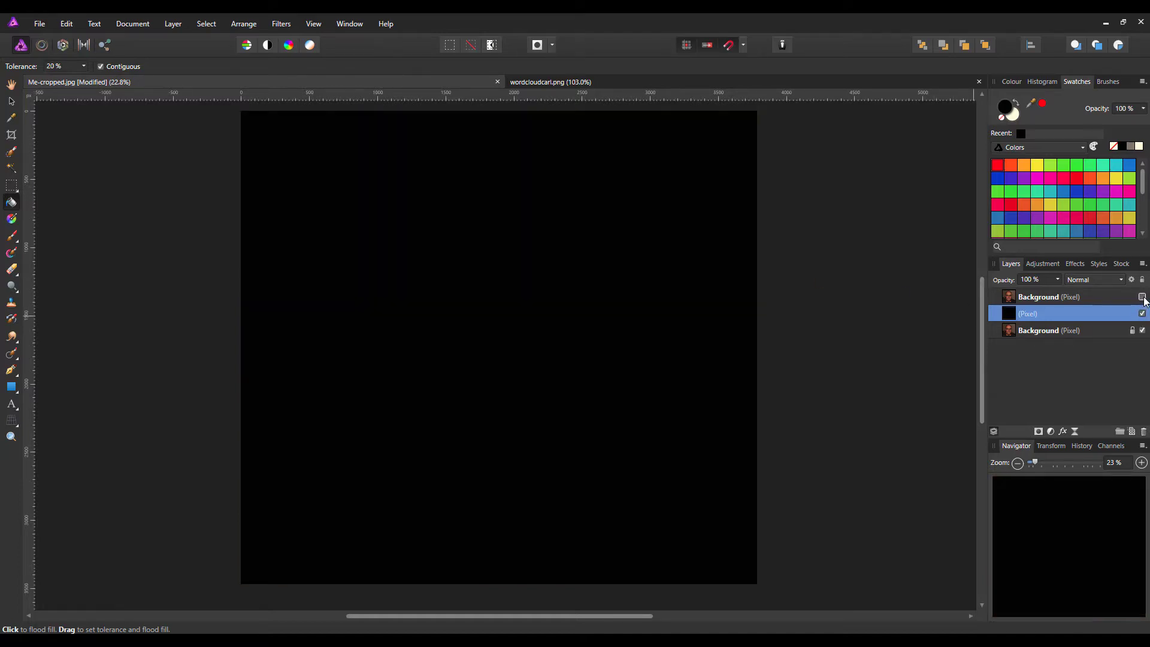
left_click(1143, 297)
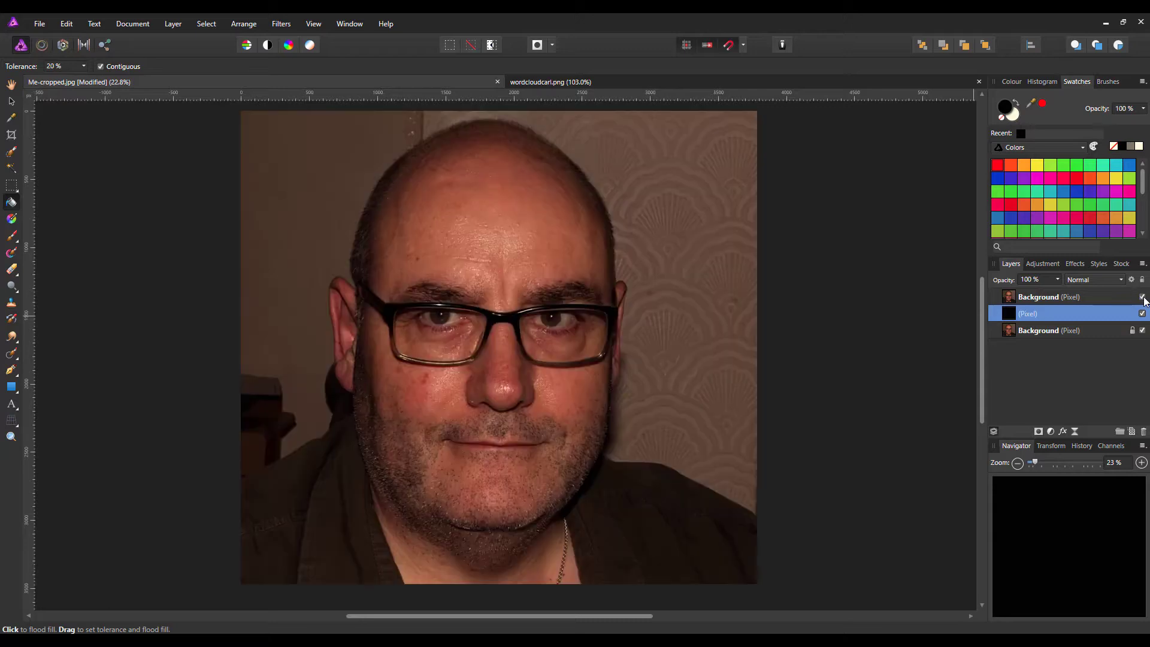
Select the man's head and shoulders on the top Background layer using the Selection Brush at a width of 201.6 px
left_click(1098, 298)
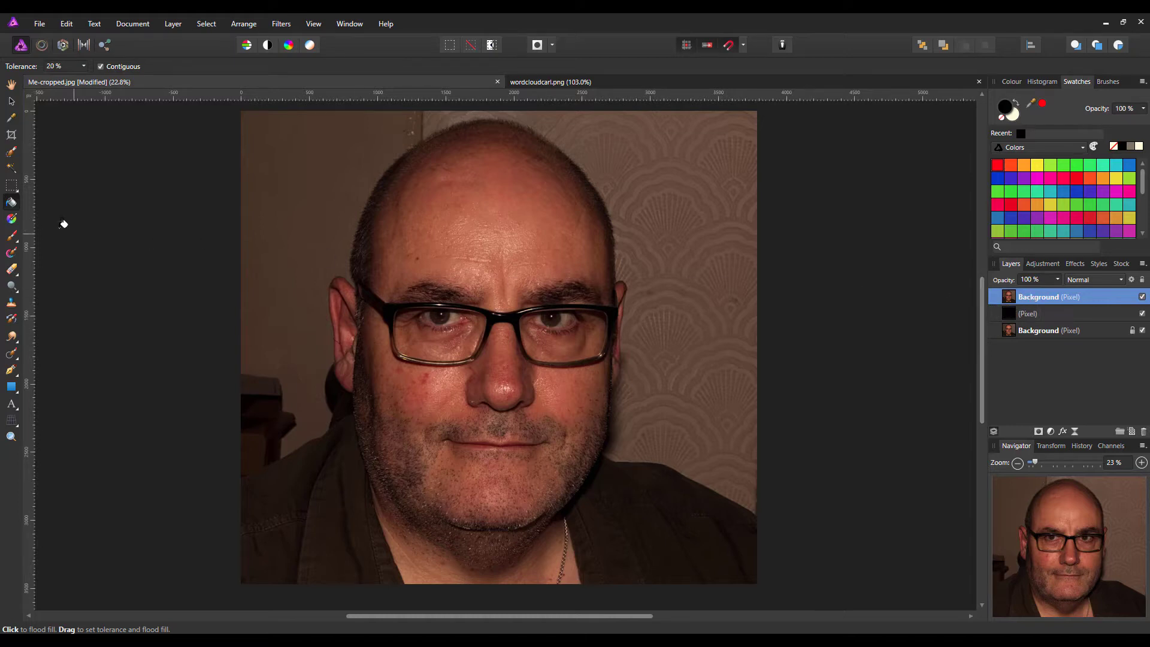
left_click(12, 153)
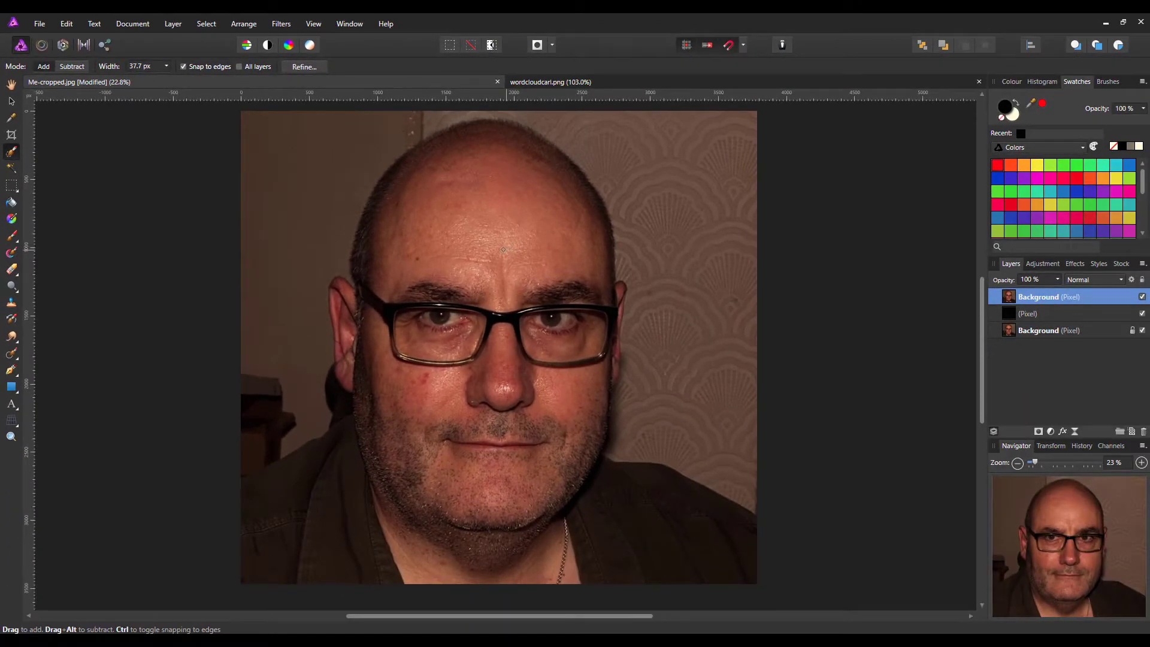
key("bracketright")
key("bracketright")
key("bracketright")
key("bracketright")
left_click_drag(481, 147, 482, 515)
mouse_move(381, 520)
left_mouse_down()
mouse_move(293, 560)
mouse_move(696, 569)
mouse_move(715, 559)
mouse_move(664, 545)
mouse_move(409, 543)
mouse_move(342, 510)
mouse_move(414, 444)
mouse_move(391, 433)
mouse_move(288, 509)
mouse_move(420, 433)
mouse_move(402, 355)
mouse_move(417, 282)
mouse_move(365, 334)
mouse_move(350, 308)
mouse_move(364, 315)
mouse_move(430, 226)
mouse_move(430, 206)
mouse_move(402, 243)
mouse_move(492, 182)
mouse_move(556, 217)
mouse_move(508, 183)
mouse_move(568, 278)
mouse_move(558, 379)
mouse_move(561, 358)
mouse_move(580, 366)
mouse_move(604, 361)
left_mouse_up()
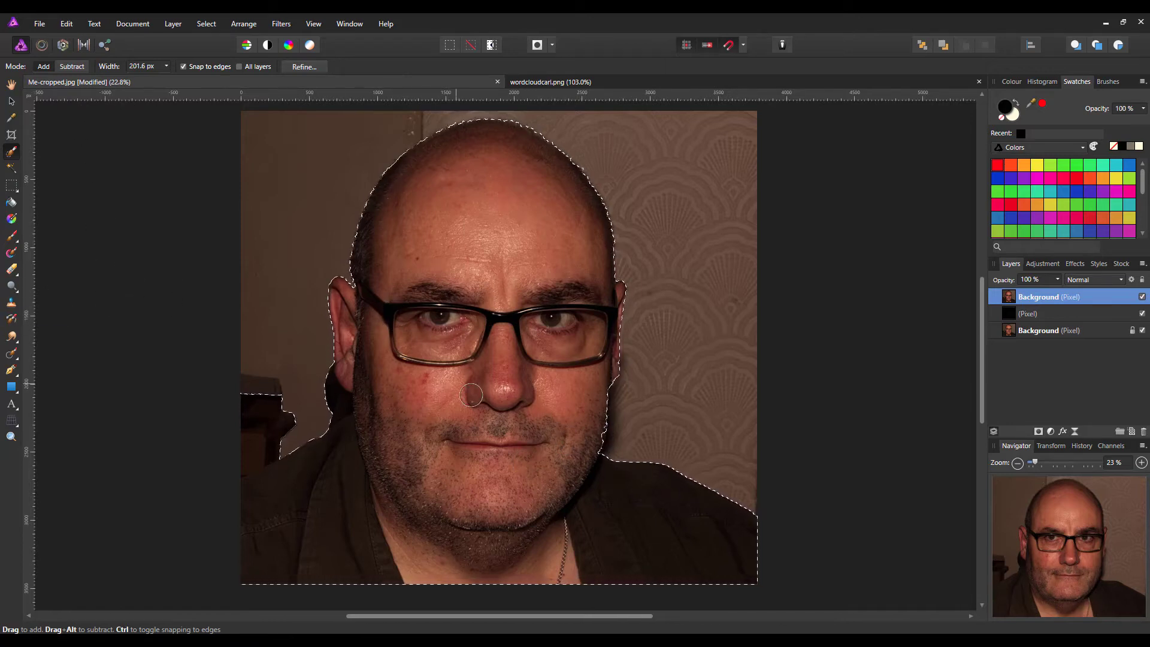
Subtract the furniture and the dark area behind the shoulder from the selection with a 64.6 px selection brush
key("bracketleft")
key("bracketleft")
key("bracketleft")
left_click(69, 67)
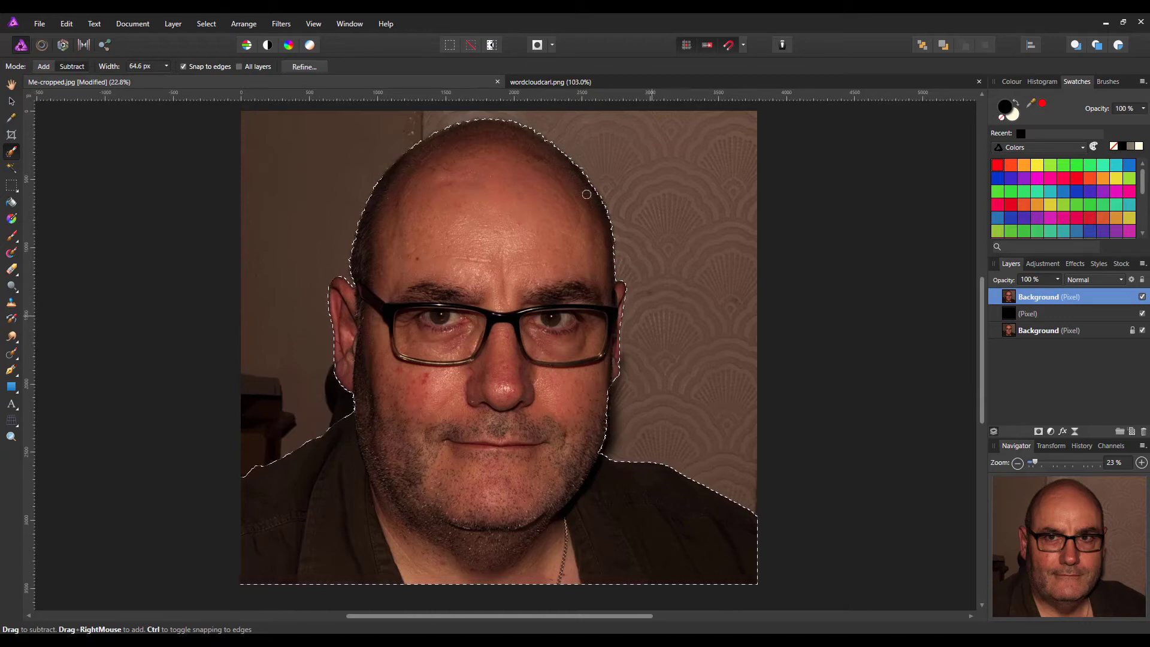
Mask the top Background layer with the selection so the man stands against black, and deselect
left_click(1039, 432)
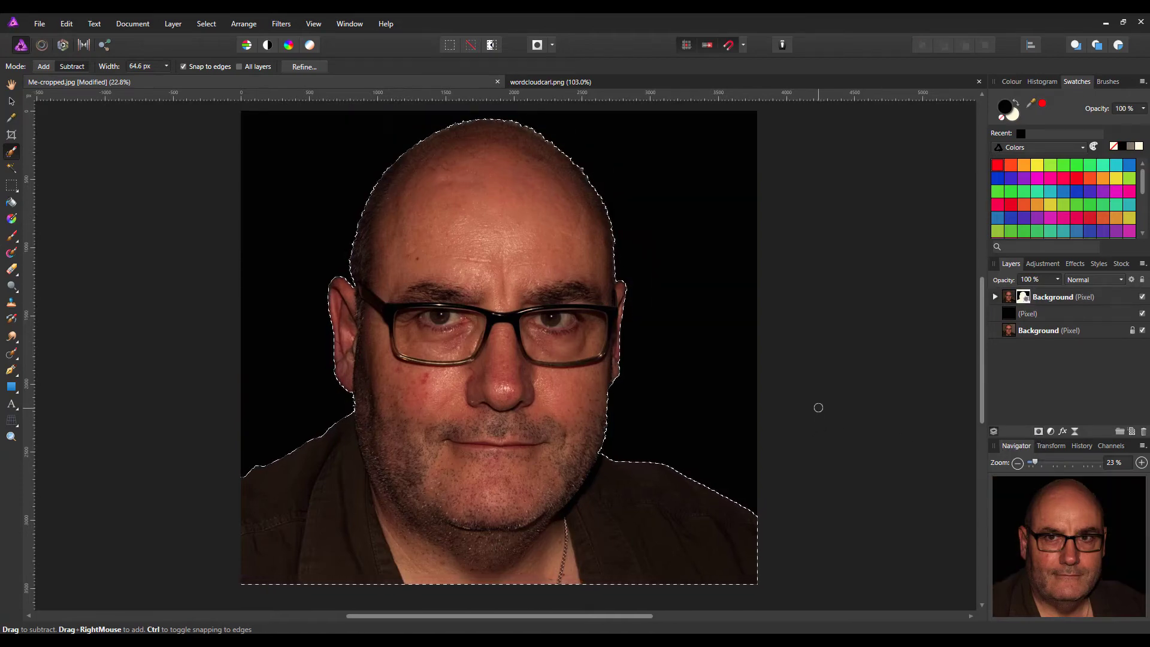
key("ctrl+d")
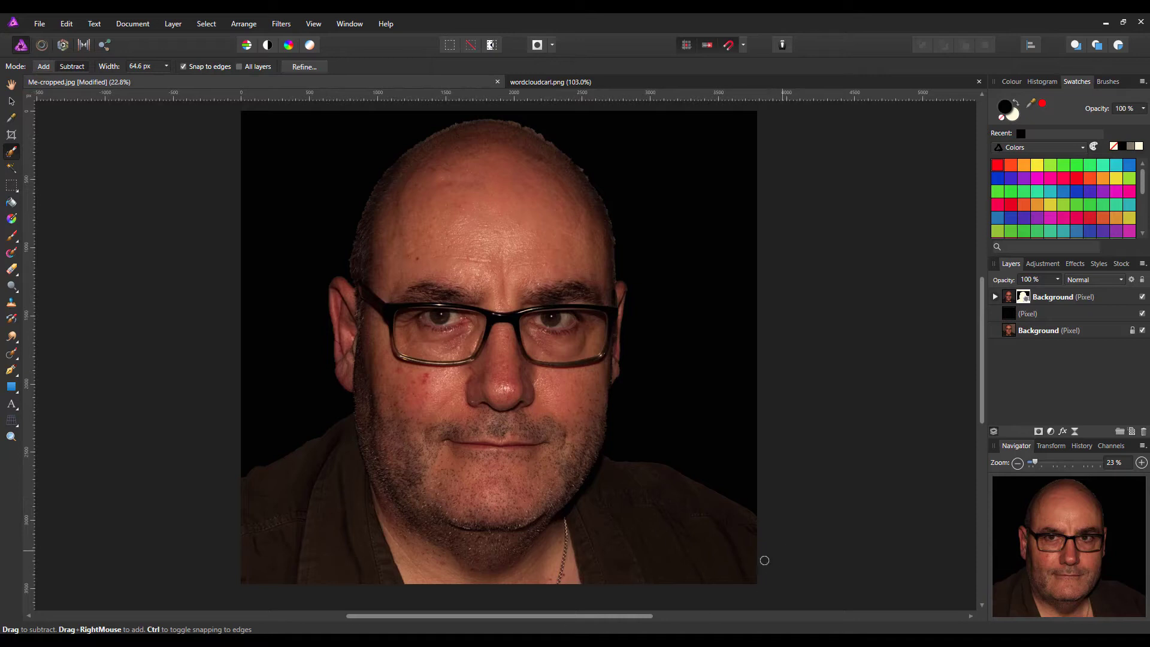
Paint black on the portrait layer's mask over both shoulders with a soft 2244.9 px brush at 38% opacity and 0% hardness
left_click(994, 296)
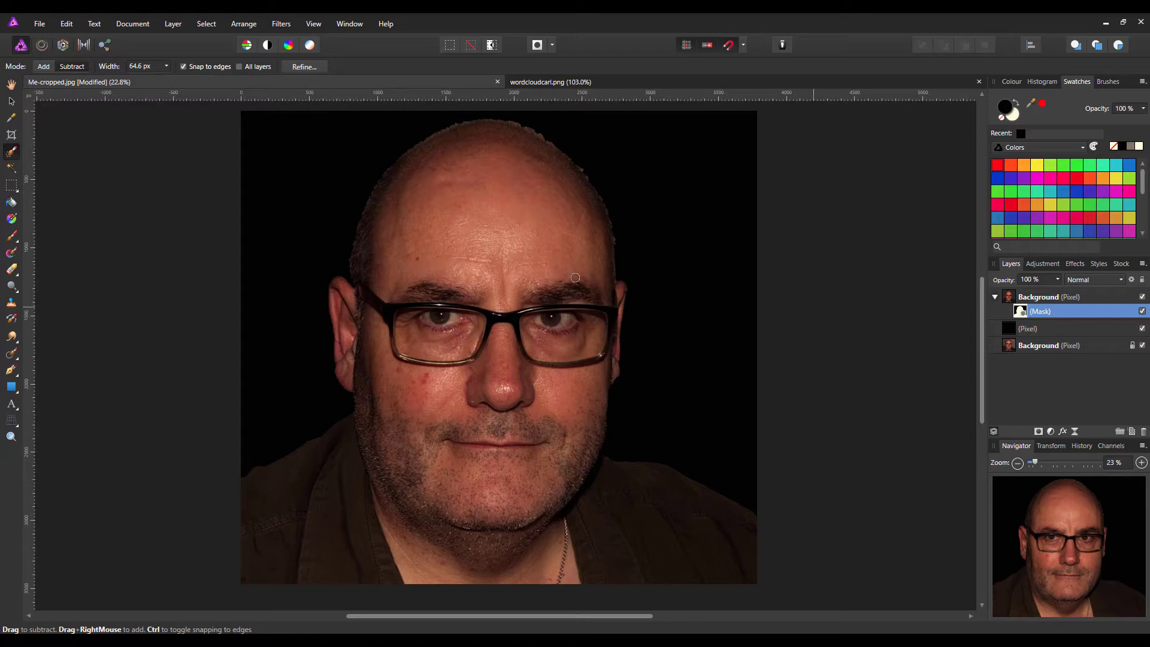
left_click(11, 240)
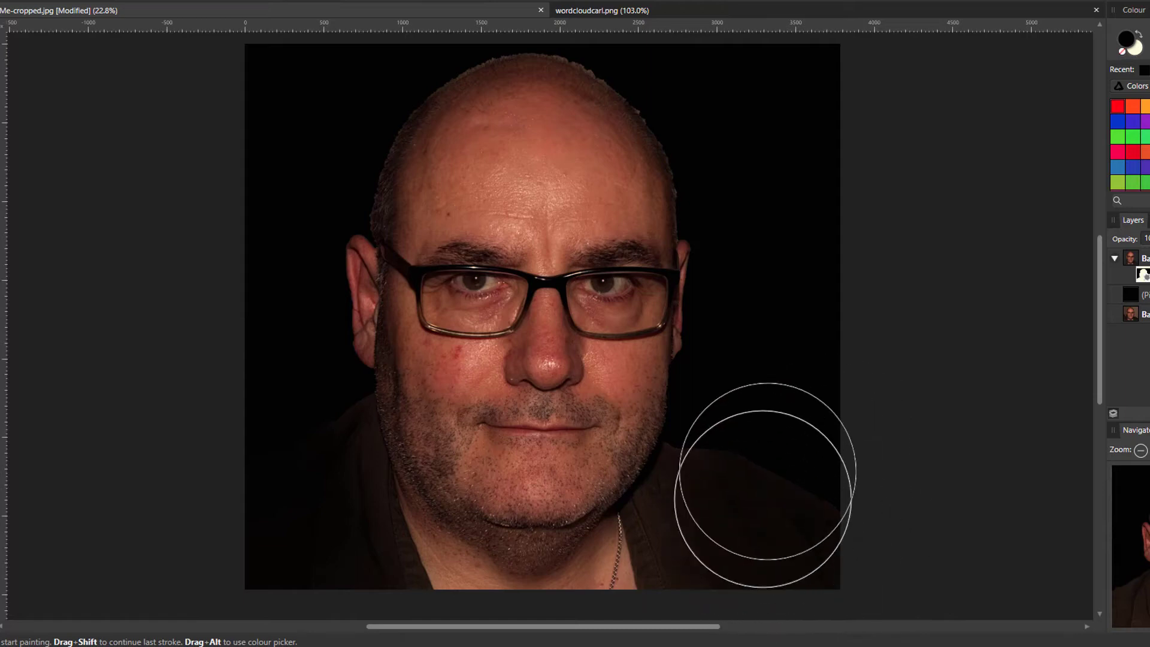
mouse_move(715, 615)
left_mouse_down()
mouse_move(792, 593)
mouse_move(840, 514)
mouse_move(797, 568)
mouse_move(780, 437)
mouse_move(799, 529)
mouse_move(763, 603)
mouse_move(796, 496)
mouse_move(772, 544)
mouse_move(710, 605)
left_mouse_up()
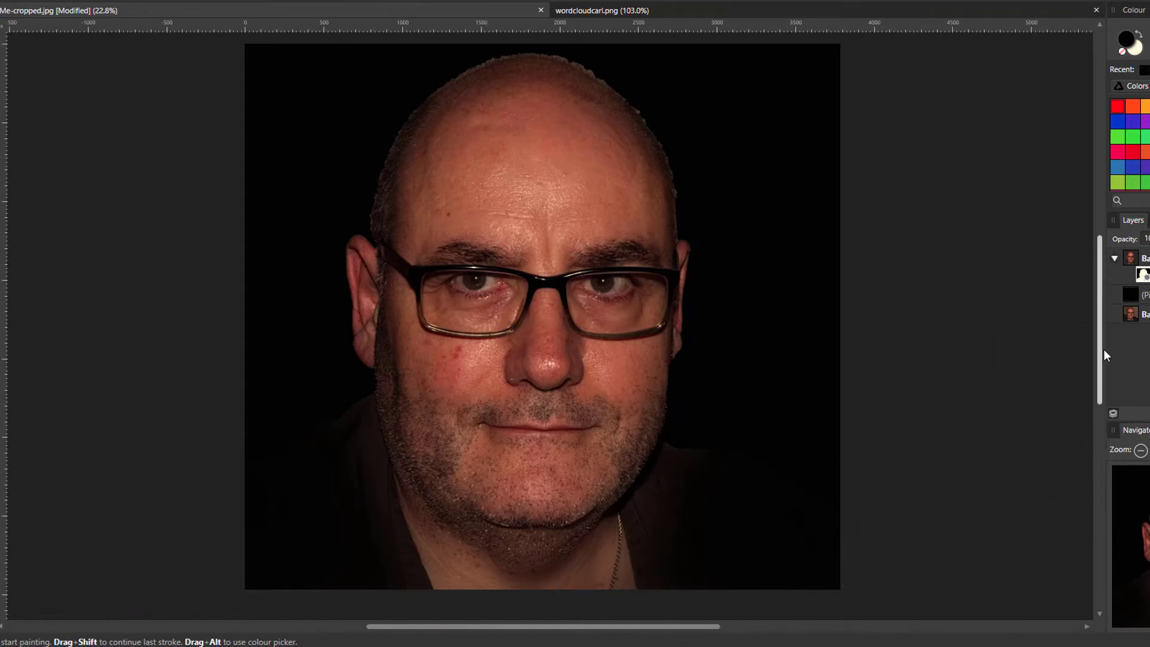
left_click_drag(1100, 358, 1102, 410)
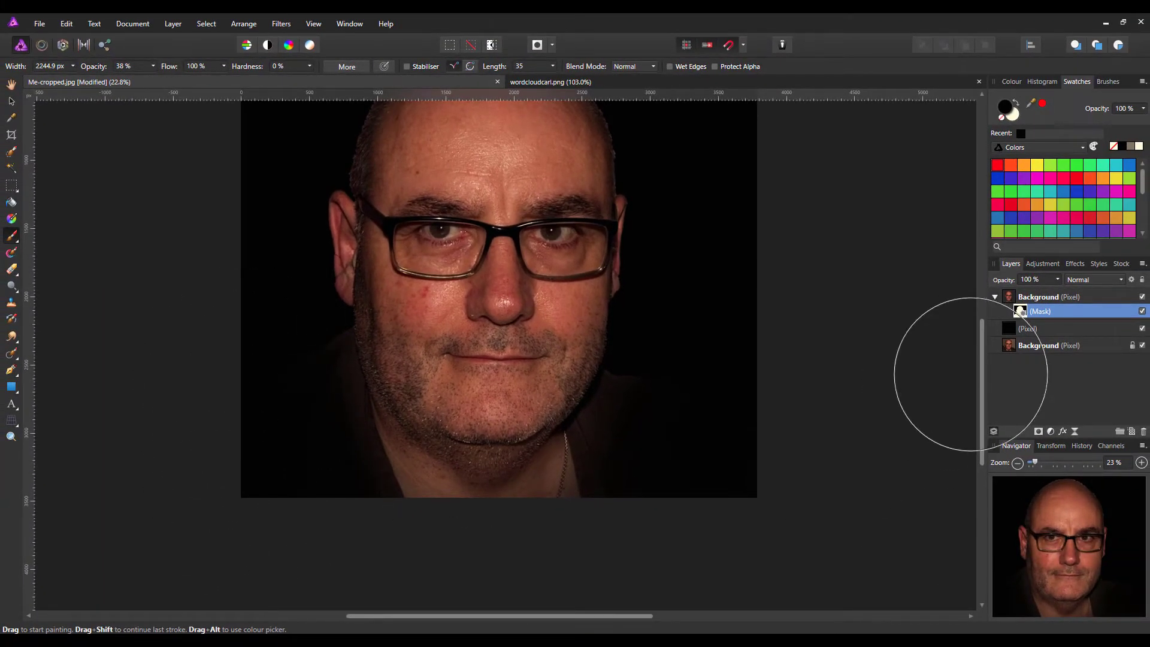
left_click_drag(982, 365, 984, 321)
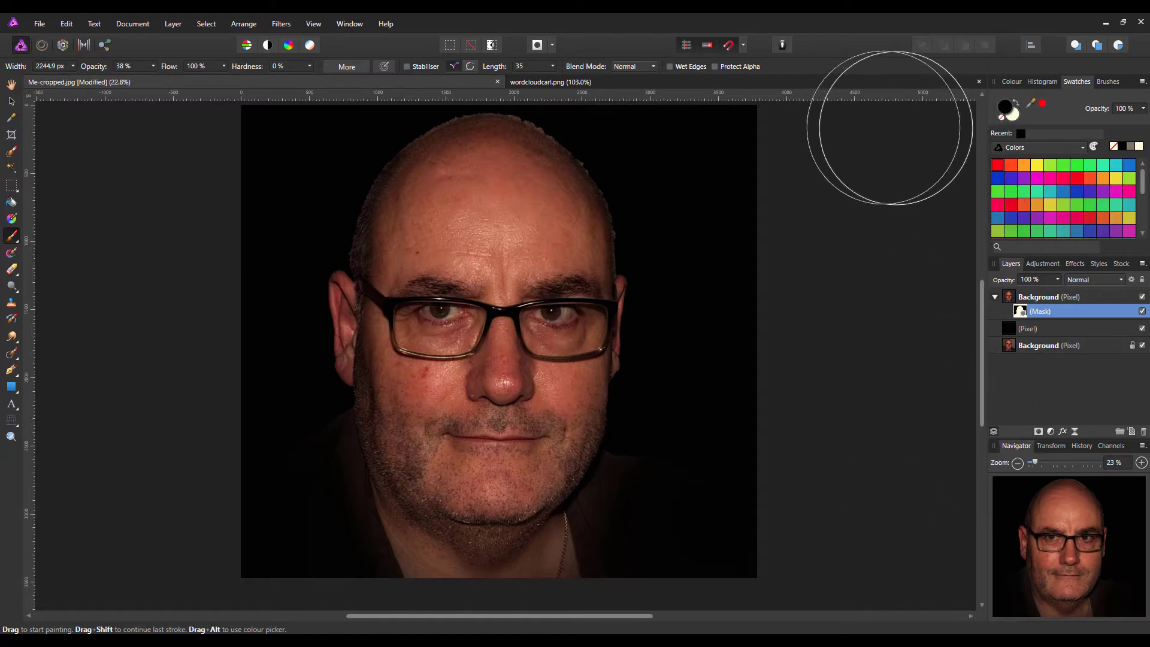
Copy the Background layer of the word cloud image and paste it above the masked portrait layer in Me-cropped.jpg
left_click(803, 83)
key("h")
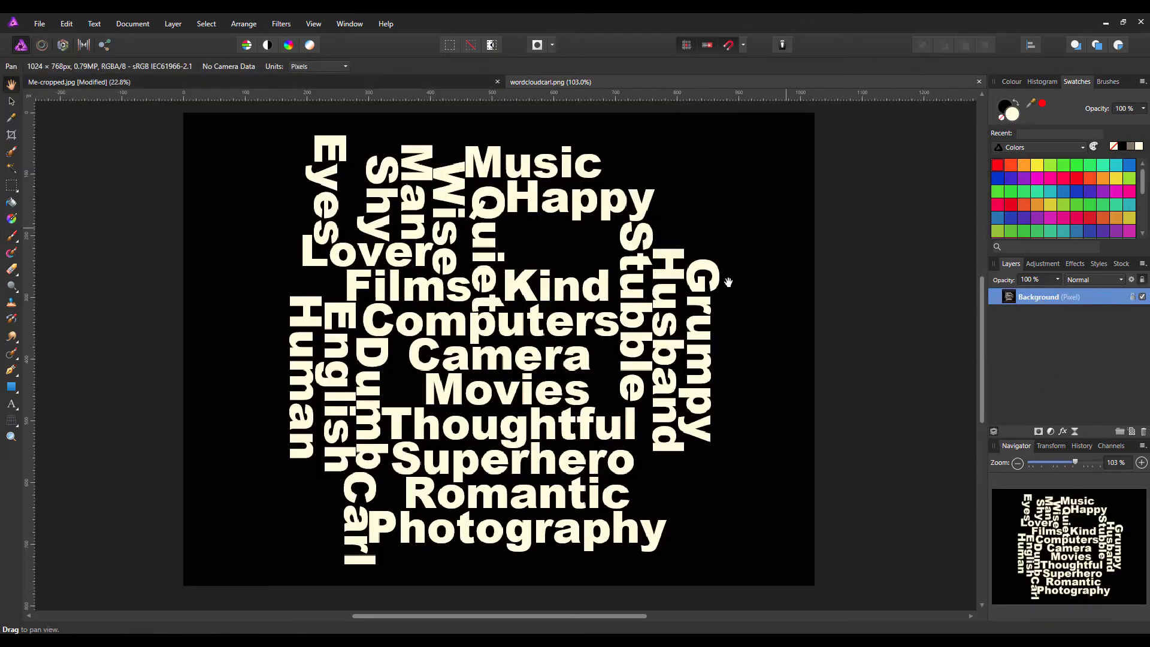
right_click(1051, 298)
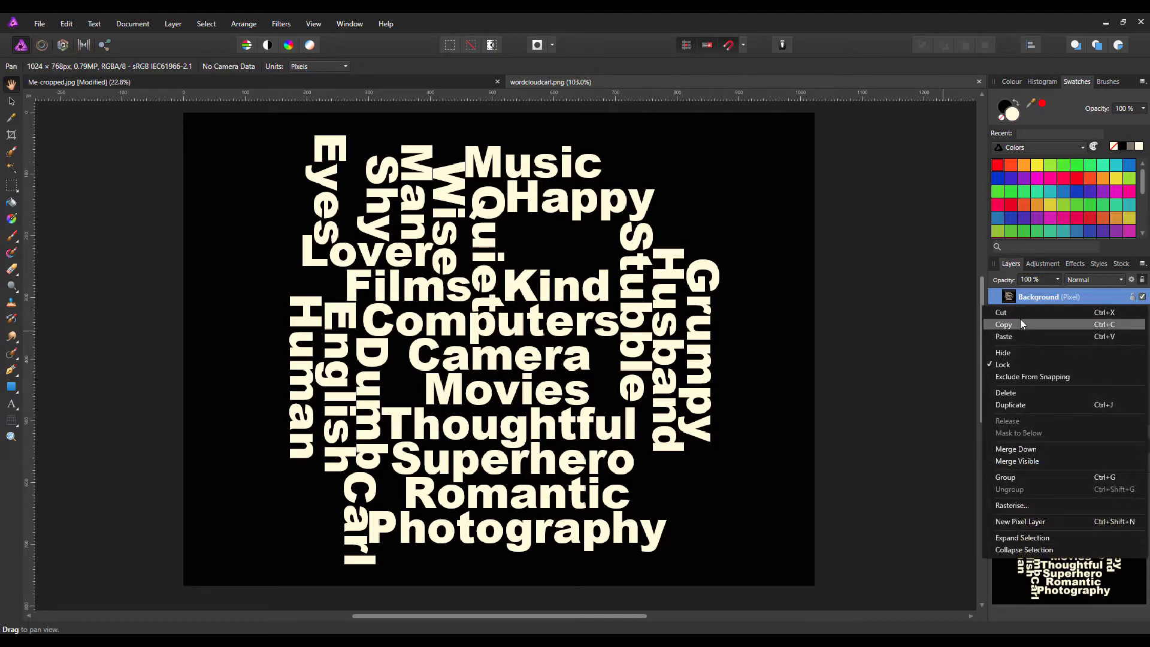
left_click(1111, 330)
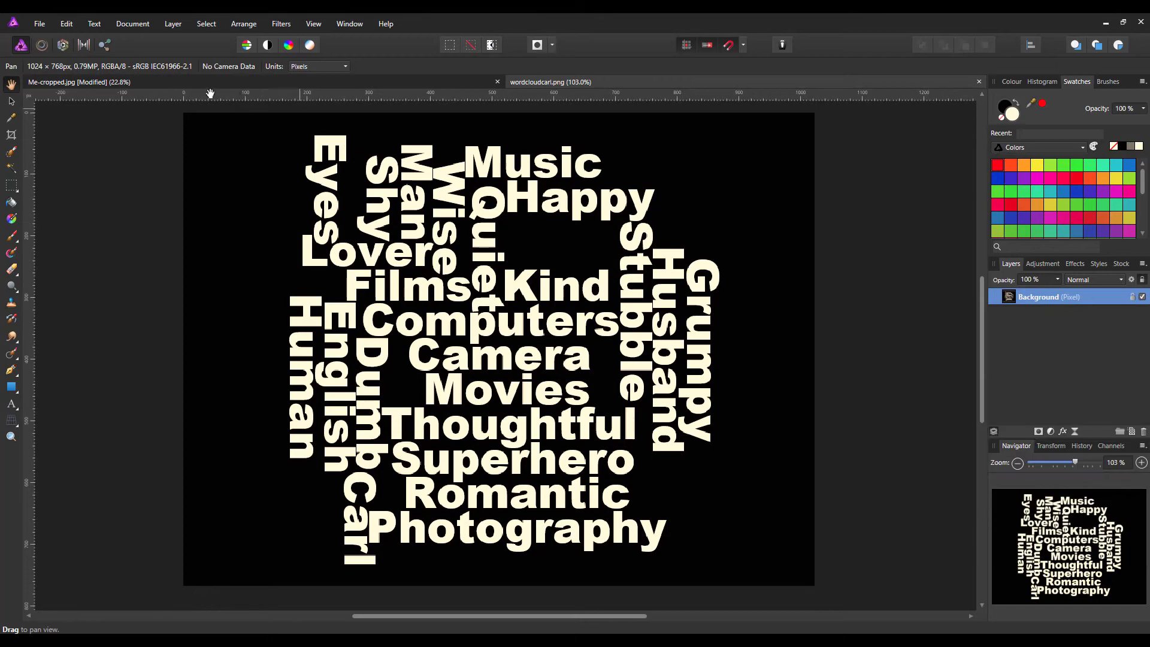
left_click(333, 82)
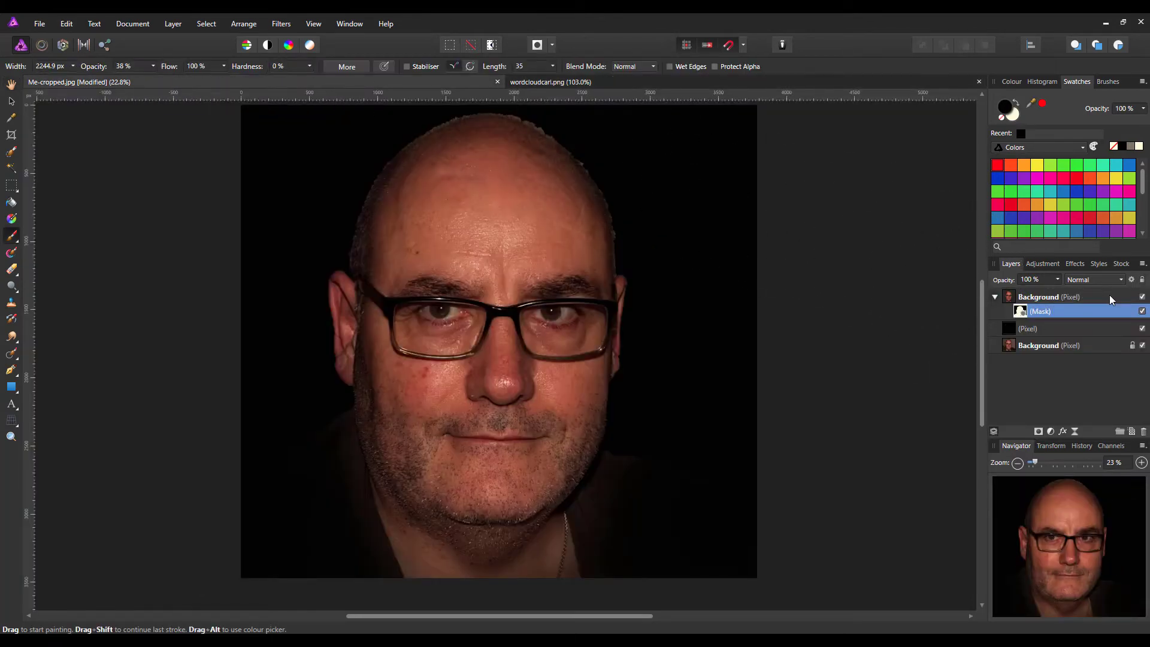
left_click(1008, 296)
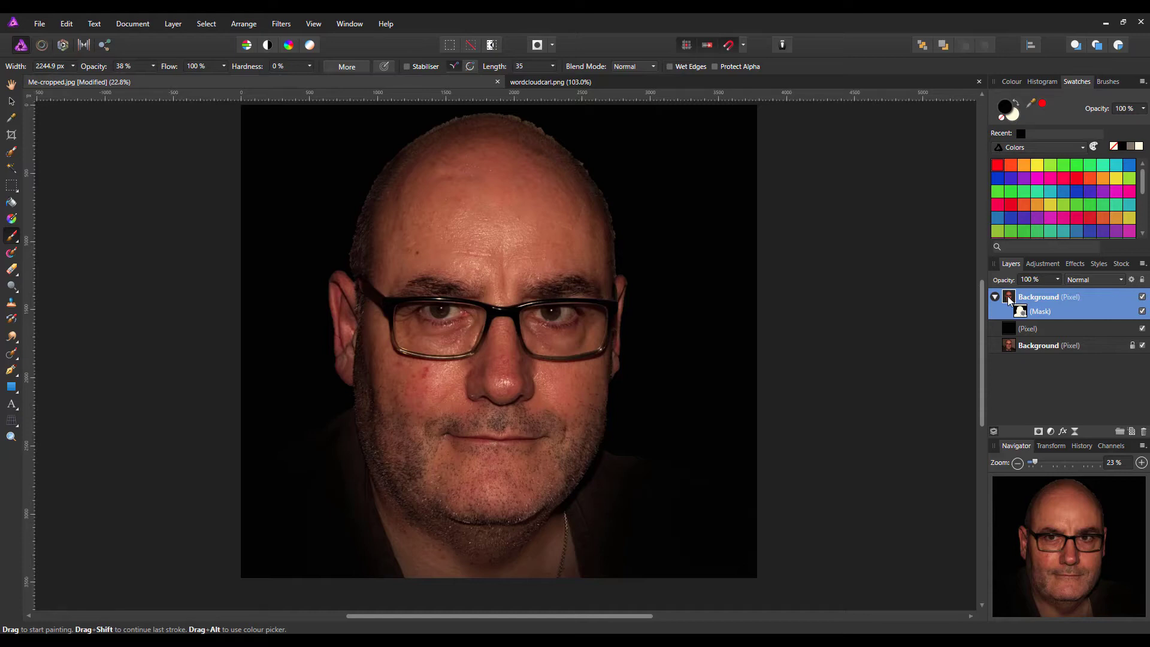
left_click(66, 24)
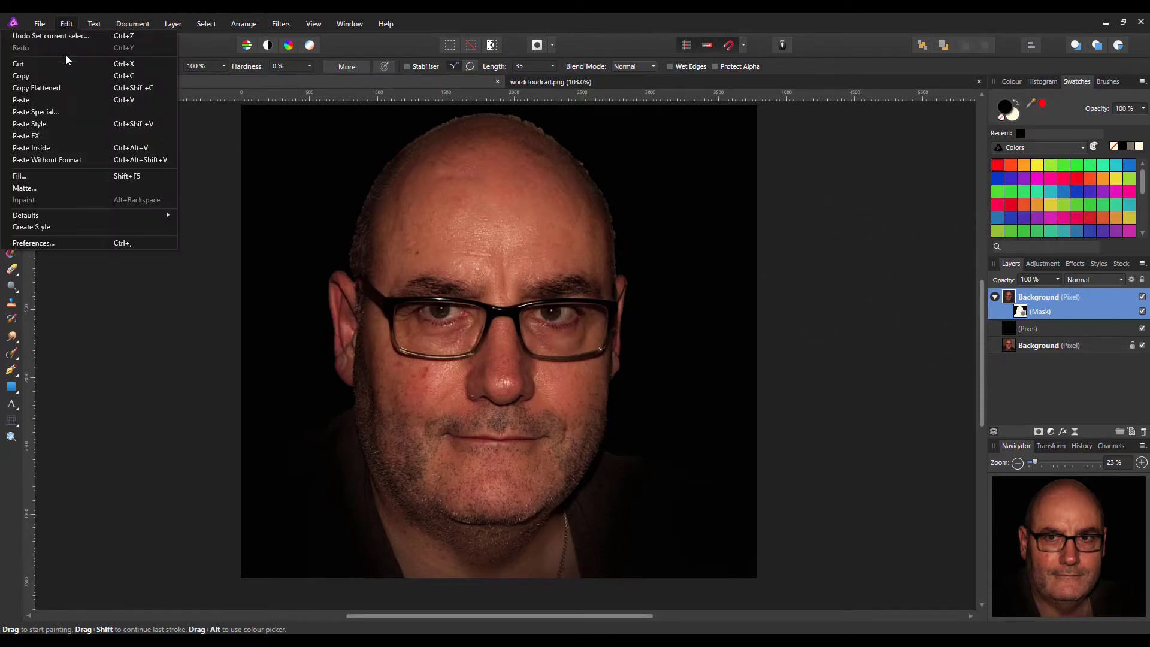
left_click(34, 101)
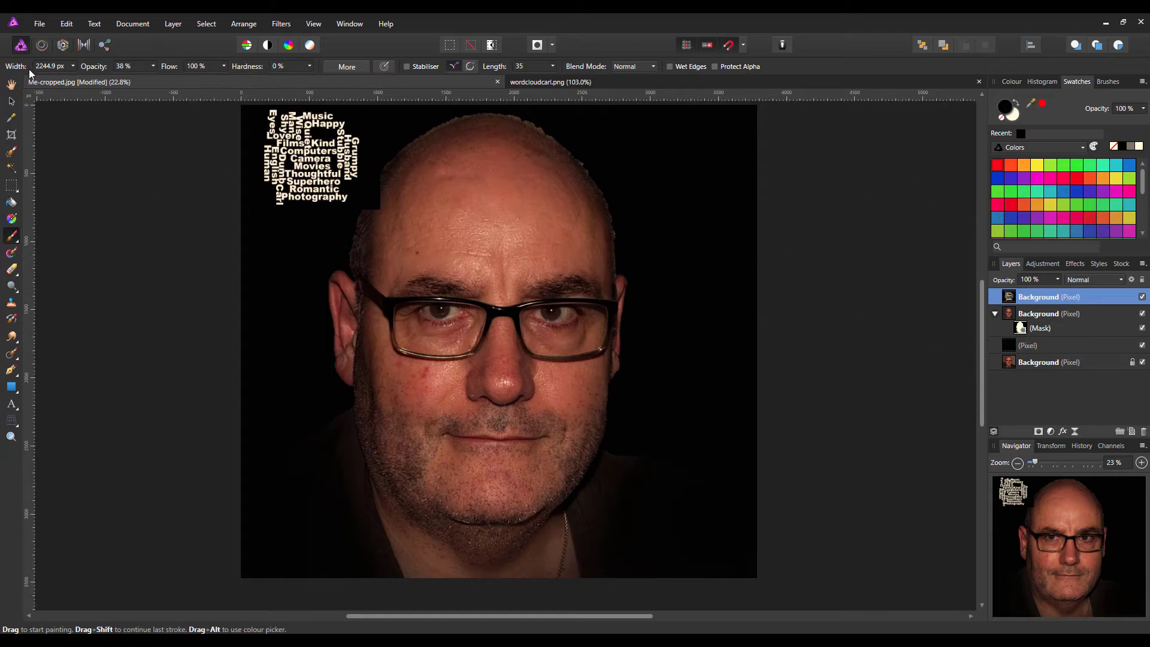
Move the pasted word cloud onto the man's forehead and set its blend mode to Screen
left_click(11, 101)
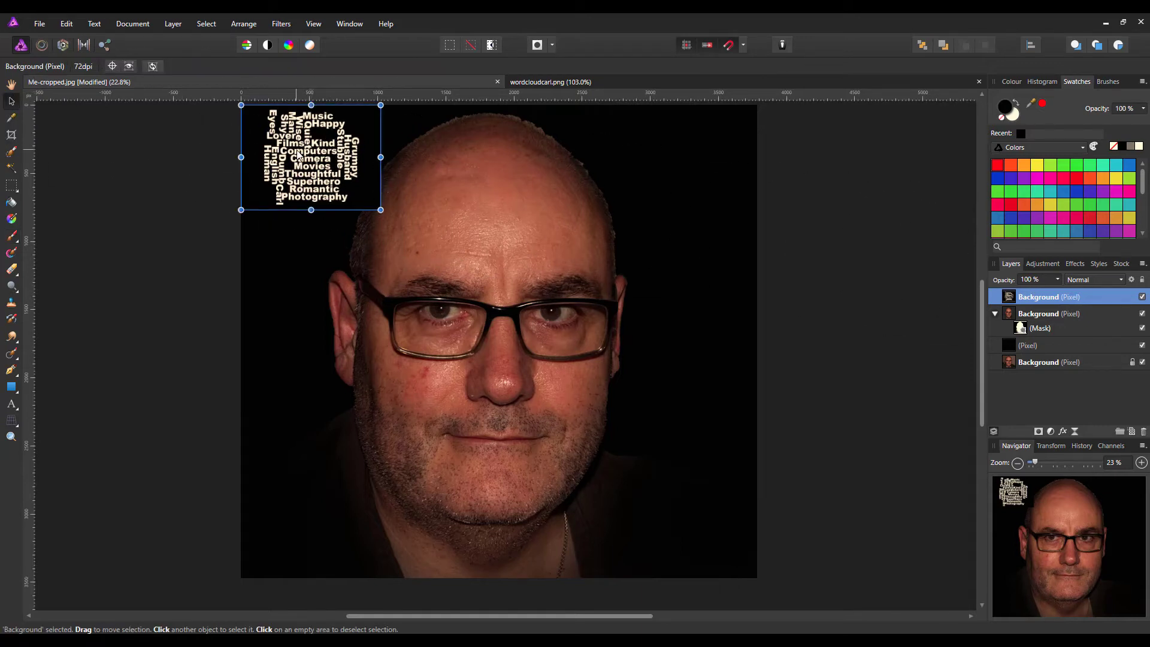
left_click_drag(300, 157, 500, 230)
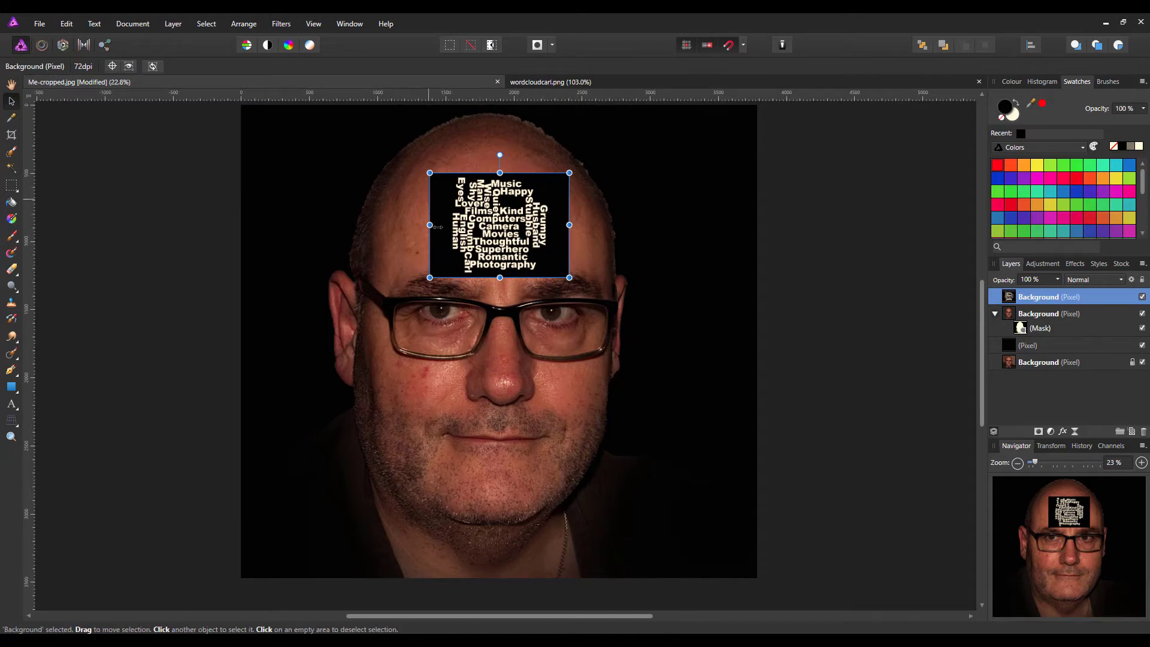
left_click(1119, 280)
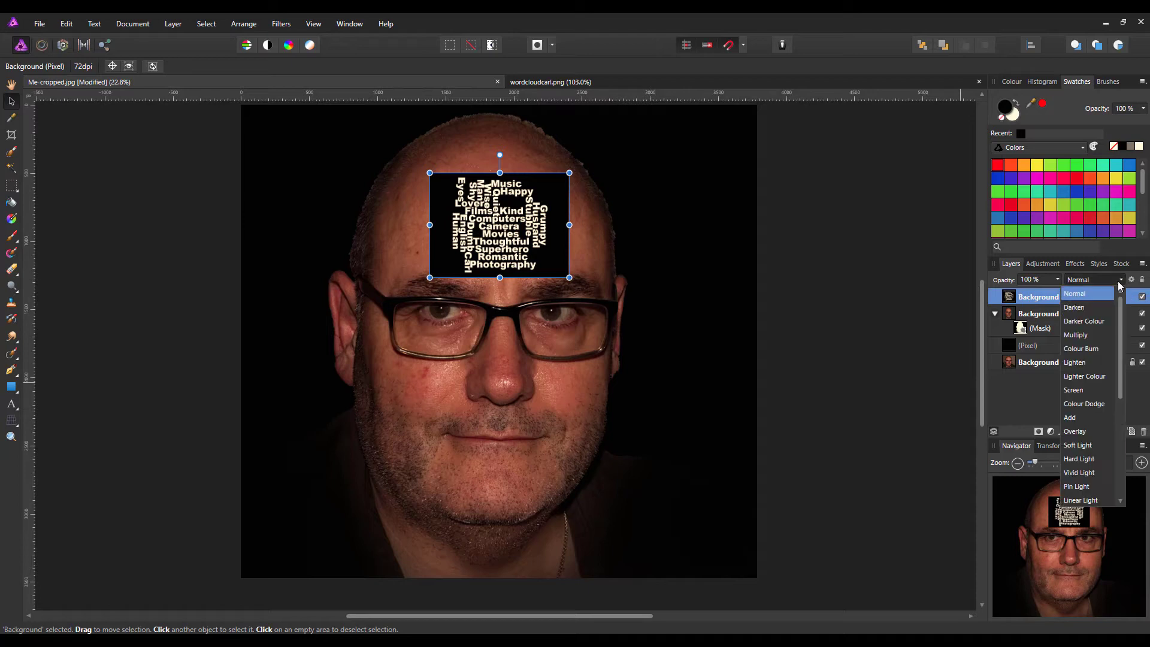
left_click(1082, 389)
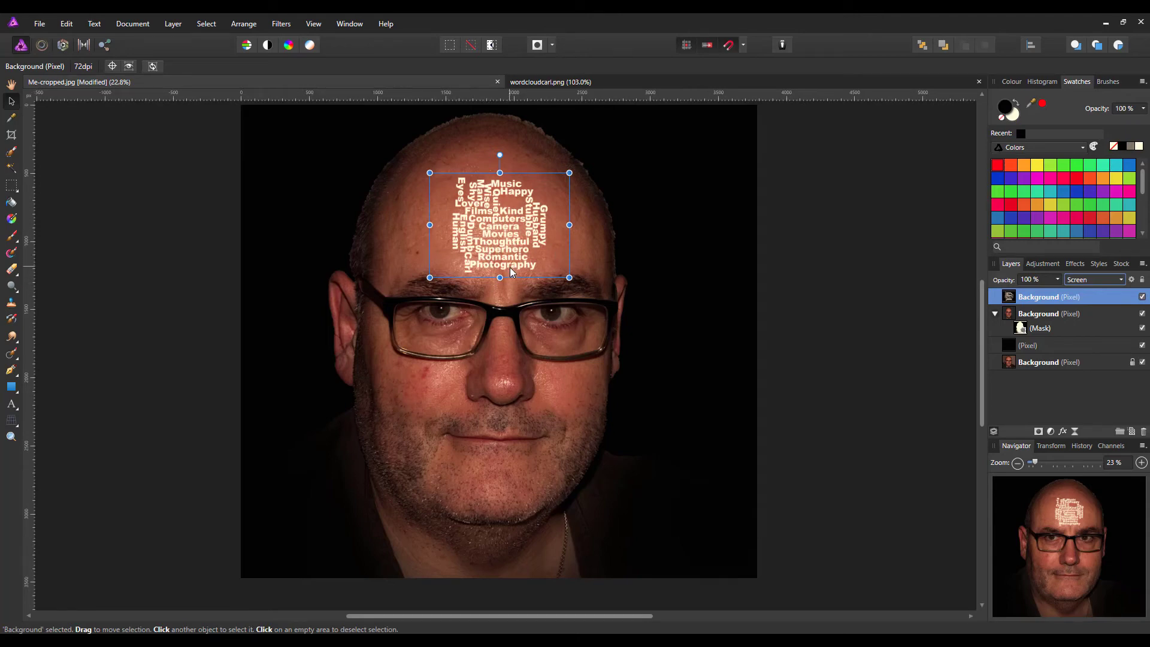
Move the word cloud to the portrait's upper-left corner and enlarge it proportionally to 44 dpi, with its words inside the image edges
left_click_drag(505, 240, 302, 174)
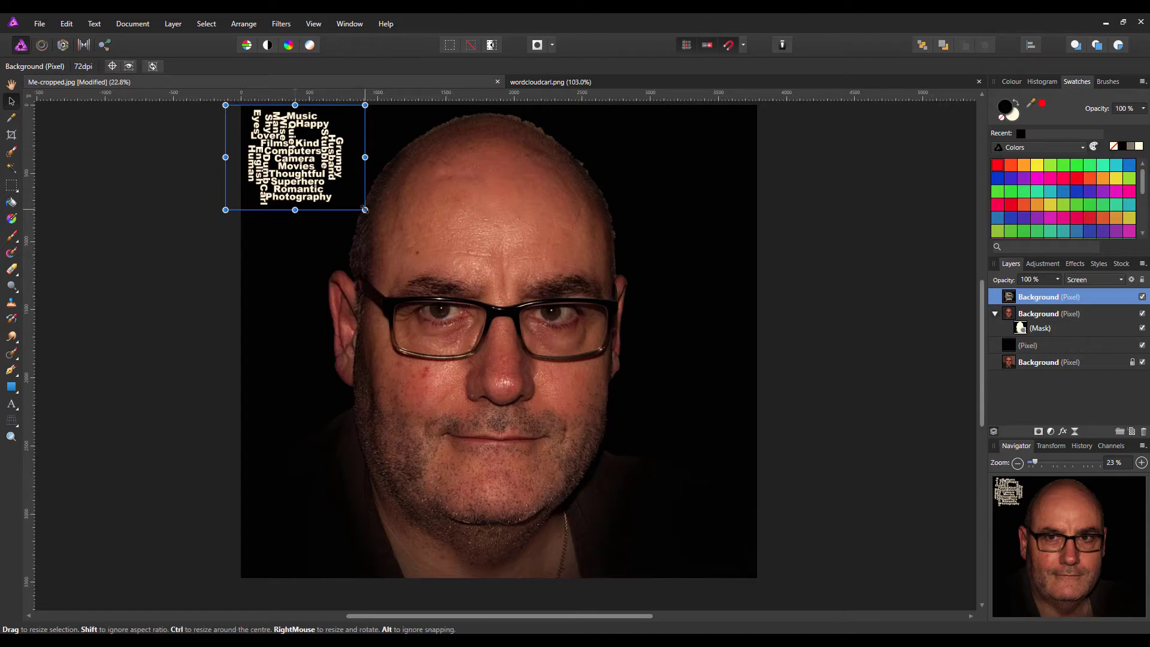
left_click_drag(365, 208, 403, 246)
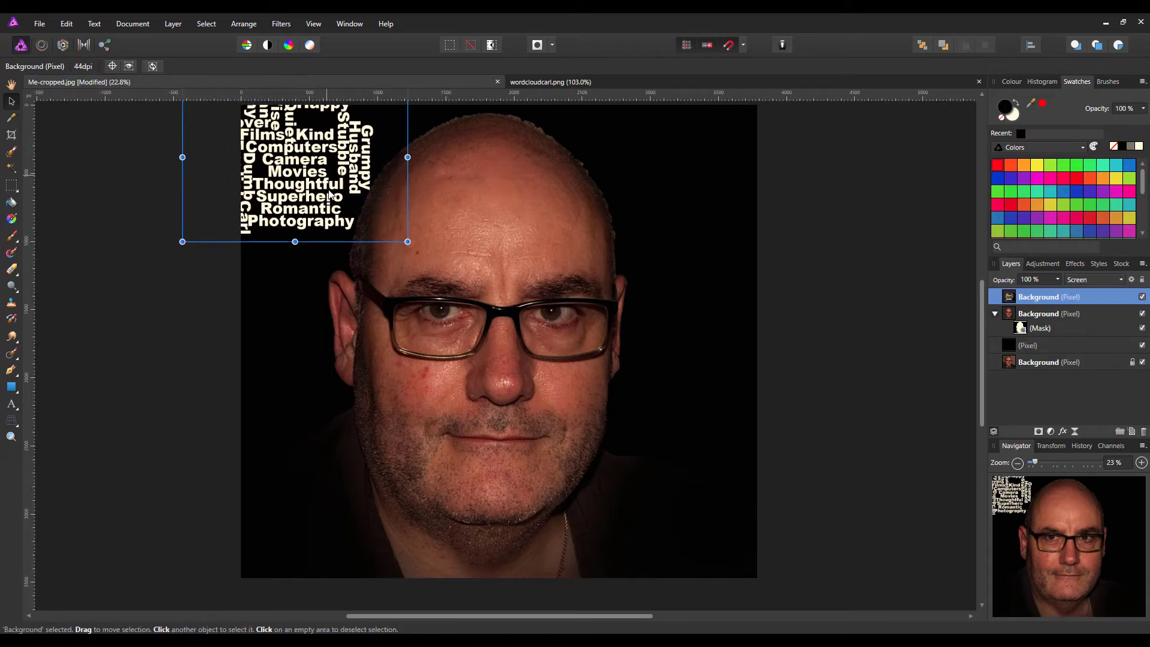
left_click_drag(330, 186, 349, 200)
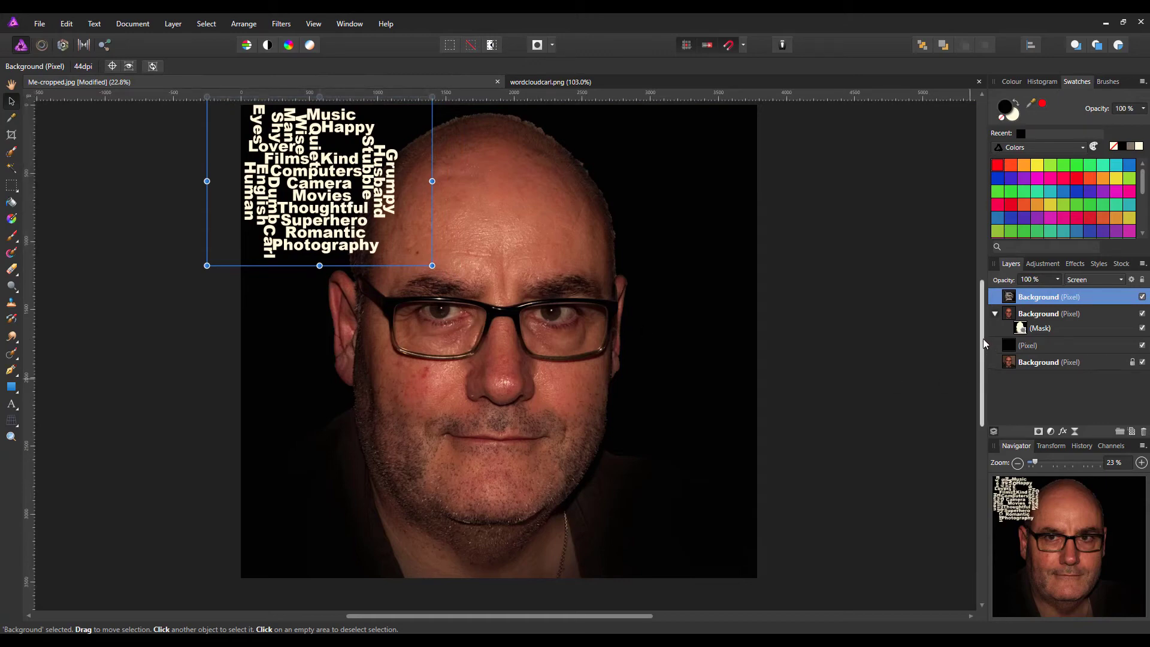
left_click_drag(983, 339, 984, 334)
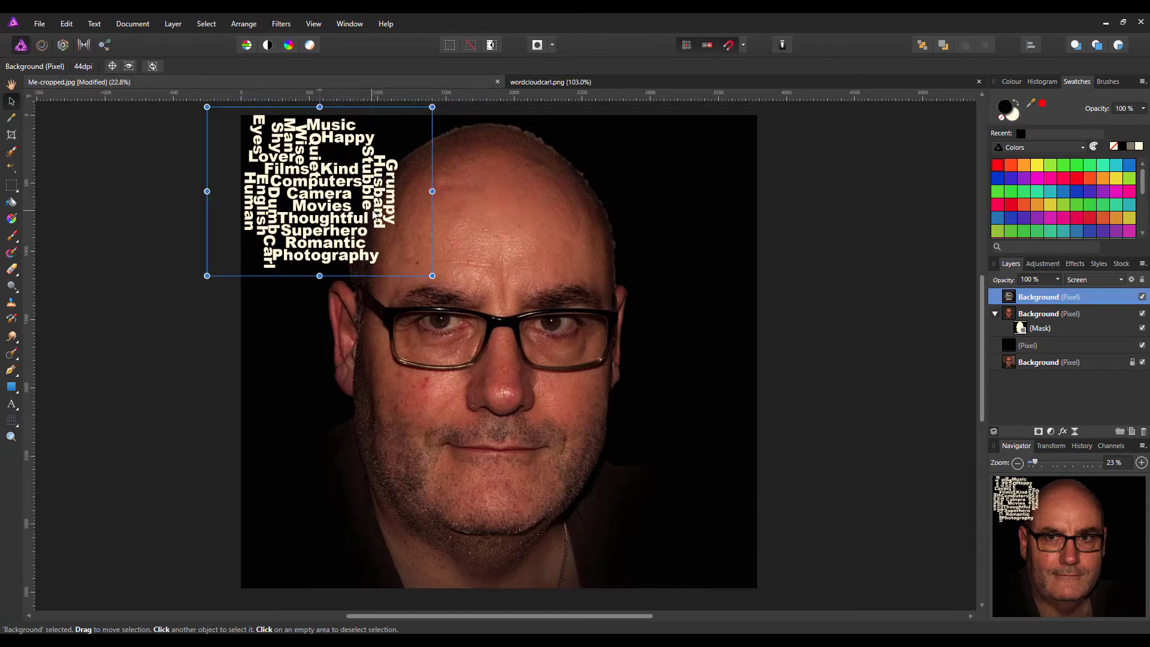
left_click_drag(373, 214, 373, 214)
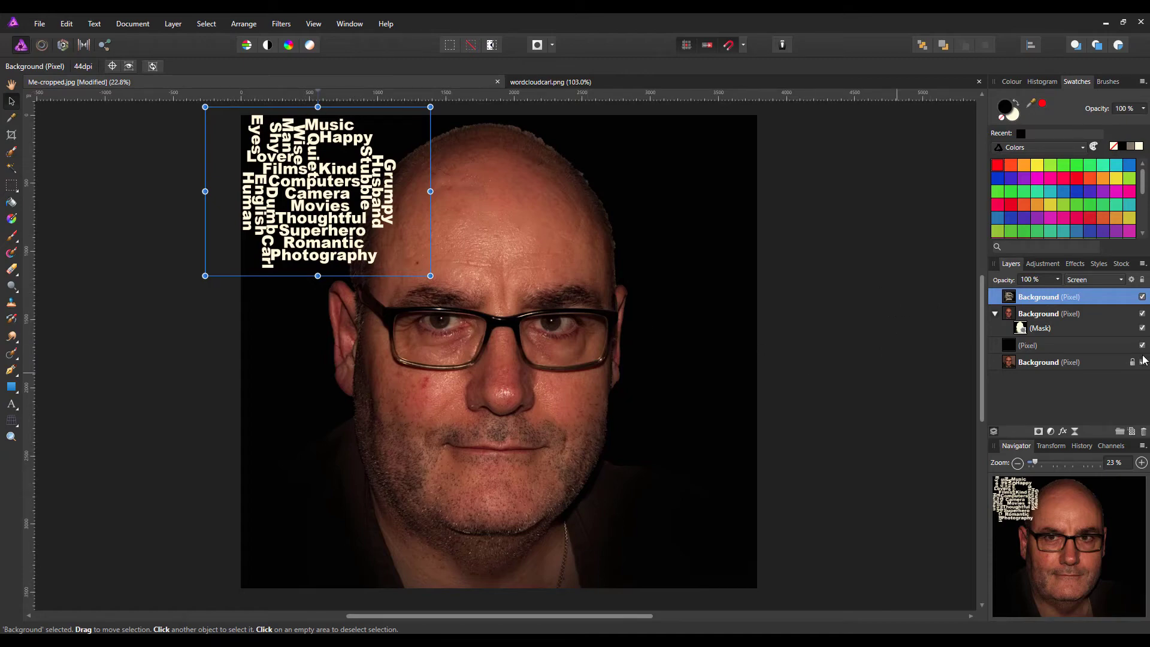
Duplicate the word cloud layer and place the copy over the man's forehead
right_click(1050, 298)
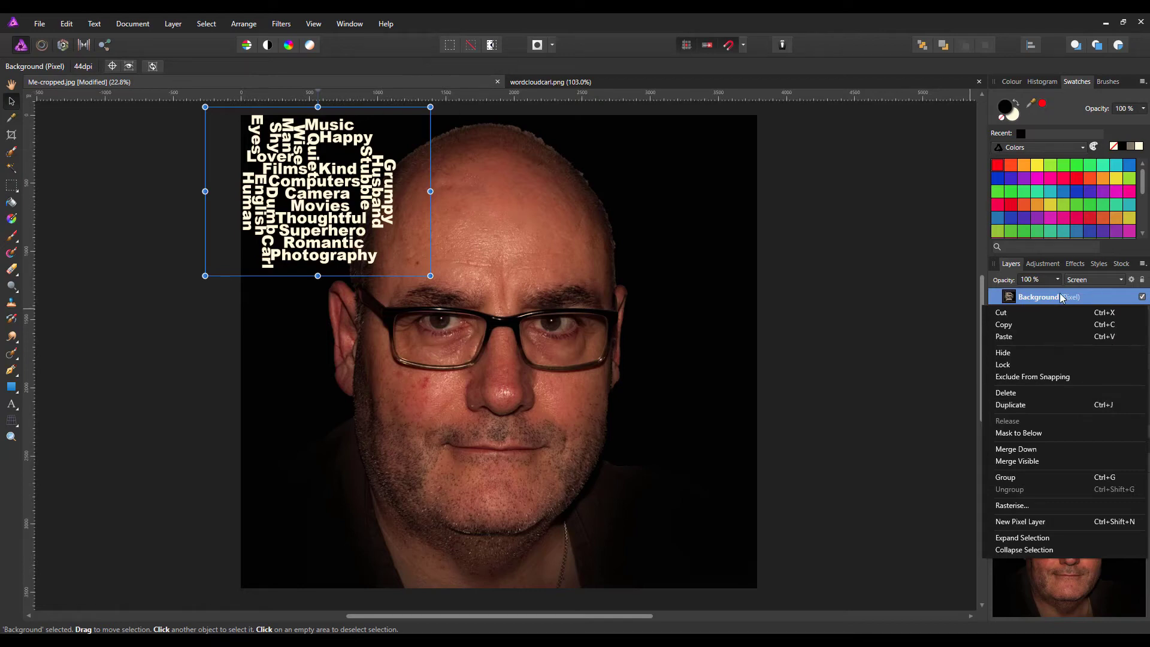
left_click(981, 277)
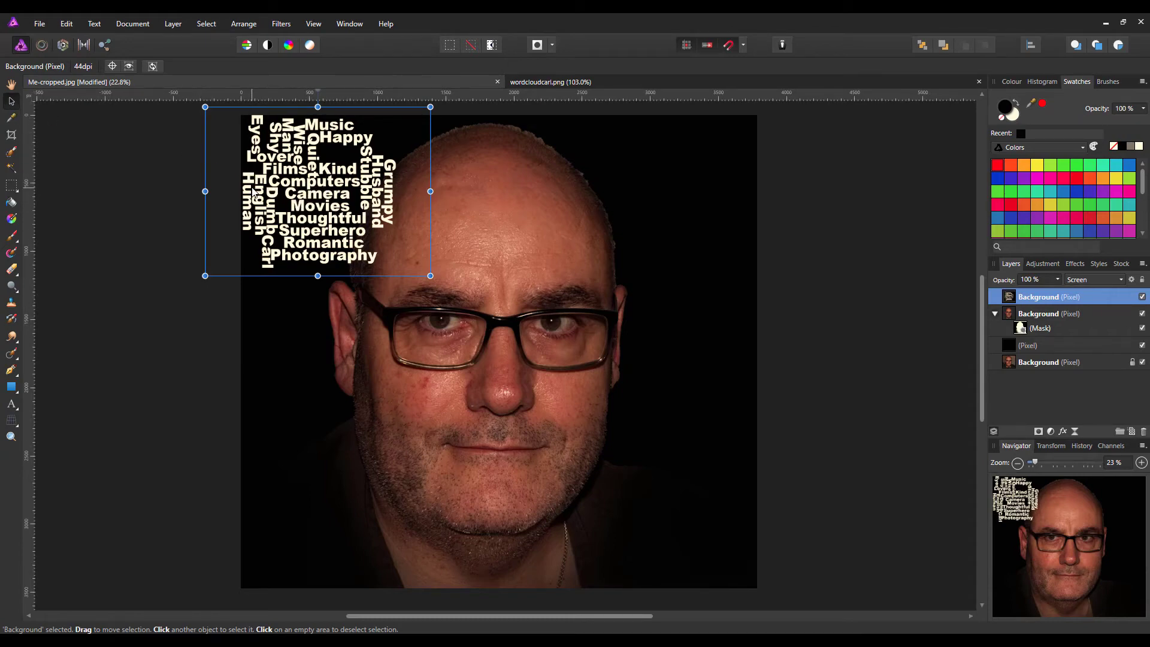
left_click_drag(347, 186, 541, 220)
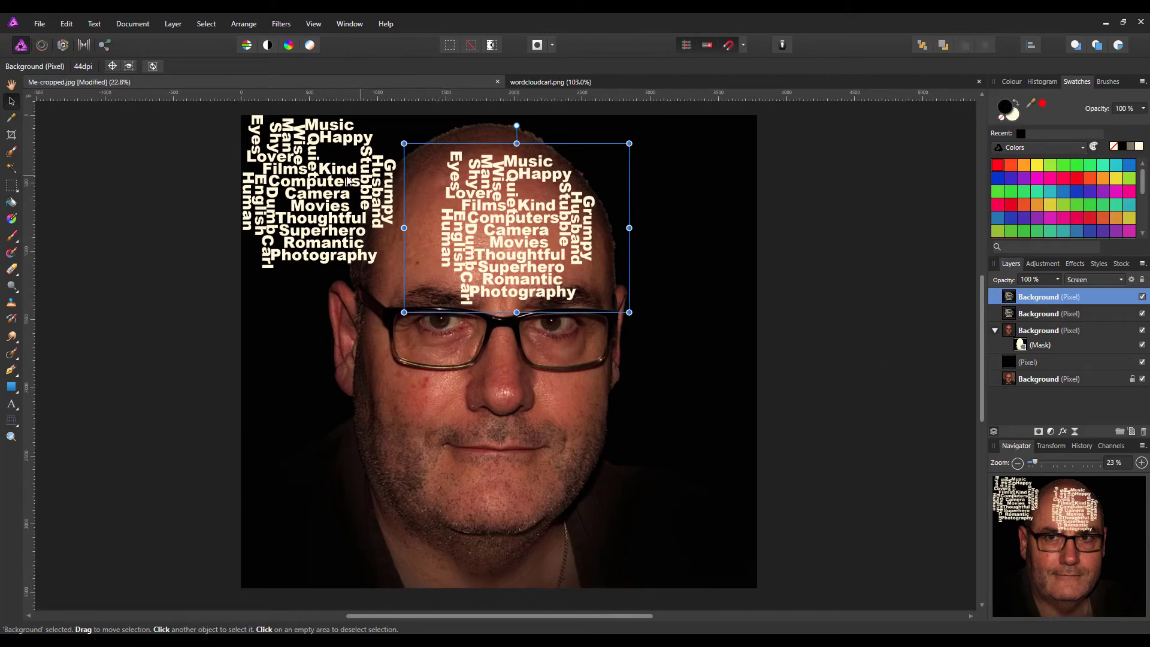
mouse_move(545, 249)
left_mouse_down()
mouse_move(521, 218)
mouse_move(505, 225)
mouse_move(534, 248)
left_mouse_up()
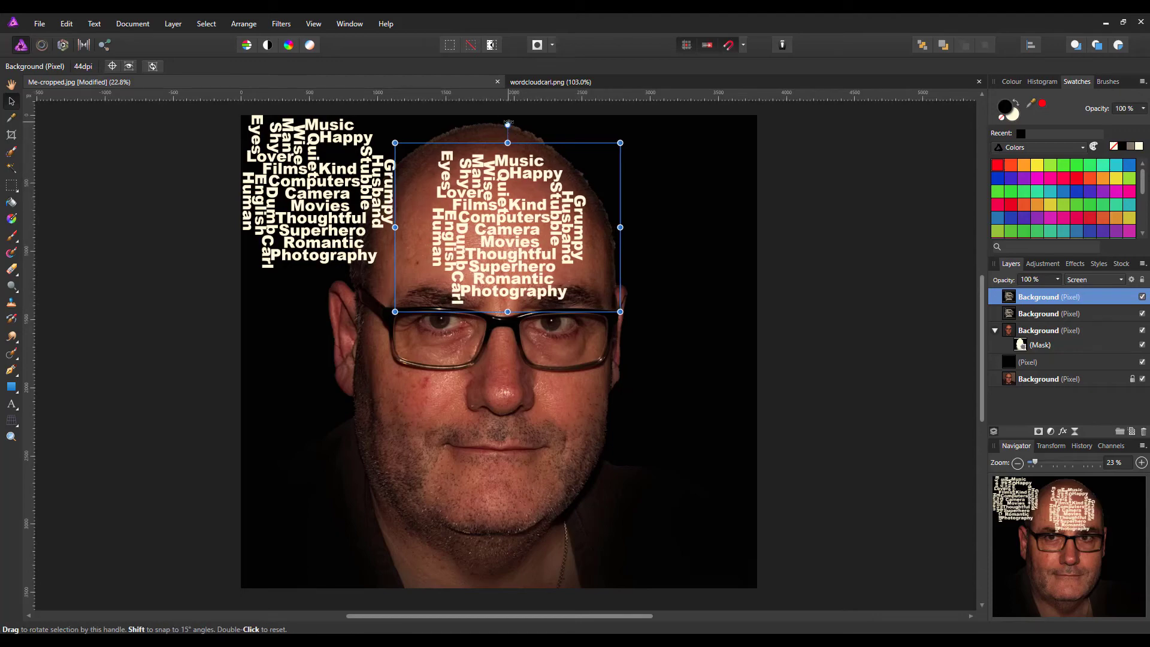
Try both sideways orientations on the forehead word cloud and leave it rotated a quarter turn anticlockwise
left_click_drag(508, 124, 419, 176)
left_click_drag(351, 251, 327, 323)
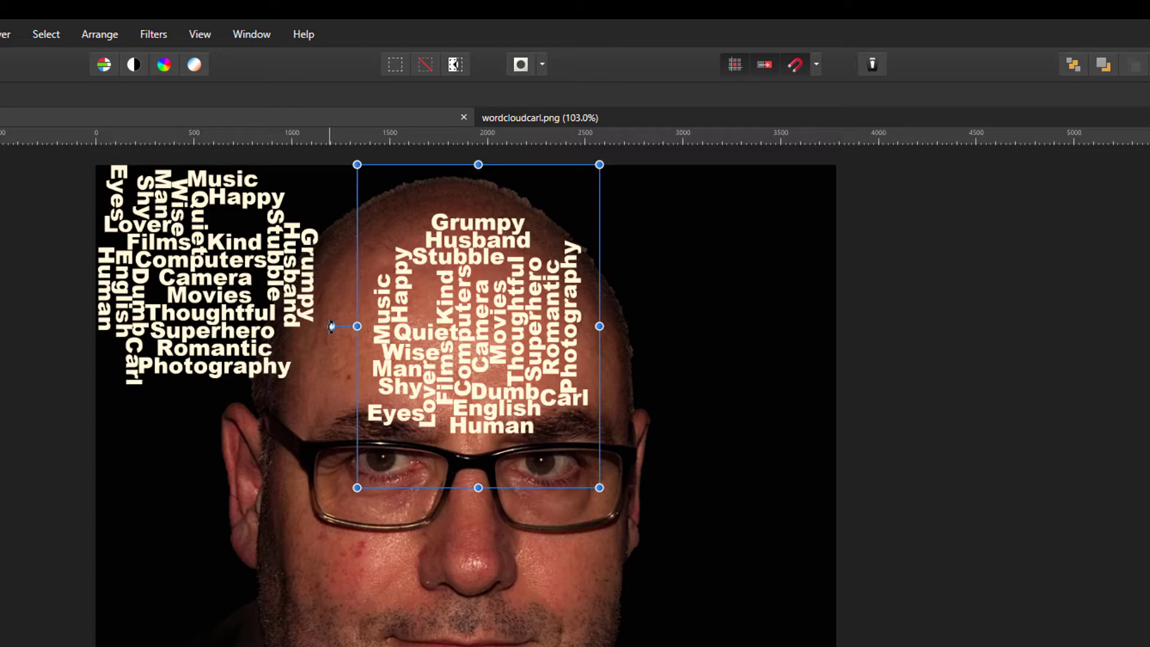
left_click_drag(331, 325, 666, 311)
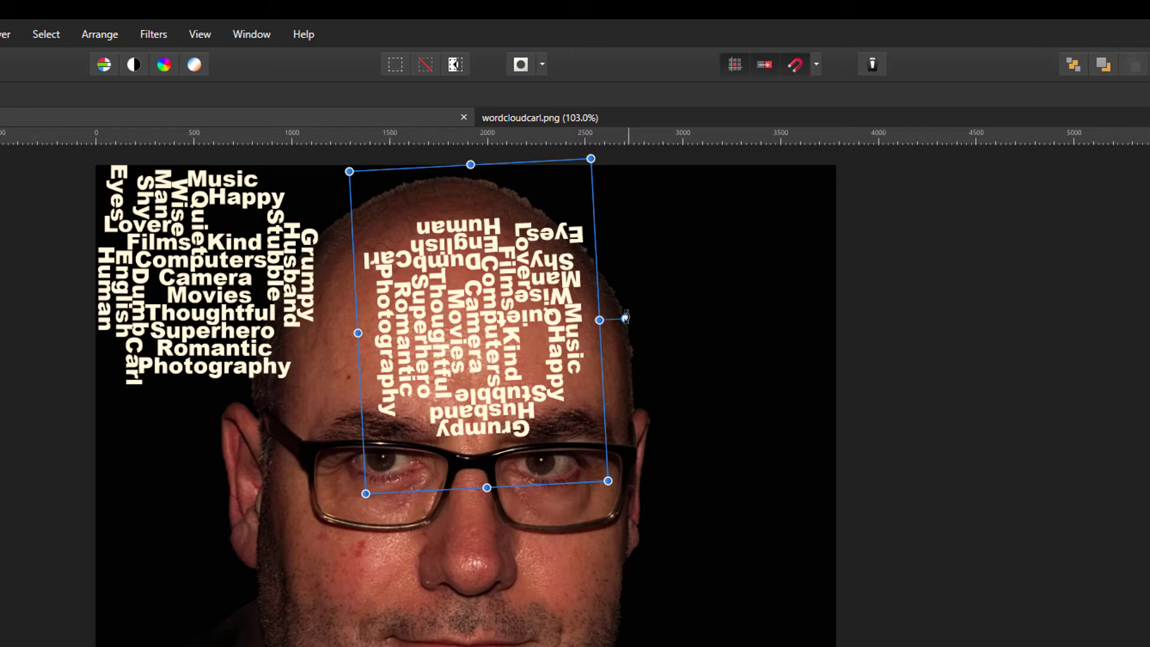
left_click_drag(625, 321, 626, 327)
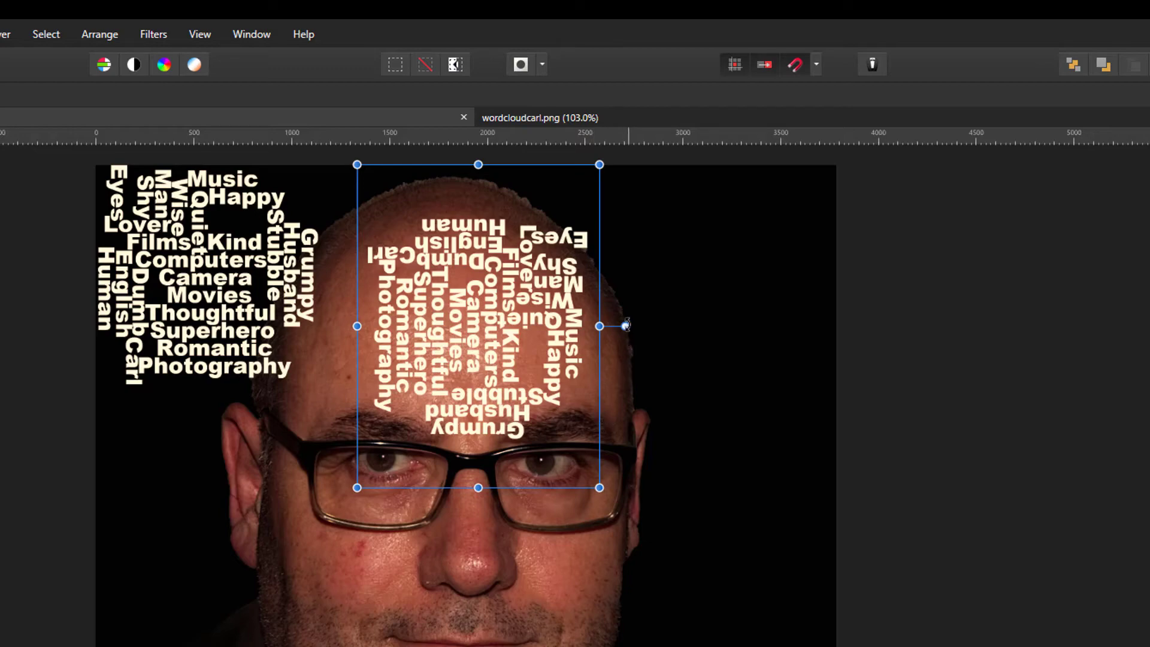
left_click_drag(625, 326, 330, 309)
Move the rotated word cloud to overlap the first one near the top edge, and place a duplicate below along the portrait's left edge
left_click_drag(471, 396, 383, 364)
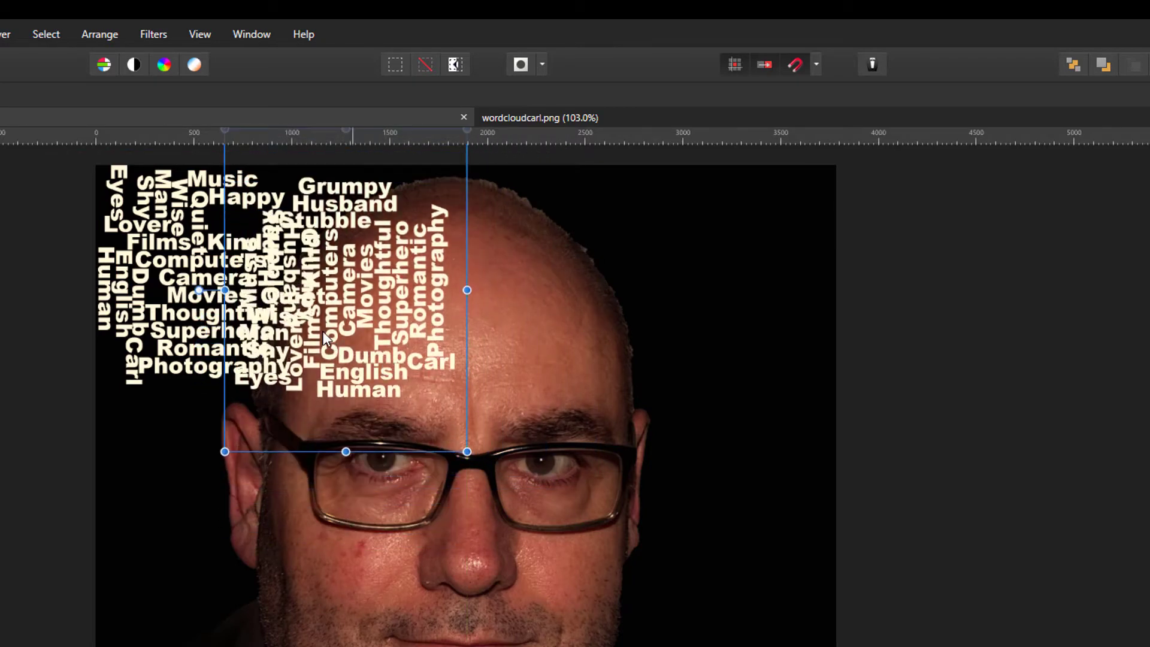
left_click_drag(429, 315, 393, 313)
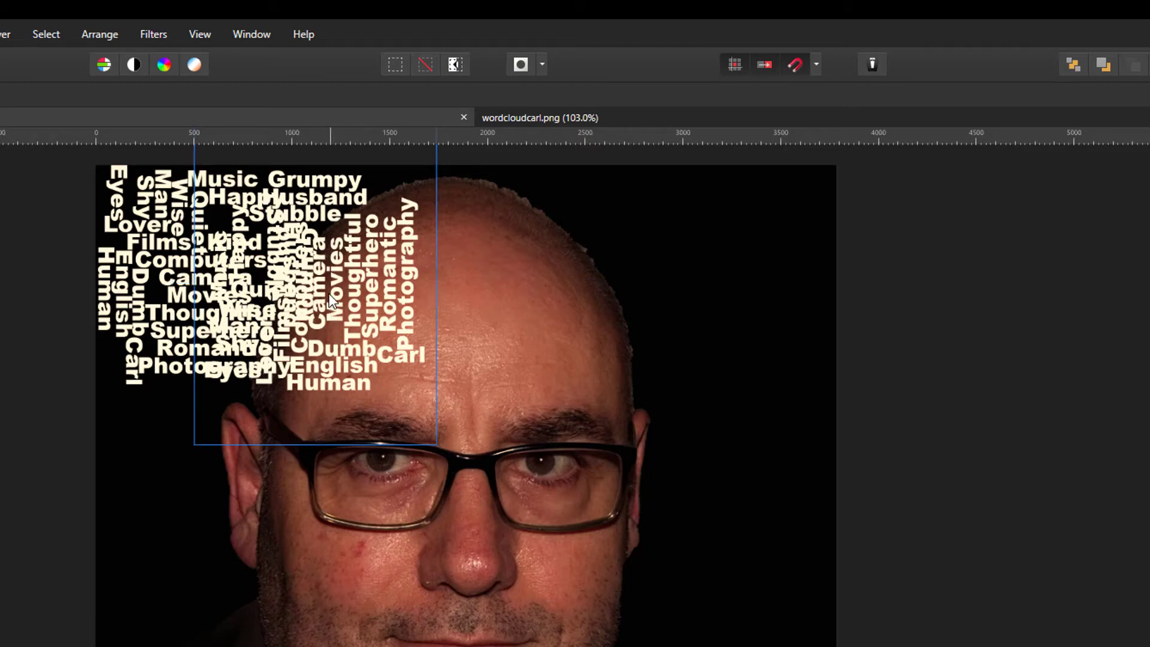
left_click_drag(333, 311, 223, 459)
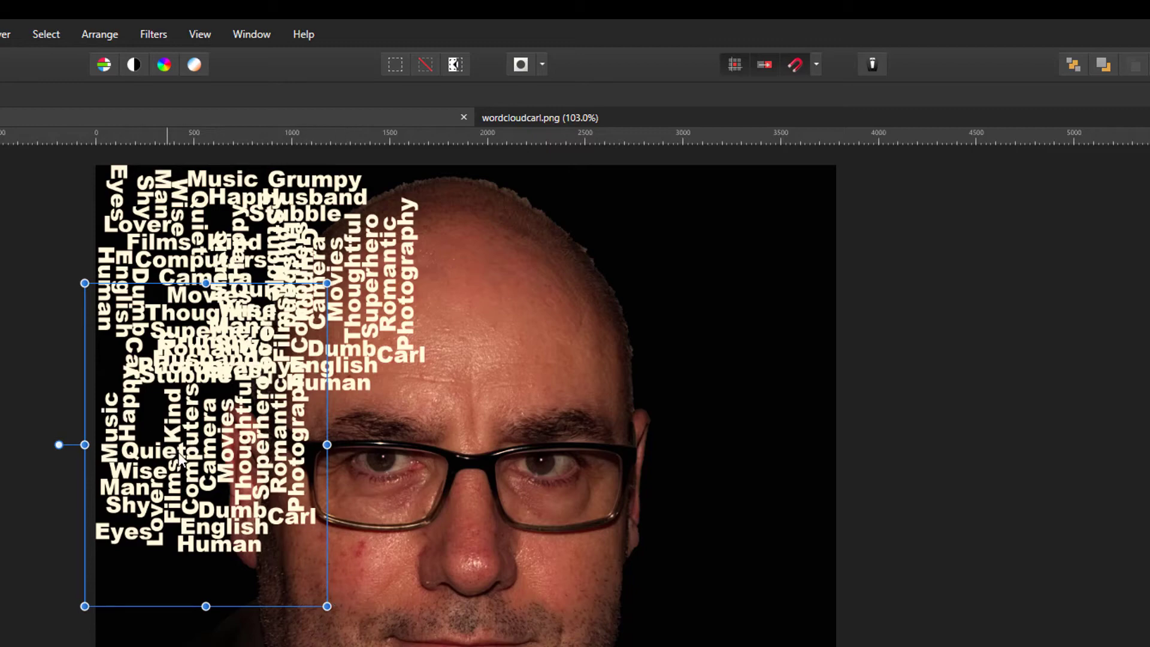
Duplicate the rotated word cloud again, enlarge the copy to 28 dpi, and move it to the portrait's lower-left corner
left_click_drag(193, 453, 447, 494)
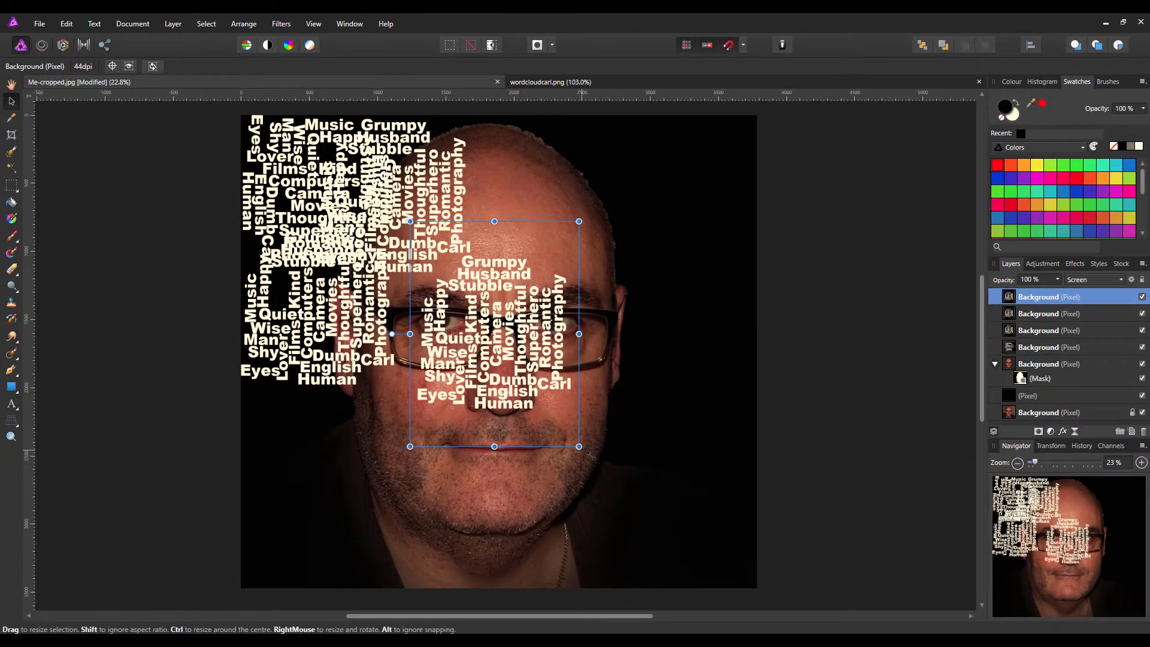
left_click_drag(590, 456, 640, 476)
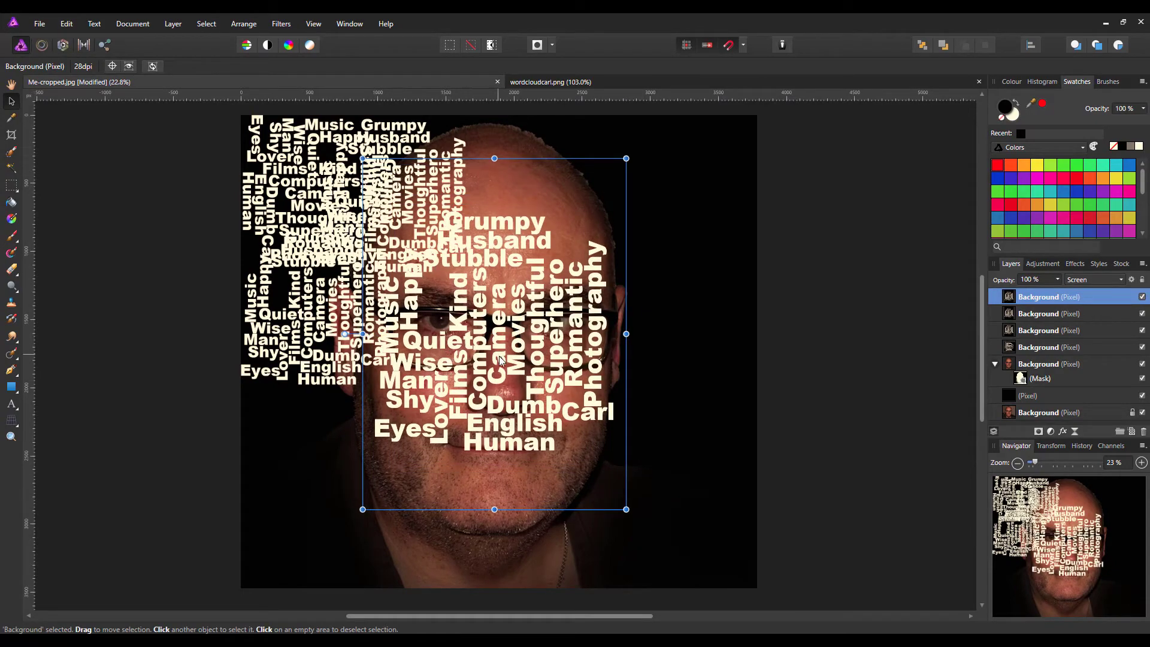
left_click_drag(501, 360, 371, 508)
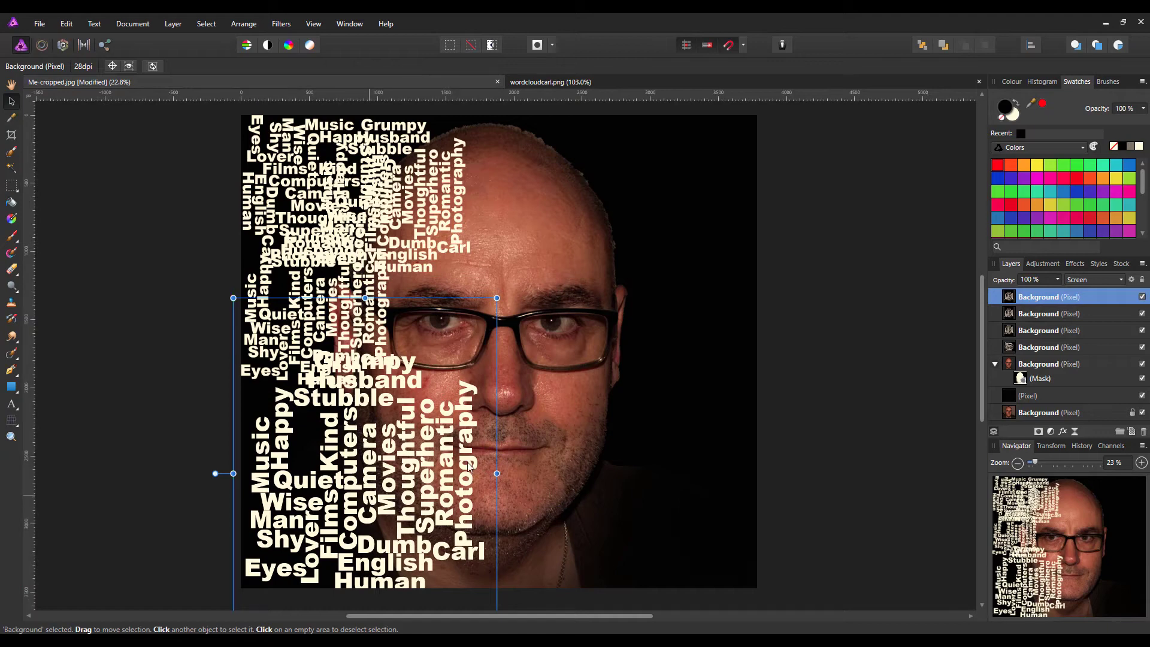
left_click(577, 442)
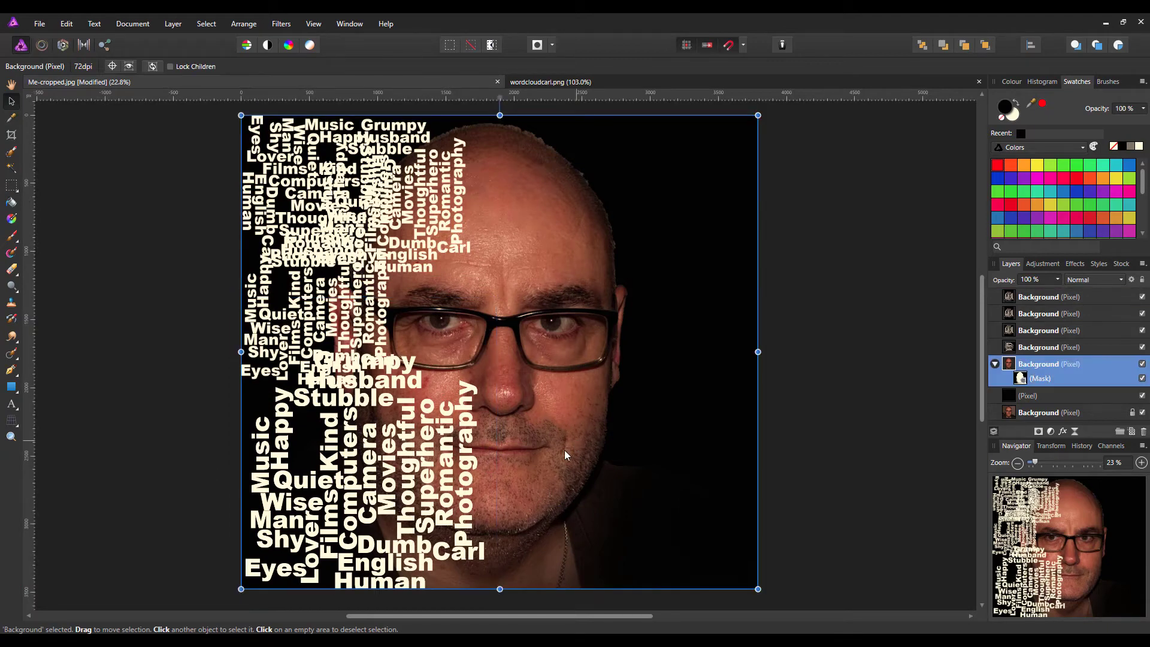
Duplicate the large lower-left word cloud, rotate the copy a quarter turn clockwise, and place it over the forehead and eyes
left_click(393, 476)
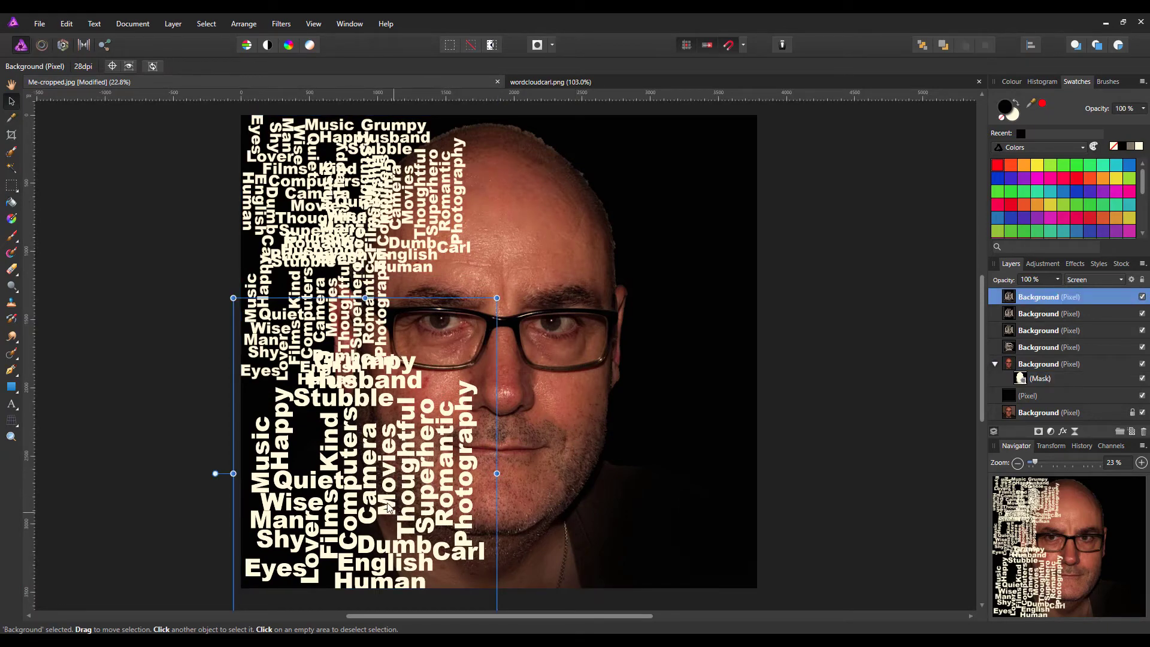
left_click_drag(376, 511, 648, 417, "ctrl")
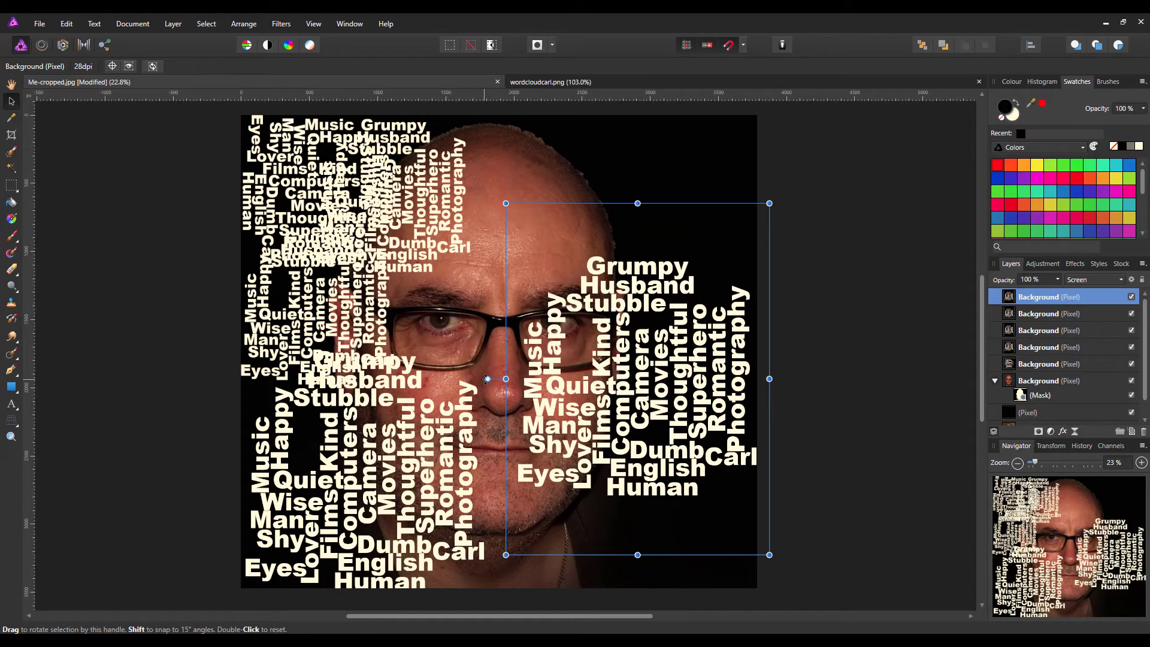
left_click_drag(488, 379, 599, 234)
left_click_drag(606, 276, 627, 277)
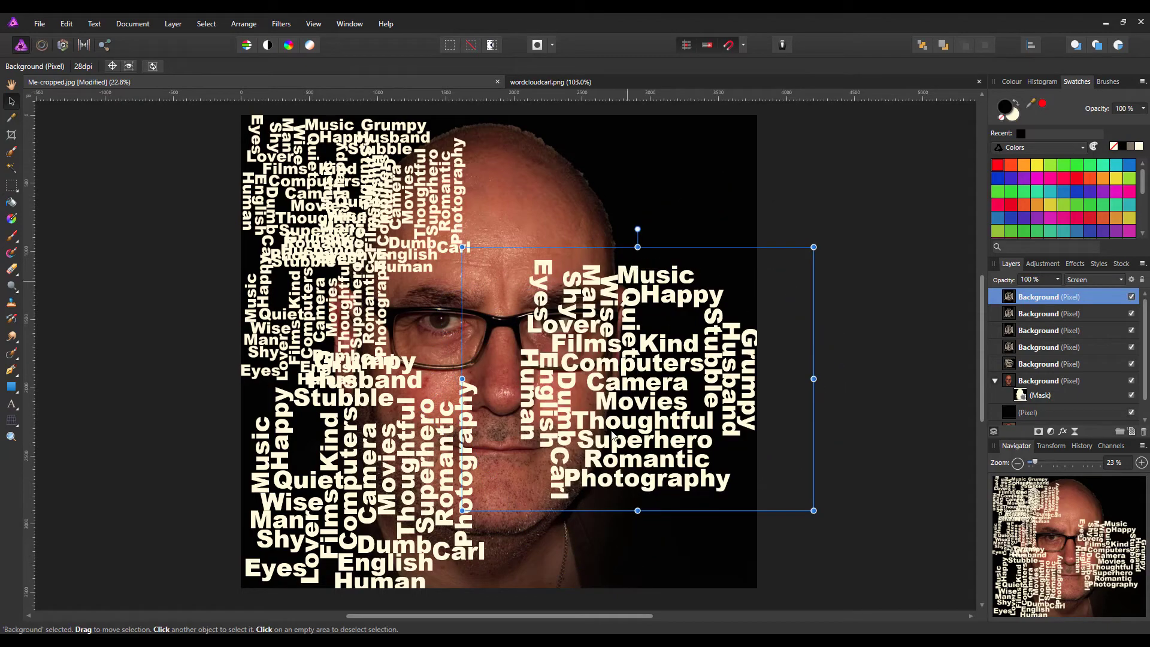
left_click_drag(652, 387, 521, 279)
left_click_drag(546, 326, 538, 329)
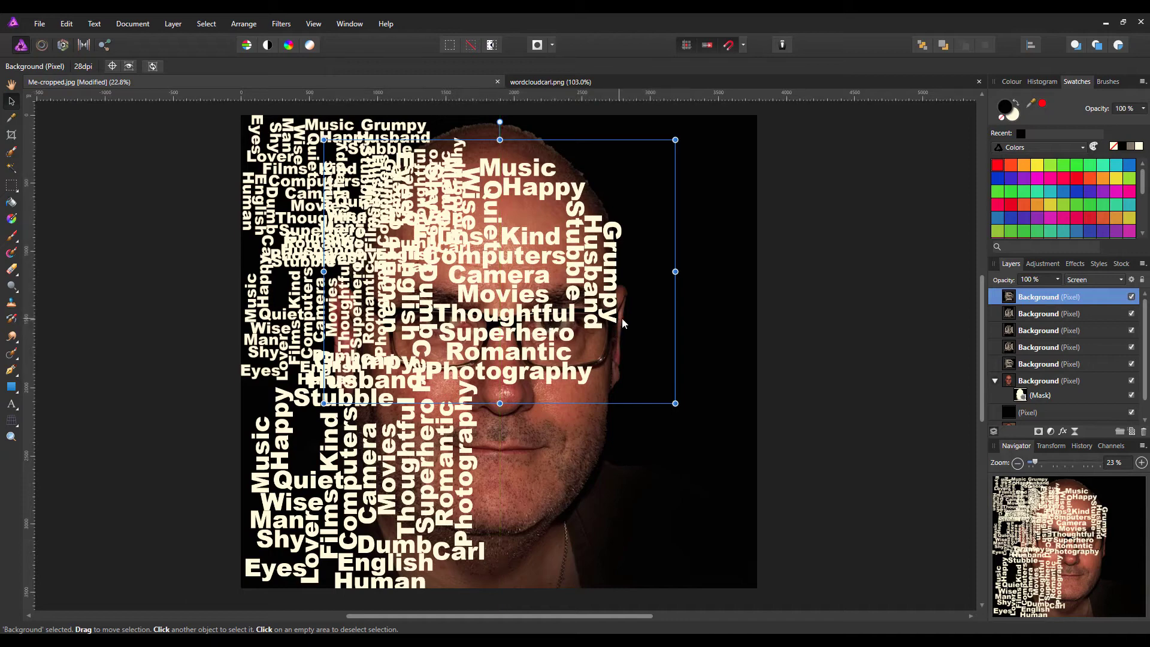
left_click(802, 429)
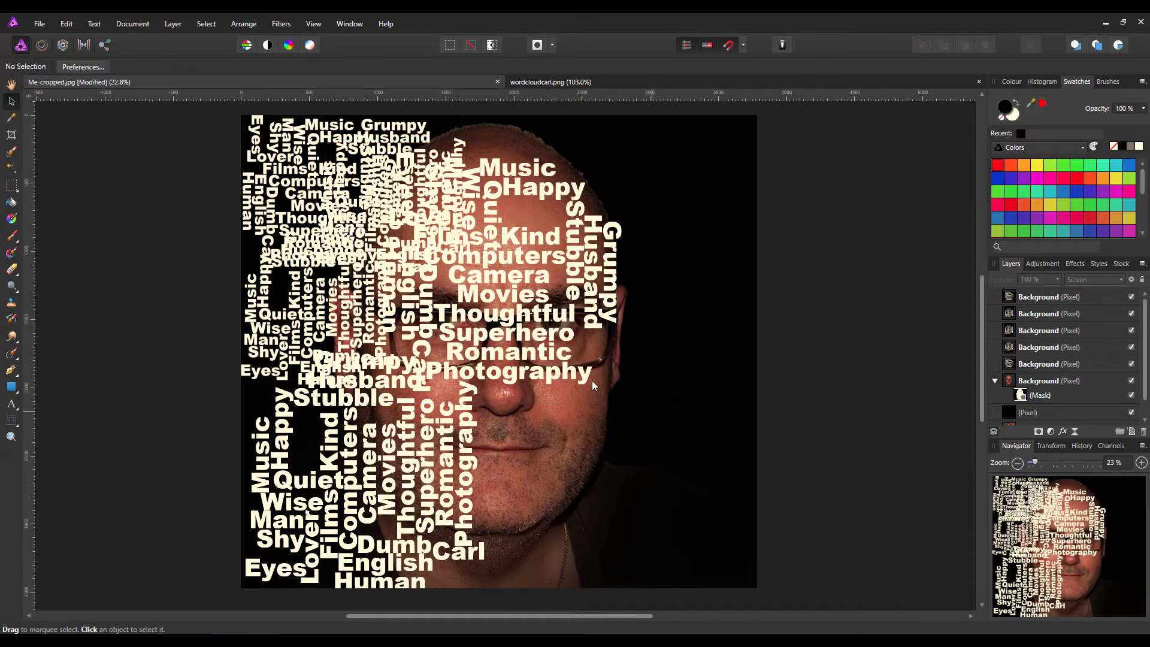
Duplicate the large upright word cloud over the mouth and chin, and the 44 dpi upper-left one to the portrait's upper-right corner
left_click(531, 317)
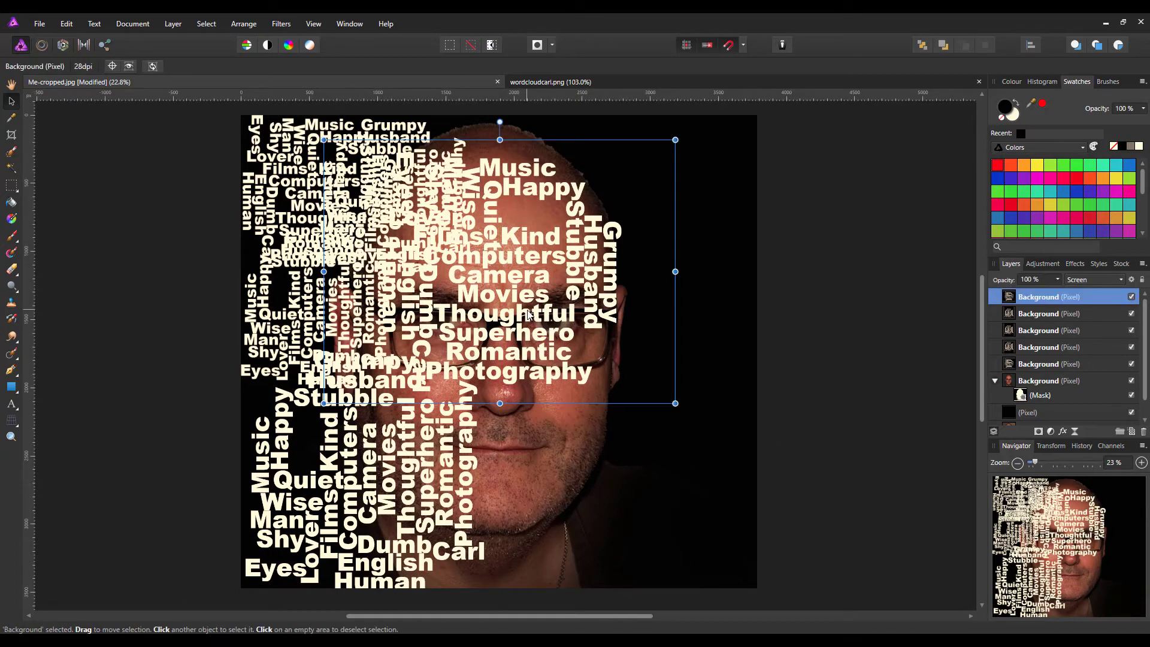
left_click_drag(522, 298, 525, 506)
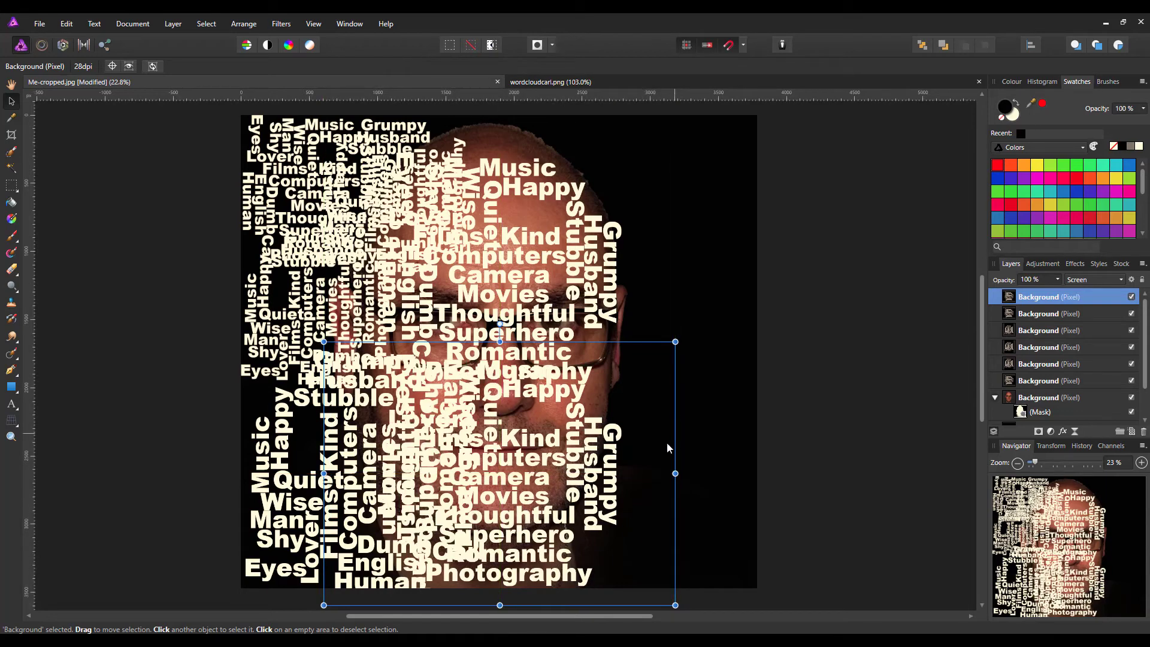
left_click(296, 155)
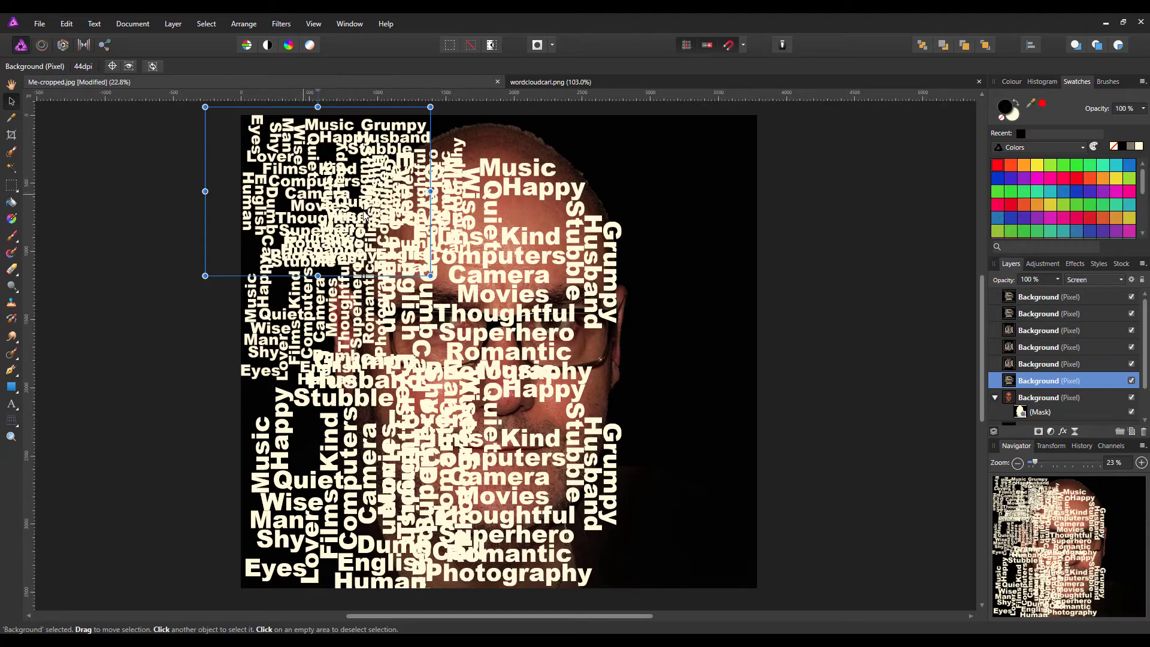
left_click_drag(309, 198, 665, 191)
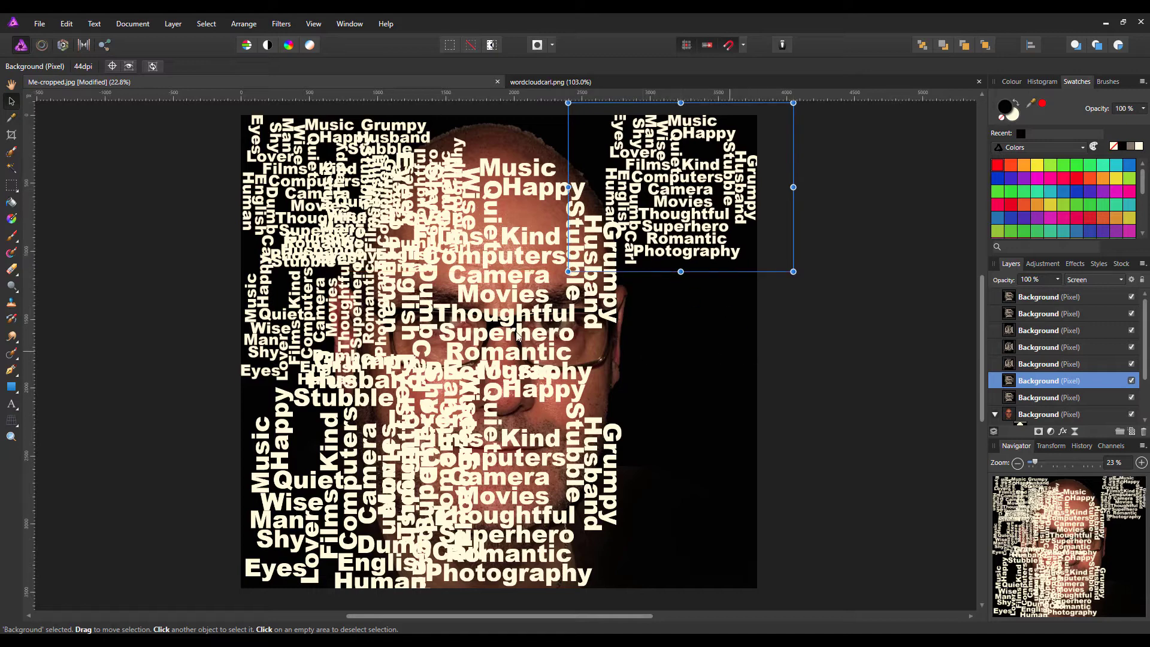
Duplicate the upper-right word cloud below itself and shrink the copy to 90 dpi around its centre
left_click(418, 150)
left_click(723, 229)
left_click_drag(713, 209, 708, 389)
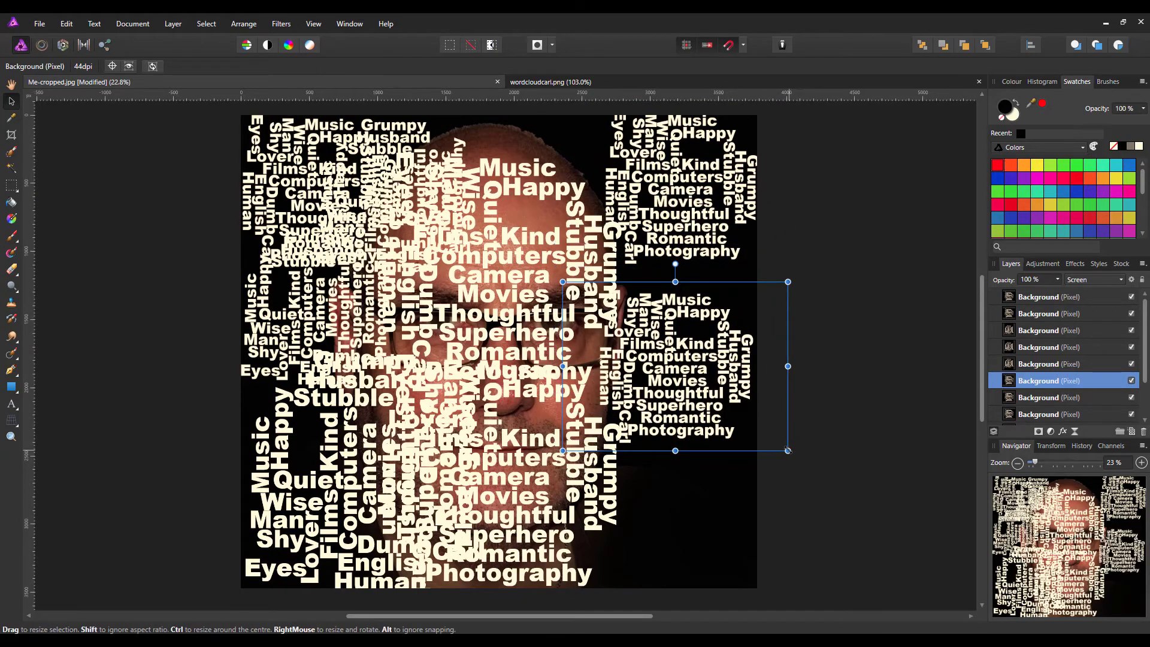
left_click_drag(783, 445, 742, 392)
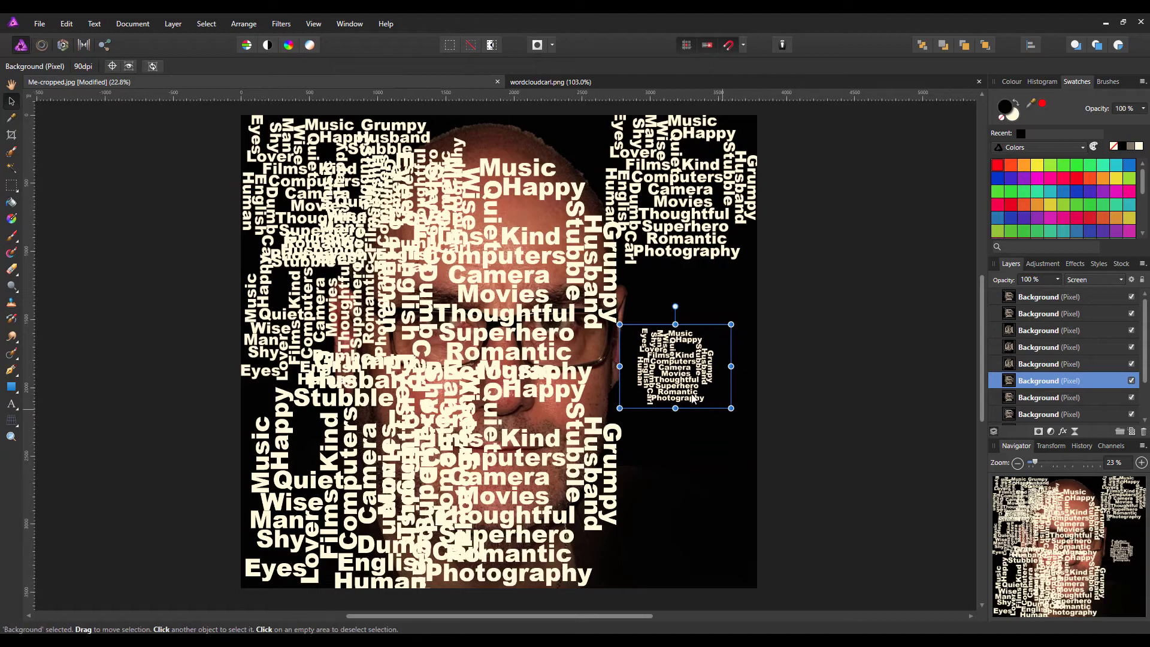
Place small word clouds across the top of the head, rotating one a quarter turn anticlockwise and duplicating it beside the right-hand ear
left_click_drag(663, 341, 568, 193)
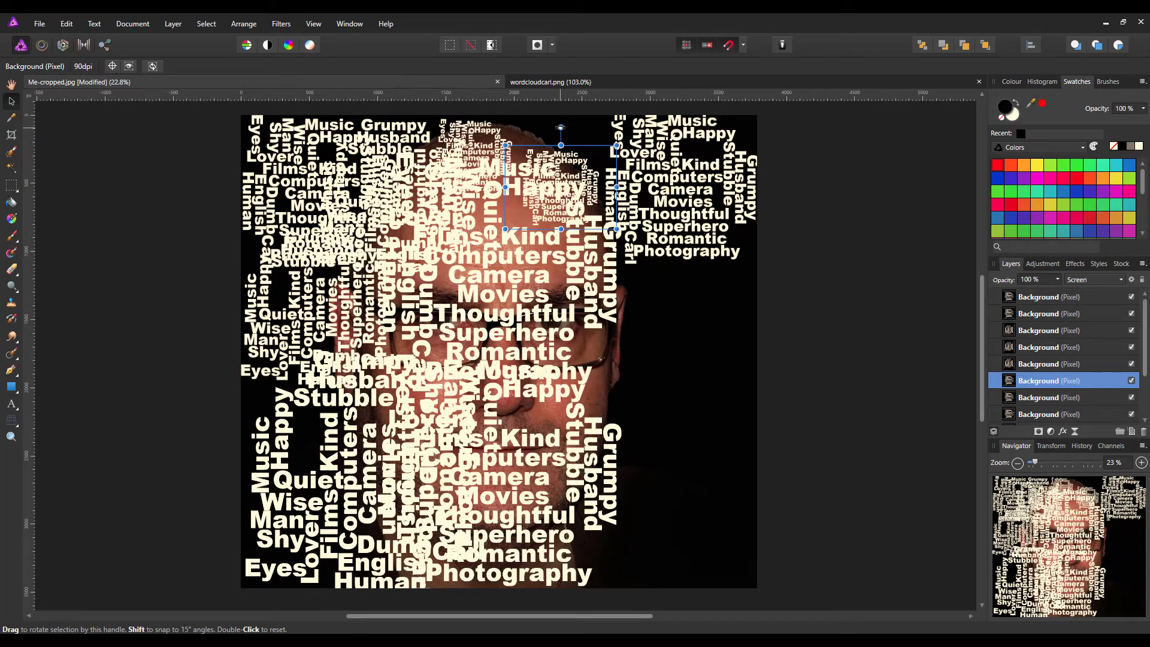
left_click_drag(561, 127, 544, 169)
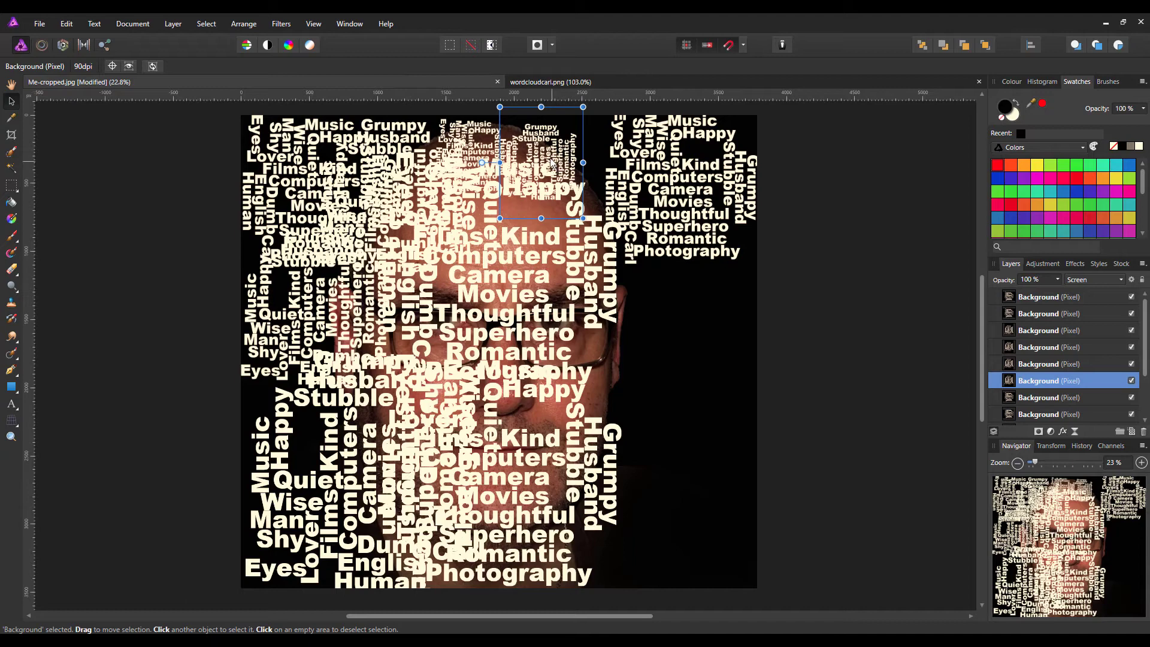
left_click_drag(551, 162, 615, 355)
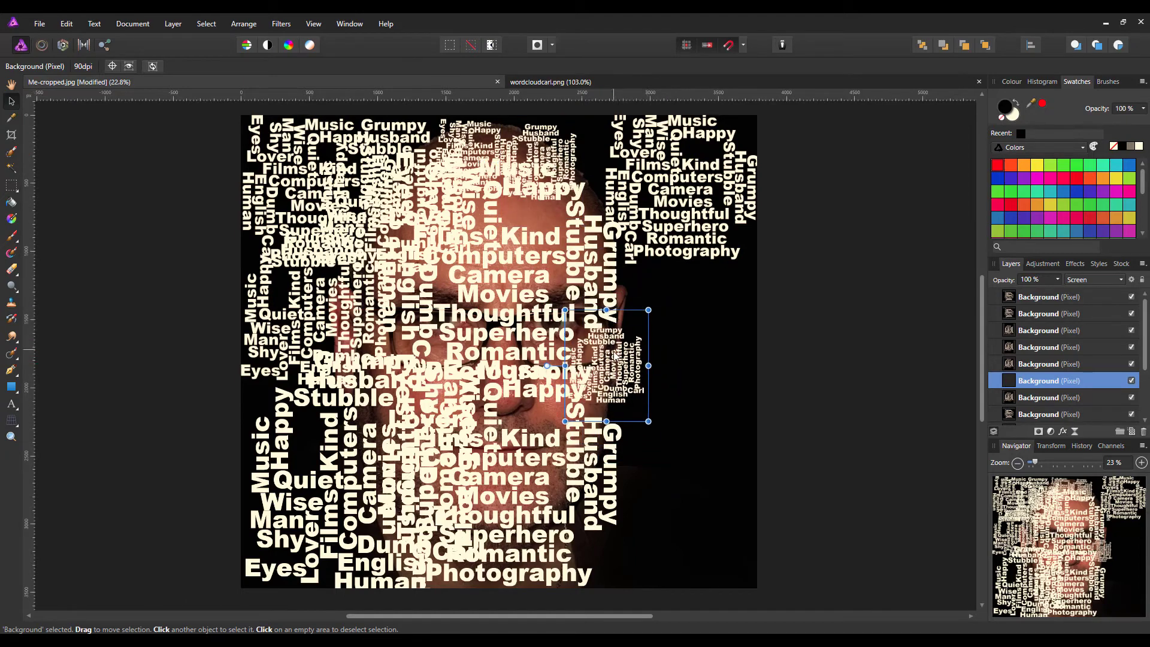
Duplicate the small upright word cloud from the top of the head over the nose and mouth and over the left-hand cheek
left_click(481, 154)
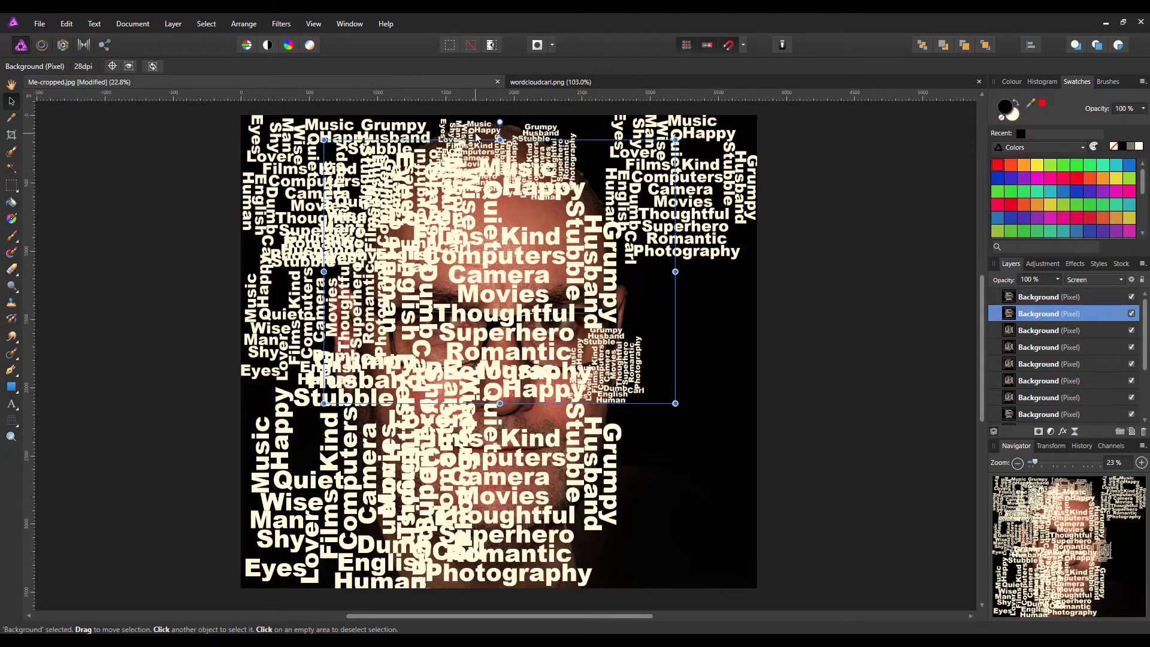
left_click(478, 137)
left_click(490, 133)
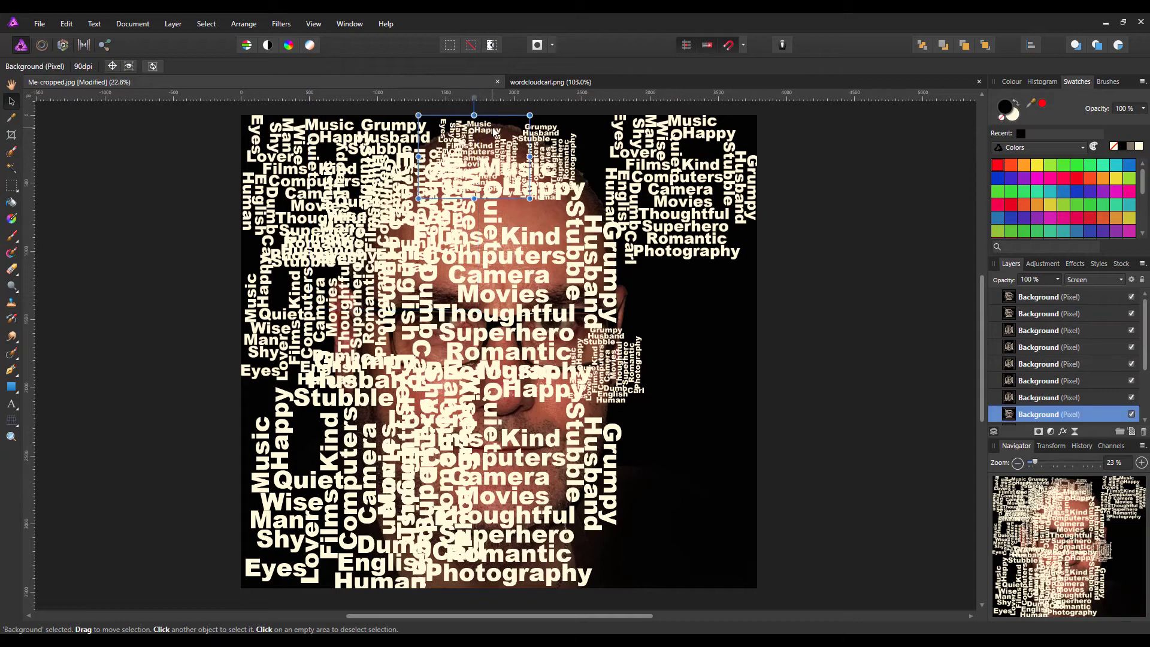
left_click_drag(496, 133, 428, 343)
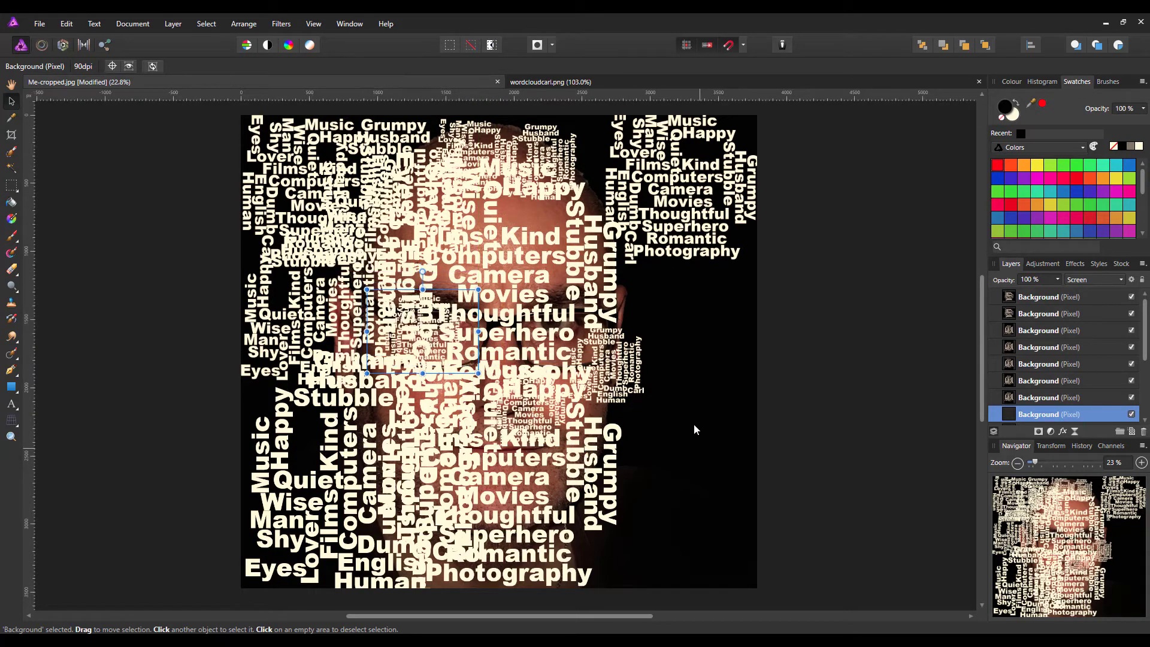
left_click(624, 380)
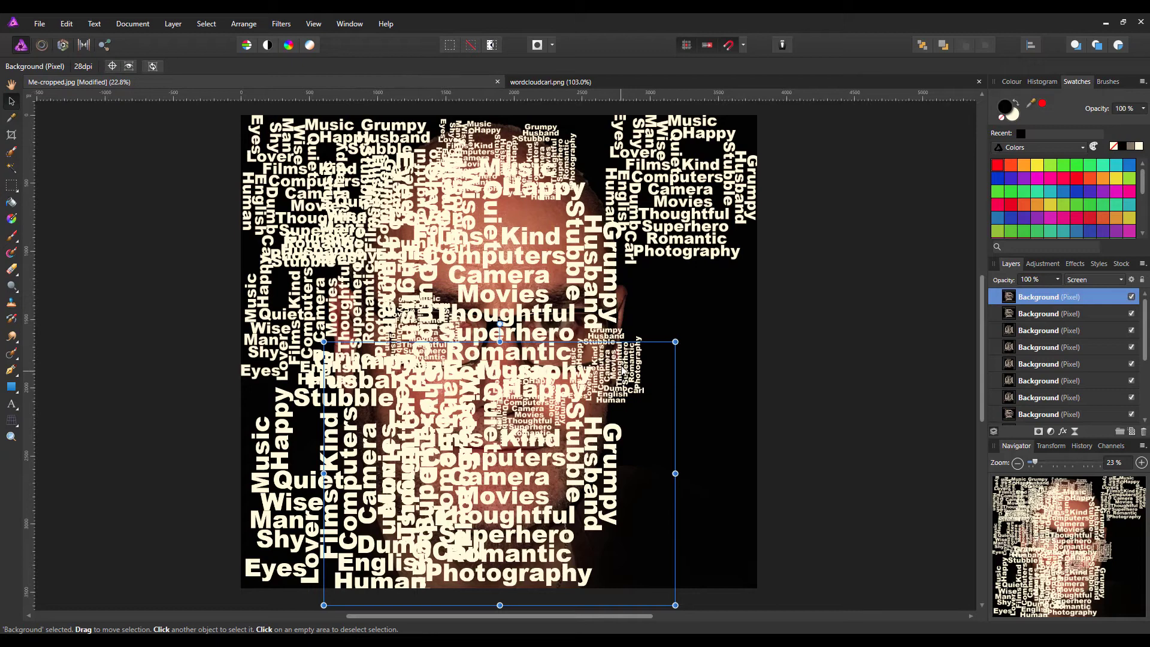
left_click(624, 335)
left_click(640, 363)
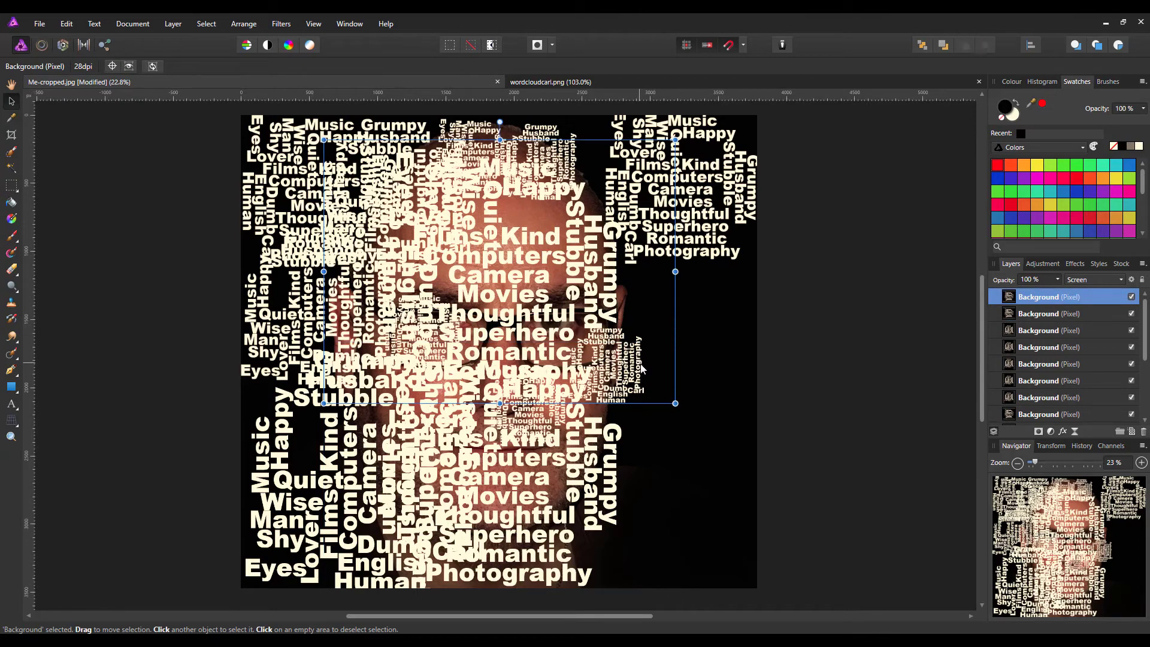
left_click(725, 372)
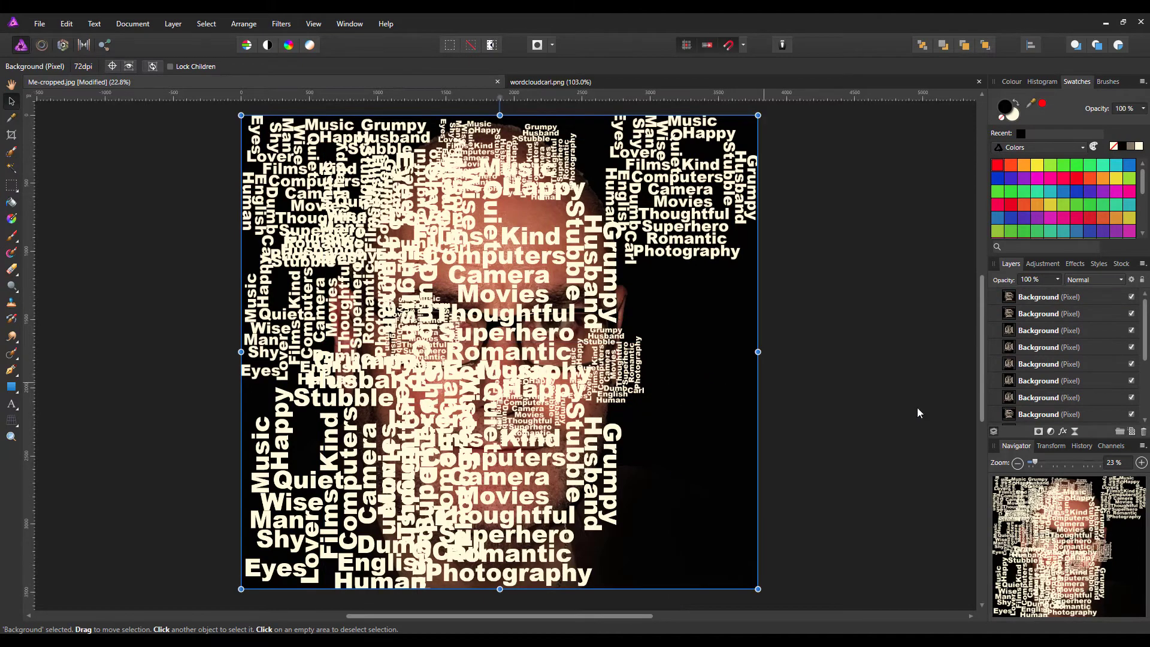
Duplicate the small upright word cloud onto the forehead and into the gap at the portrait's lower-left edge
left_click(478, 132)
left_click_drag(476, 133, 533, 219)
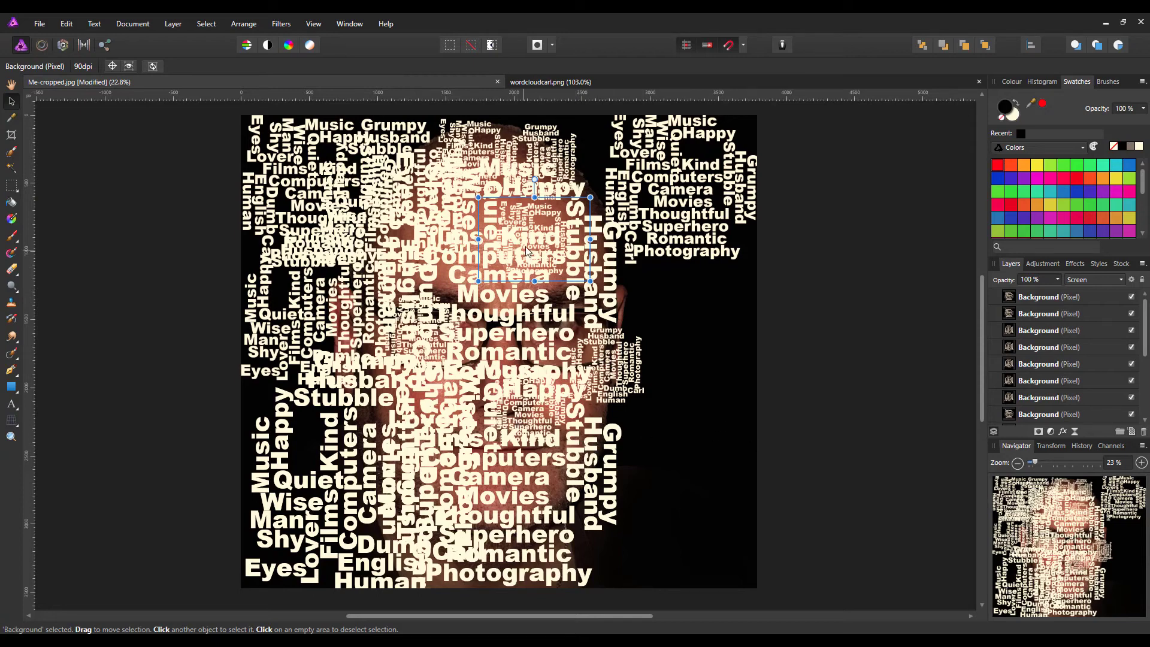
left_click_drag(534, 235, 294, 423)
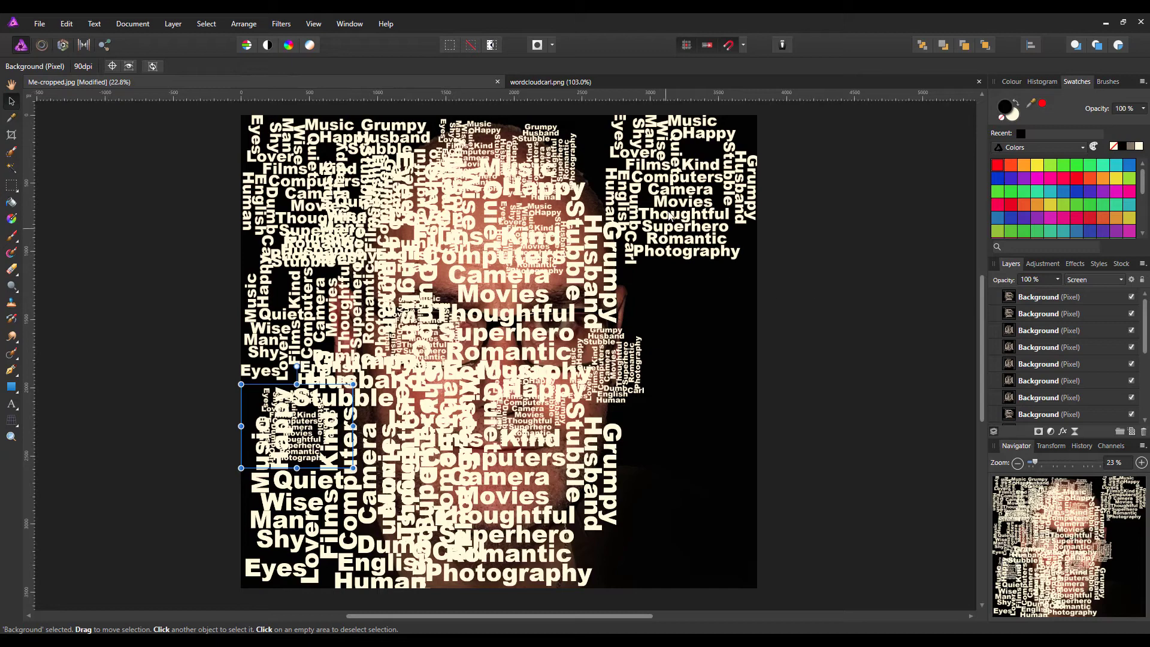
Fill the portrait's right side with 44 dpi word cloud duplicates, one upright near the bottom and two rotated a quarter turn anticlockwise
left_click(698, 202)
left_click_drag(700, 182, 682, 368)
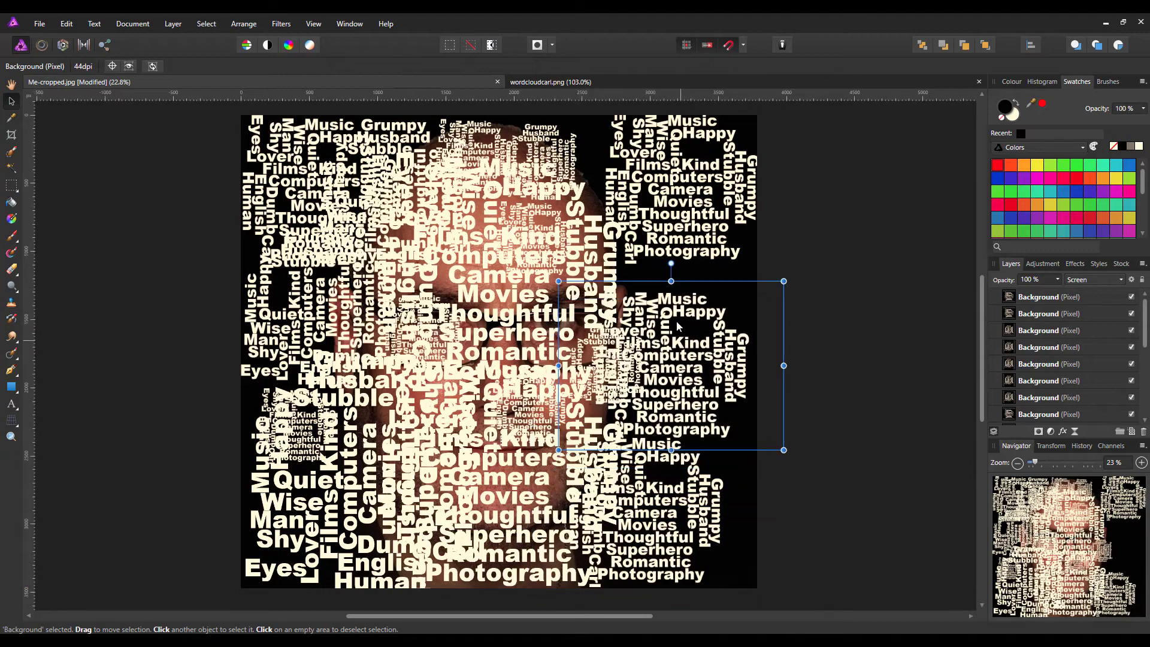
left_click_drag(671, 263, 559, 354)
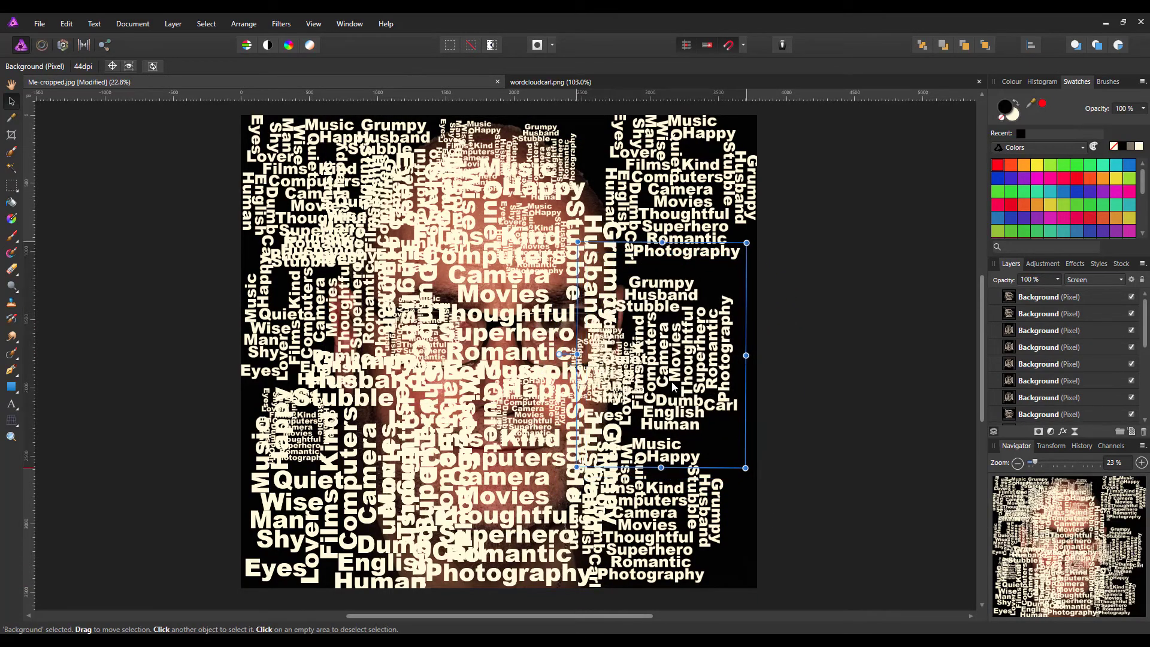
left_click_drag(672, 386, 663, 369)
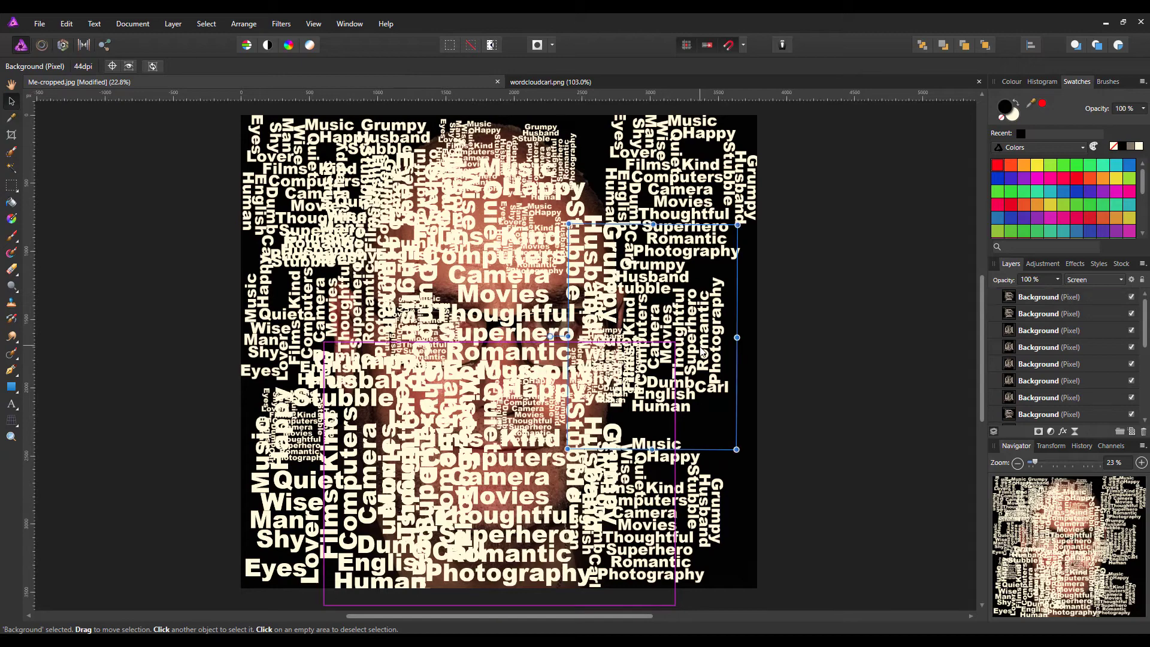
left_click_drag(704, 352, 725, 468)
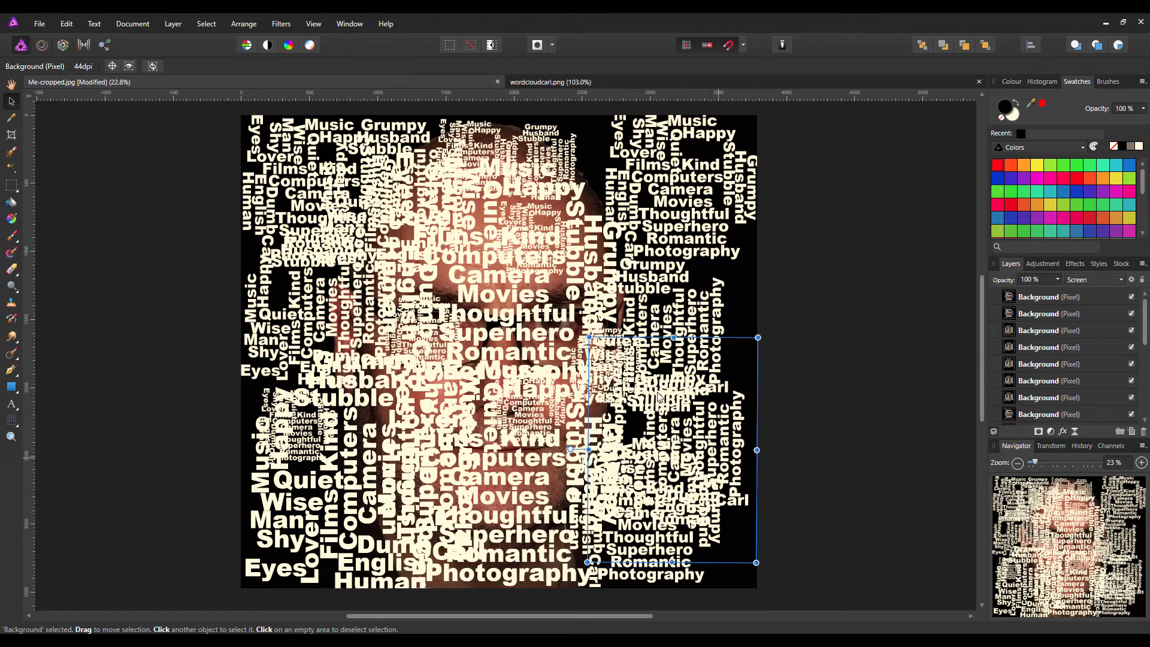
Duplicate the small upright word cloud from the top of the head into the gap at the portrait's right edge
left_click(488, 151)
left_click(480, 131)
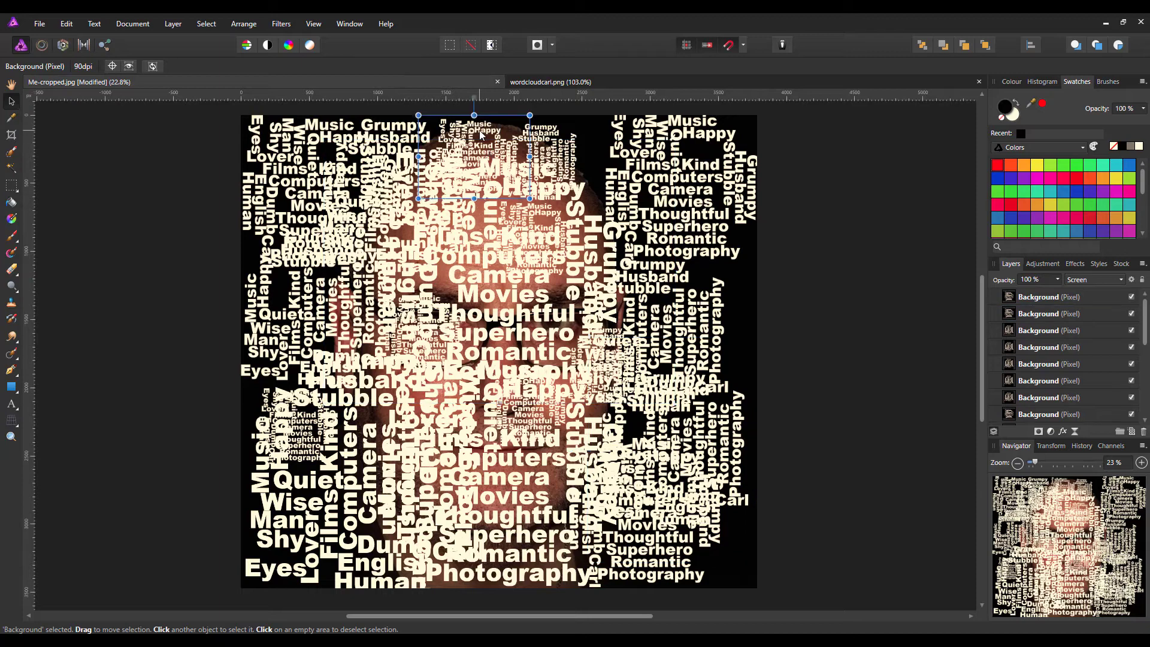
left_click_drag(479, 131, 717, 269)
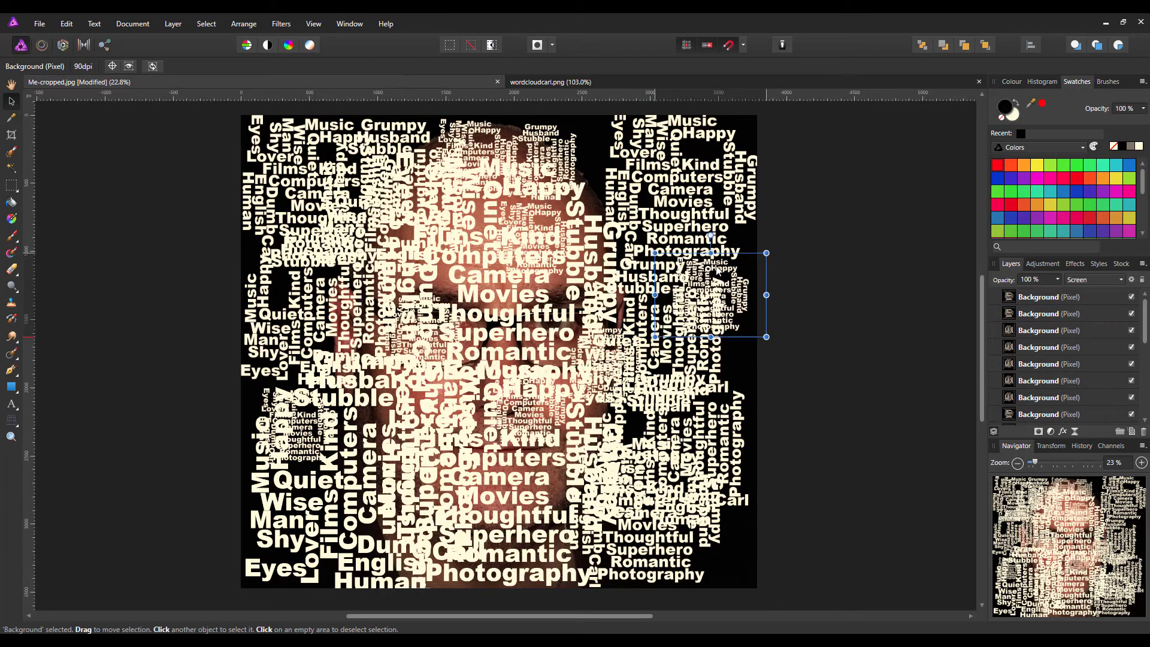
Duplicate the small rotated word cloud from the top of the head into the lower-right corner and midway along the right edge
left_click(552, 138)
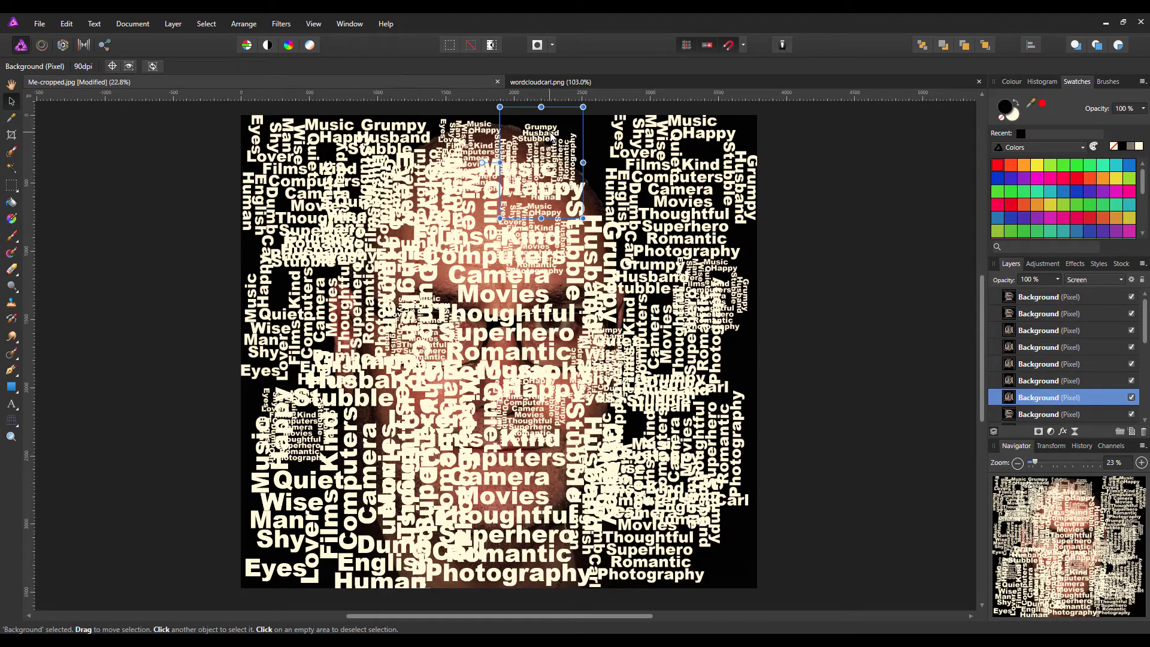
left_click_drag(553, 138, 734, 519)
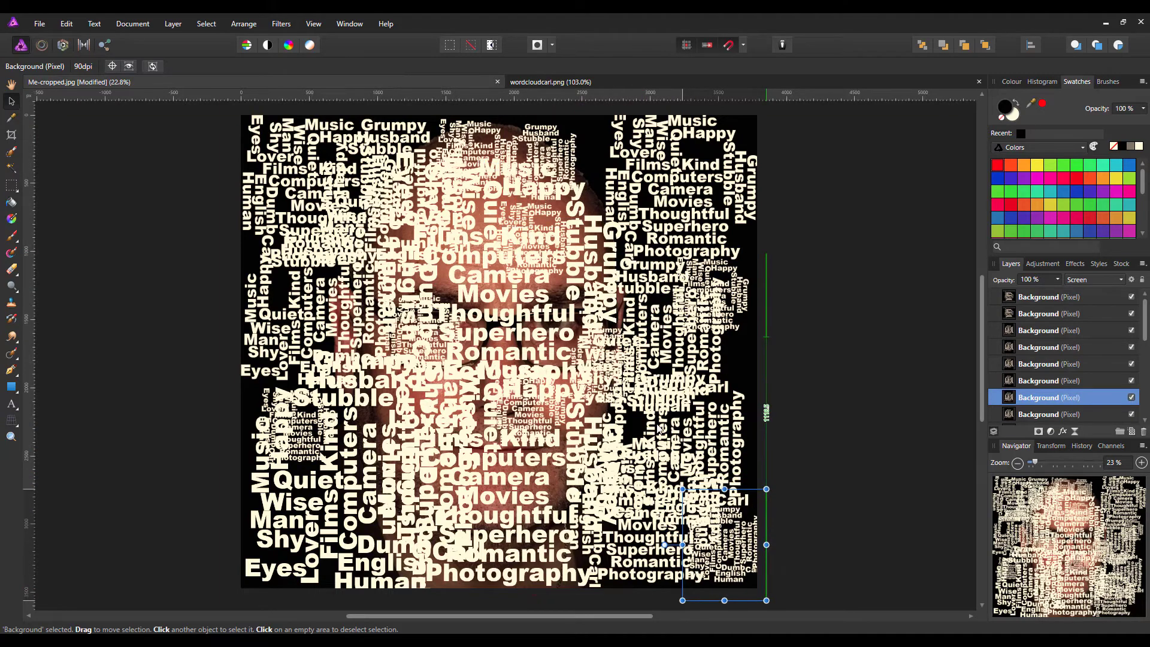
left_click(548, 150)
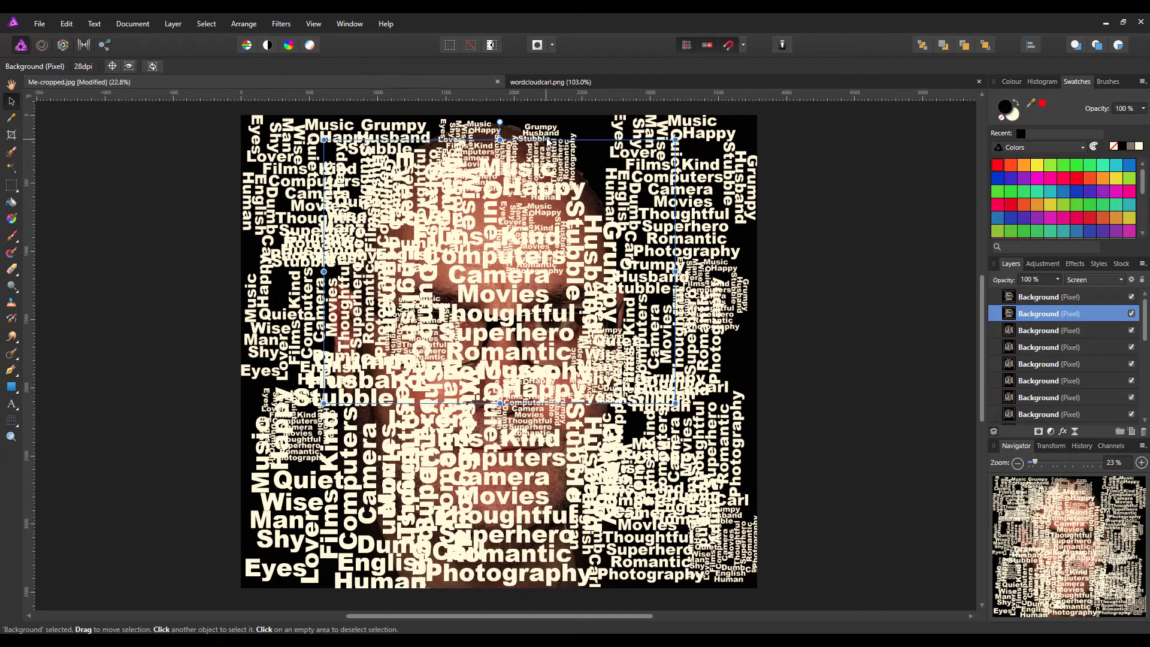
left_click(547, 133)
left_click_drag(547, 134, 736, 320)
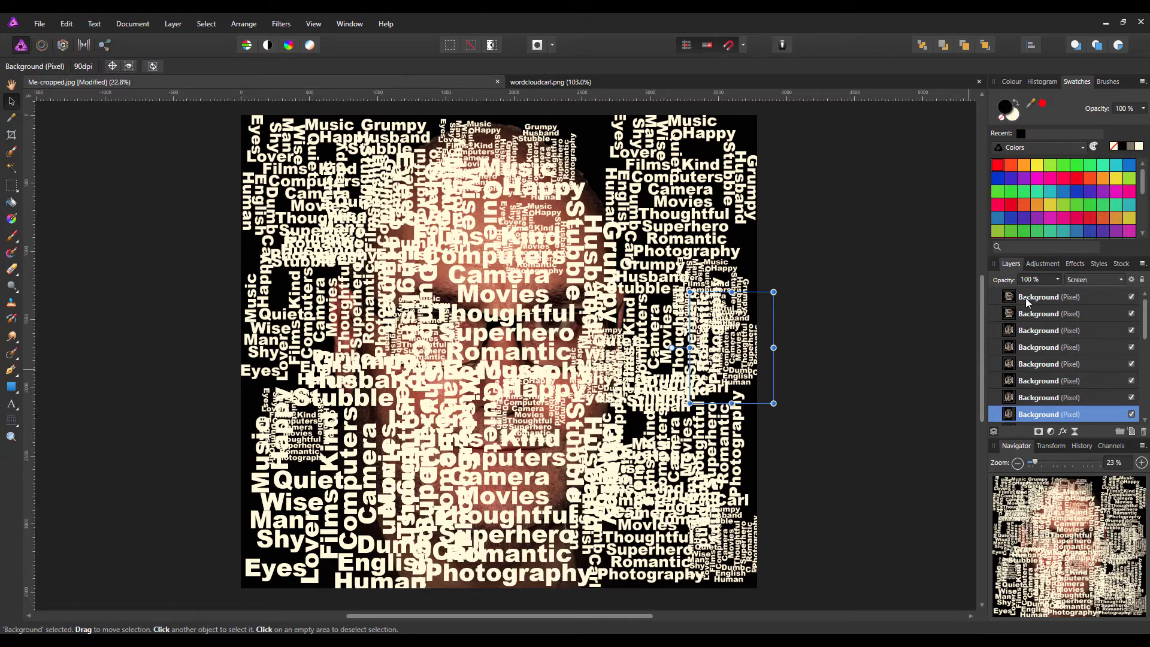
Select every word cloud layer above the masked portrait and group them
left_click(1069, 297)
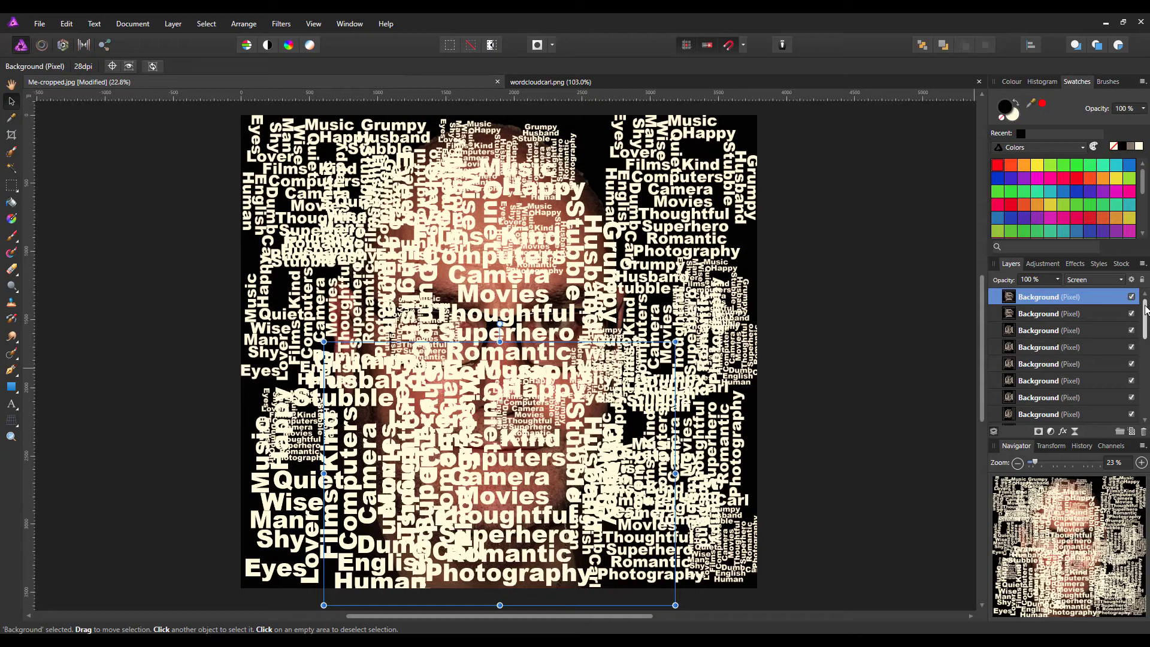
left_click_drag(1145, 308, 1146, 384)
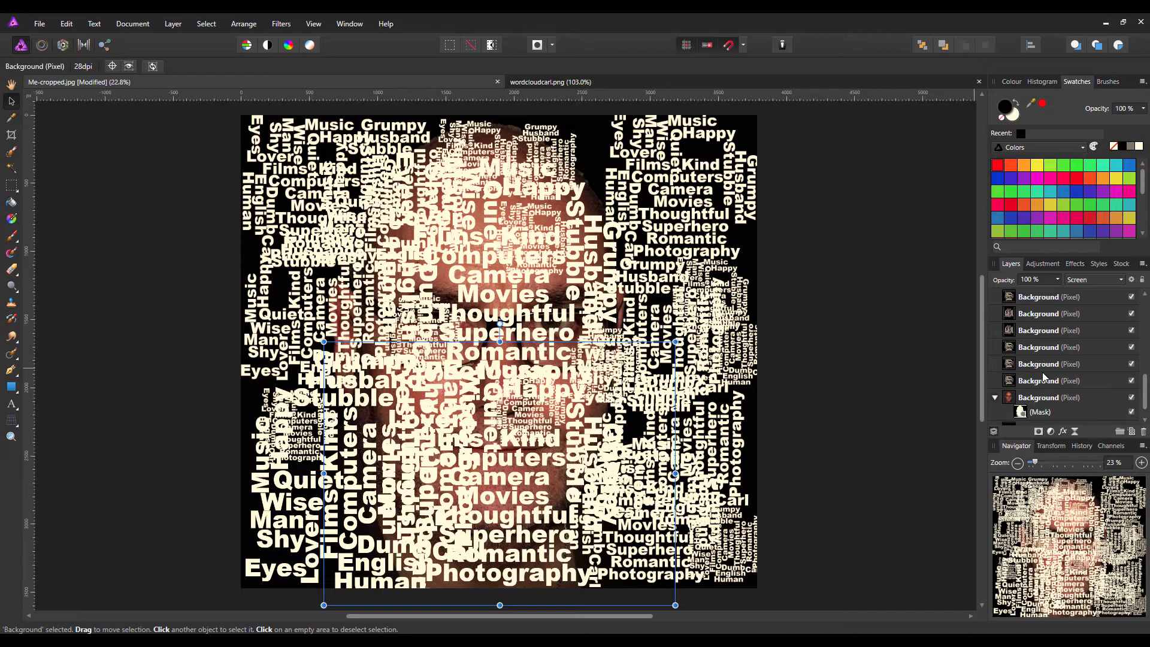
left_click(1066, 381)
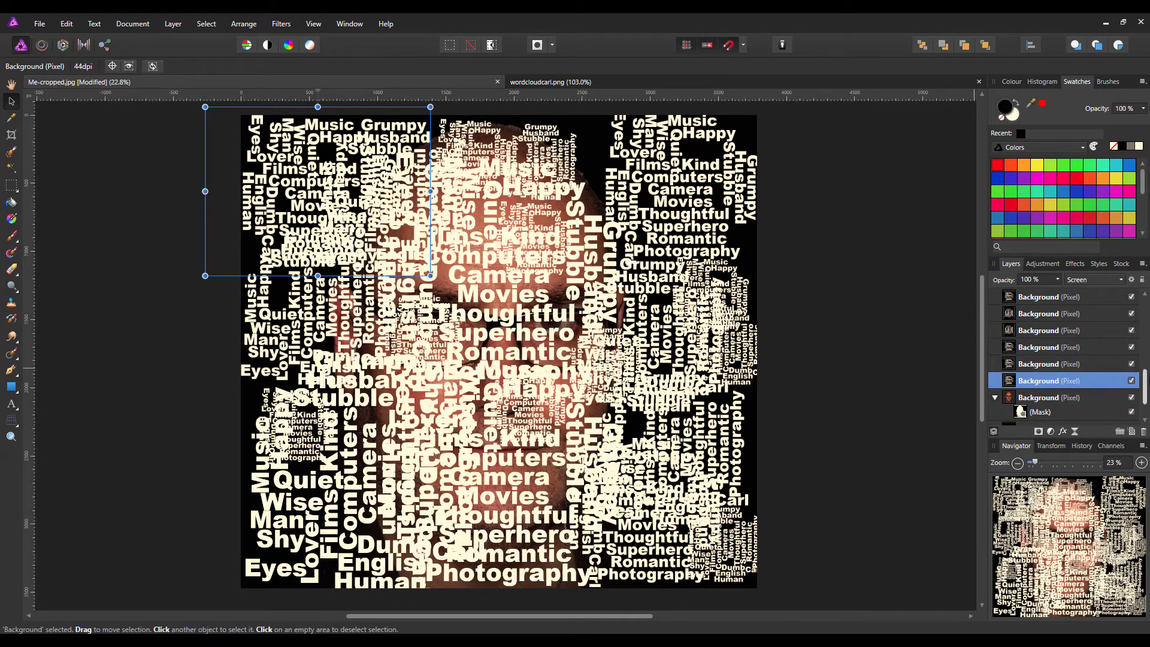
left_click_drag(1146, 382, 1141, 442)
left_click(1096, 297)
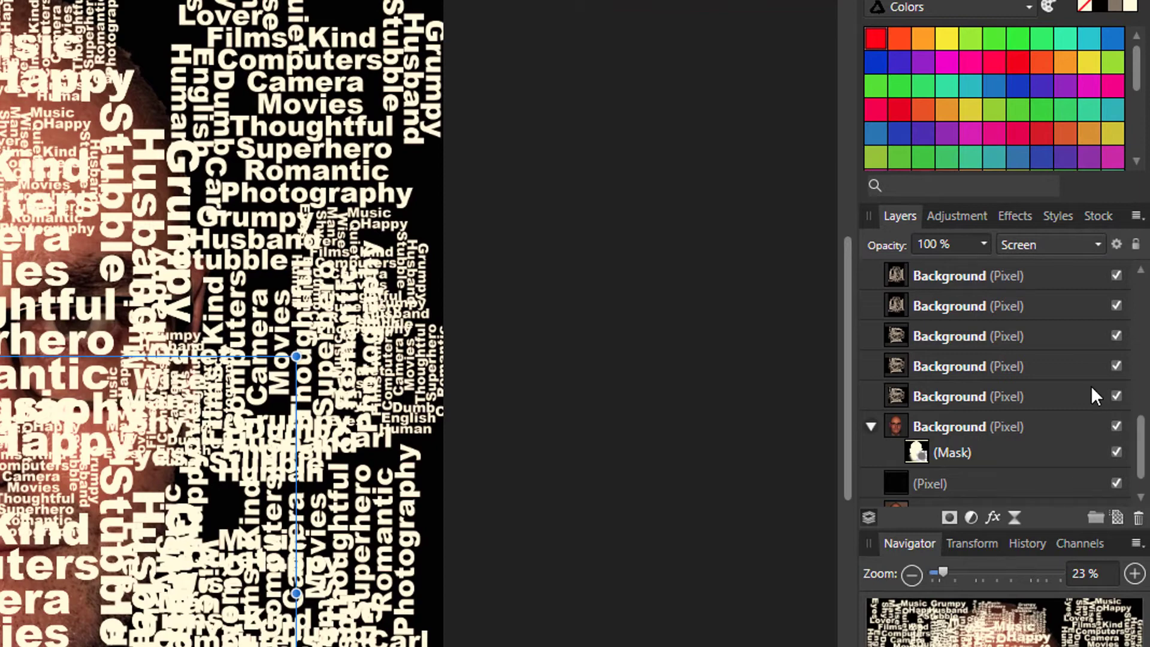
left_click(1060, 400, "shift")
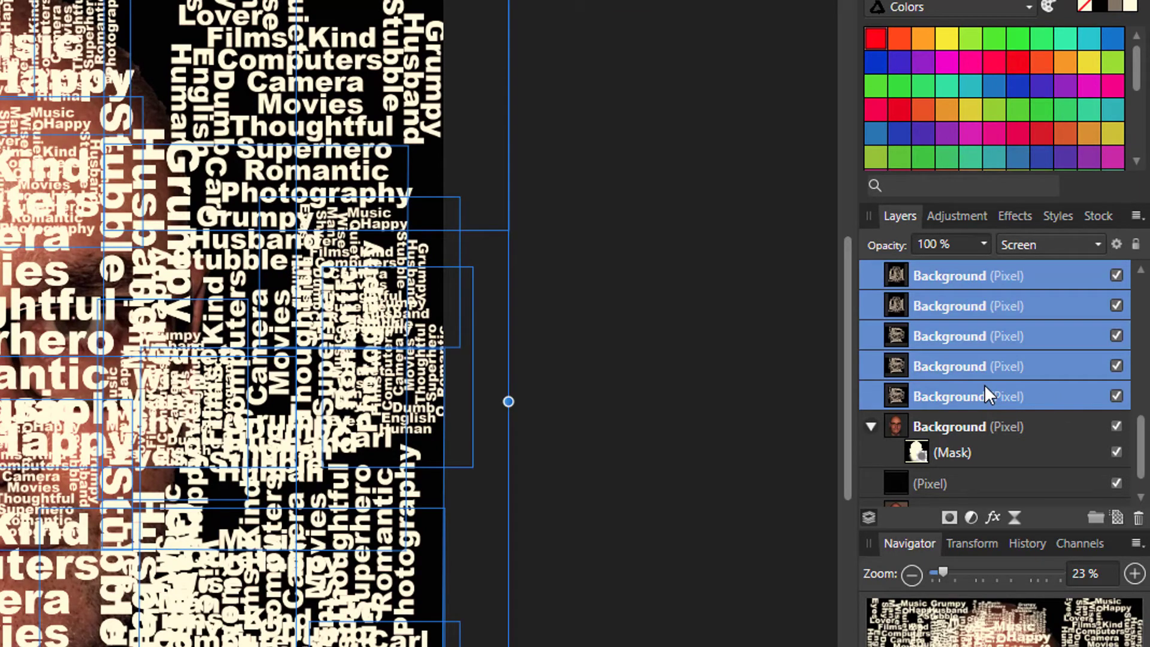
right_click(1065, 304)
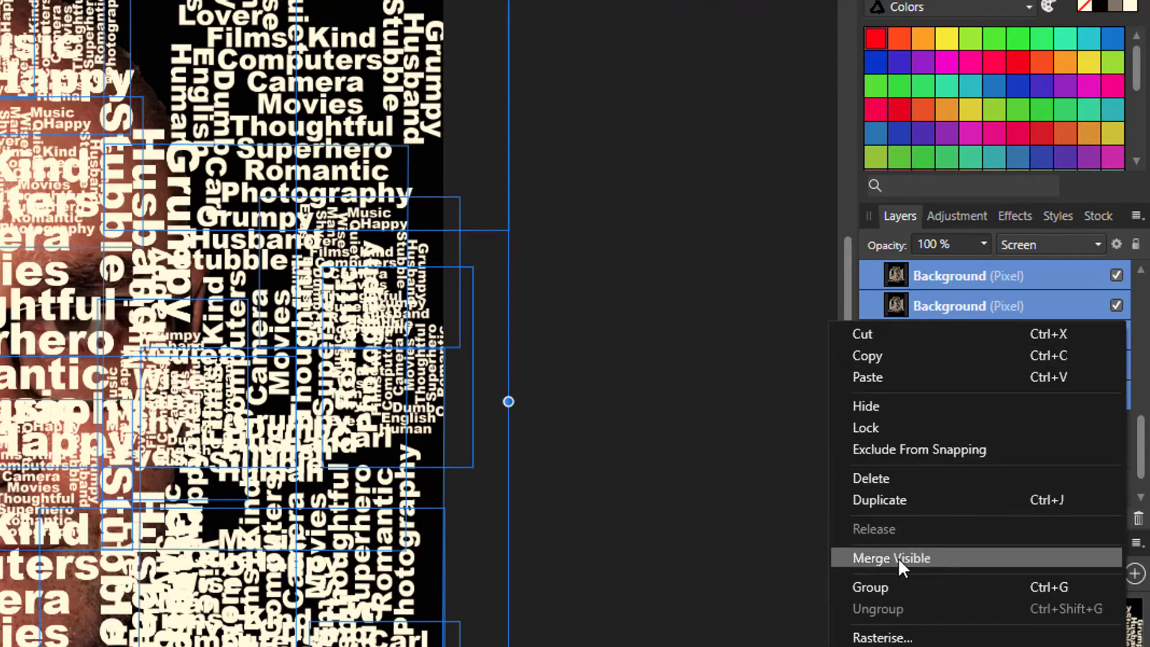
left_click(887, 586)
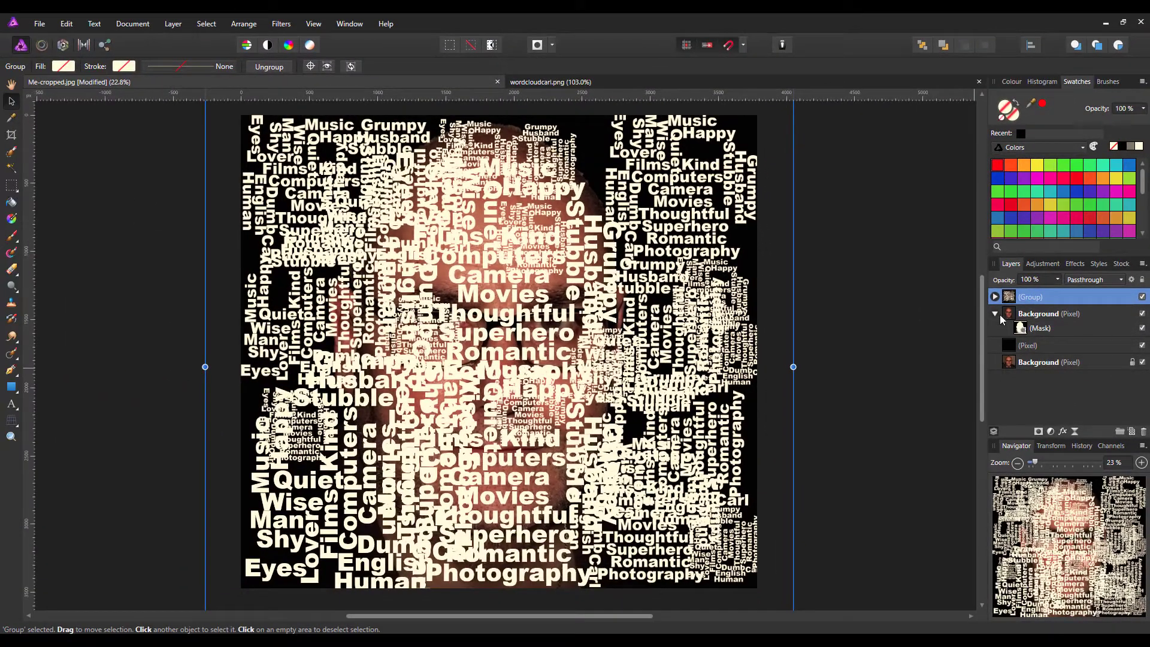
Hide the masked portrait layer, the black fill layer and the original background photo
left_click(1143, 314)
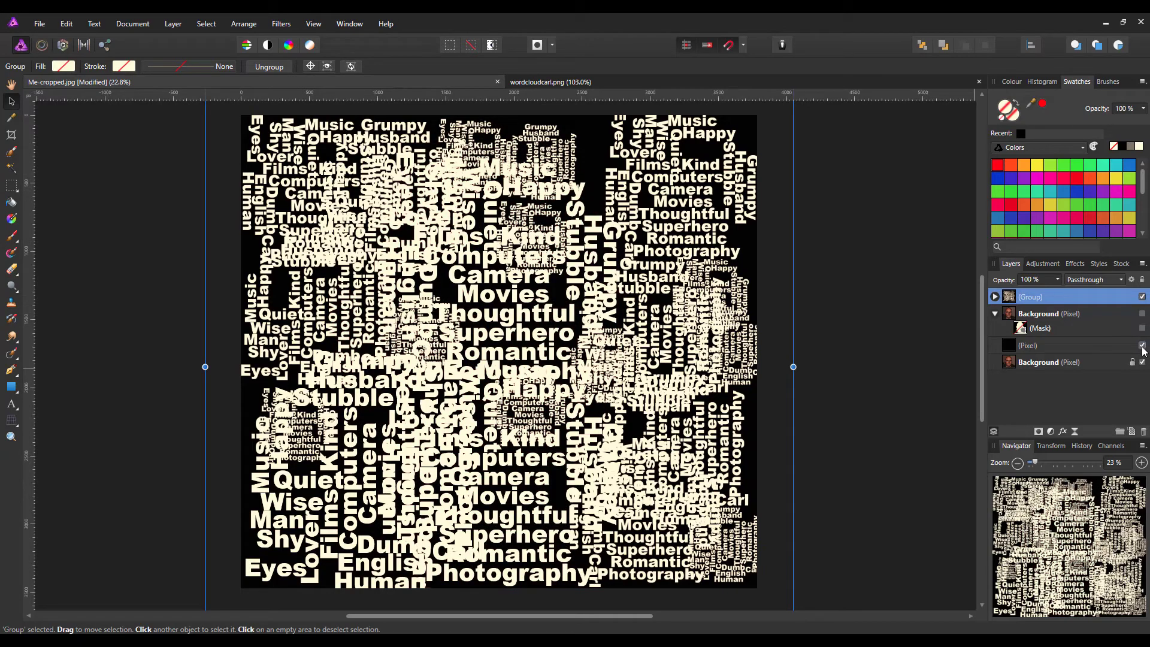
left_click(1143, 345)
left_click(1142, 363)
Merge the visible word clouds into a new pixel layer, and move the hidden word cloud group to the bottom of the layer stack
right_click(1073, 296)
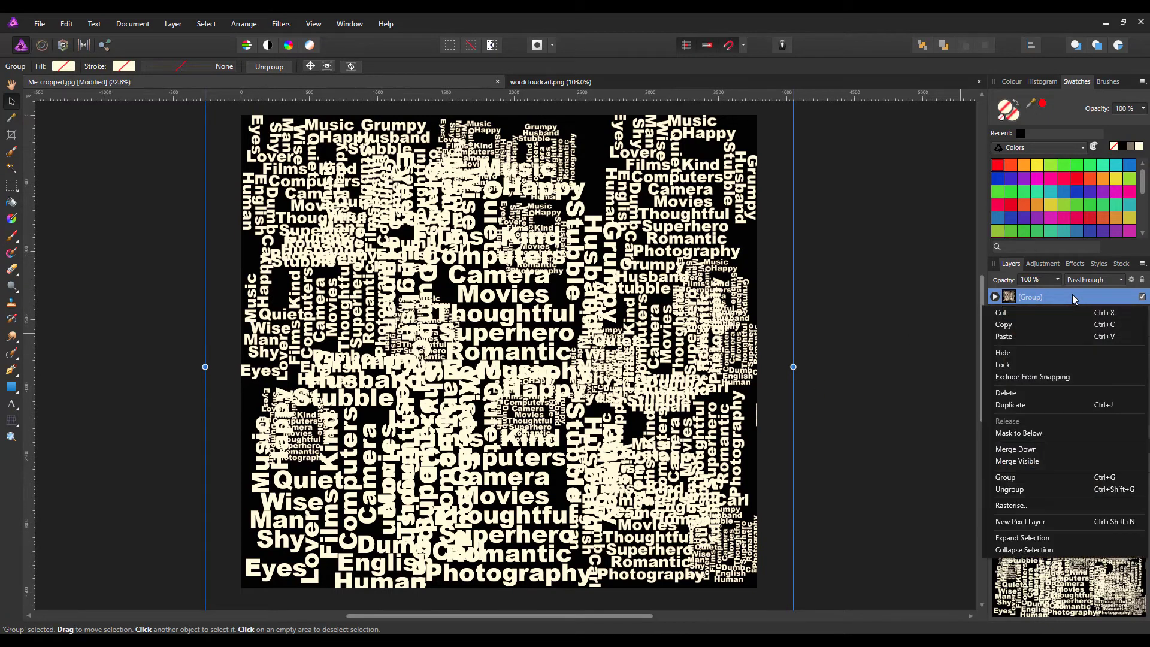
left_click(1026, 462)
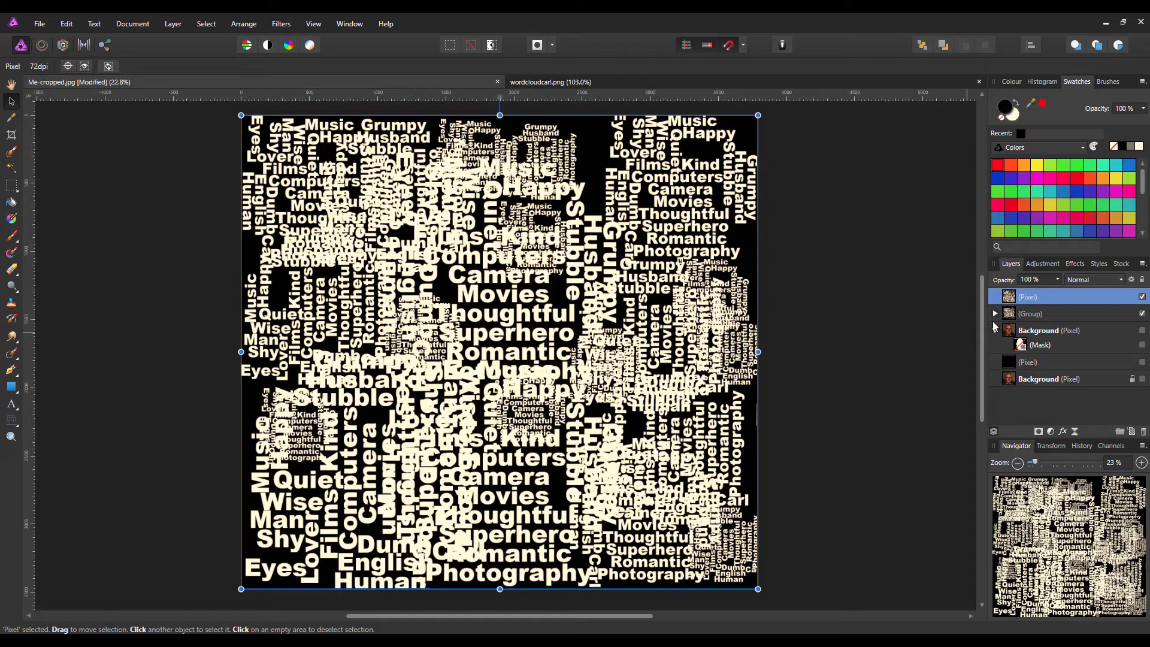
left_click(1073, 314)
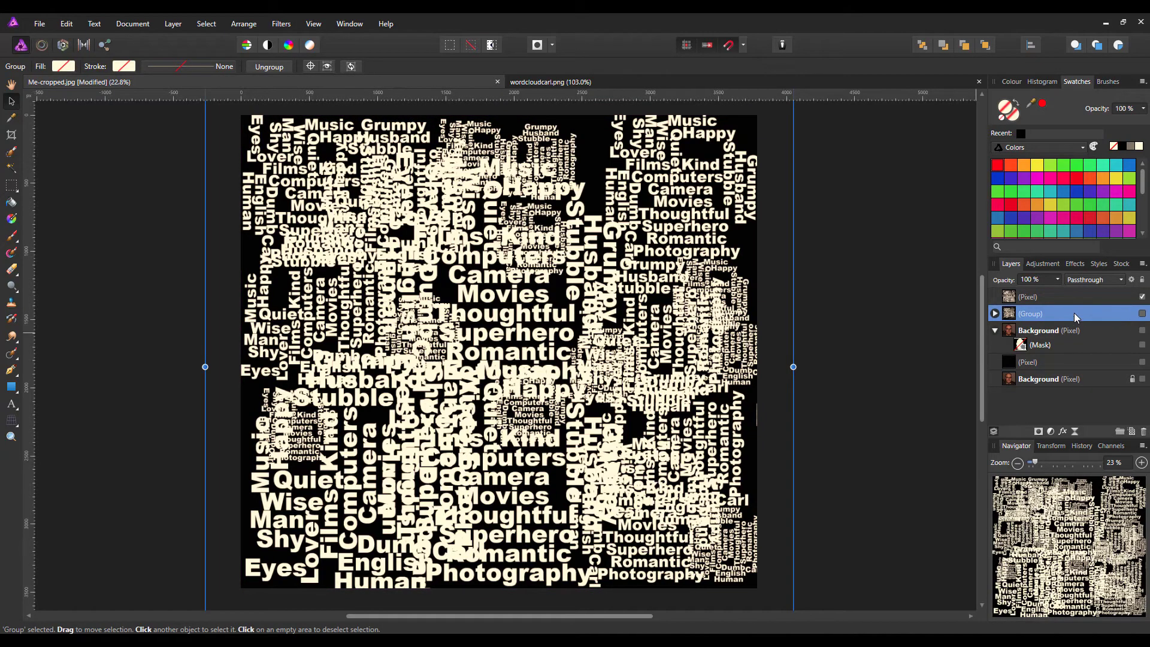
left_click_drag(1073, 311, 1087, 401)
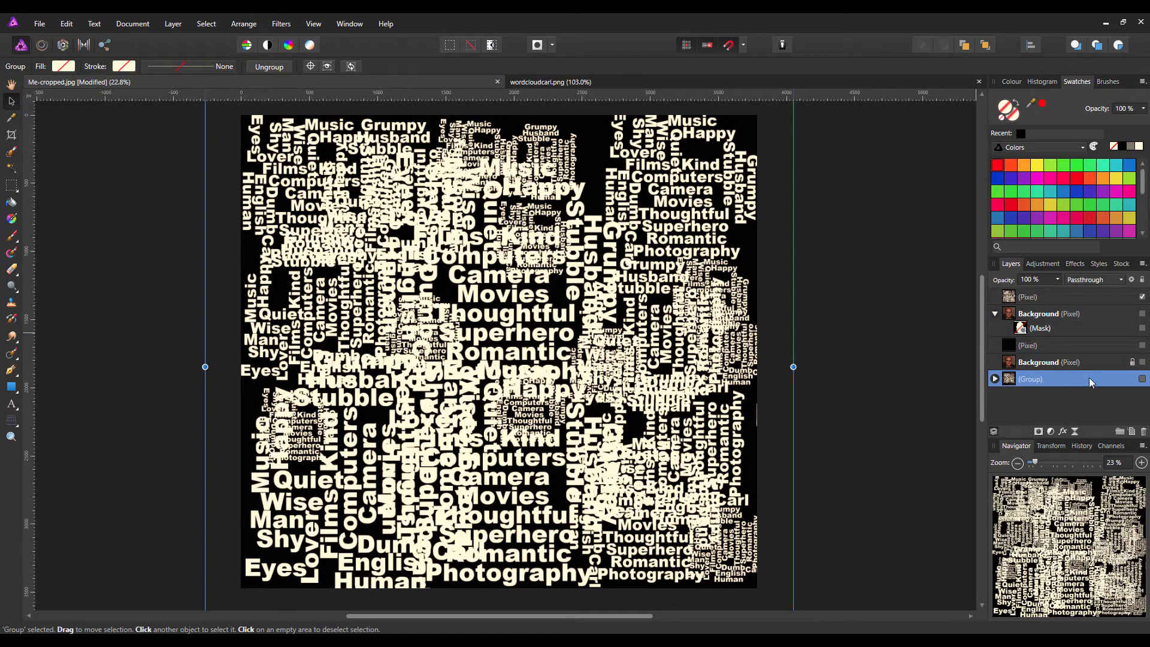
Flood select all the cream lettering on the merged word layer with 30% tolerance and Contiguous off
key("m")
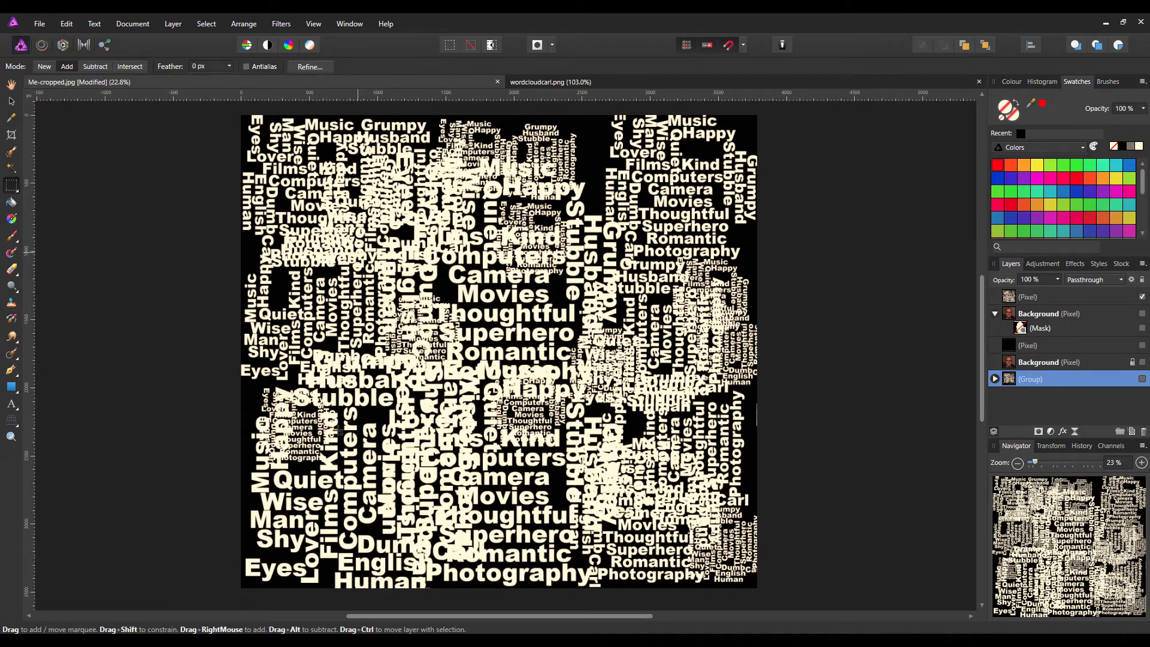
left_click(1033, 297)
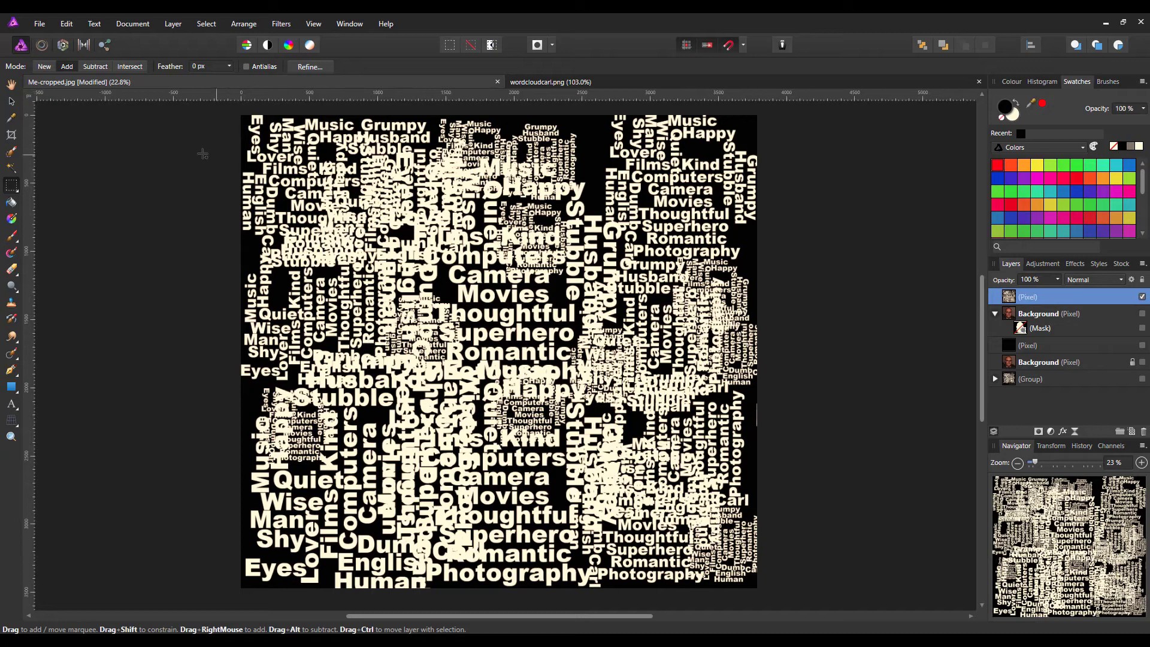
left_click(12, 171)
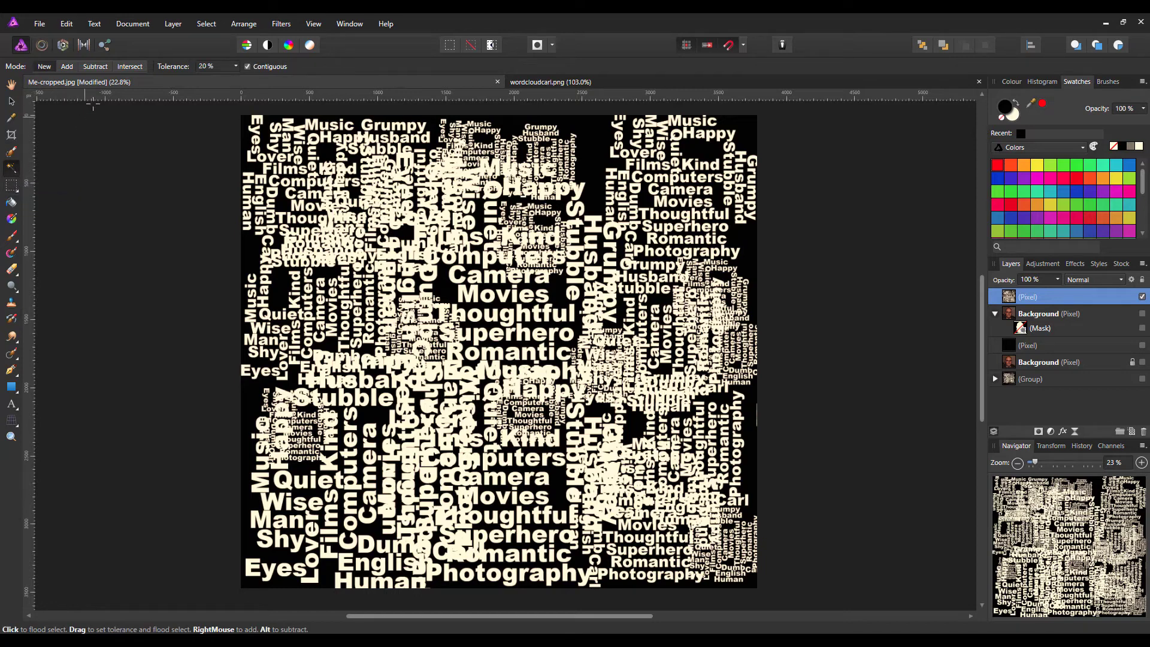
left_click(236, 66)
scroll(402, 436, "up", 4)
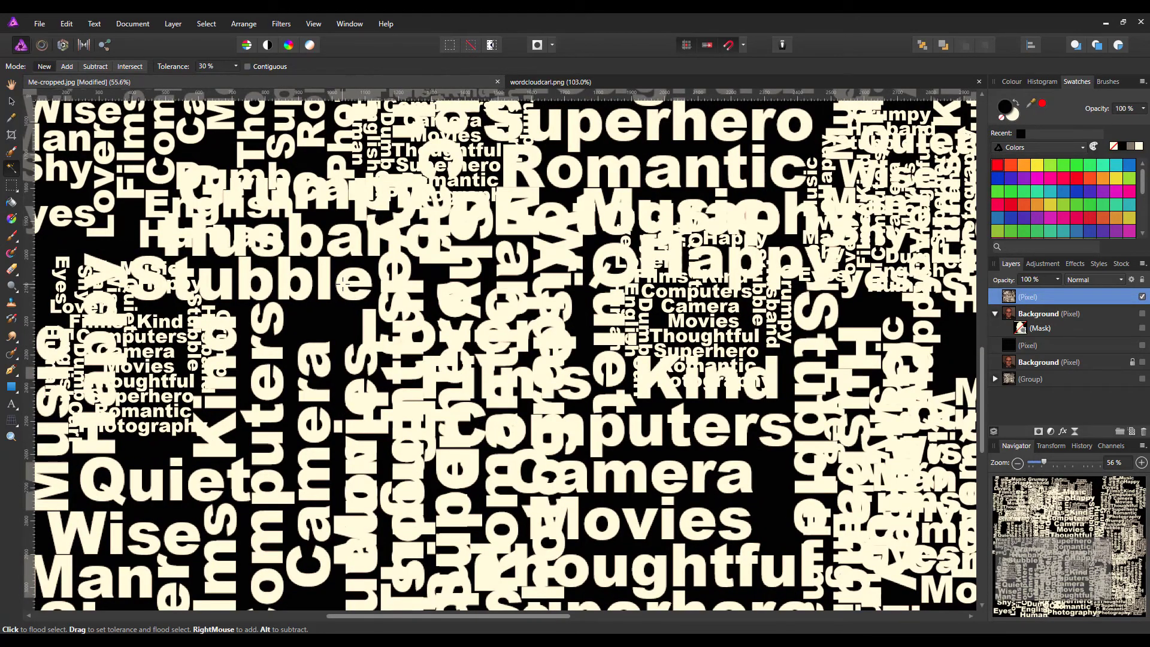
left_click(344, 283)
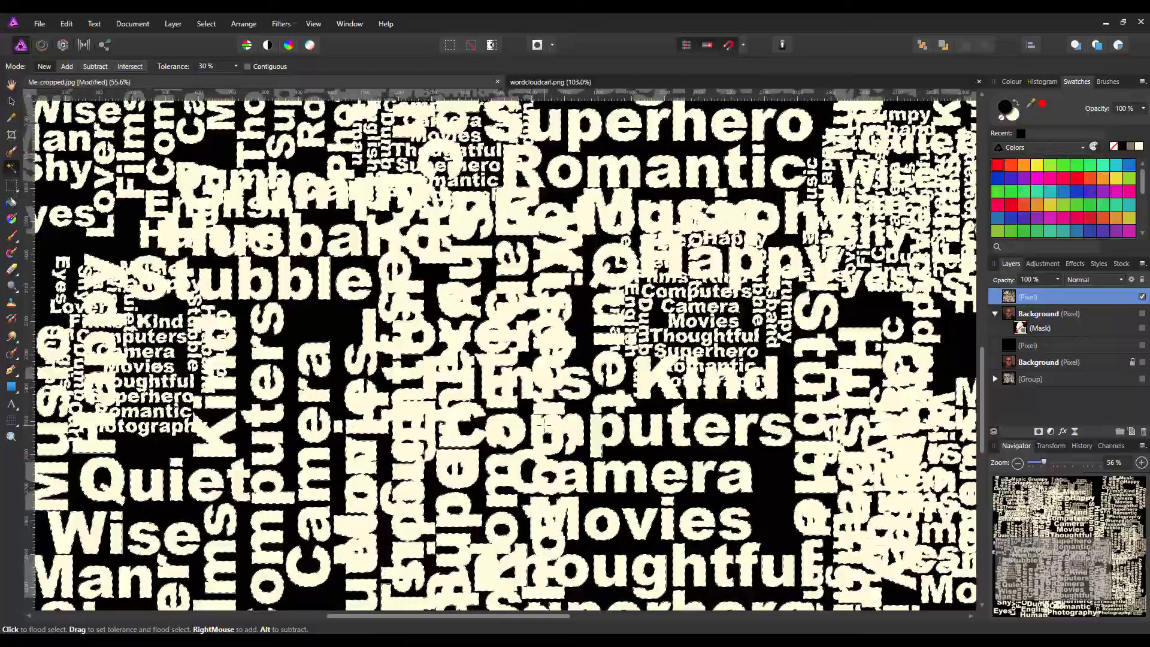
scroll(542, 422, "down", 2)
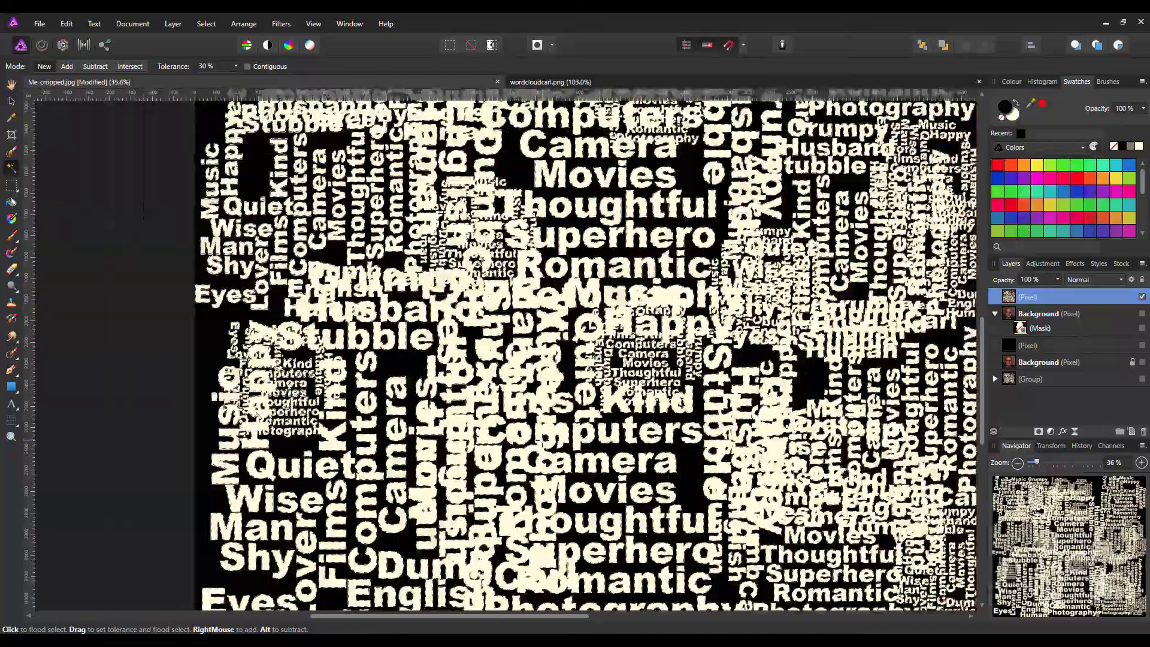
scroll(543, 438, "down", 1)
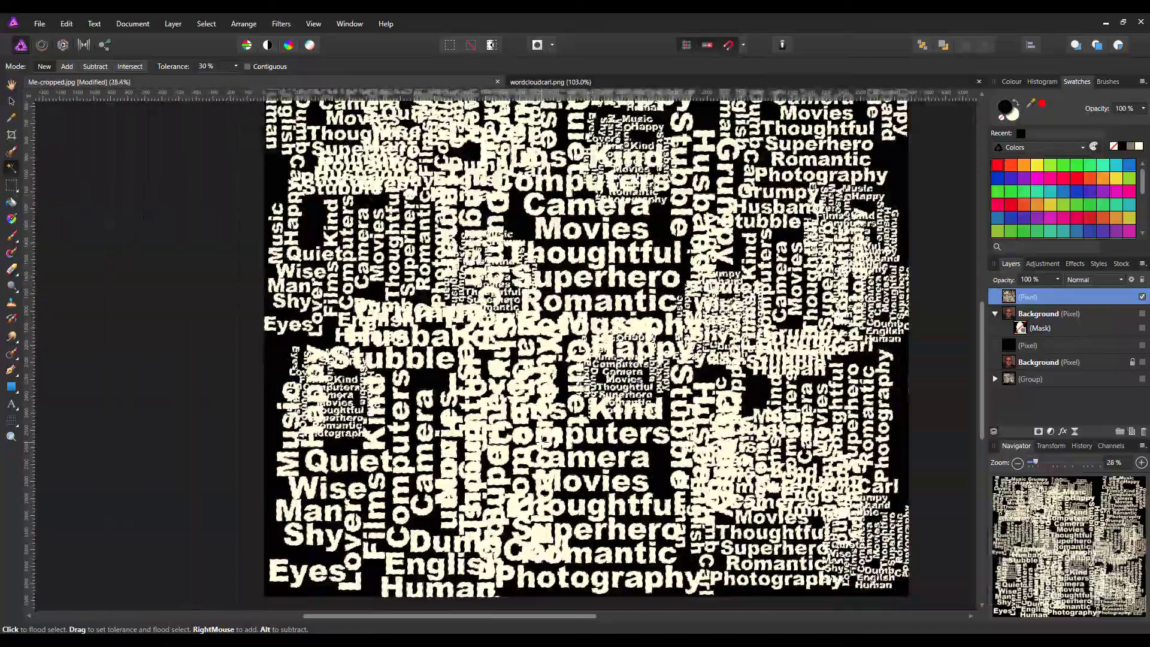
scroll(544, 438, "down", 1)
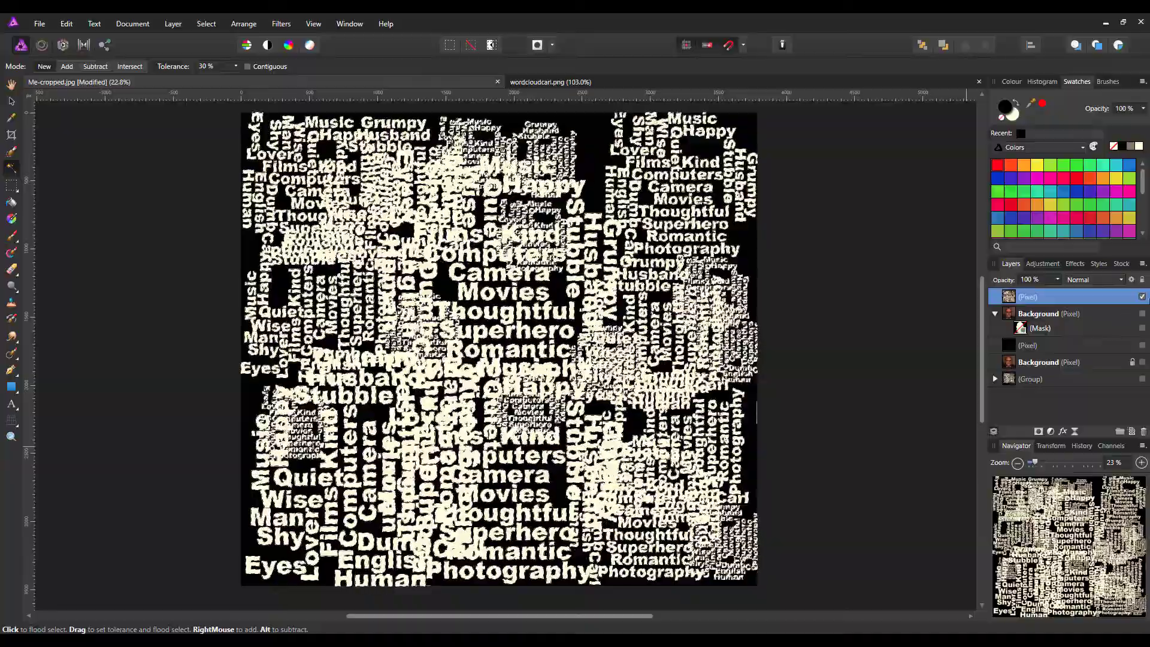
Show the masked portrait, black and background layers in place of the merged words, and mask the portrait with the word selection
left_click(1143, 297)
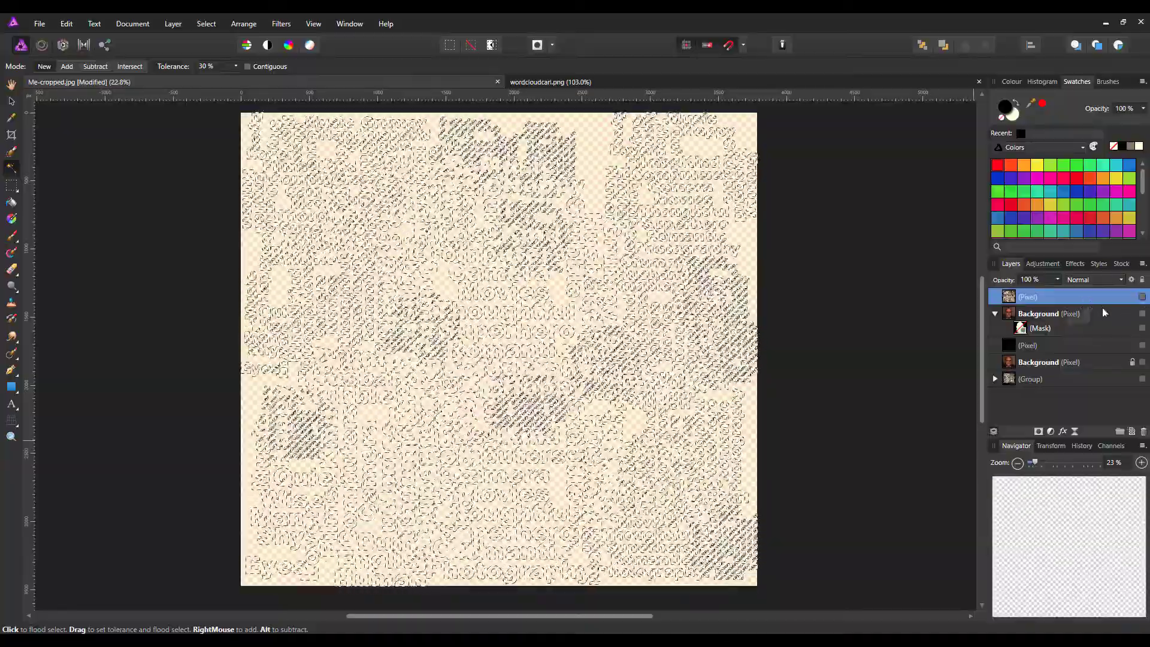
left_click(1143, 362)
left_click(1142, 345)
left_click(1142, 329)
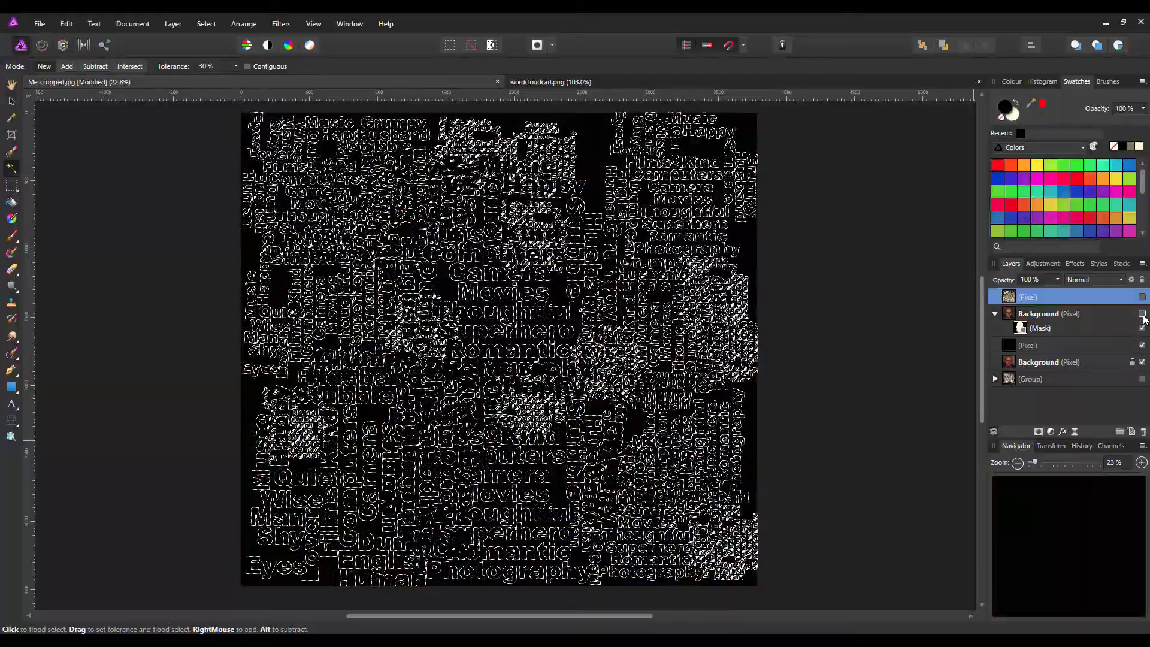
left_click(1142, 314)
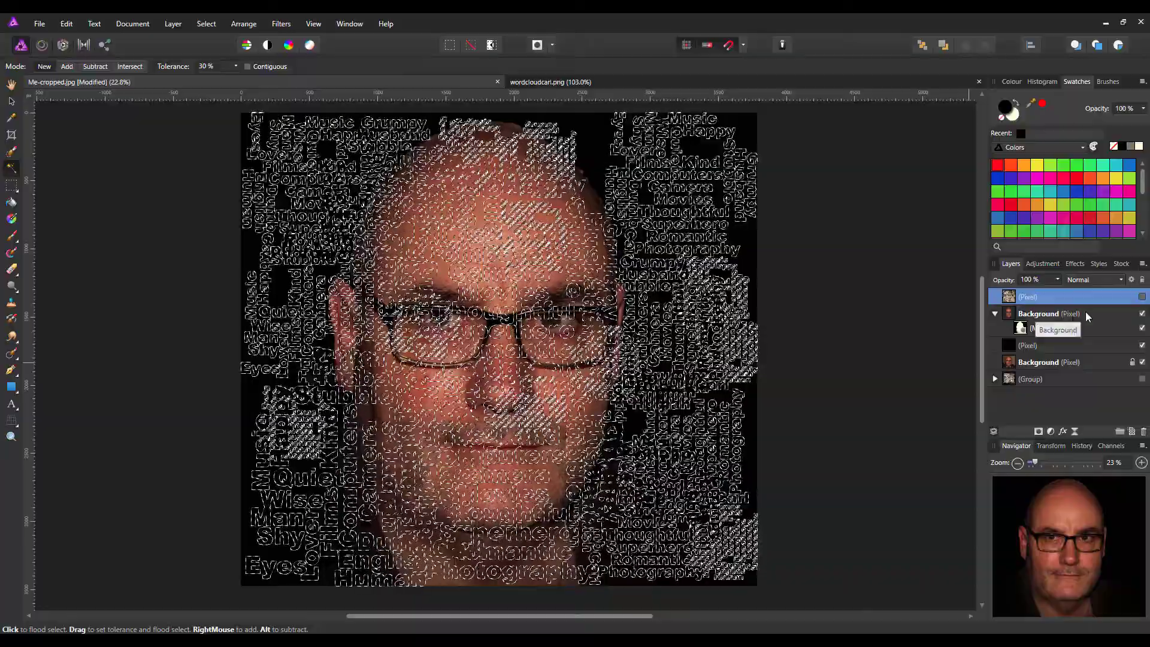
left_click(1078, 314)
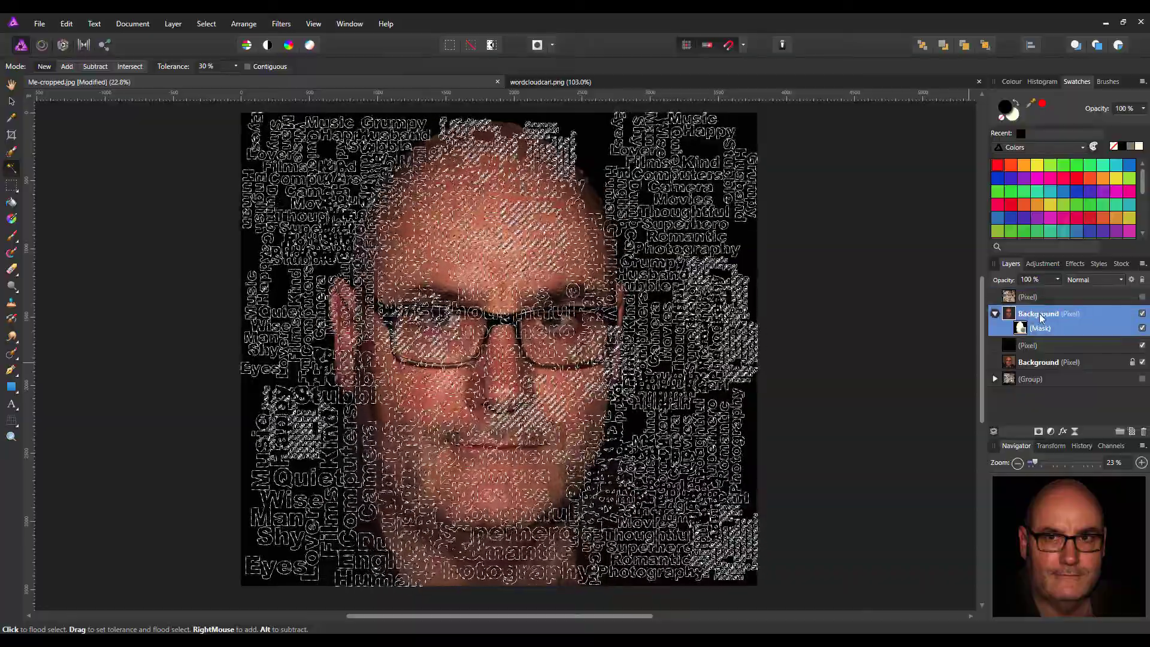
left_click(1038, 432)
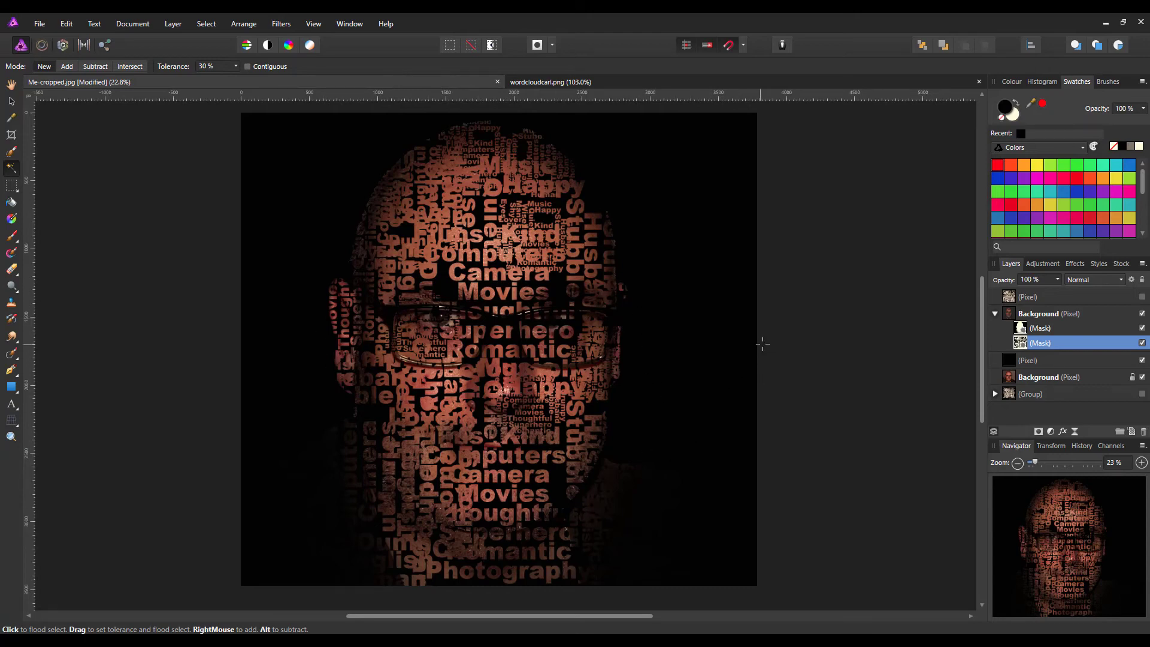
Marquee-select the right half of the image and reveal the full face there by painting its word mask cream at 100% opacity and hardness
key("m")
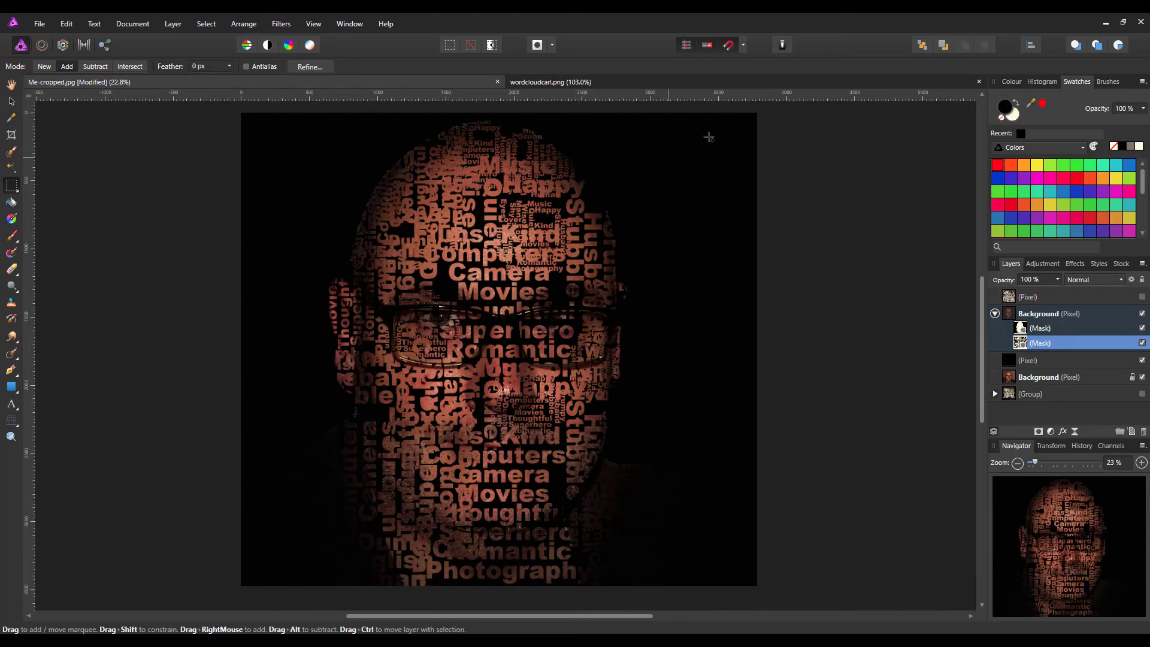
left_click_drag(757, 112, 514, 587)
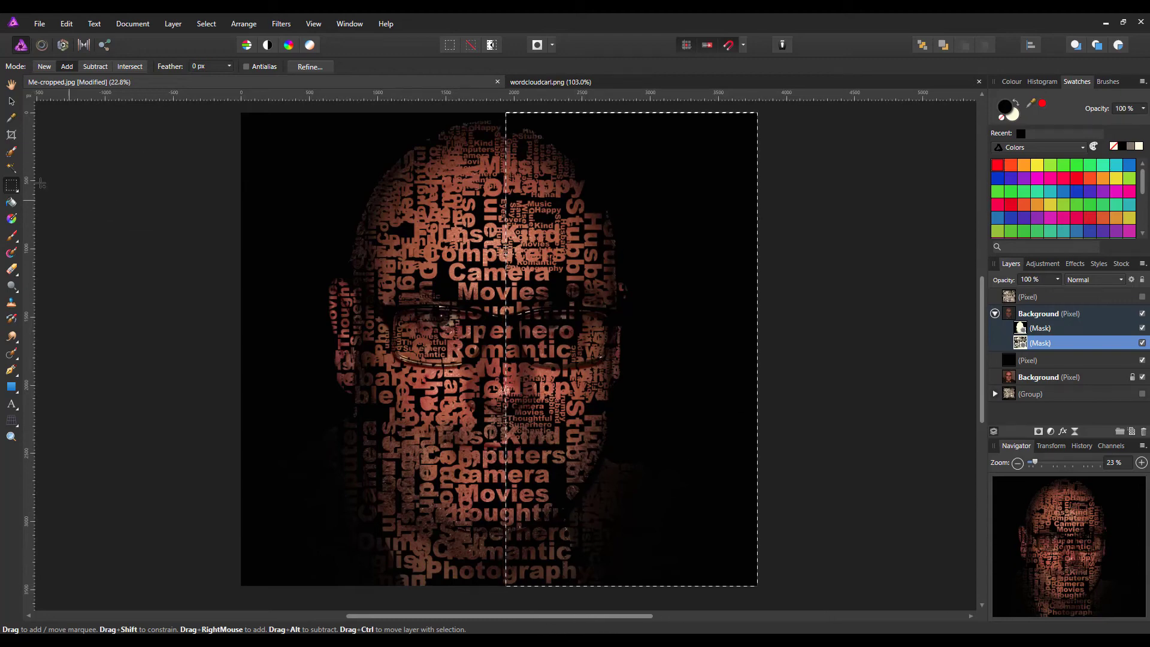
left_click(11, 235)
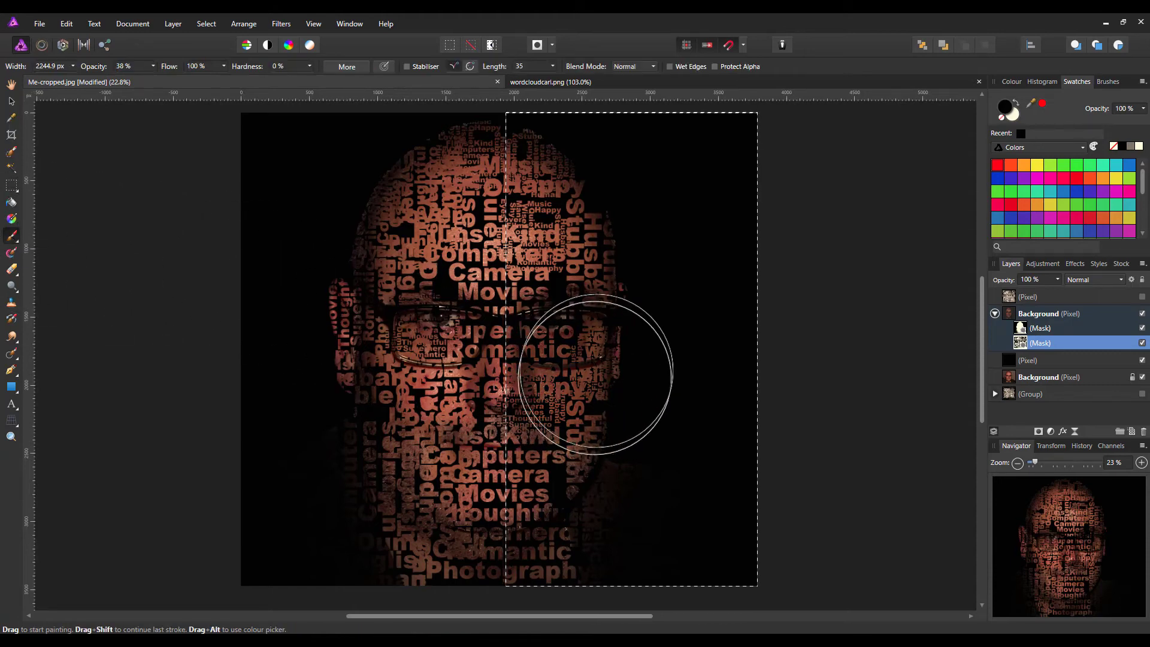
left_click(588, 376)
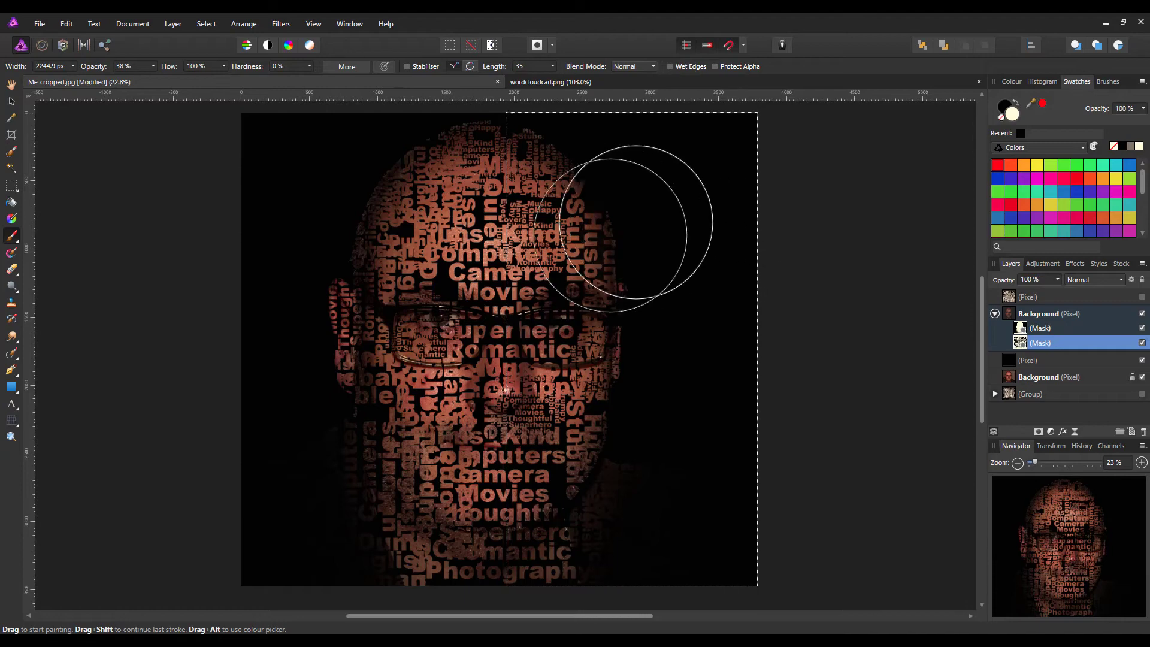
left_click(153, 66)
left_click_drag(152, 76, 215, 84)
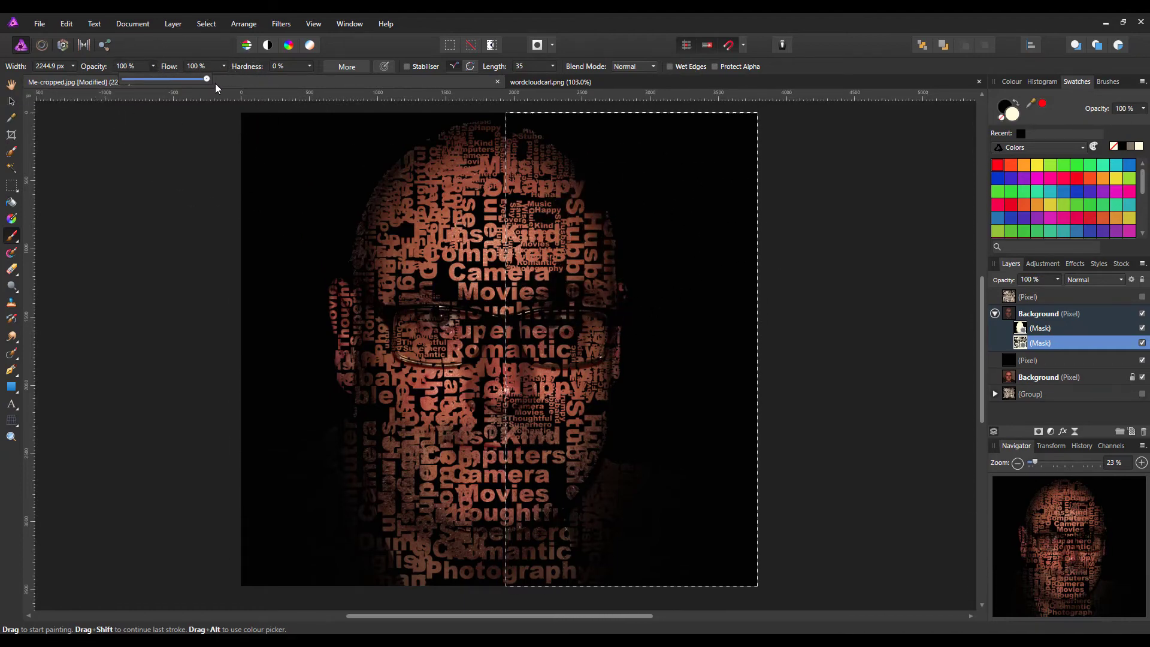
left_click(309, 66)
left_click_drag(310, 77, 408, 81)
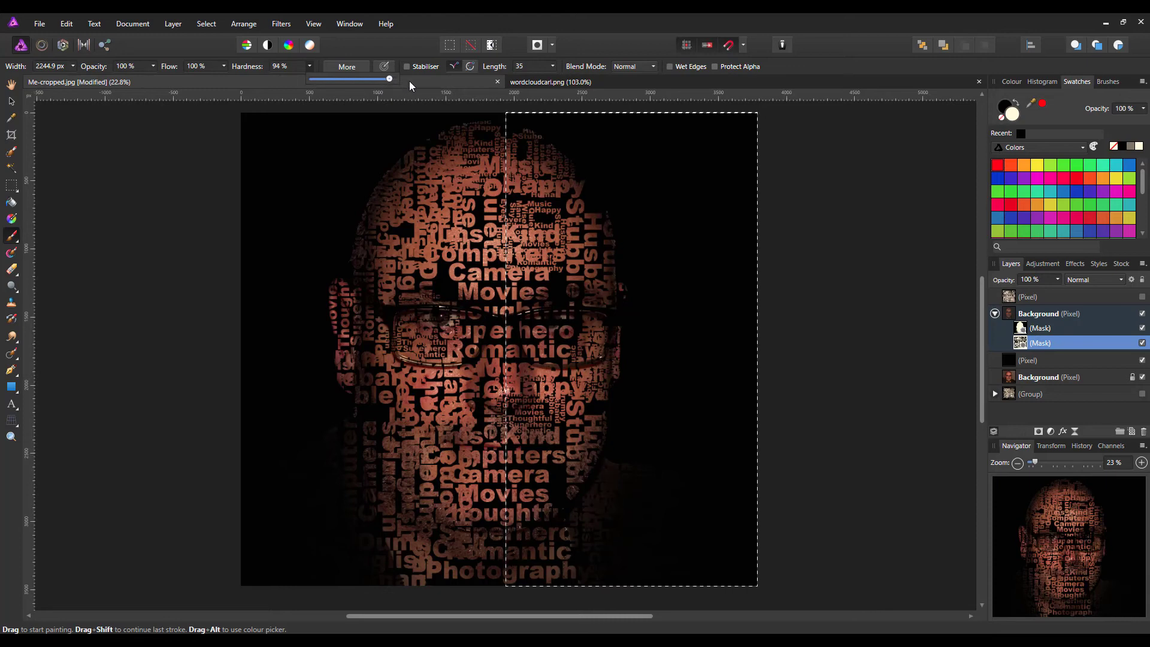
mouse_move(771, 182)
left_mouse_down()
mouse_move(690, 303)
mouse_move(689, 286)
mouse_move(668, 298)
mouse_move(658, 365)
mouse_move(566, 418)
mouse_move(555, 393)
mouse_move(722, 241)
mouse_move(726, 222)
mouse_move(584, 204)
mouse_move(538, 270)
mouse_move(543, 479)
mouse_move(592, 505)
mouse_move(671, 513)
mouse_move(752, 467)
mouse_move(779, 420)
mouse_move(734, 480)
mouse_move(294, 410)
mouse_move(331, 365)
mouse_move(351, 362)
mouse_move(360, 285)
mouse_move(337, 354)
mouse_move(594, 389)
mouse_move(643, 342)
mouse_move(479, 330)
mouse_move(325, 229)
mouse_move(304, 414)
mouse_move(357, 509)
mouse_move(549, 538)
mouse_move(646, 480)
mouse_move(544, 466)
mouse_move(672, 494)
mouse_move(658, 490)
mouse_move(637, 533)
mouse_move(661, 523)
mouse_move(686, 432)
mouse_move(593, 346)
mouse_move(588, 256)
mouse_move(651, 232)
mouse_move(582, 221)
mouse_move(749, 258)
mouse_move(686, 389)
mouse_move(580, 534)
mouse_move(549, 542)
mouse_move(528, 513)
mouse_move(531, 245)
mouse_move(522, 284)
mouse_move(624, 531)
mouse_move(608, 529)
mouse_move(514, 278)
mouse_move(569, 244)
mouse_move(619, 273)
mouse_move(606, 475)
mouse_move(486, 342)
mouse_move(535, 214)
mouse_move(655, 501)
mouse_move(465, 397)
mouse_move(509, 293)
mouse_move(817, 549)
left_mouse_up()
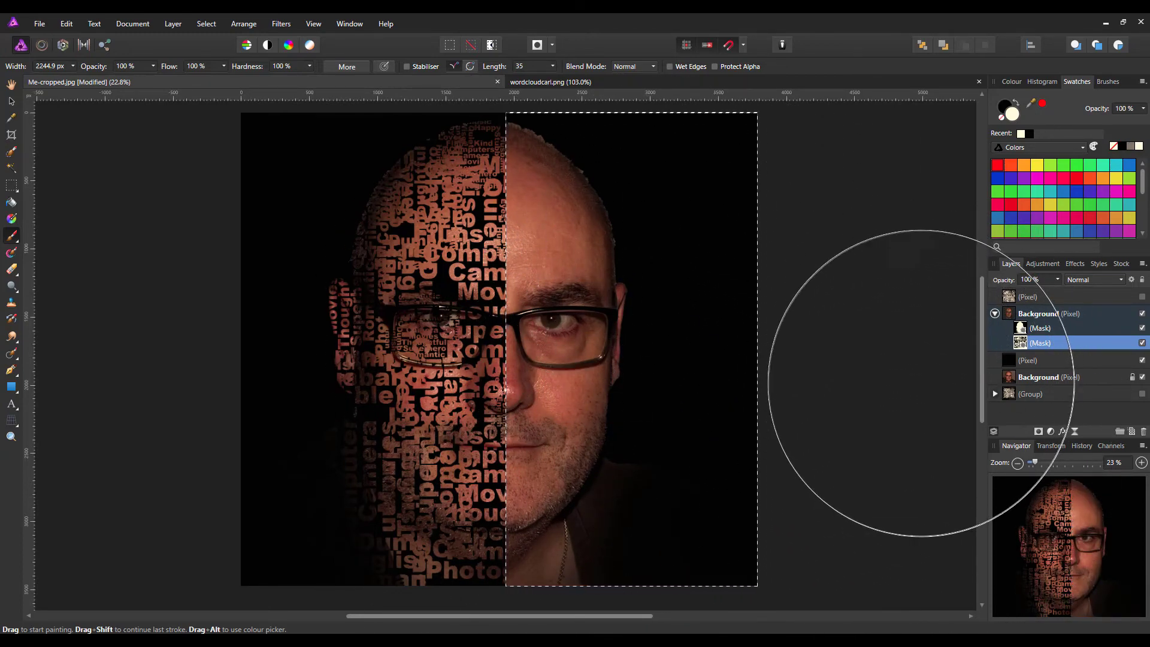
Reduce the paint brush width to 271.4 px
key("bracketleft")
key("bracketleft")
key("bracketleft")
key("bracketleft")
key("bracketleft")
key("bracketleft")
key("bracketleft")
key("bracketleft")
key("bracketleft")
key("bracketleft")
key("bracketleft")
key("bracketleft")
key("bracketleft")
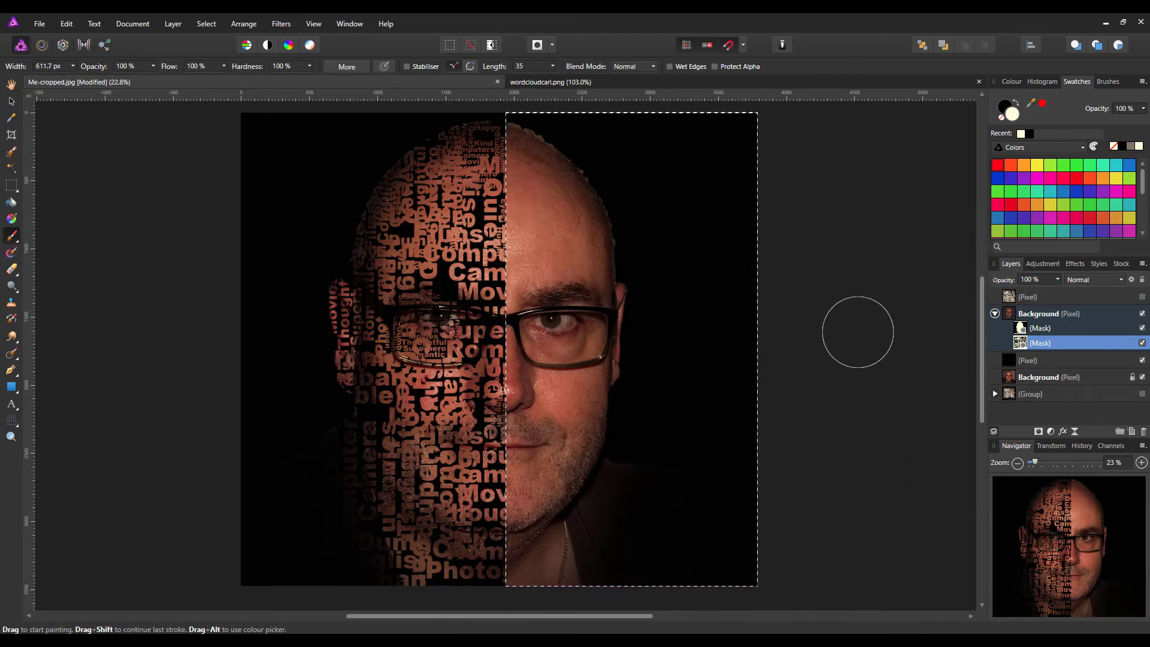
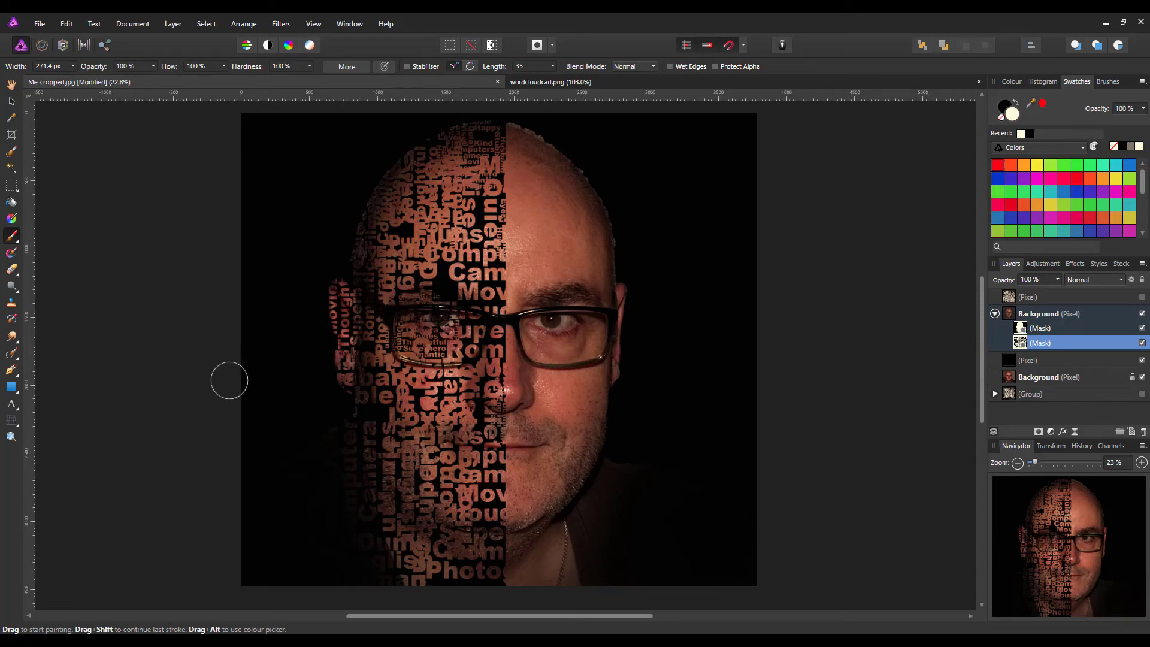
Hide the word mask on the portrait layer
left_click(1143, 343)
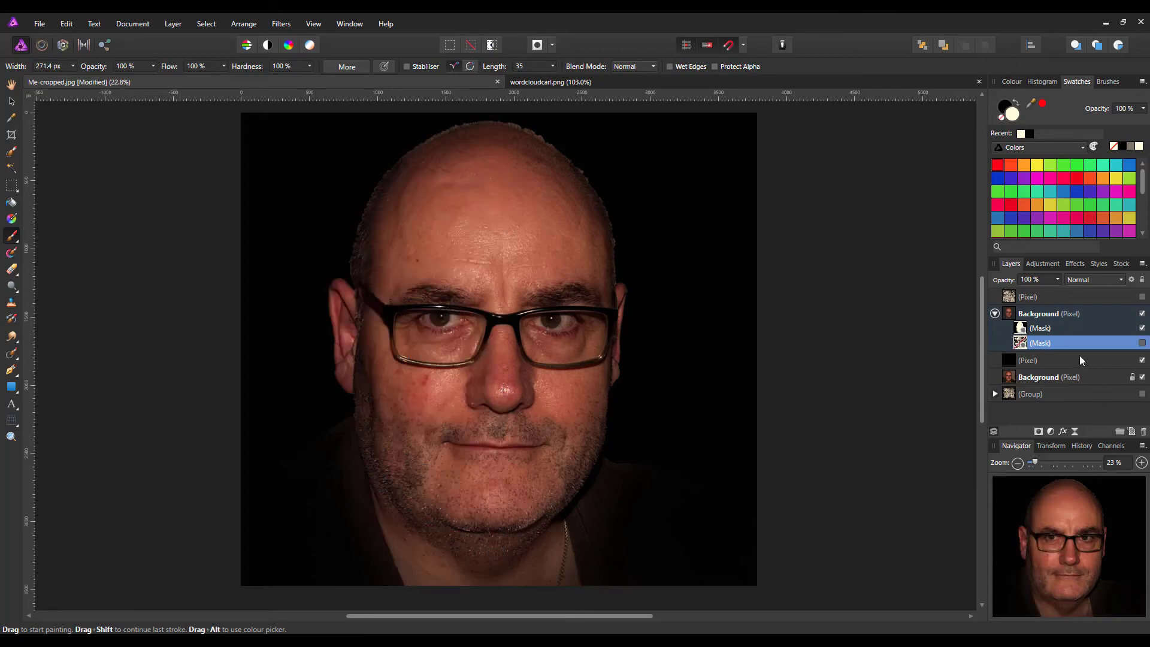
Show the merged words layer, flood-select all its cream lettering non-contiguously at 30% tolerance, and hide the layer again
left_click(1075, 294)
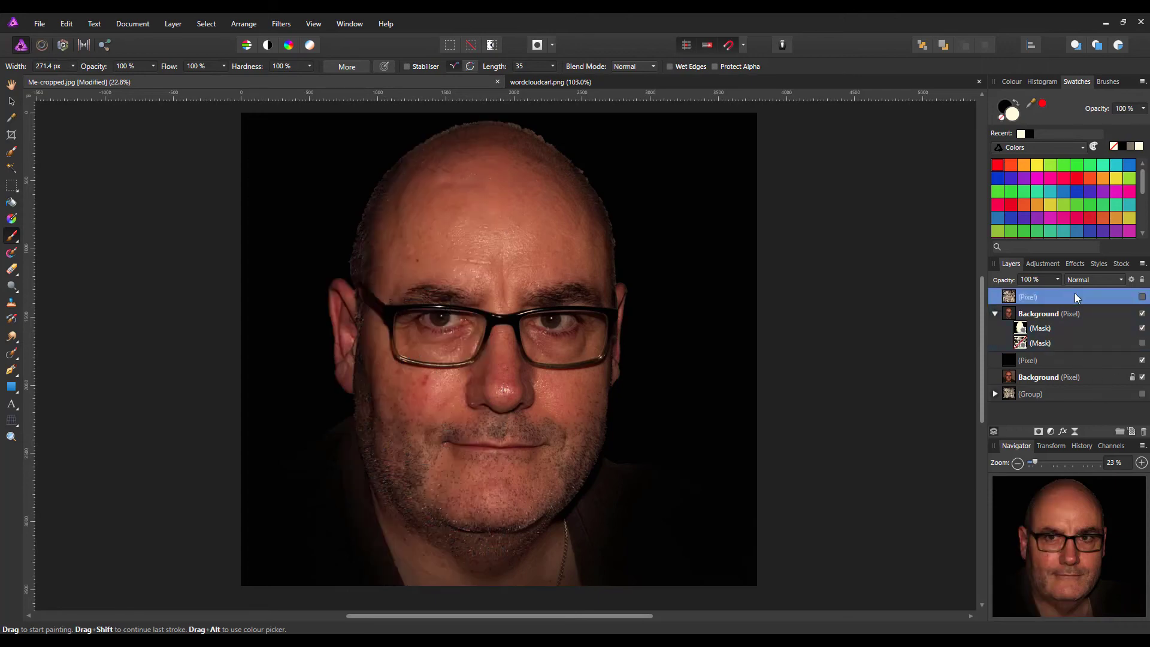
left_click(1143, 298)
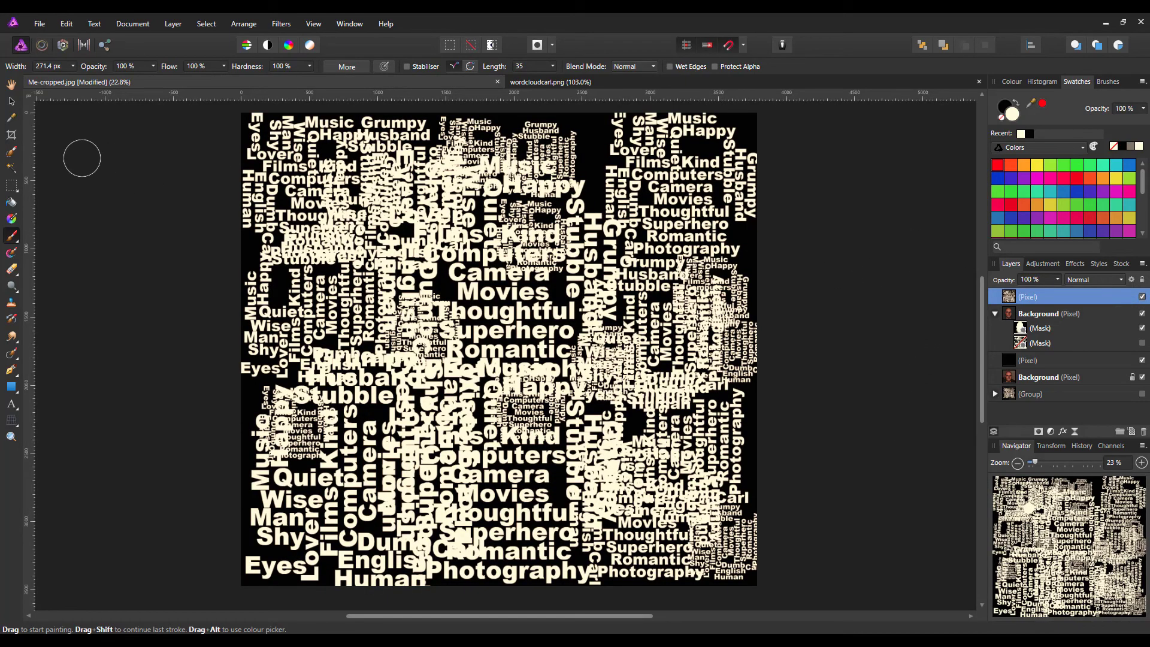
left_click(9, 169)
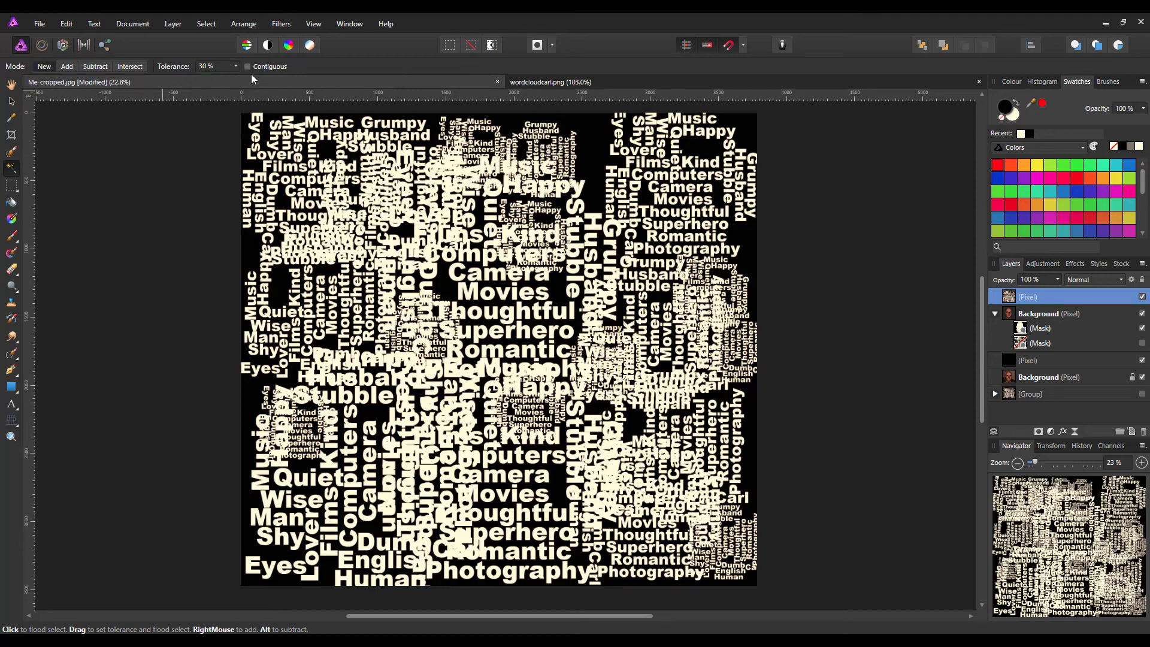
scroll(381, 411, "up", 2)
scroll(381, 411, "up", 1)
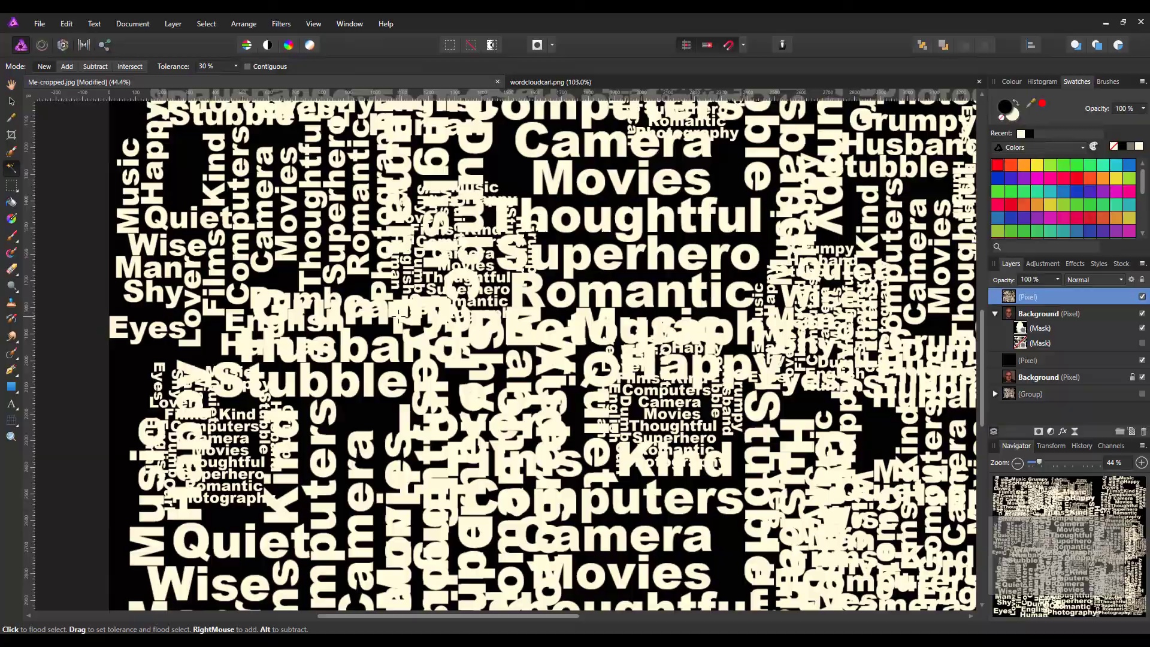
left_click(398, 313)
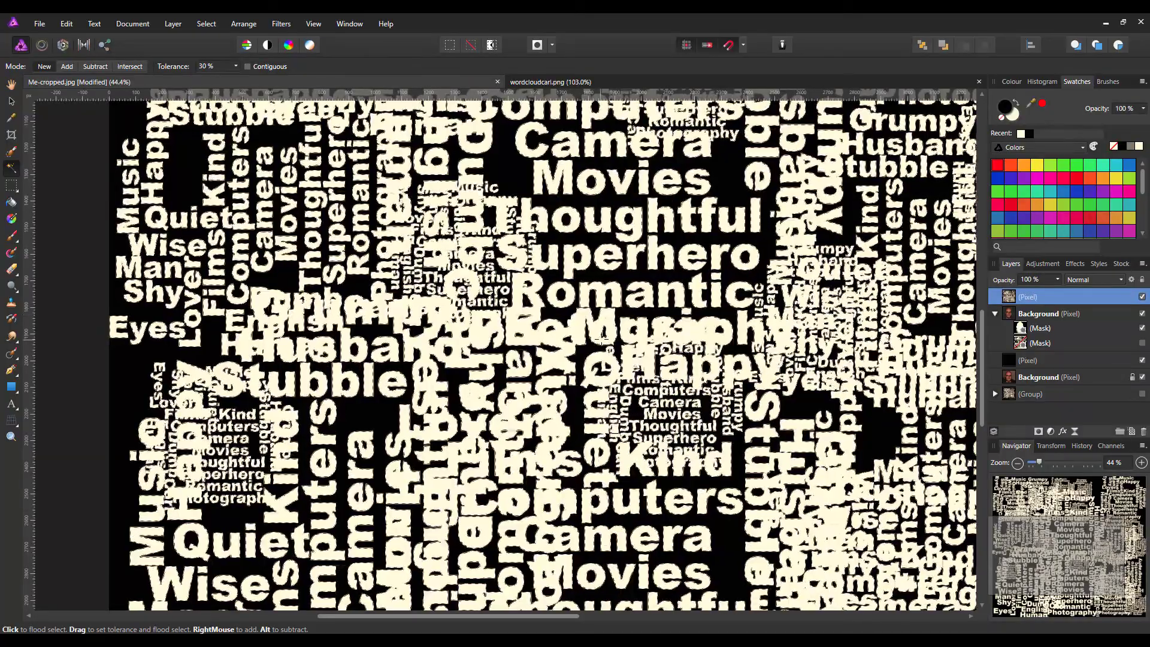
scroll(604, 337, "down", 2)
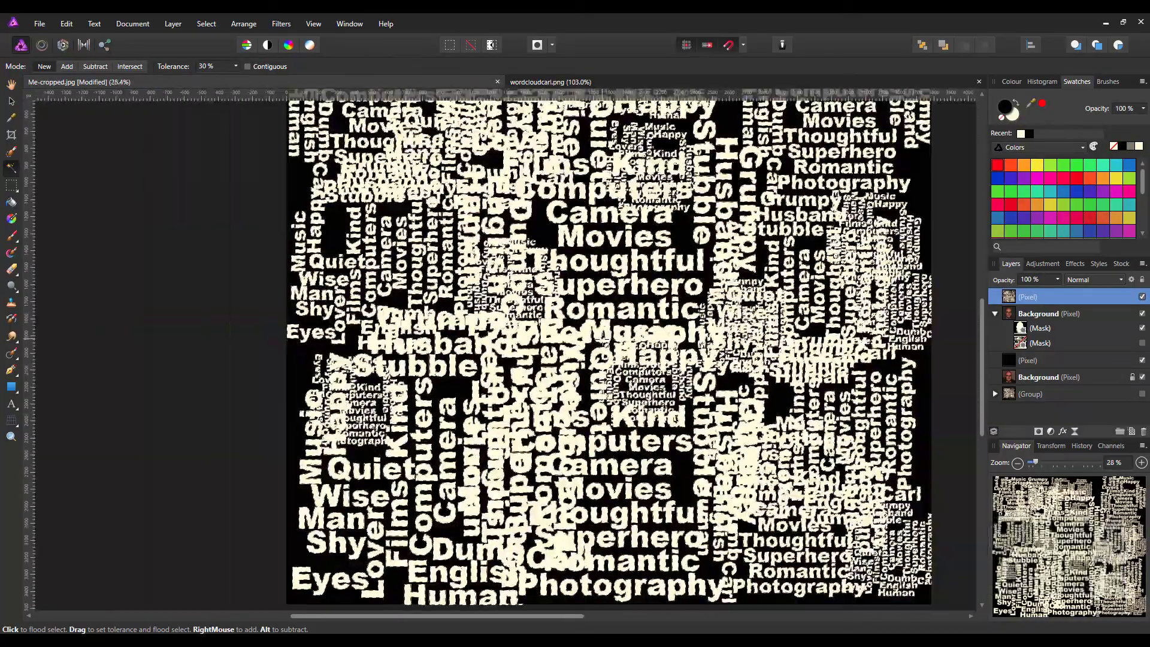
scroll(604, 337, "down", 1)
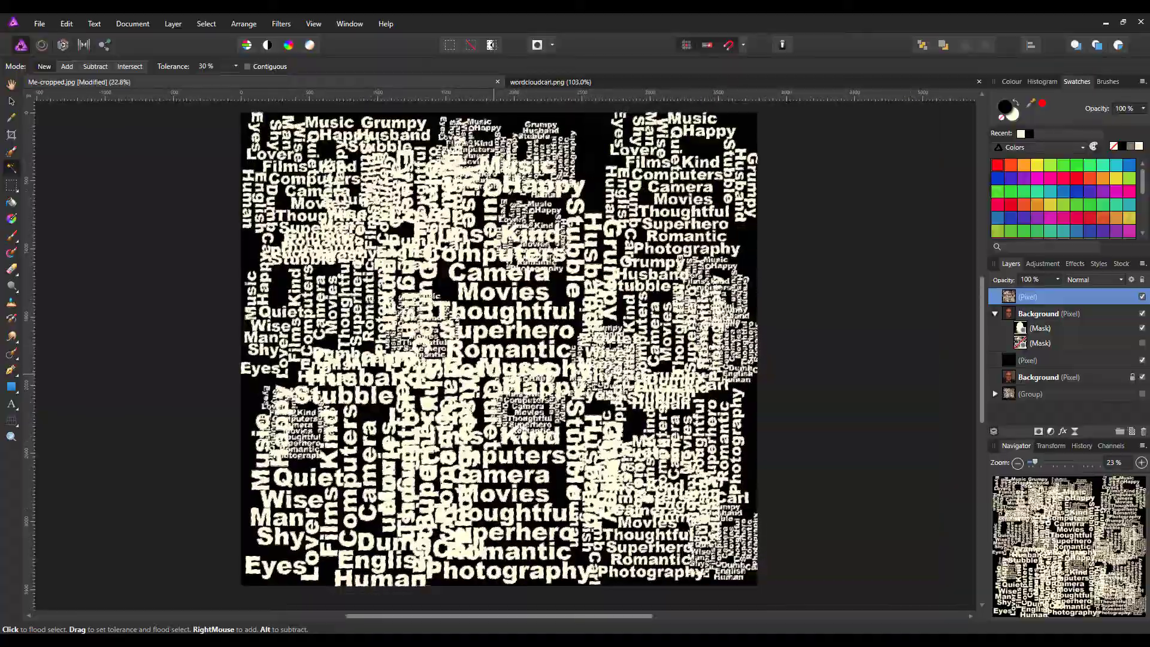
left_click(1142, 298)
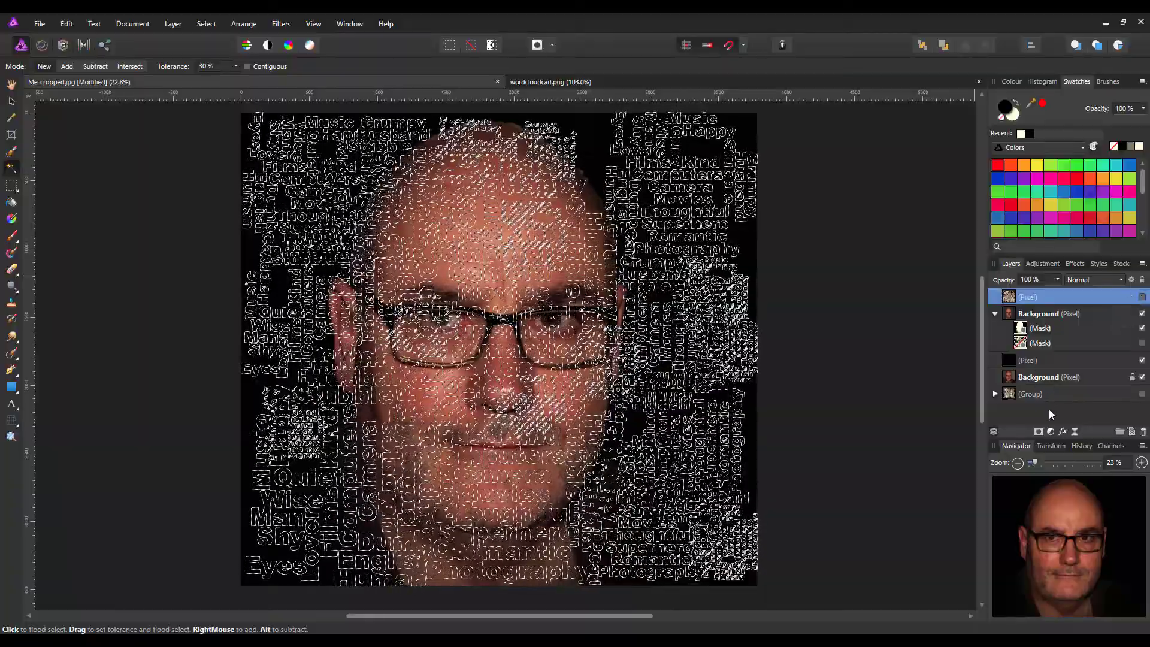
Add a new pixel layer at the top of the stack and start painting the selected lettering red
left_click(1132, 432)
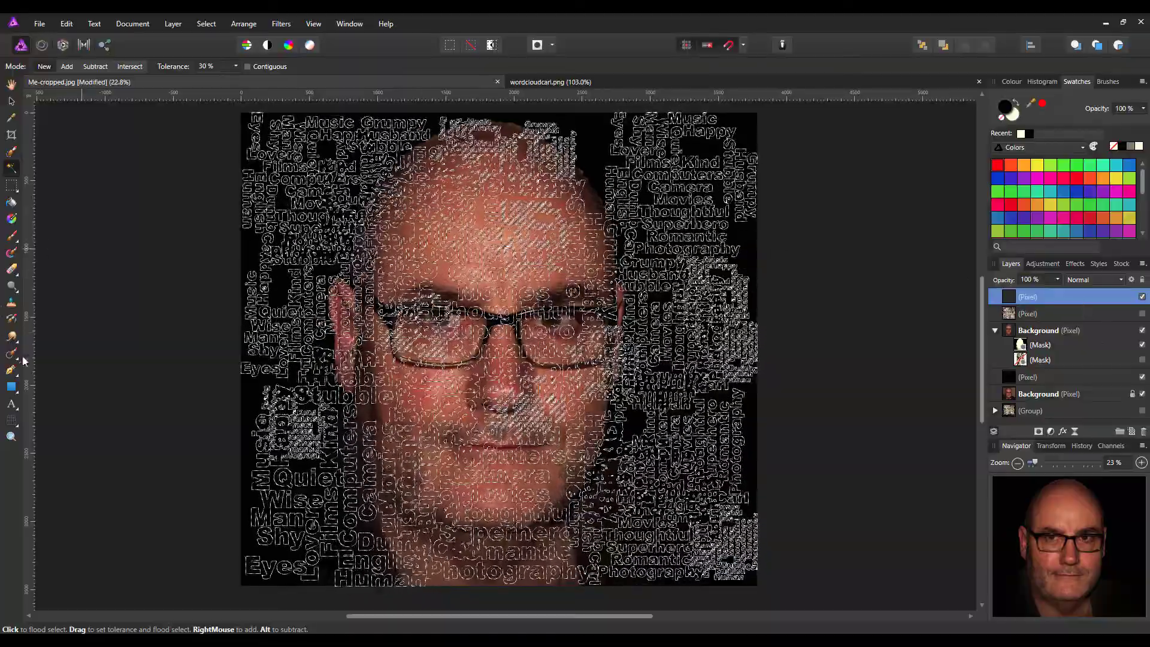
left_click(12, 240)
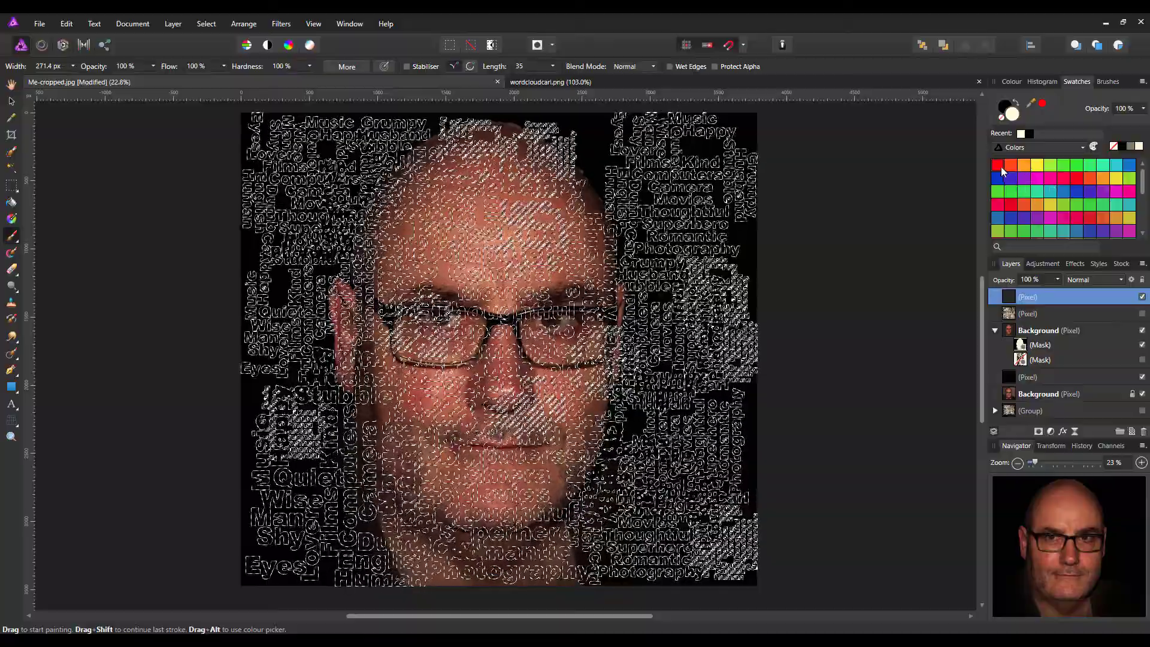
left_click(1043, 103)
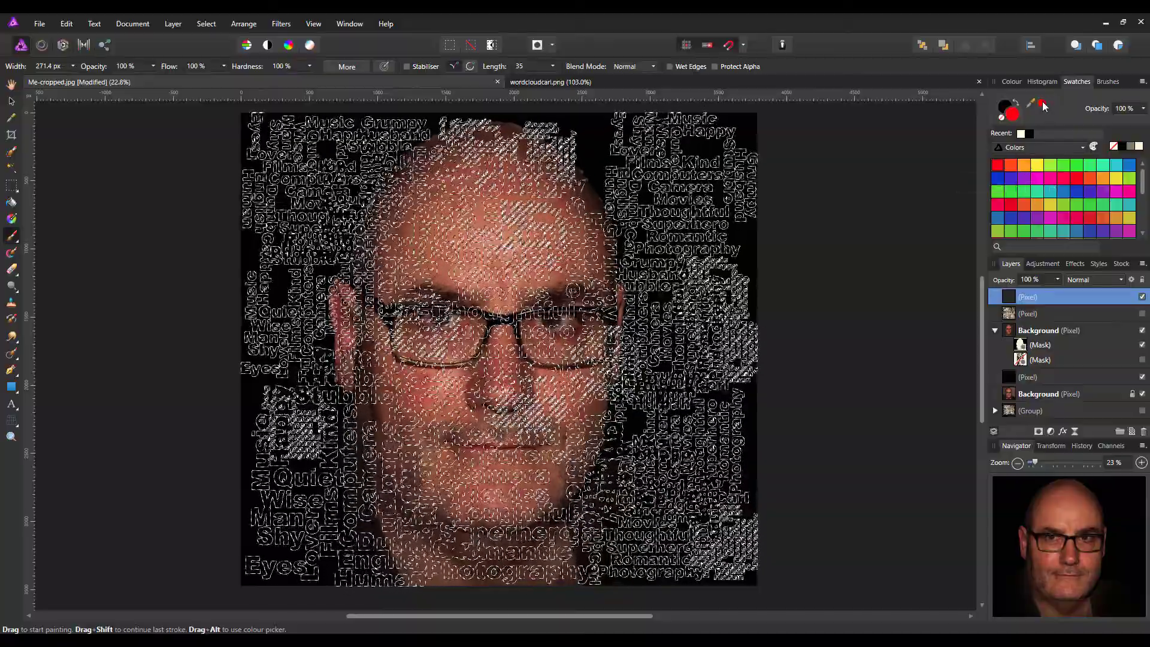
left_click_drag(723, 239, 701, 231)
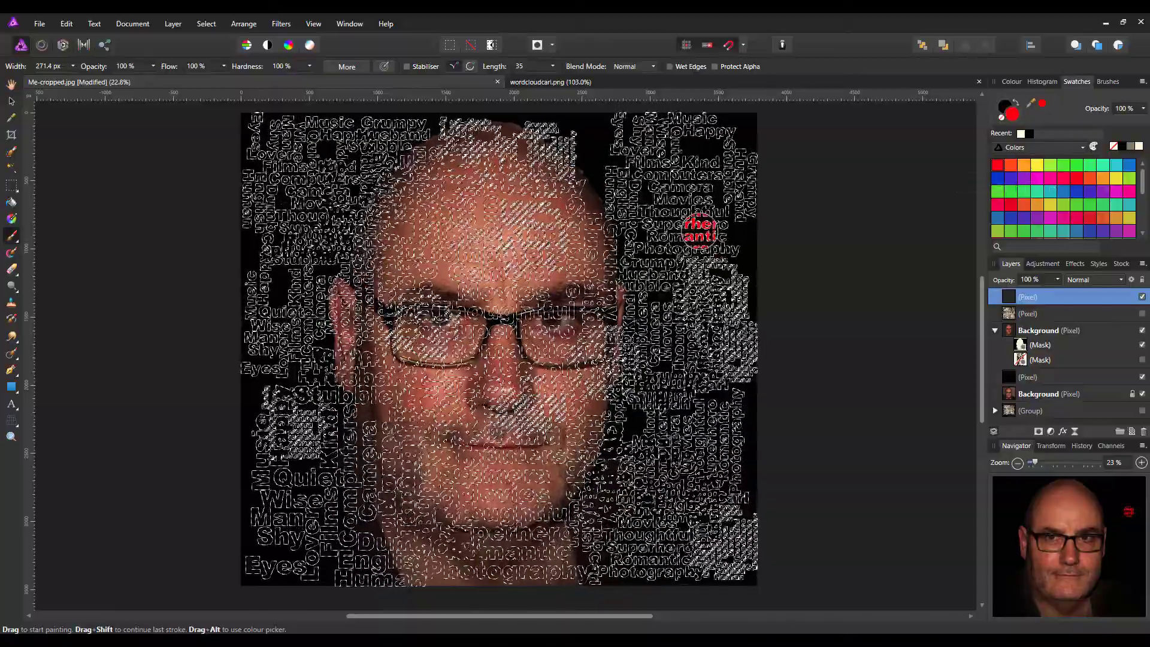
Enlarge the paint brush to 1920.5 px, paint the selected lettering red across the whole image, and deselect
key("bracketright")
key("bracketright")
key("bracketright")
key("bracketright")
key("bracketright")
key("bracketright")
key("bracketright")
key("bracketright")
key("bracketright")
key("bracketright")
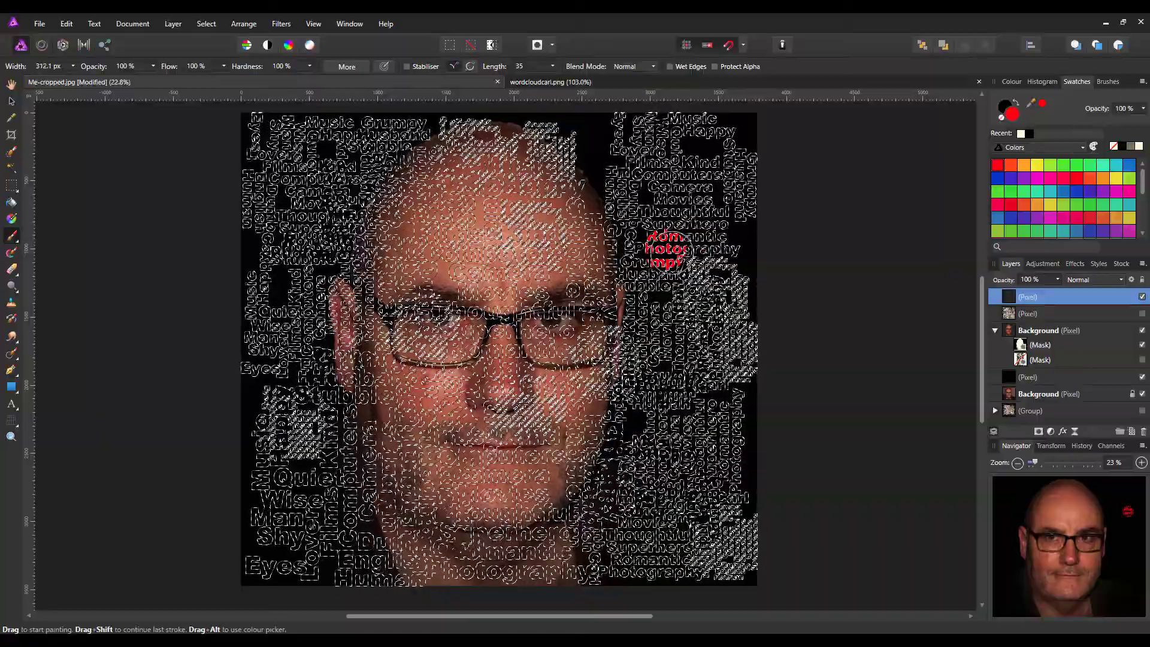
mouse_move(719, 211)
left_mouse_down()
mouse_move(658, 185)
mouse_move(310, 205)
mouse_move(240, 189)
mouse_move(357, 190)
mouse_move(480, 220)
mouse_move(221, 325)
mouse_move(167, 406)
mouse_move(341, 502)
mouse_move(480, 542)
mouse_move(689, 495)
mouse_move(673, 541)
mouse_move(685, 507)
mouse_move(727, 510)
mouse_move(750, 549)
mouse_move(731, 460)
mouse_move(650, 286)
mouse_move(709, 267)
mouse_move(681, 275)
mouse_move(674, 327)
left_mouse_up()
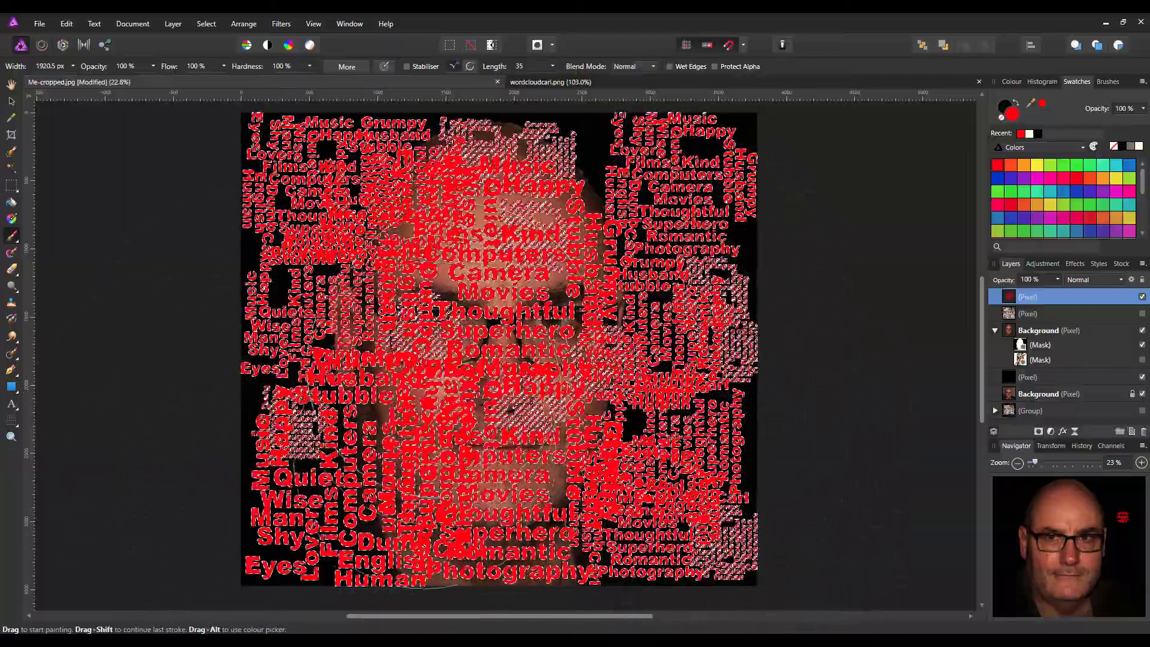
mouse_move(426, 457)
left_mouse_down()
mouse_move(277, 383)
mouse_move(269, 406)
mouse_move(342, 414)
mouse_move(520, 253)
left_mouse_up()
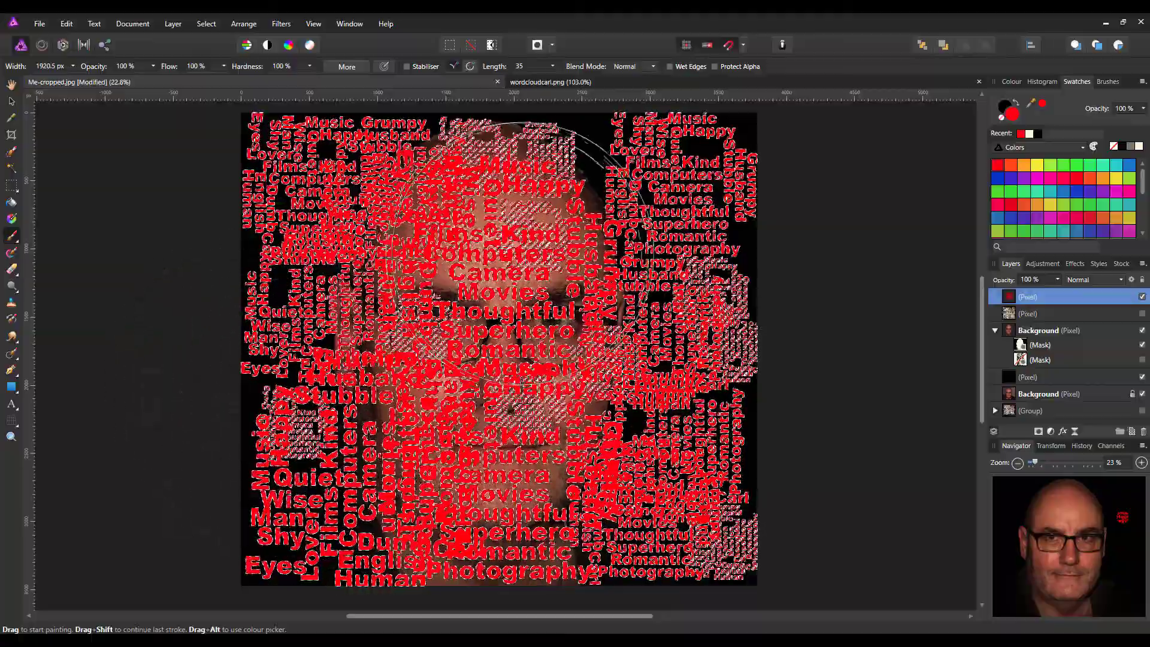
mouse_move(581, 228)
left_mouse_down()
mouse_move(650, 327)
mouse_move(691, 472)
mouse_move(655, 552)
mouse_move(672, 524)
mouse_move(330, 467)
mouse_move(523, 488)
mouse_move(266, 338)
mouse_move(355, 266)
mouse_move(719, 345)
mouse_move(662, 231)
mouse_move(275, 167)
mouse_move(638, 359)
left_mouse_up()
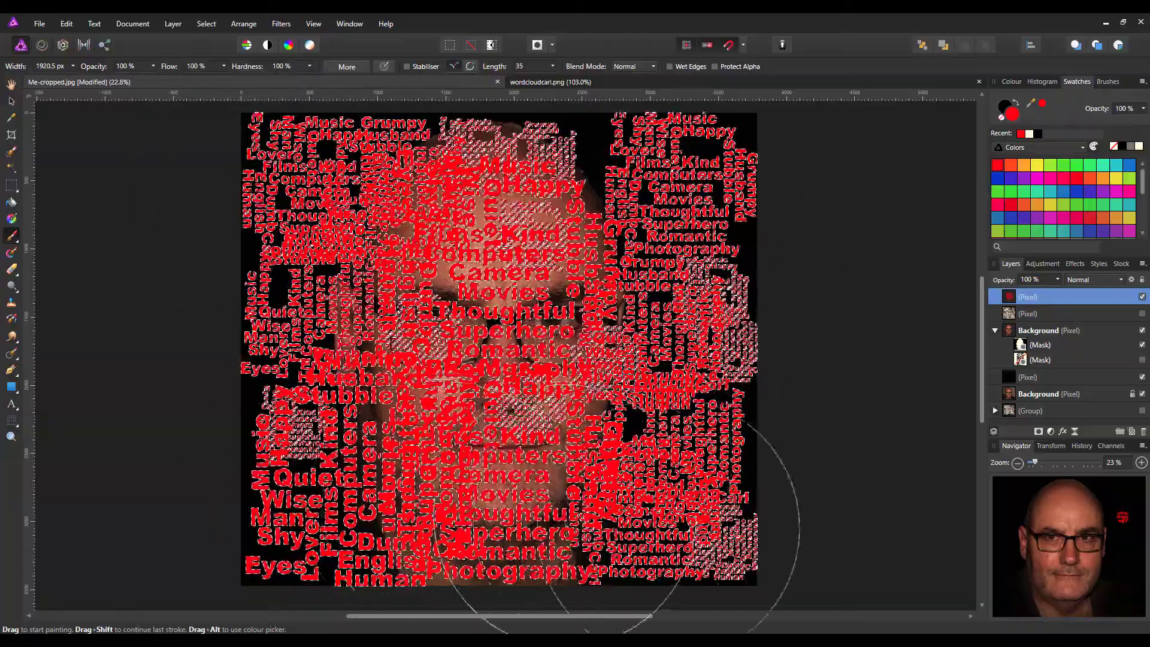
mouse_move(669, 527)
left_mouse_down()
mouse_move(671, 431)
mouse_move(774, 274)
mouse_move(709, 363)
mouse_move(828, 276)
left_mouse_up()
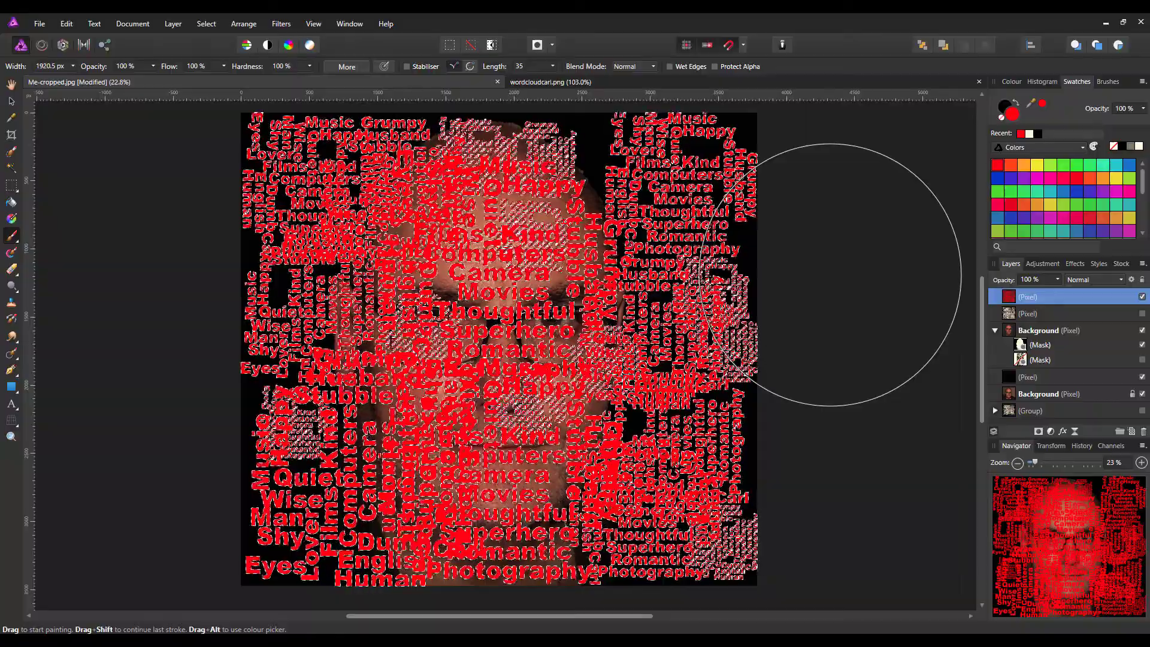
left_click(11, 86)
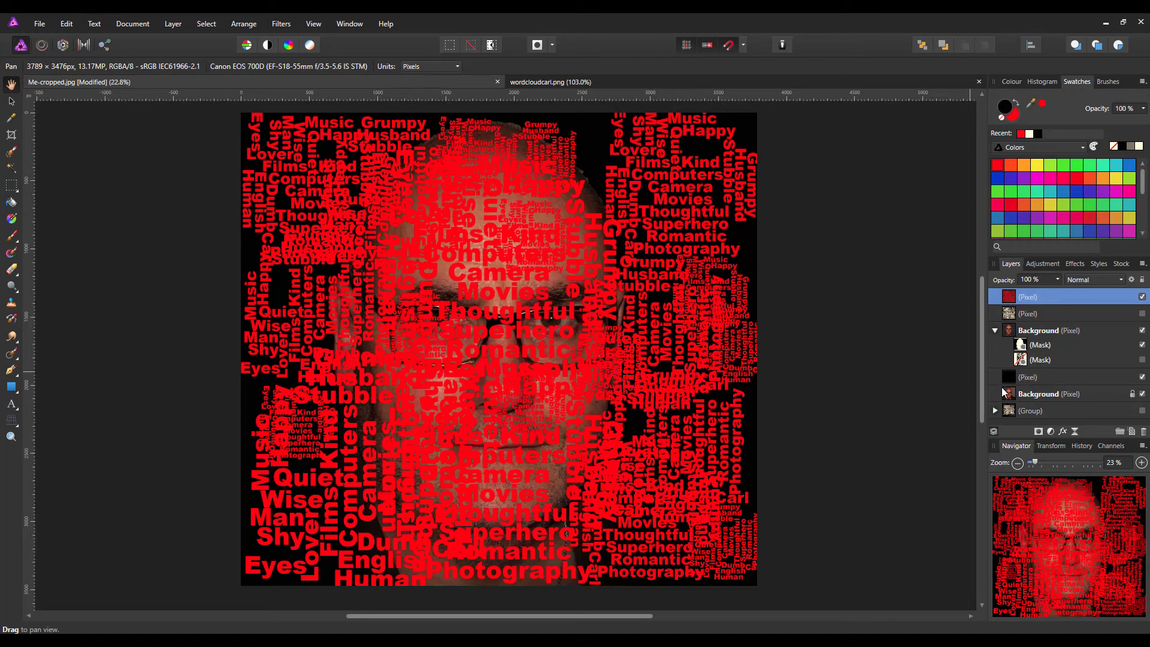
Load the masked portrait layer's head outline as a selection and make the red lettering layer active
left_click(1009, 329)
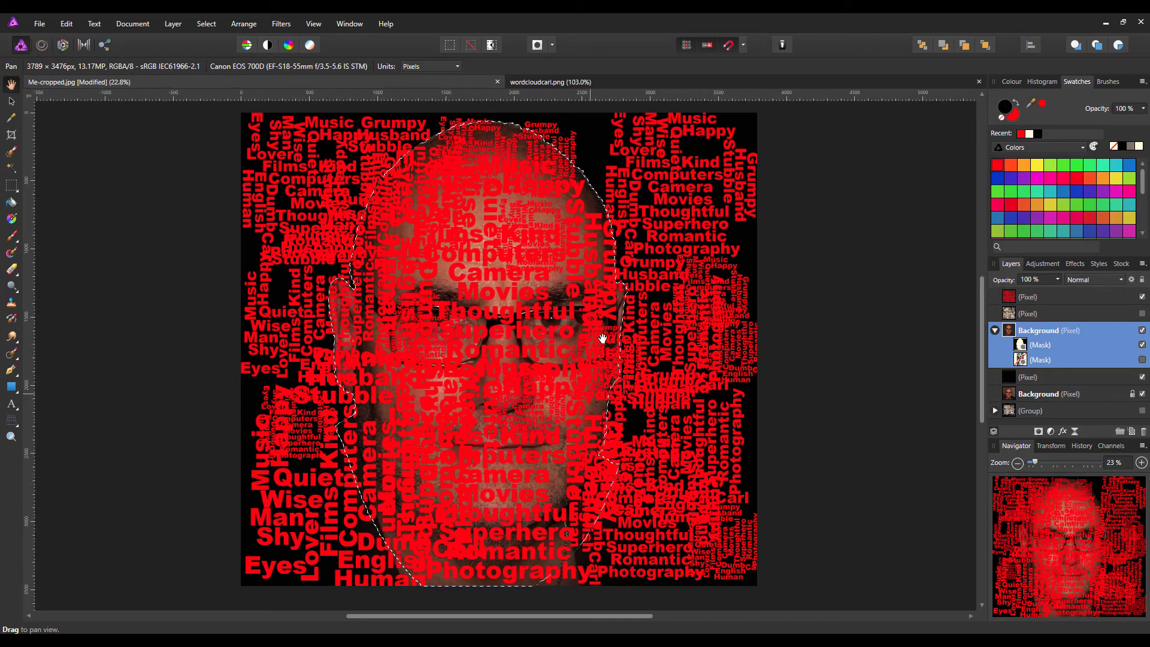
left_click(1055, 296)
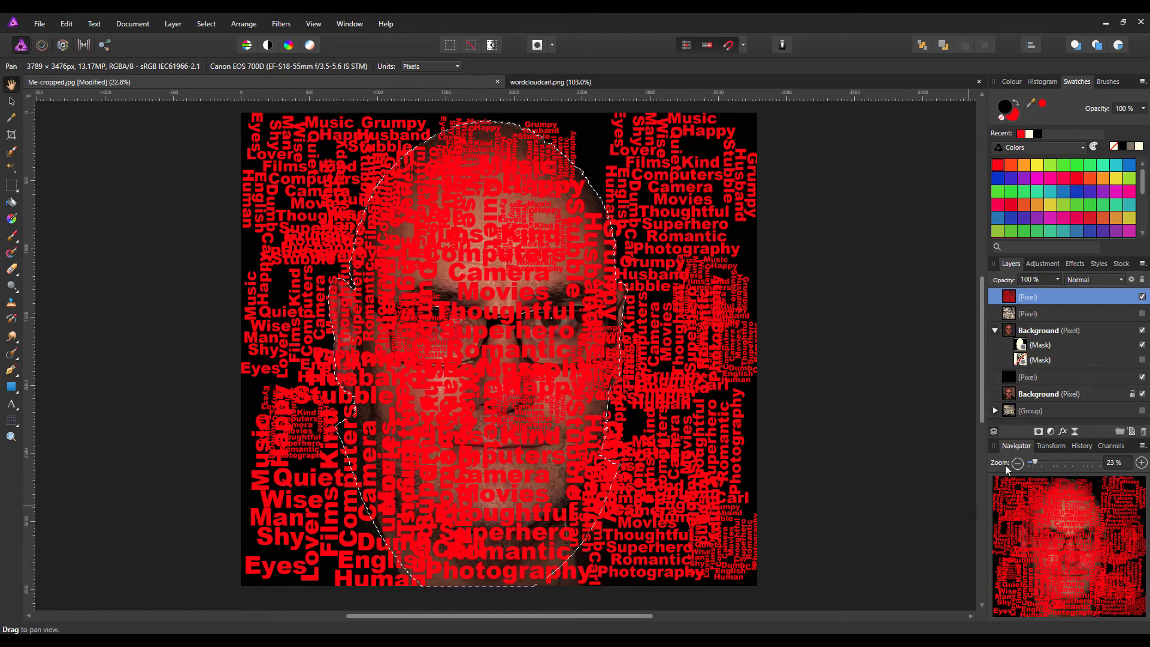
Try masking the red lettering layer with the head selection and with an inverted mask, undoing each attempt
left_click(1039, 437)
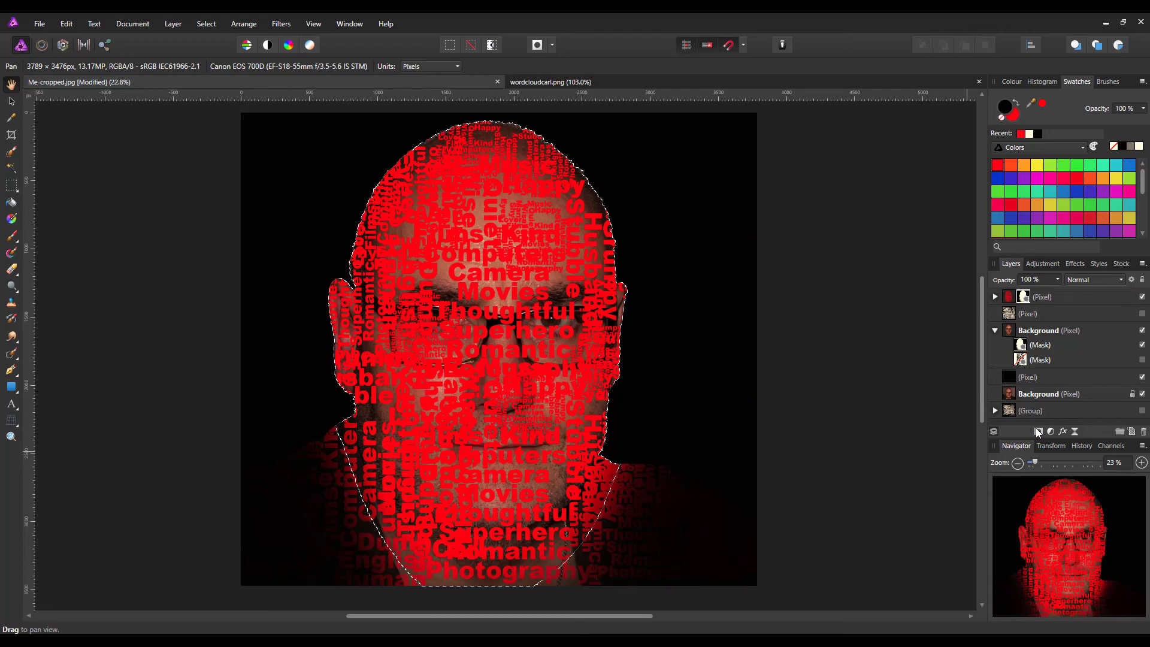
key("ctrl+z")
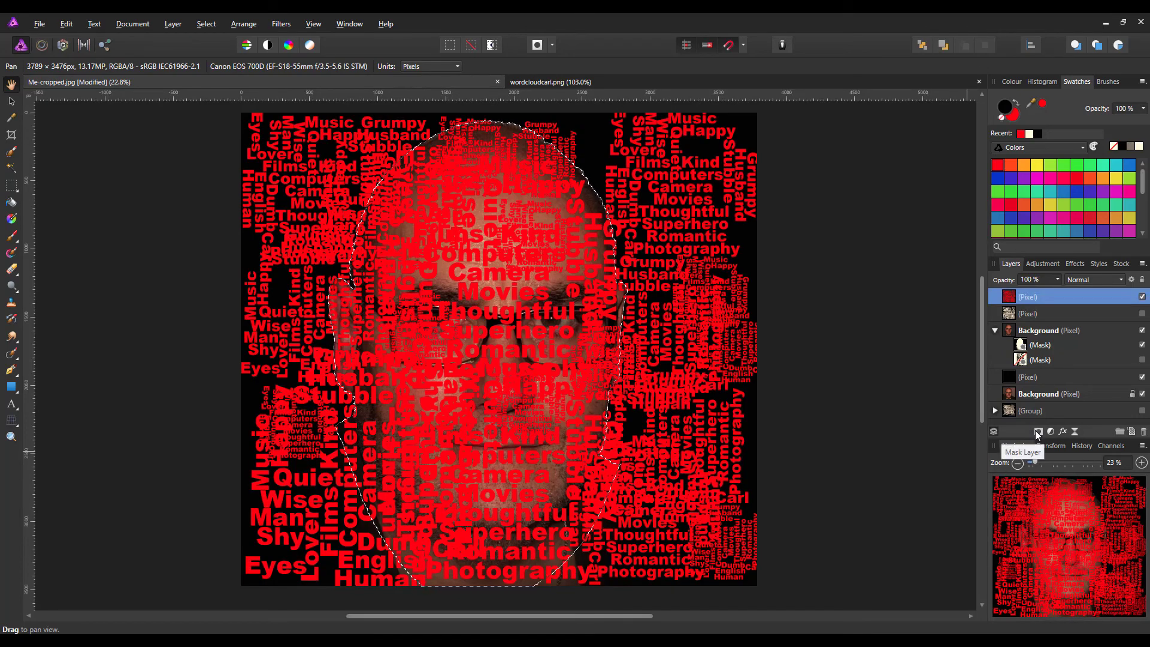
left_click(1040, 432)
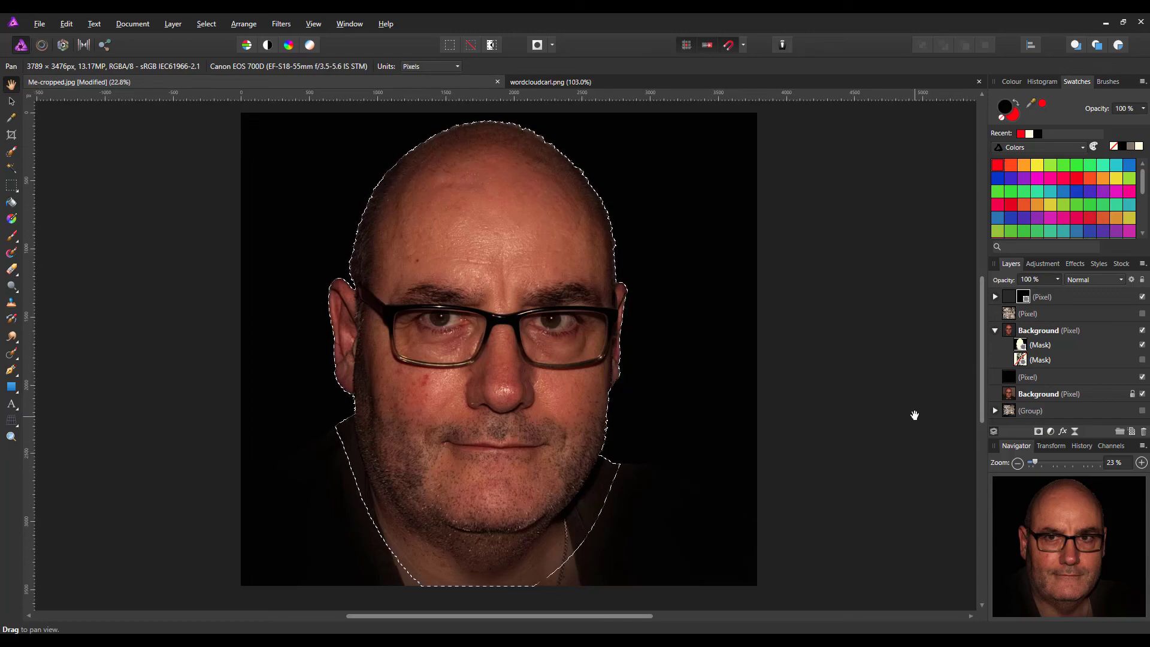
key("ctrl+z")
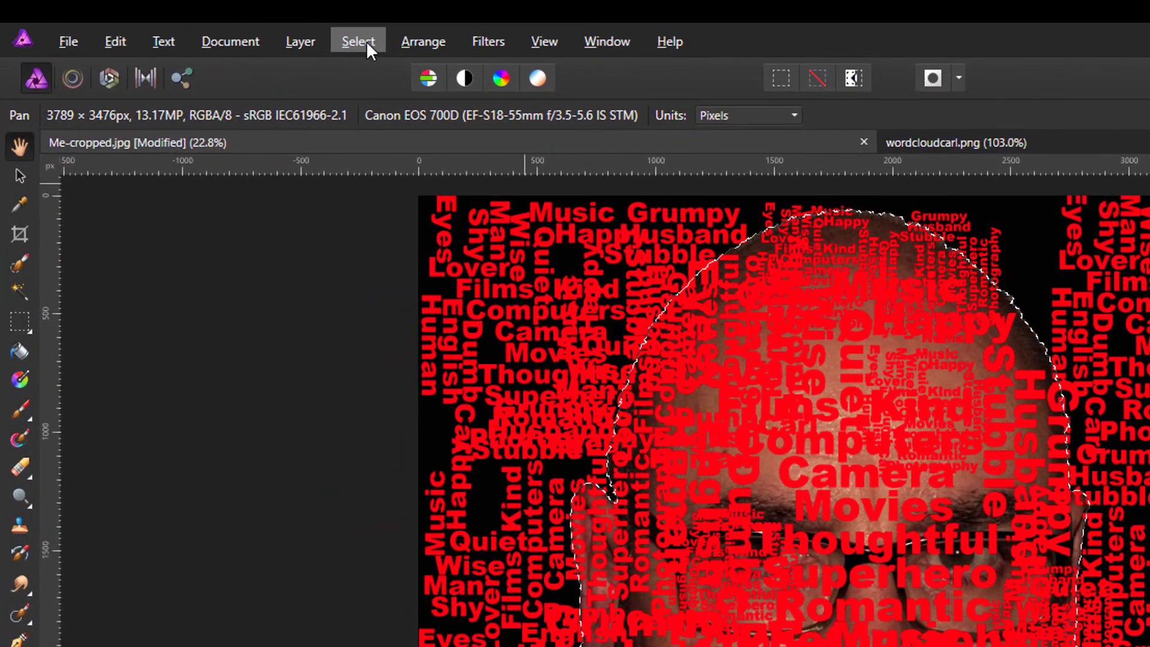
Invert the head selection, mask the red lettering layer with it so the words surround the head, and deselect
left_click(368, 44)
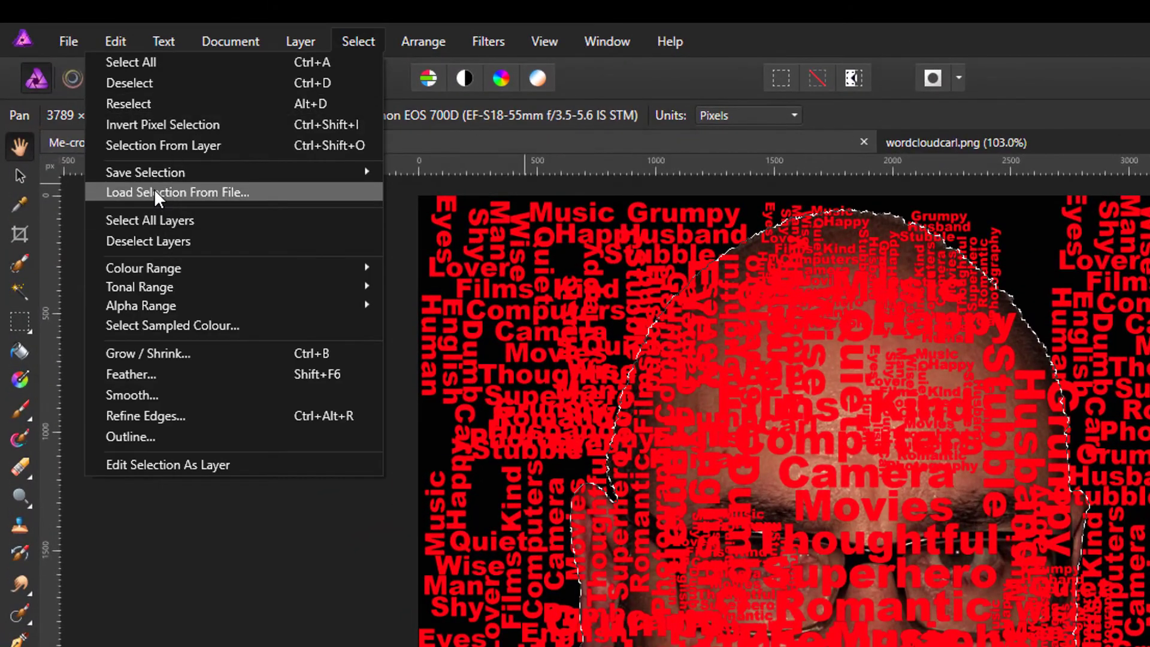
left_click(145, 124)
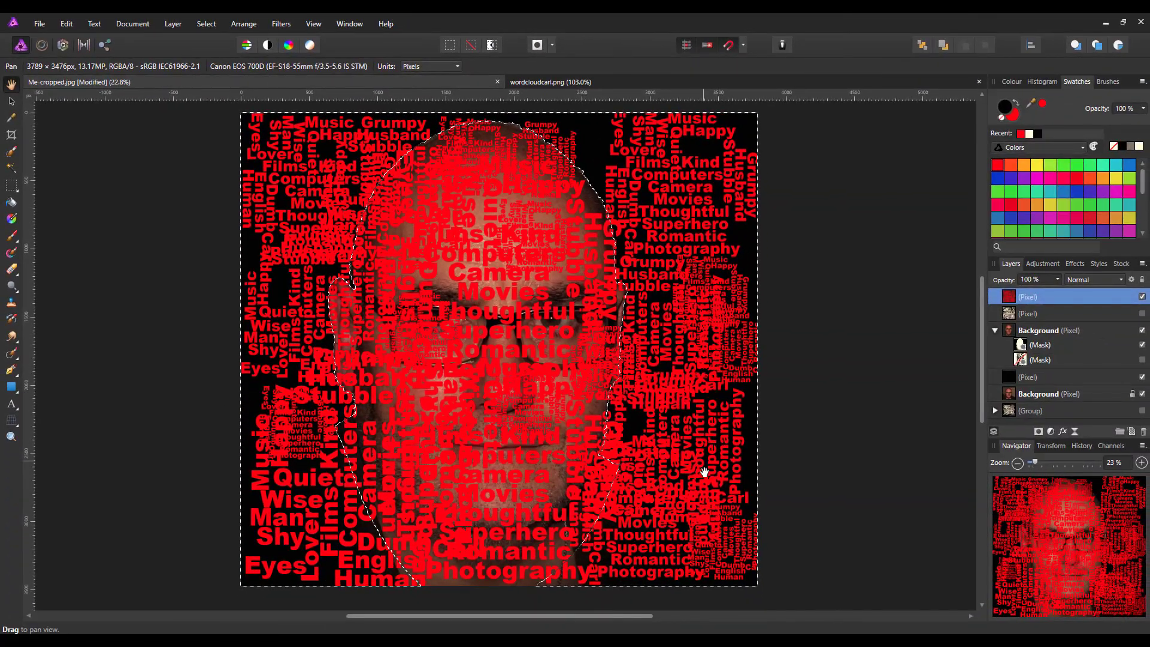
left_click(1038, 431)
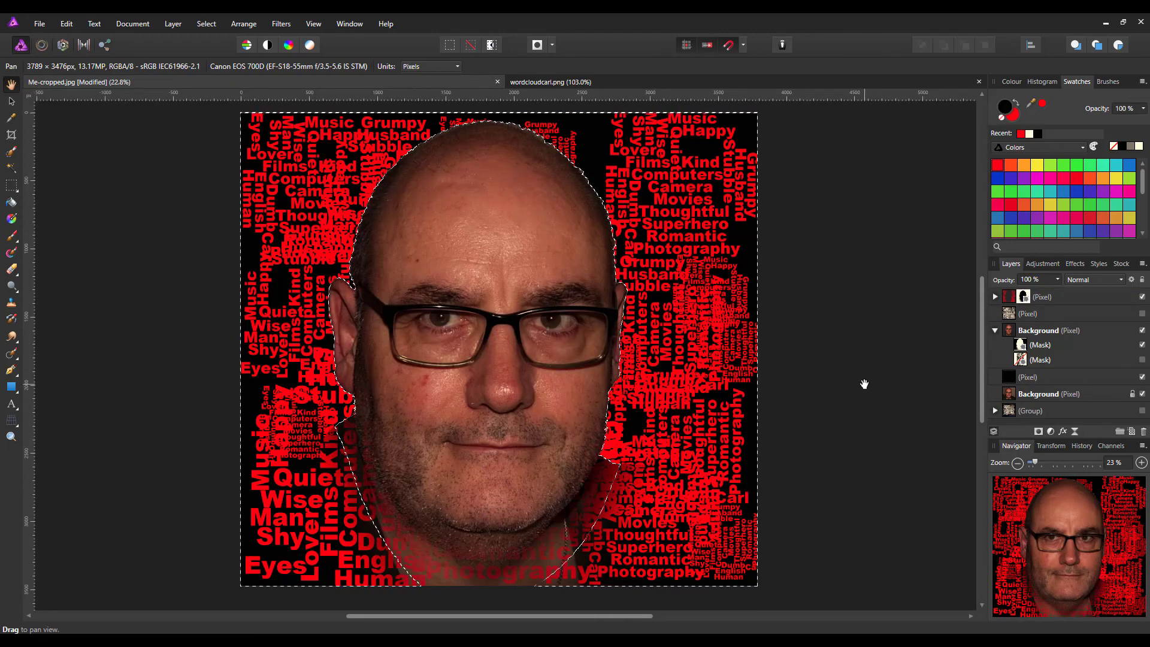
key("ctrl+d")
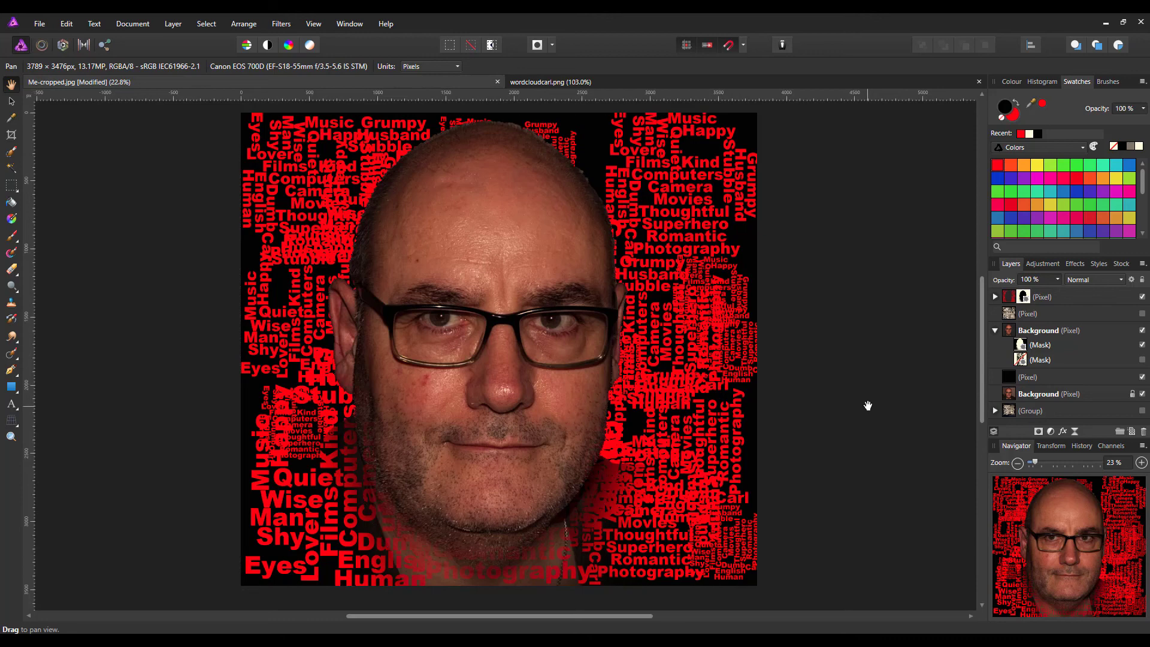